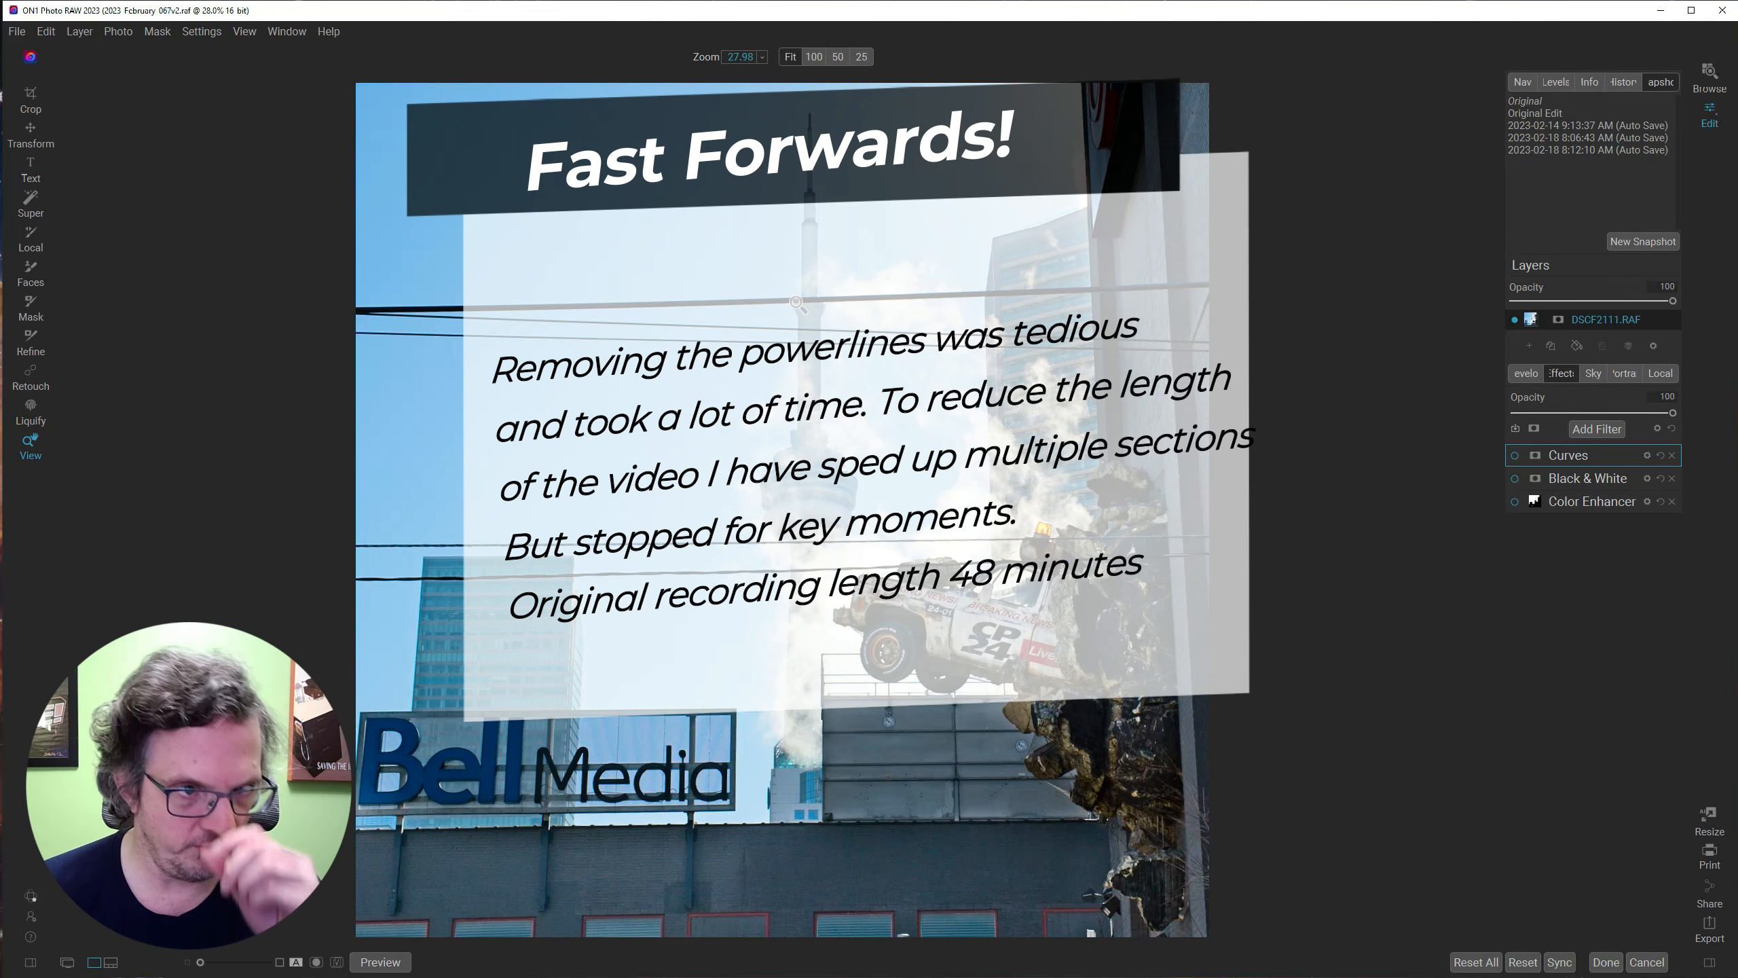
Start retouching with the Perfect Eraser and set its brush size to 150.
left_click(34, 375)
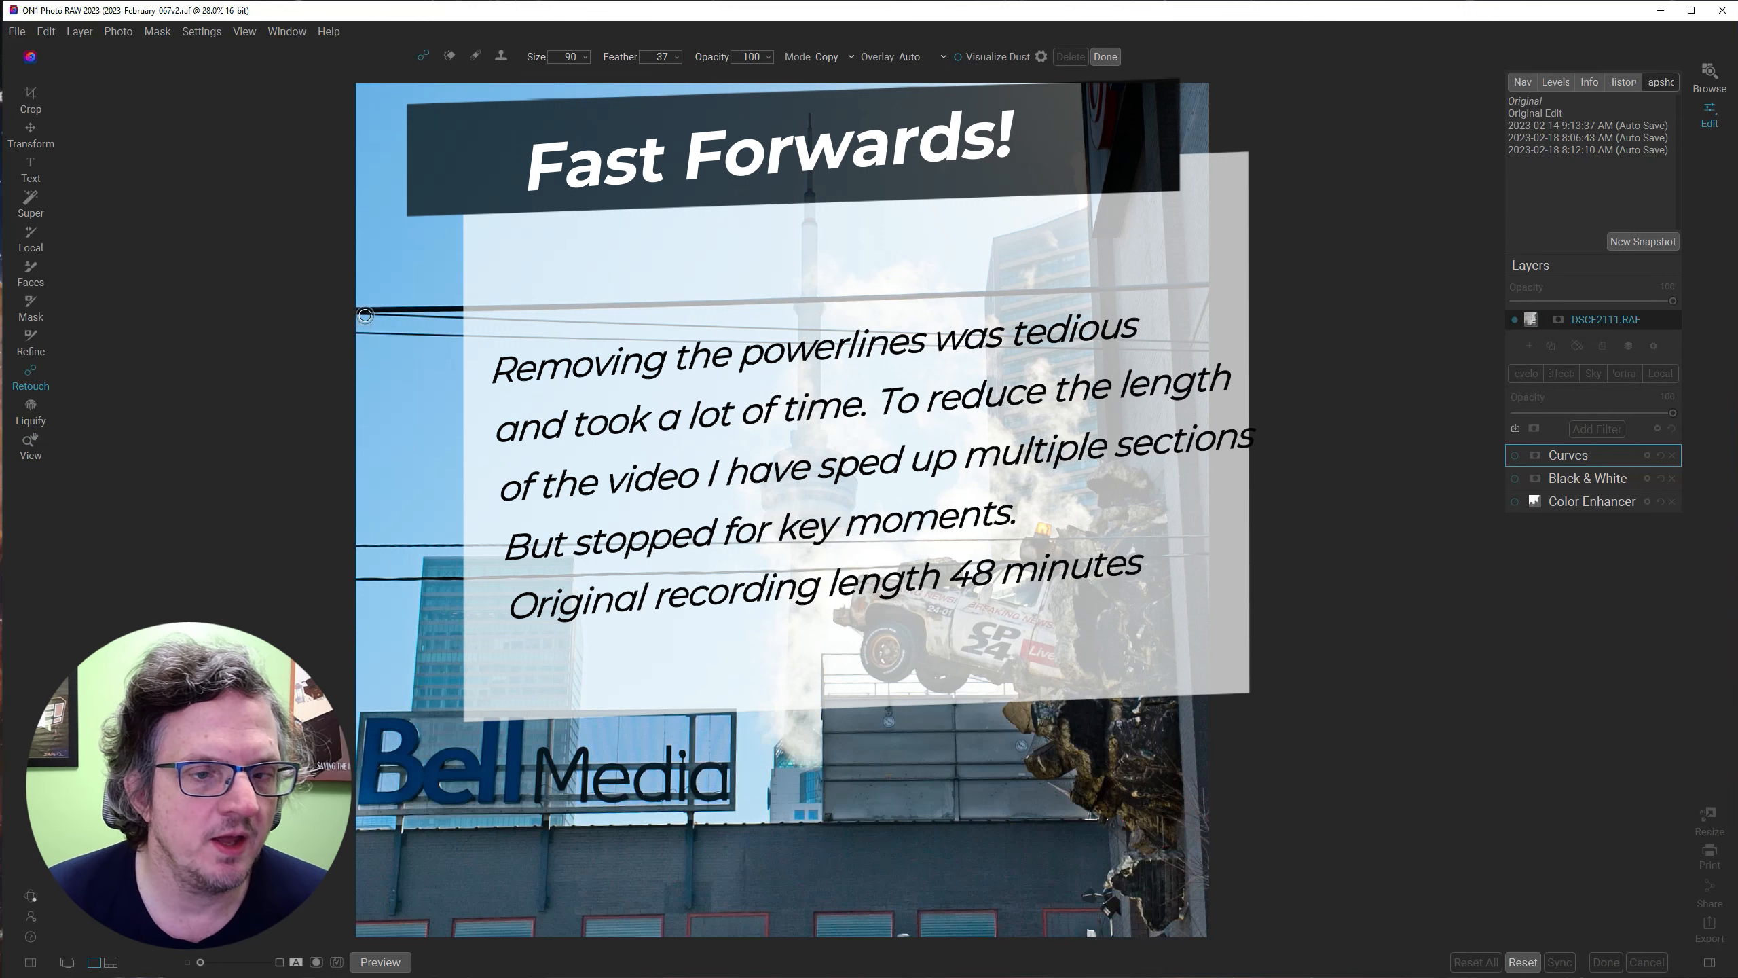
key("bracketright")
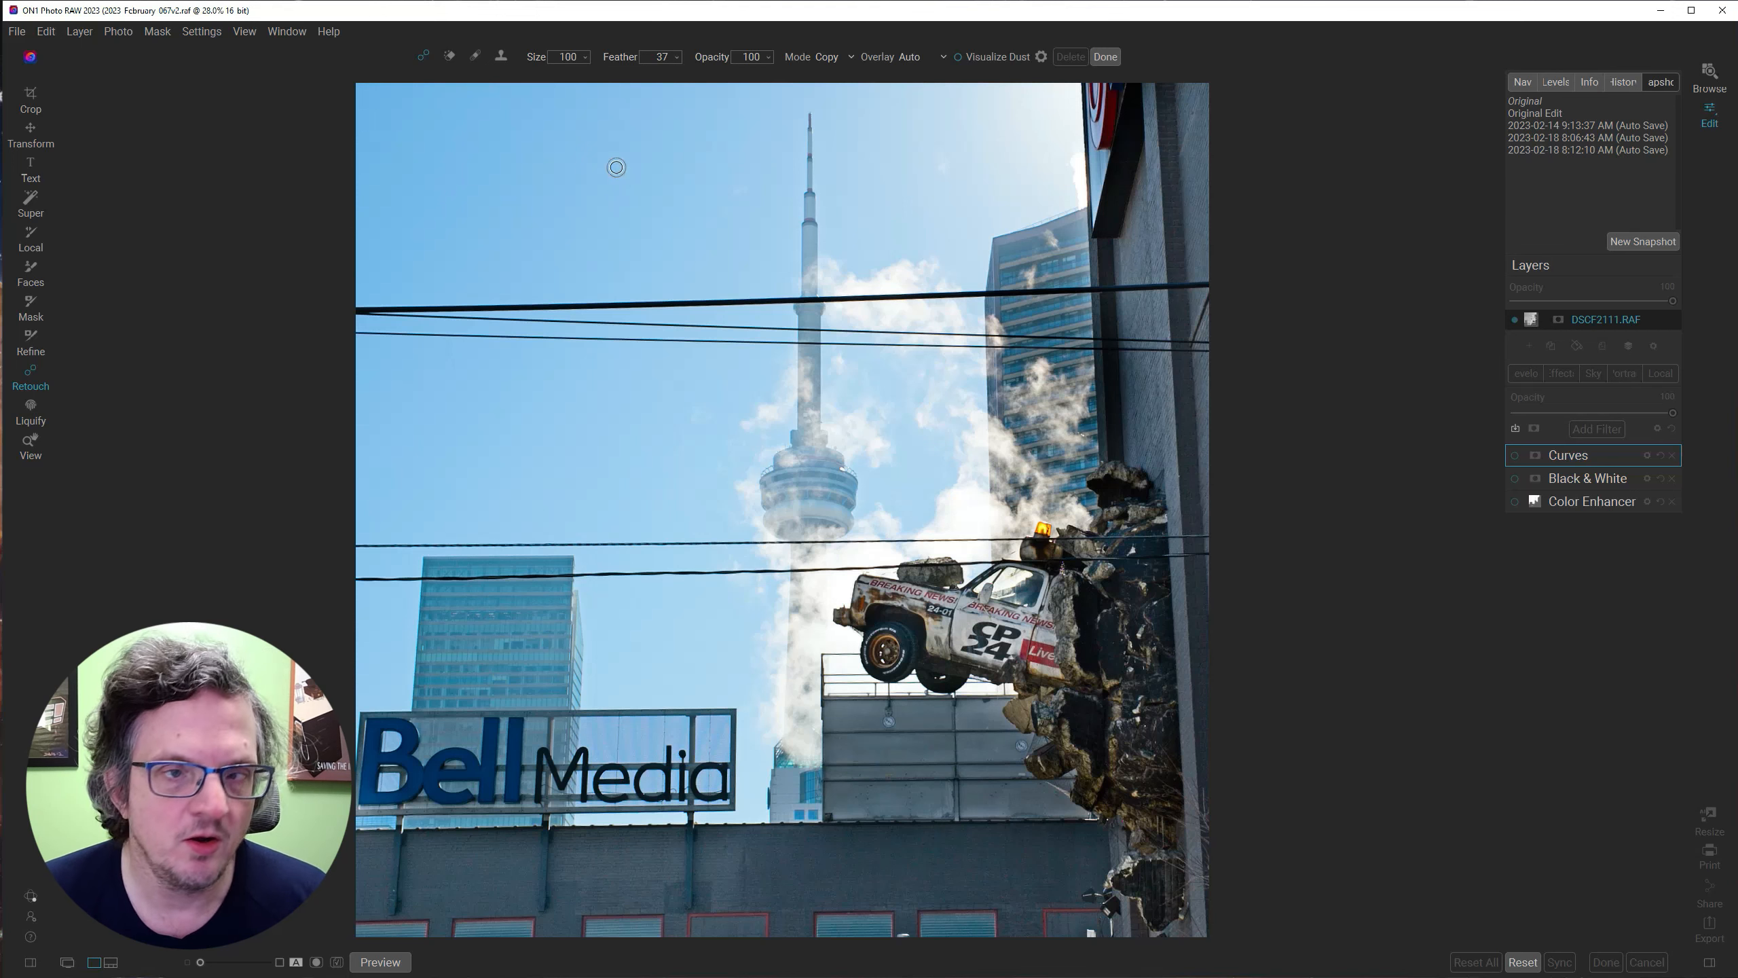
left_click(451, 58)
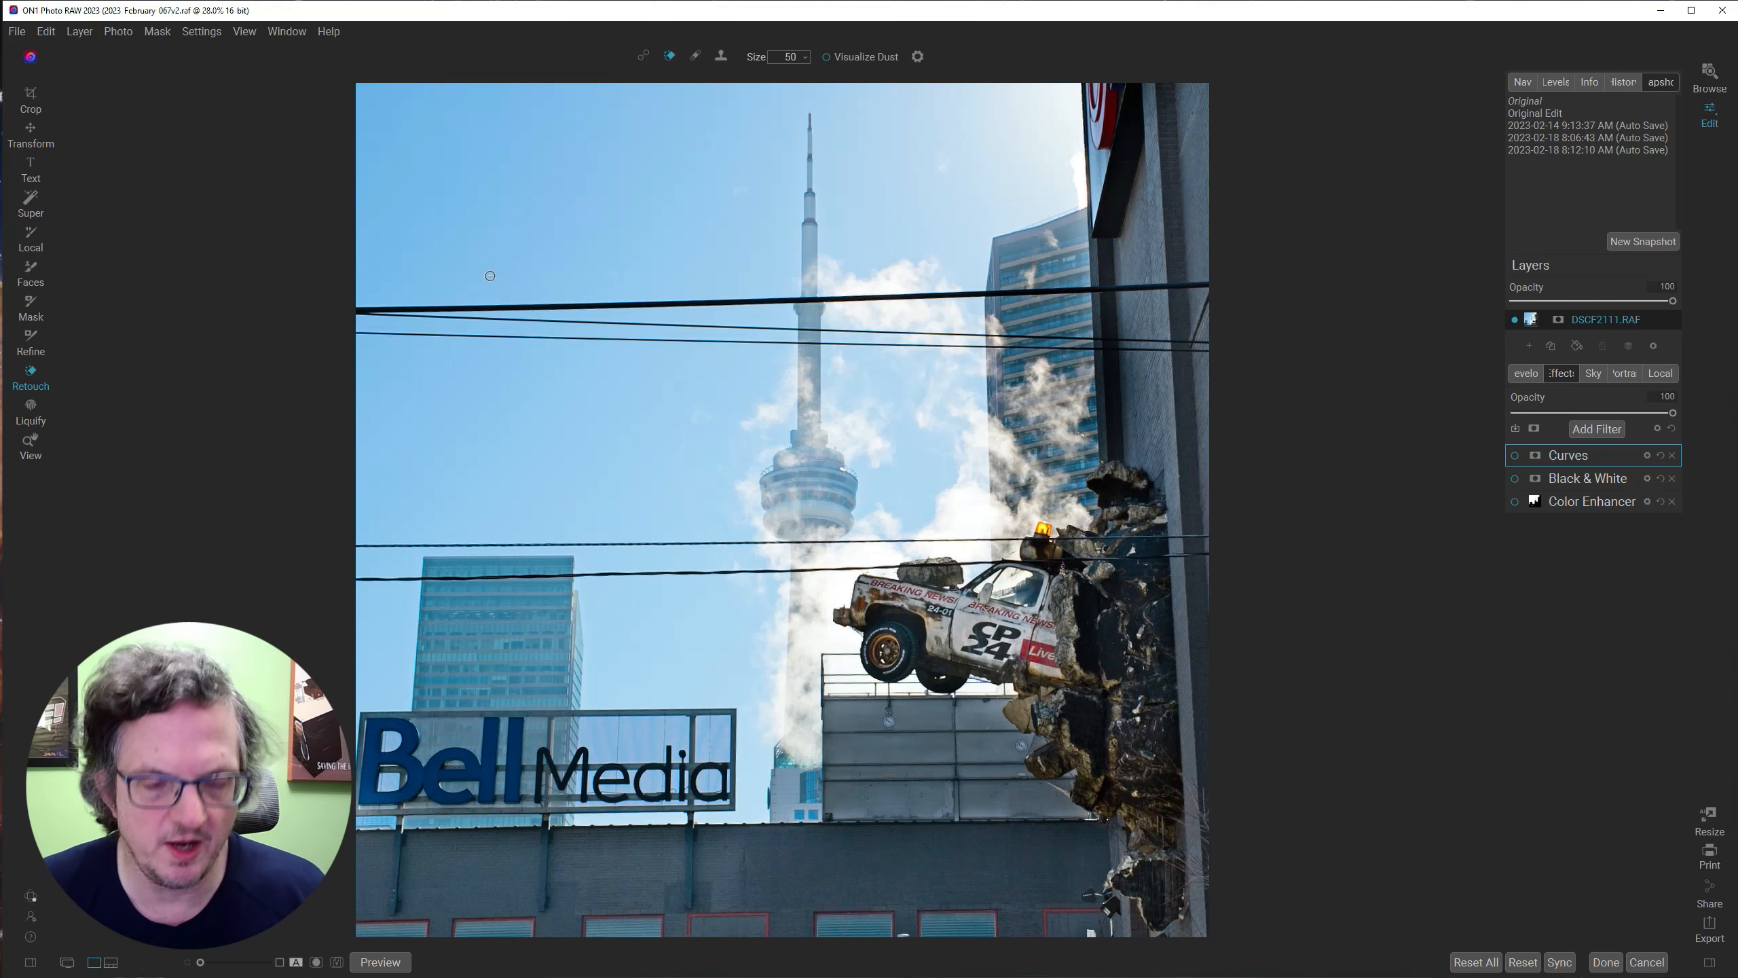
key("bracketright")
key("bracketright")
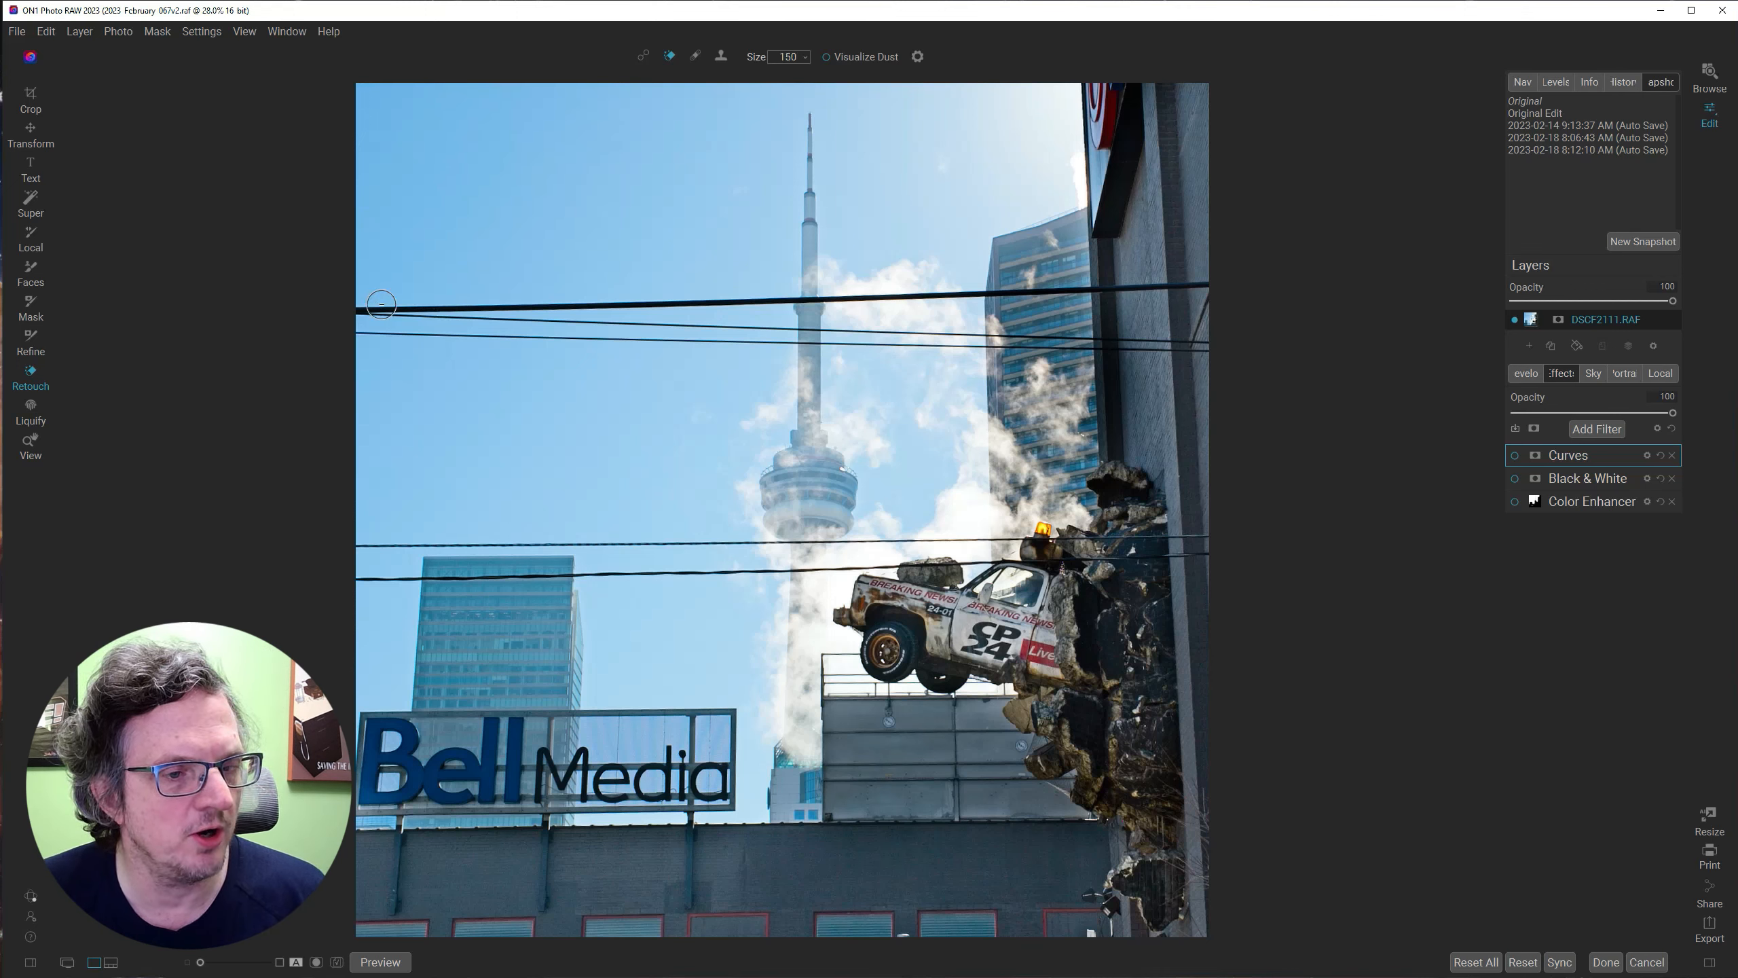
Erase the thickest power line between the photo's left edge and the tower using a brush size of 90.
left_click(1523, 82)
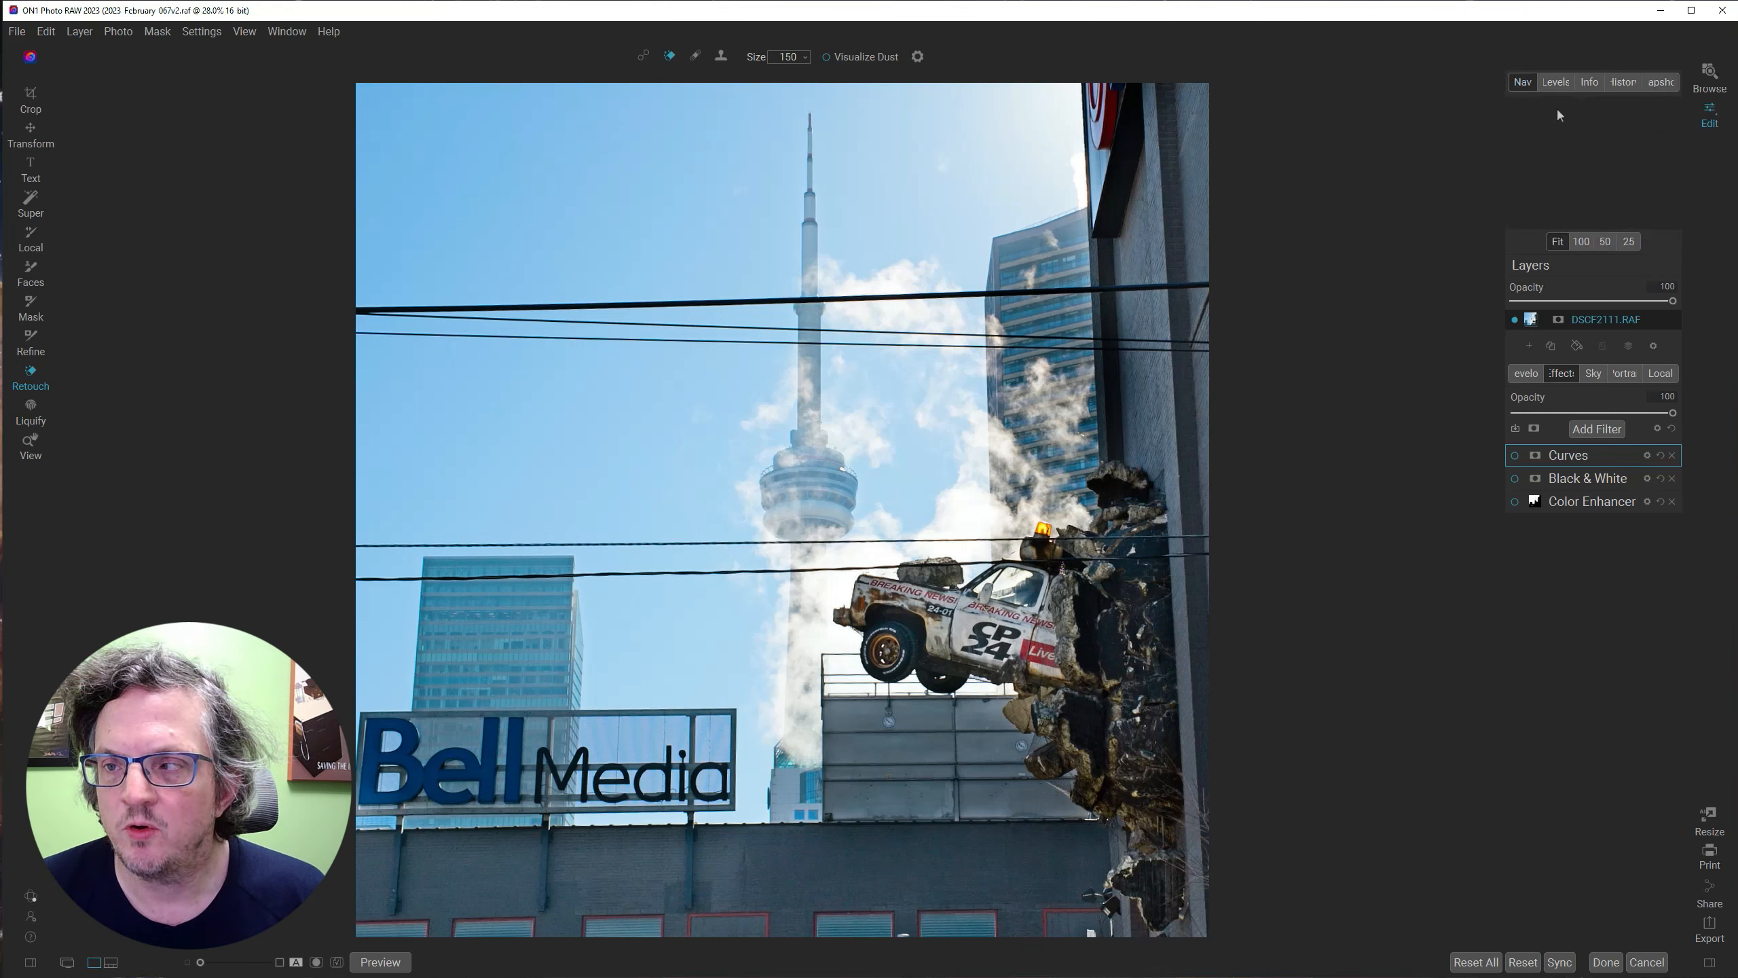
left_click(1580, 241)
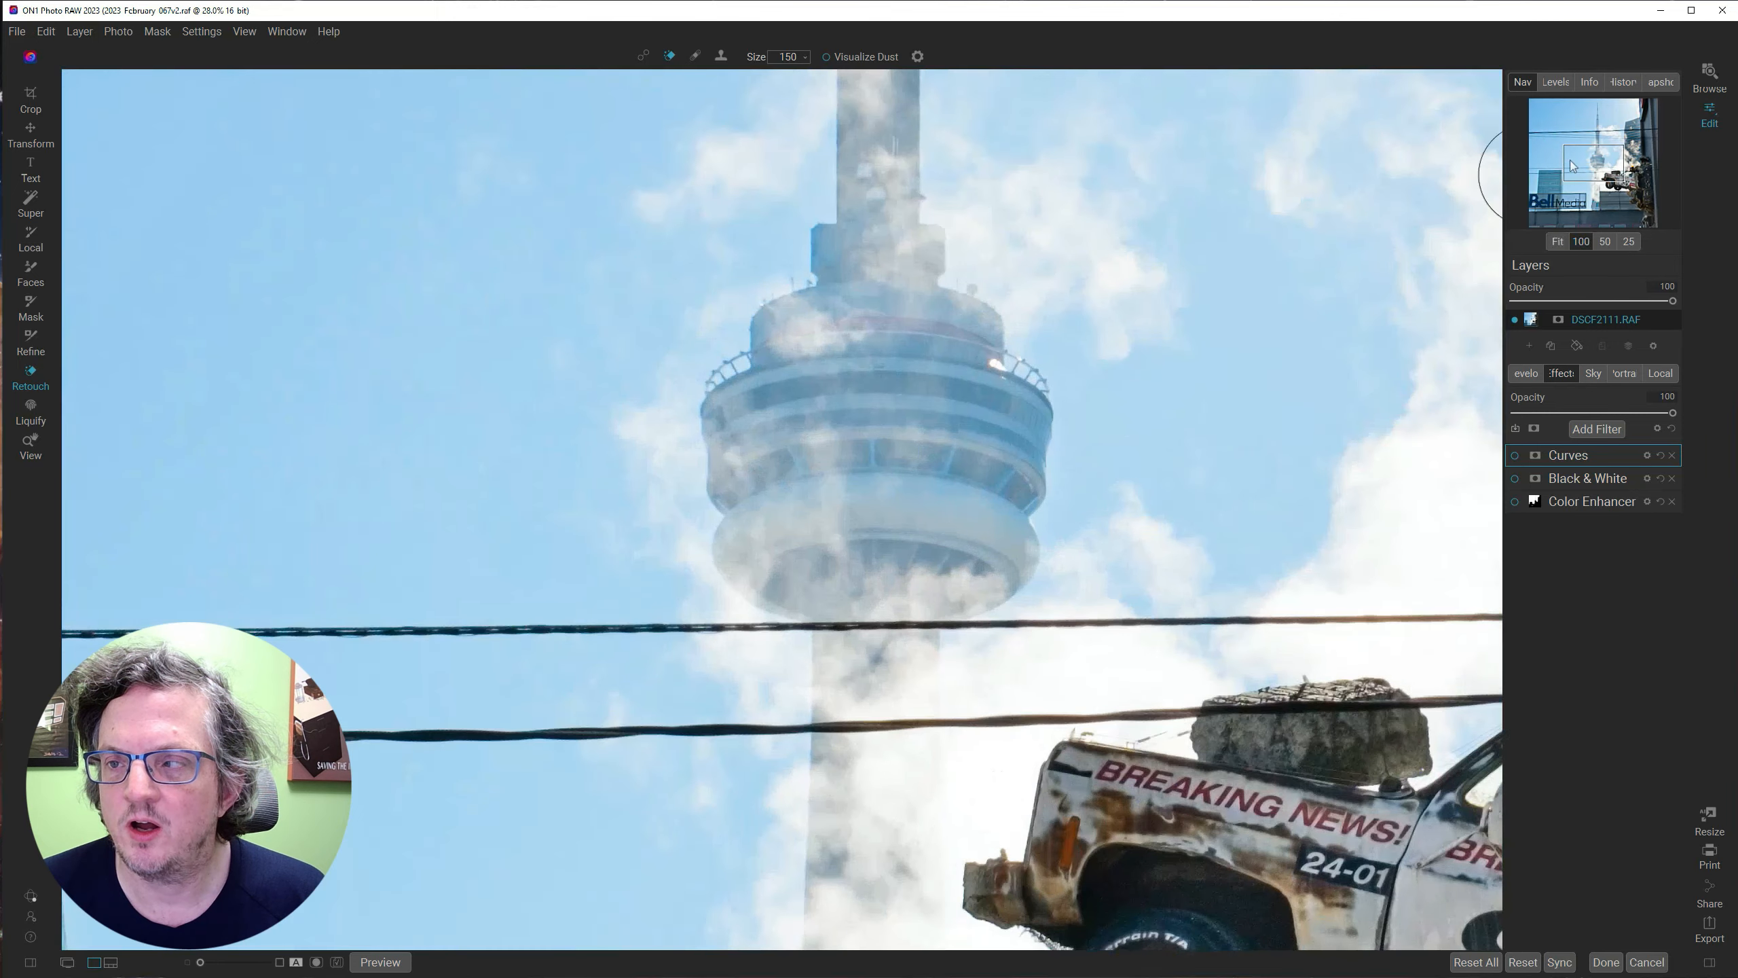
left_click_drag(1572, 164, 1535, 142)
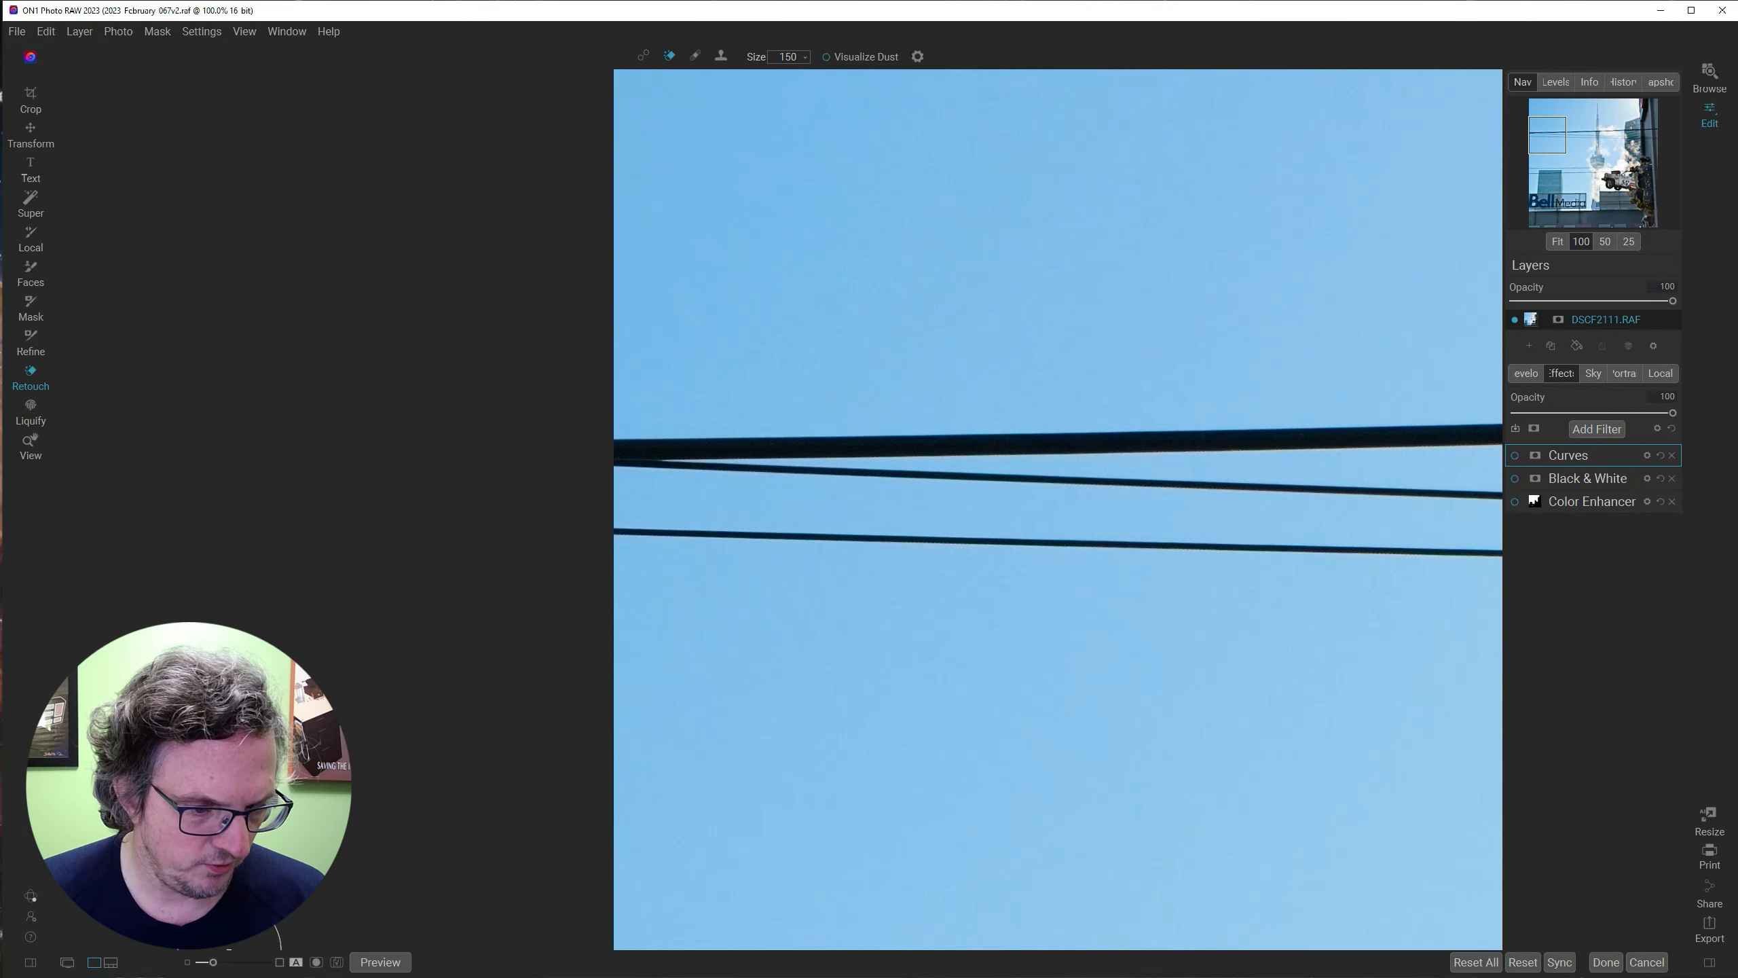
left_click_drag(218, 962, 205, 962)
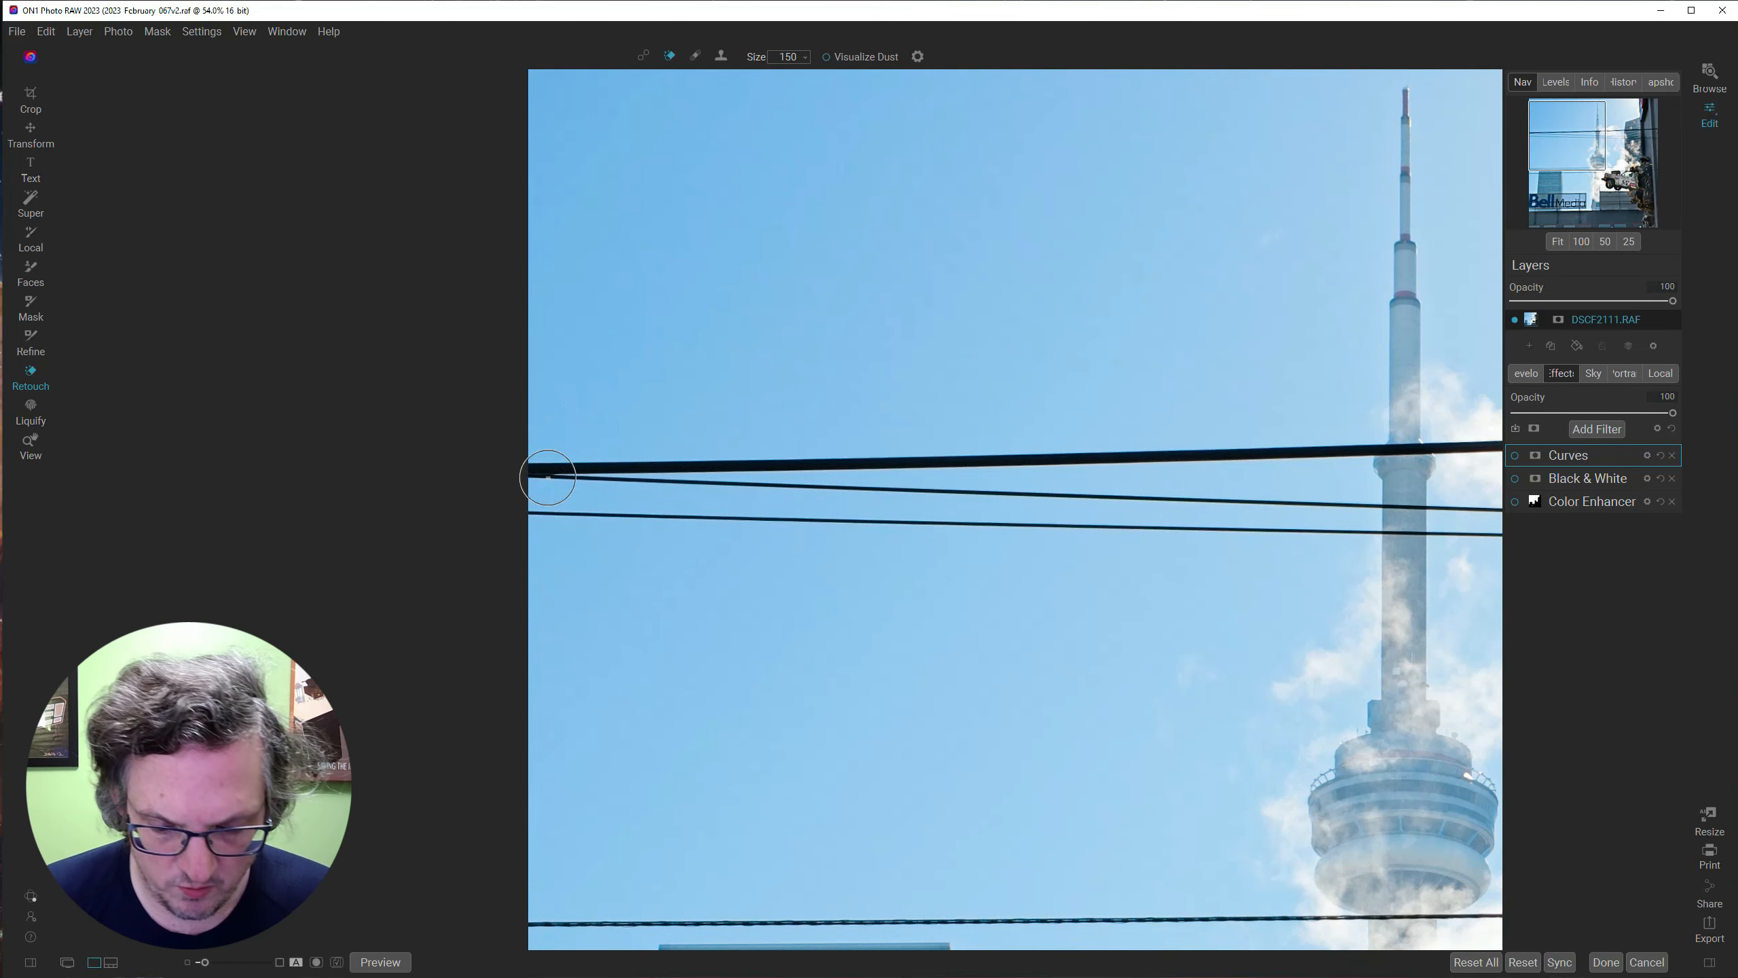
key("bracketleft")
key("bracketleft")
key("bracketleft")
key("bracketleft")
key("bracketleft")
key("bracketleft")
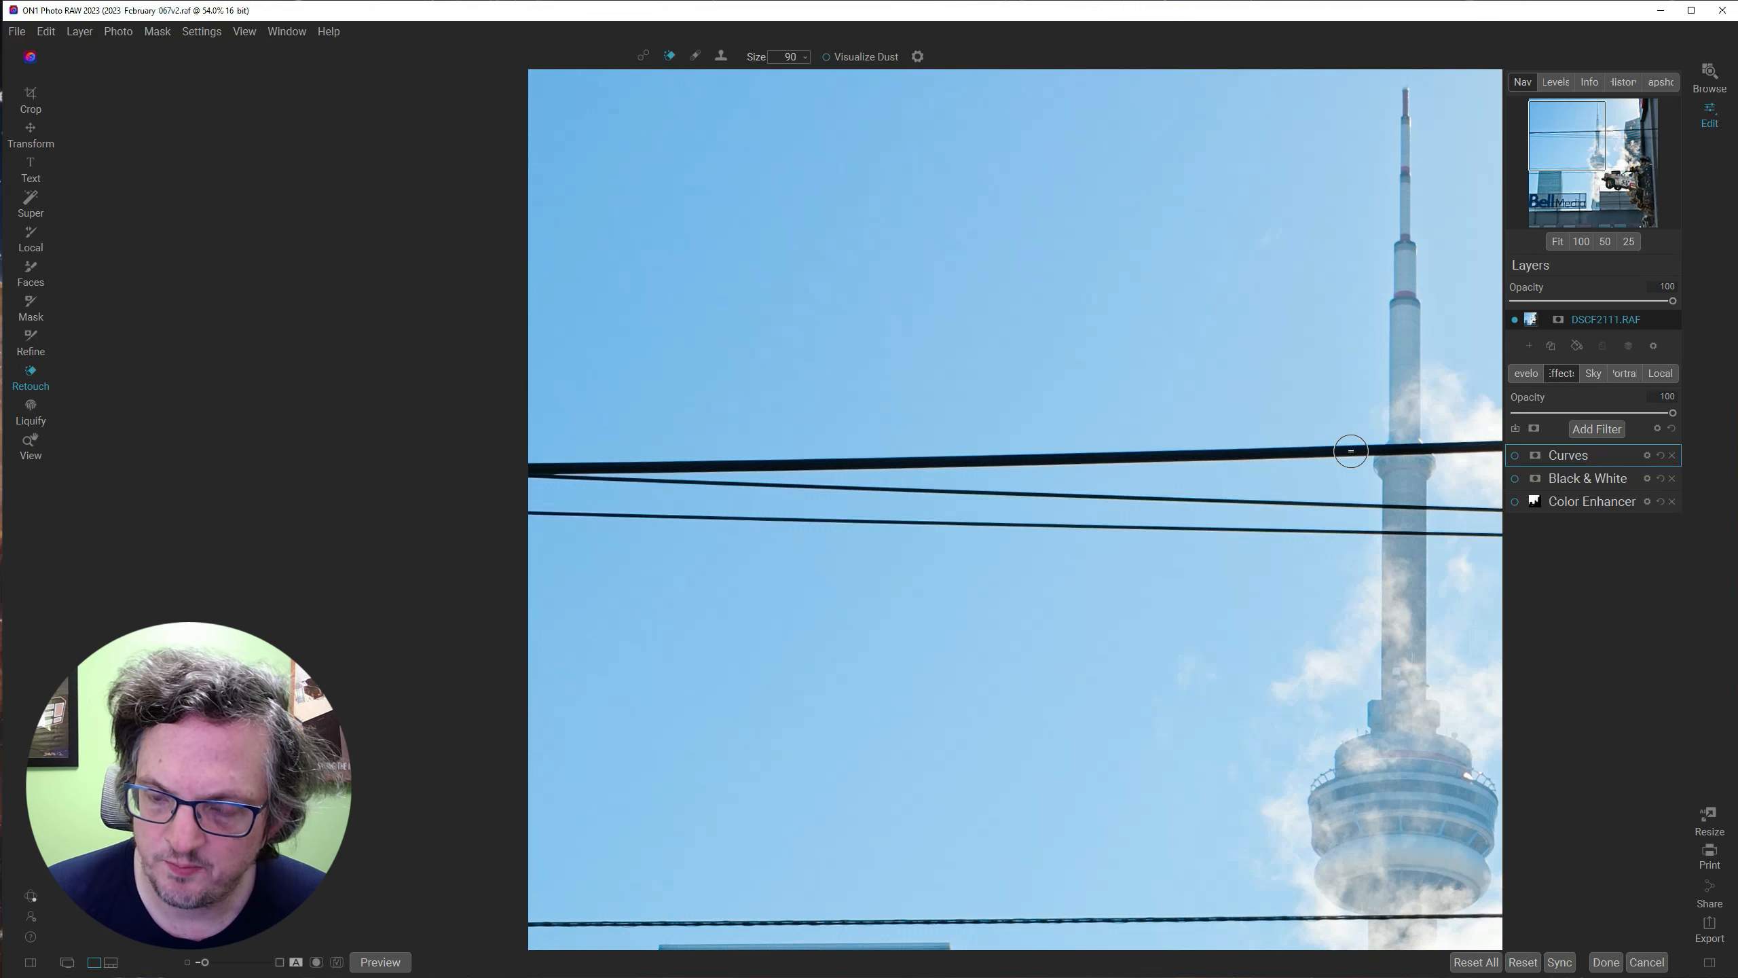
left_click_drag(1351, 451, 1352, 454)
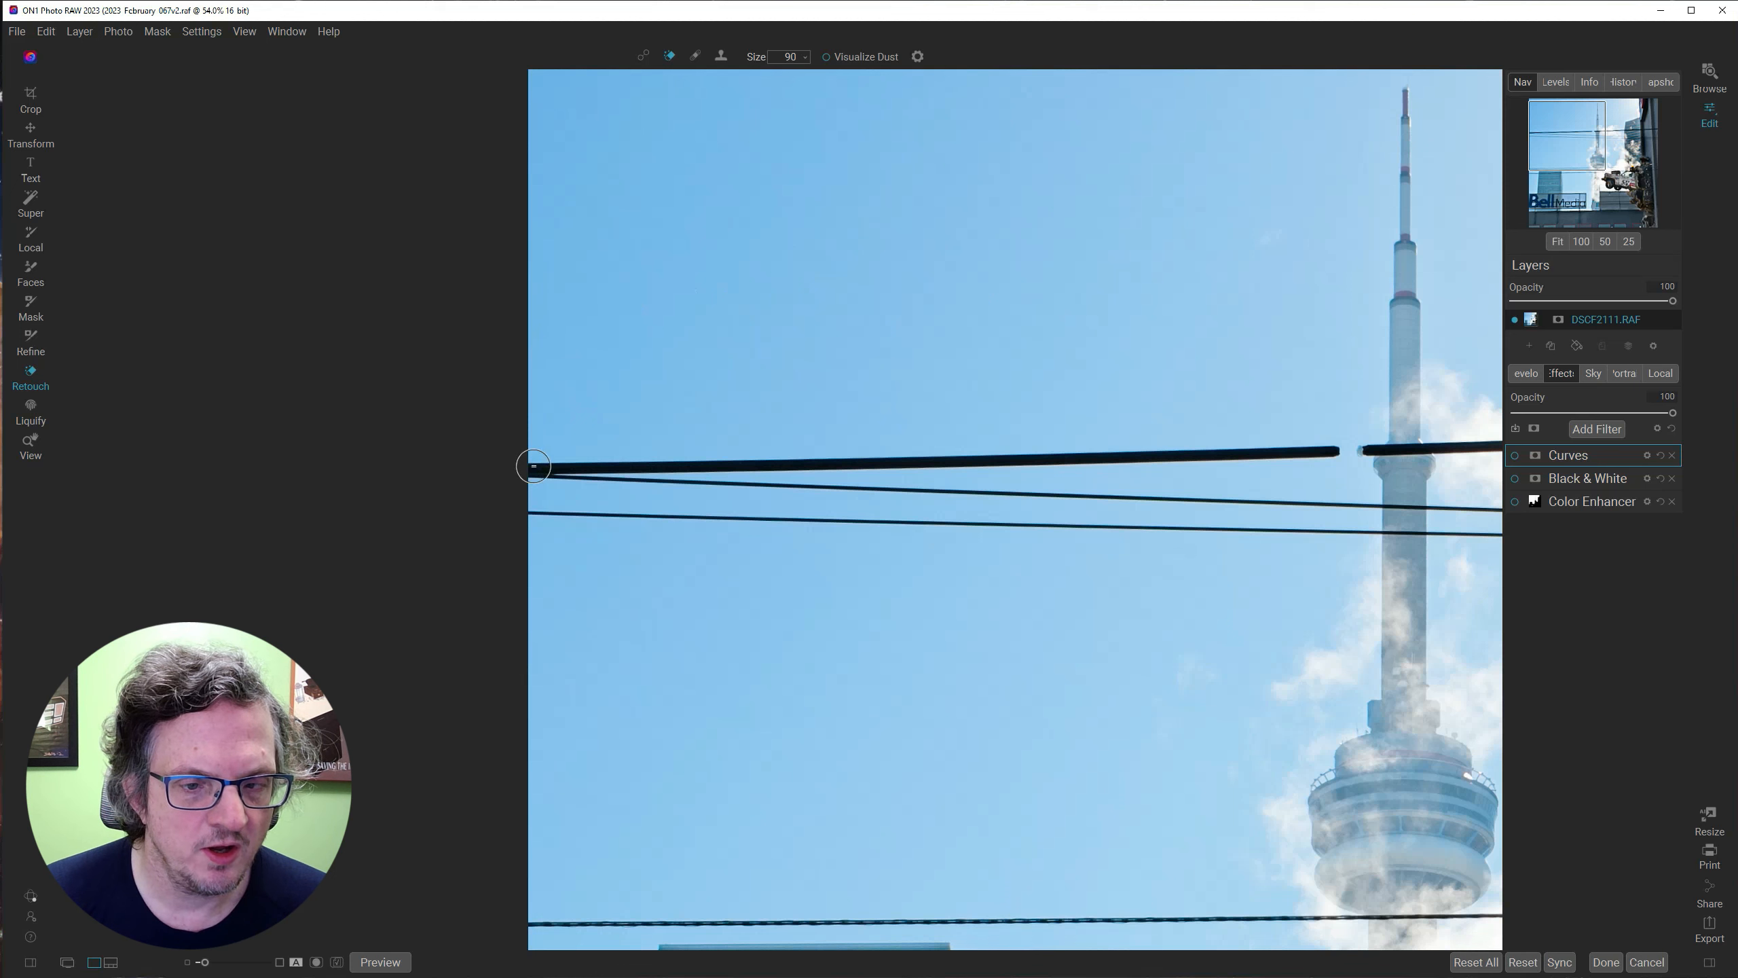
left_click(532, 471, "shift")
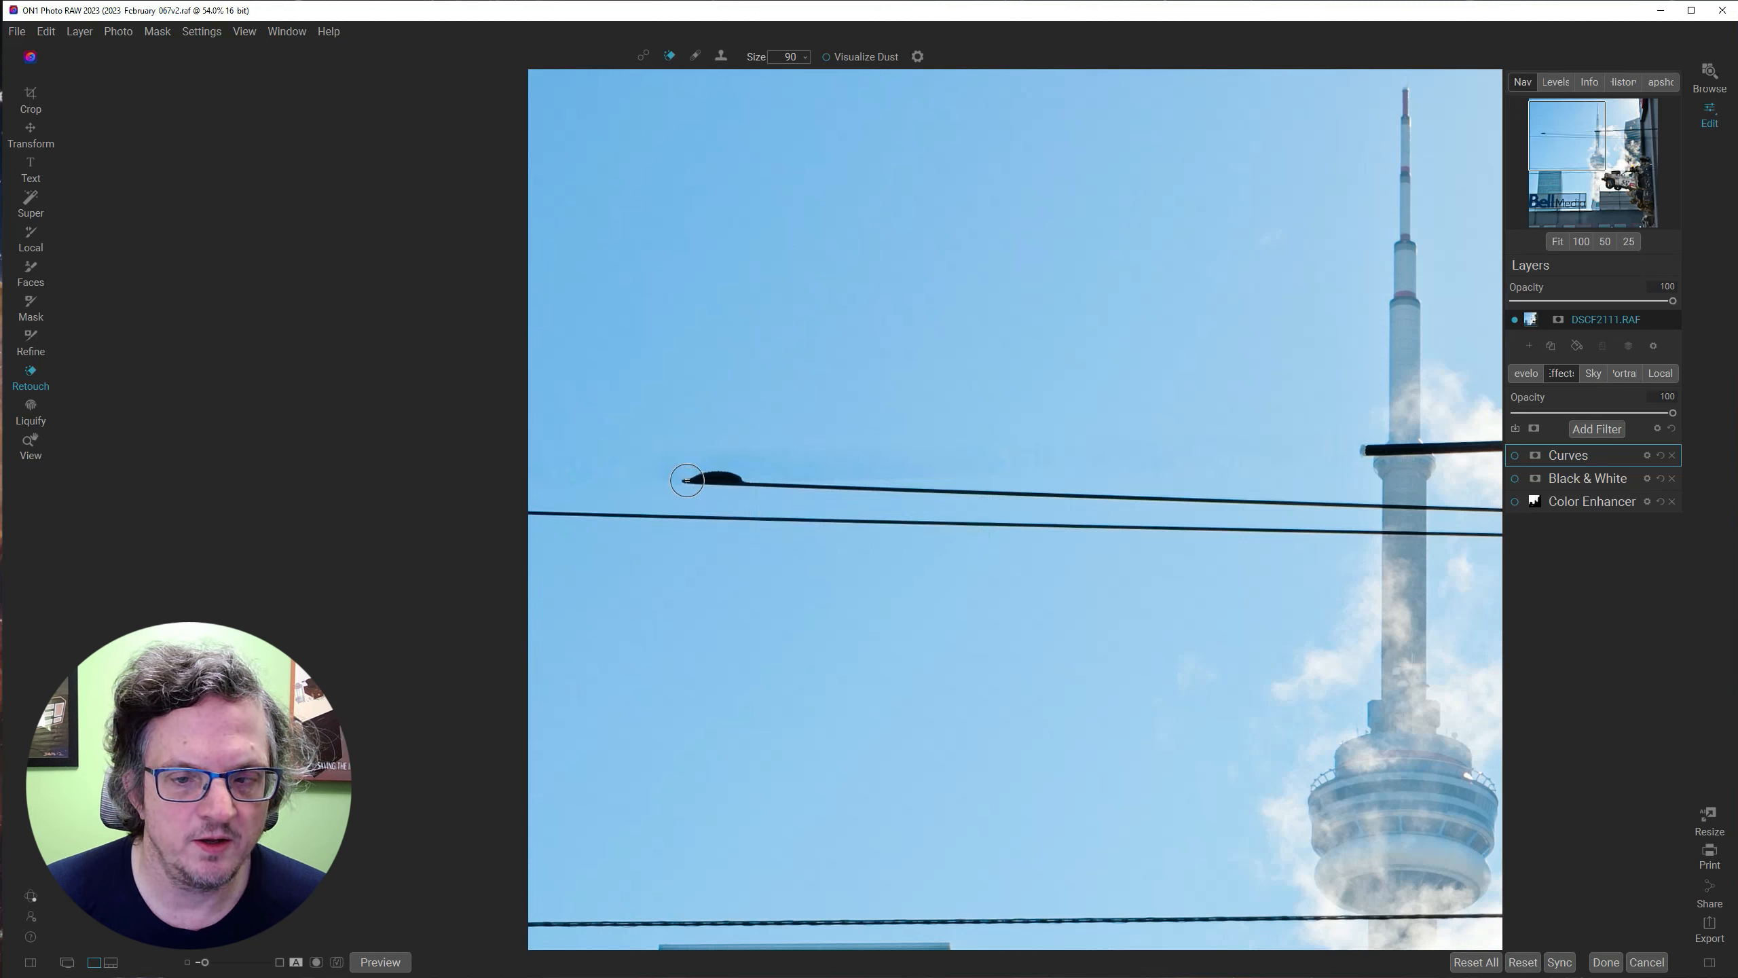
Erase the two thinner upper power lines left of the tower, using brush size 45 for the lower one.
left_click(687, 480)
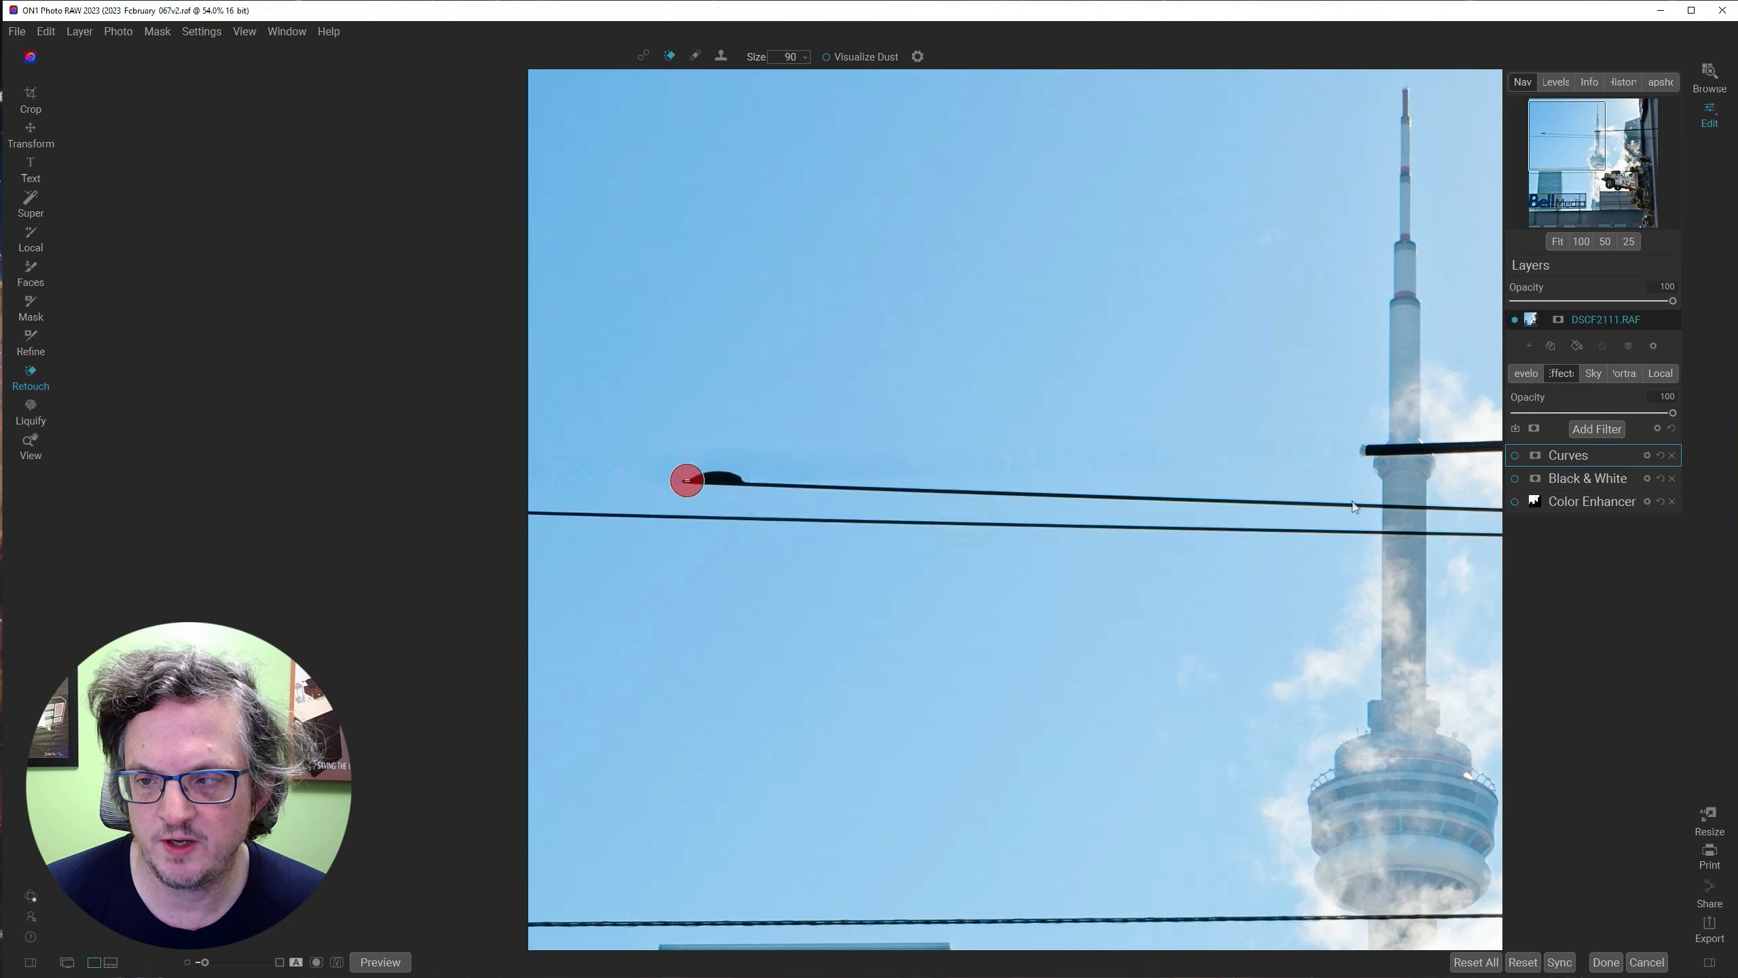
left_click(1362, 500, "shift")
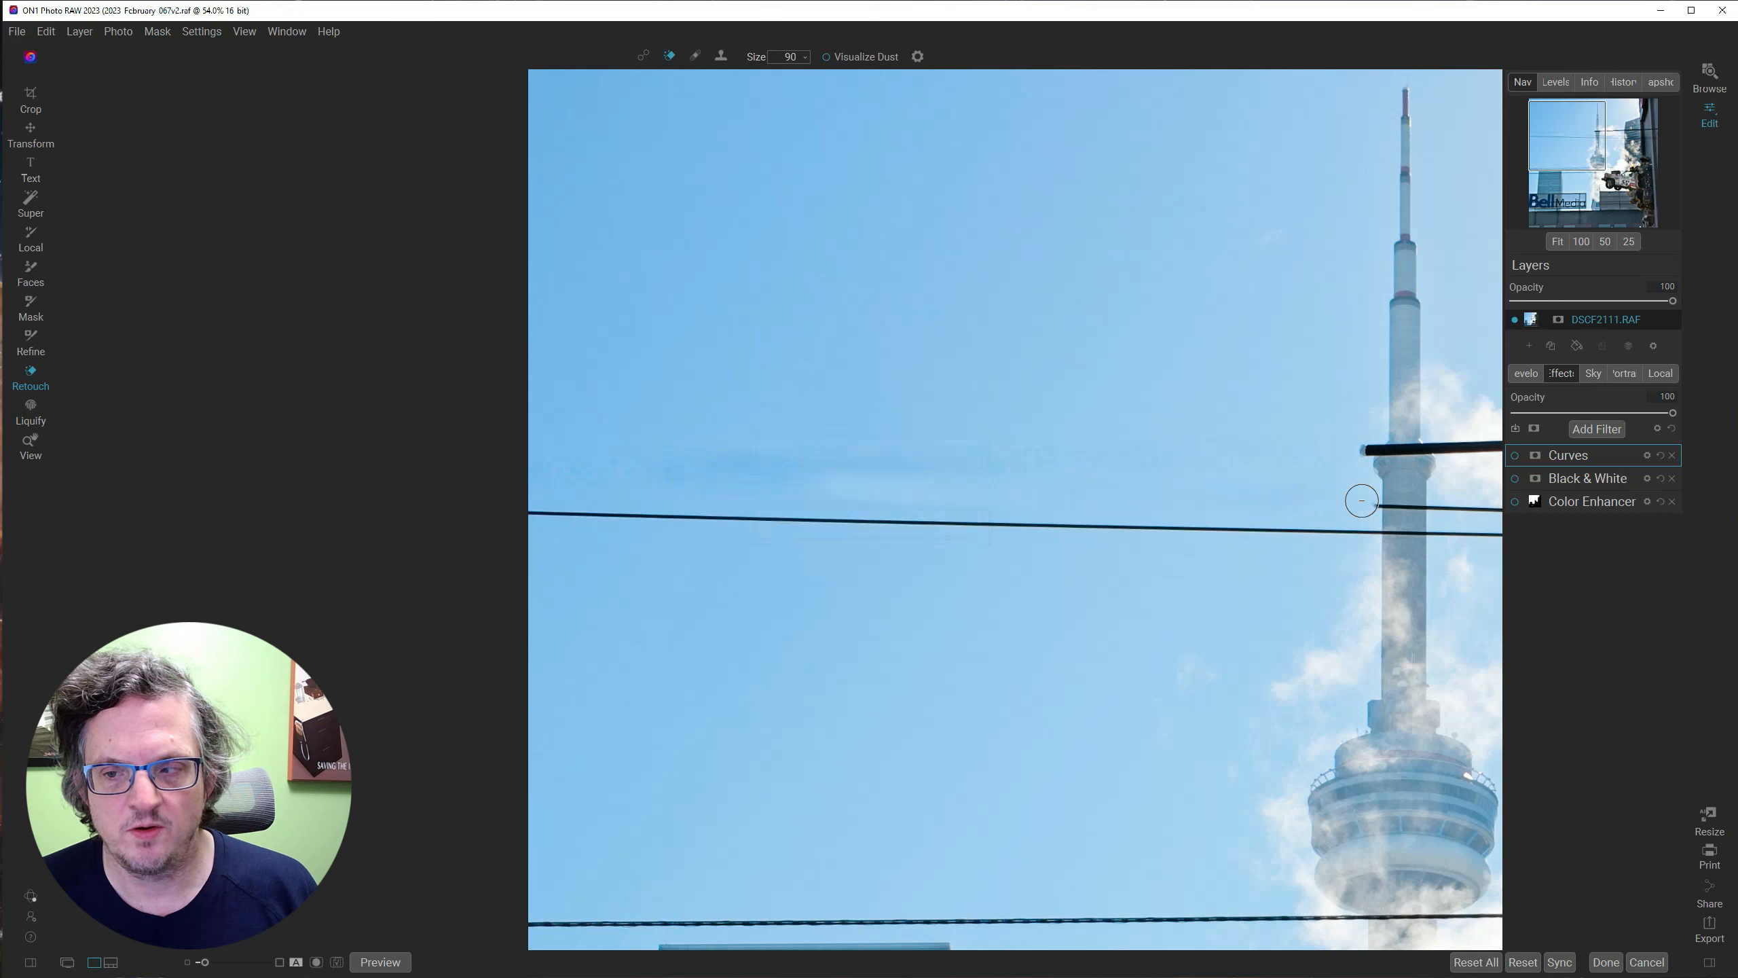
key("bracketleft")
left_click(1369, 534)
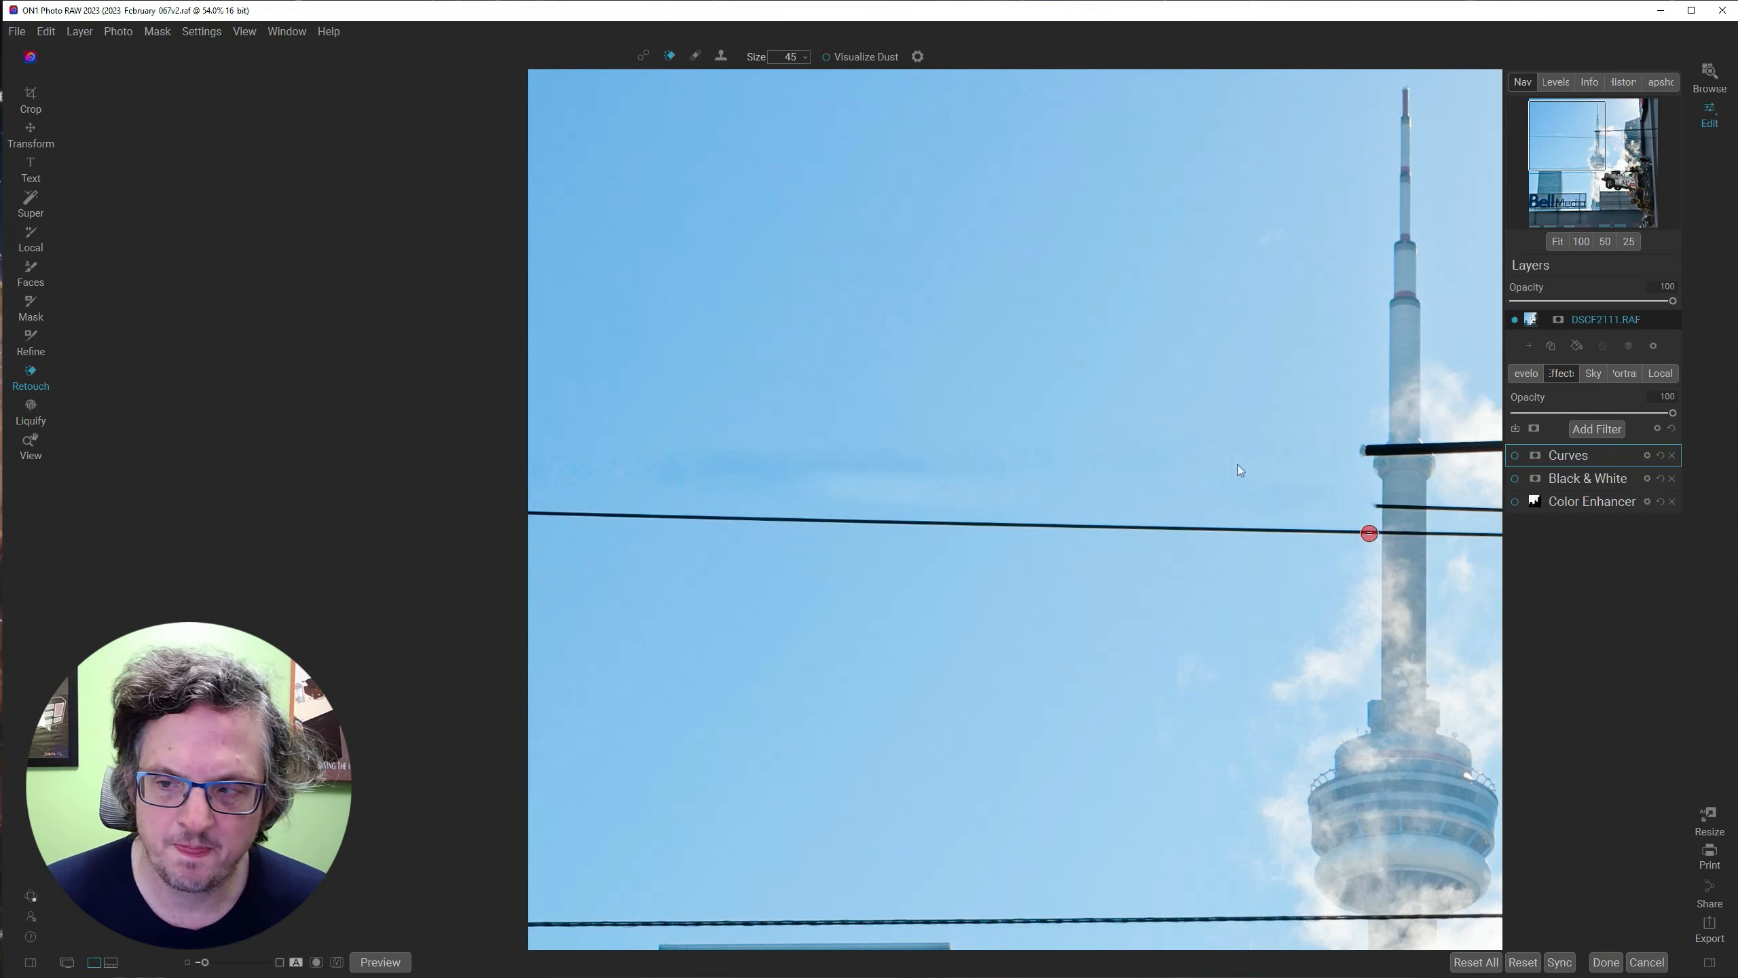
left_click(532, 514, "shift")
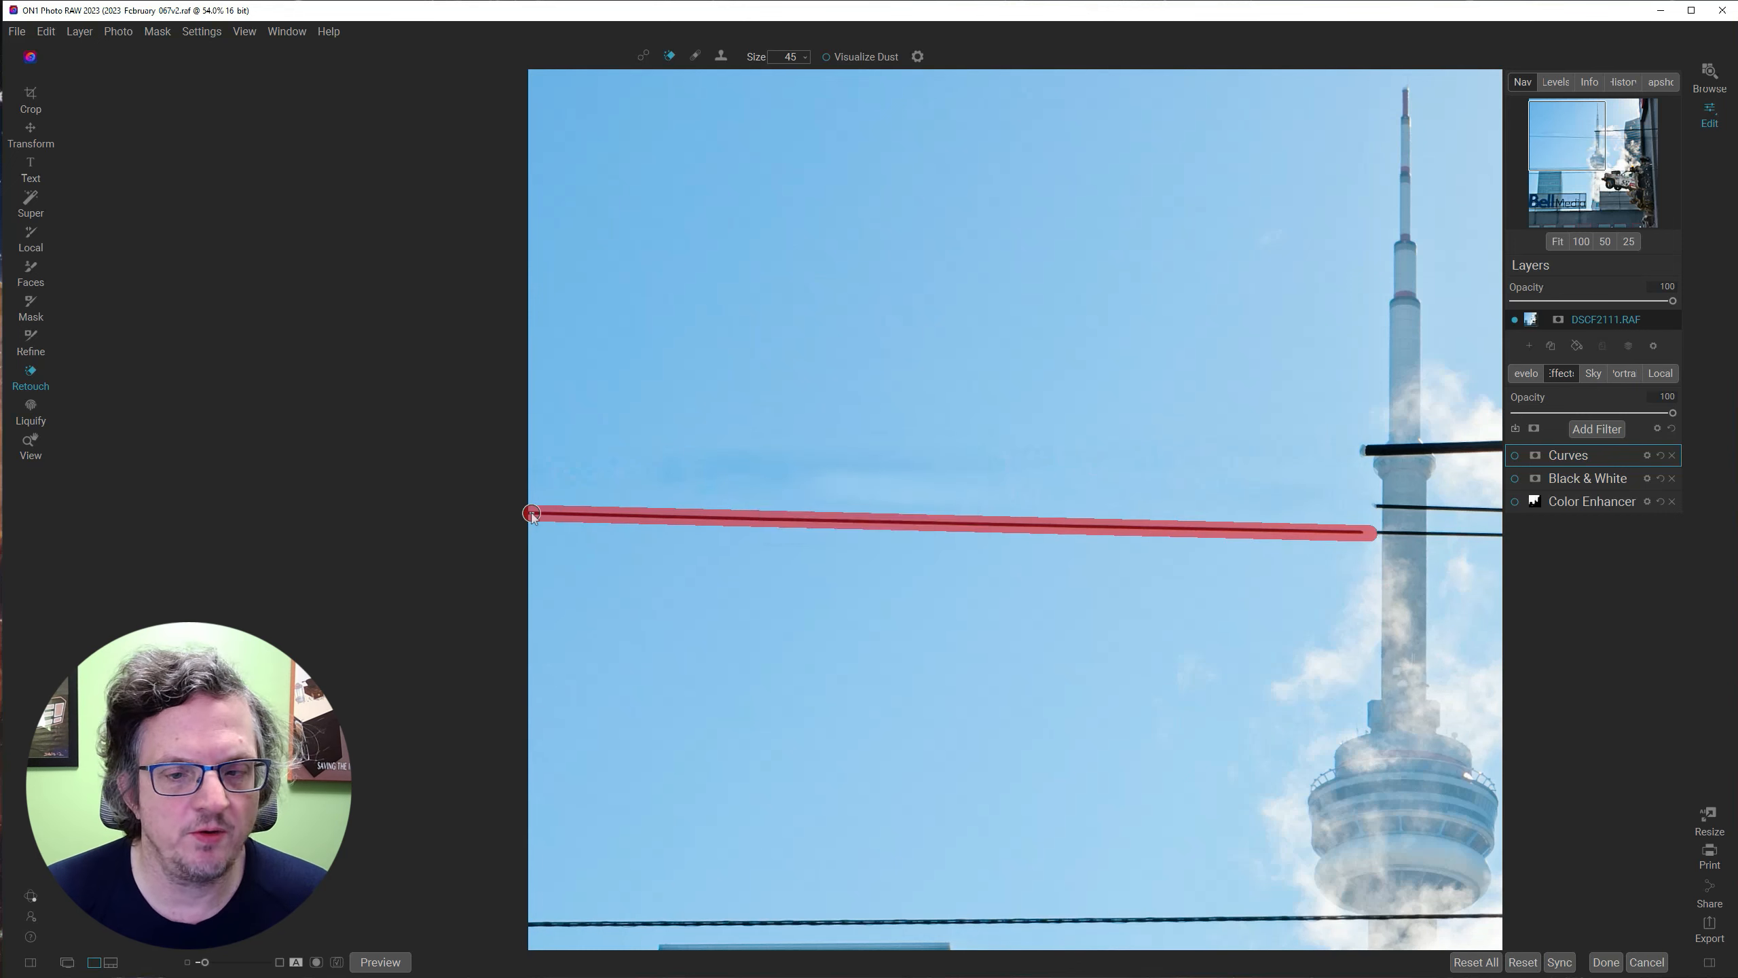
Erase the twisted cable just above the blue glass building, from the photo's left edge to the tower.
scroll(1320, 668, "down", 3)
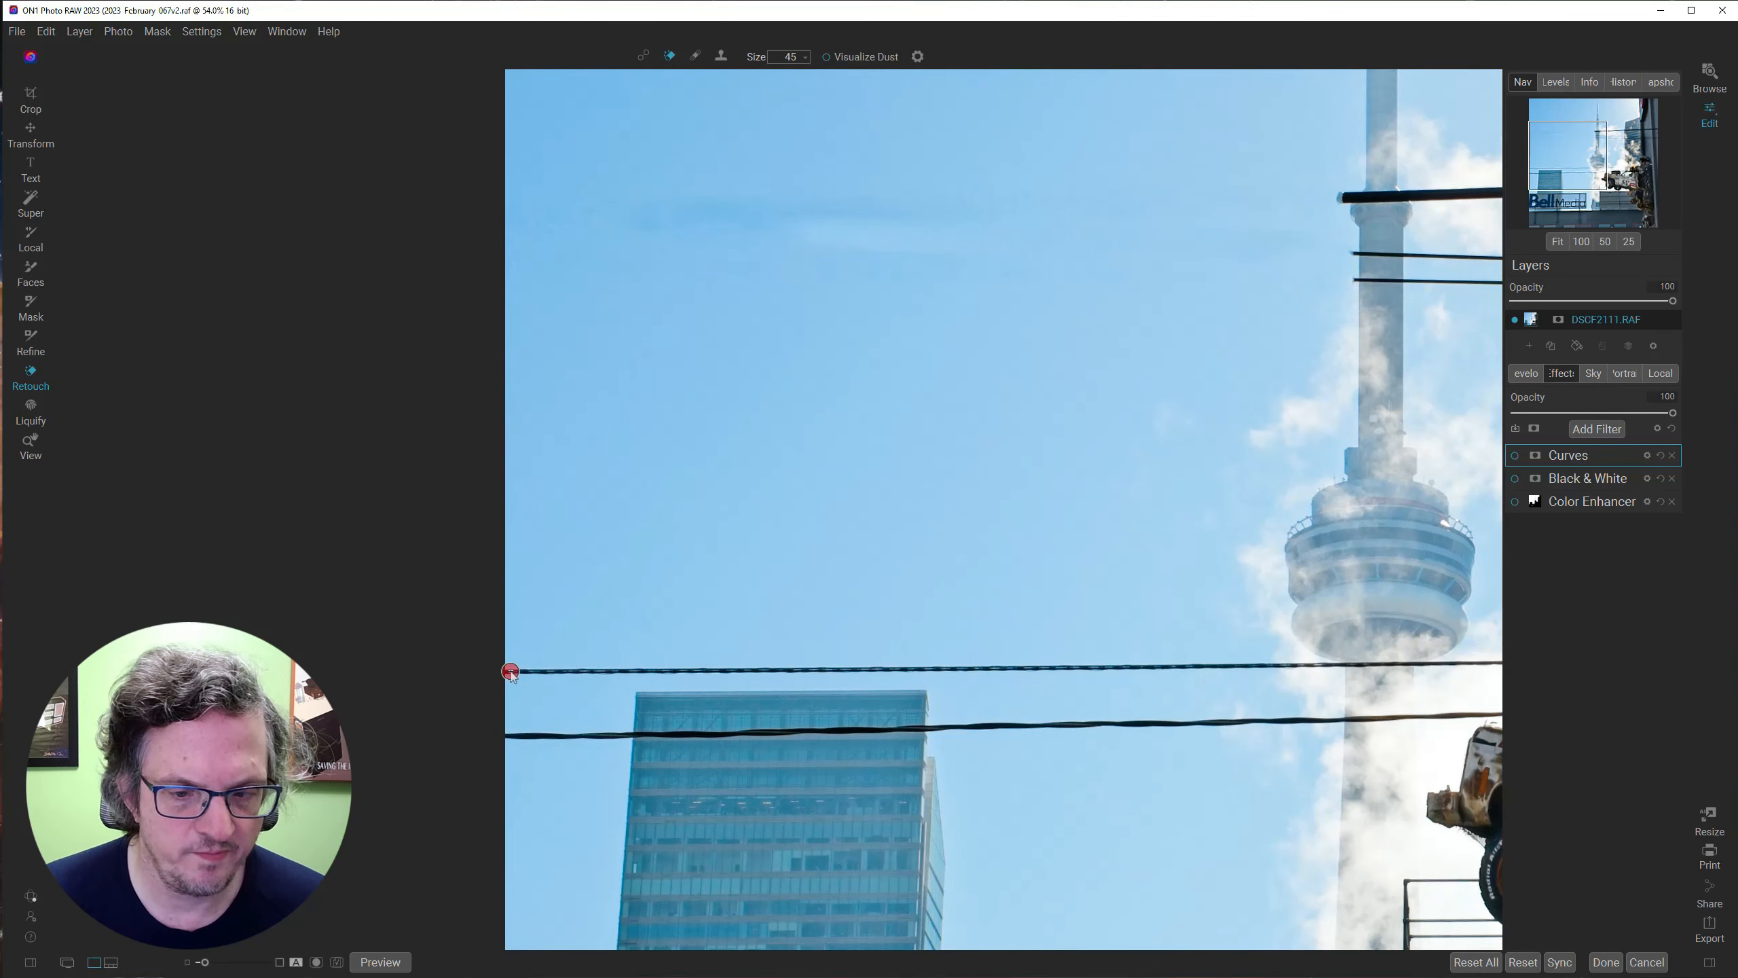
left_click(511, 672)
left_click(1333, 669, "shift")
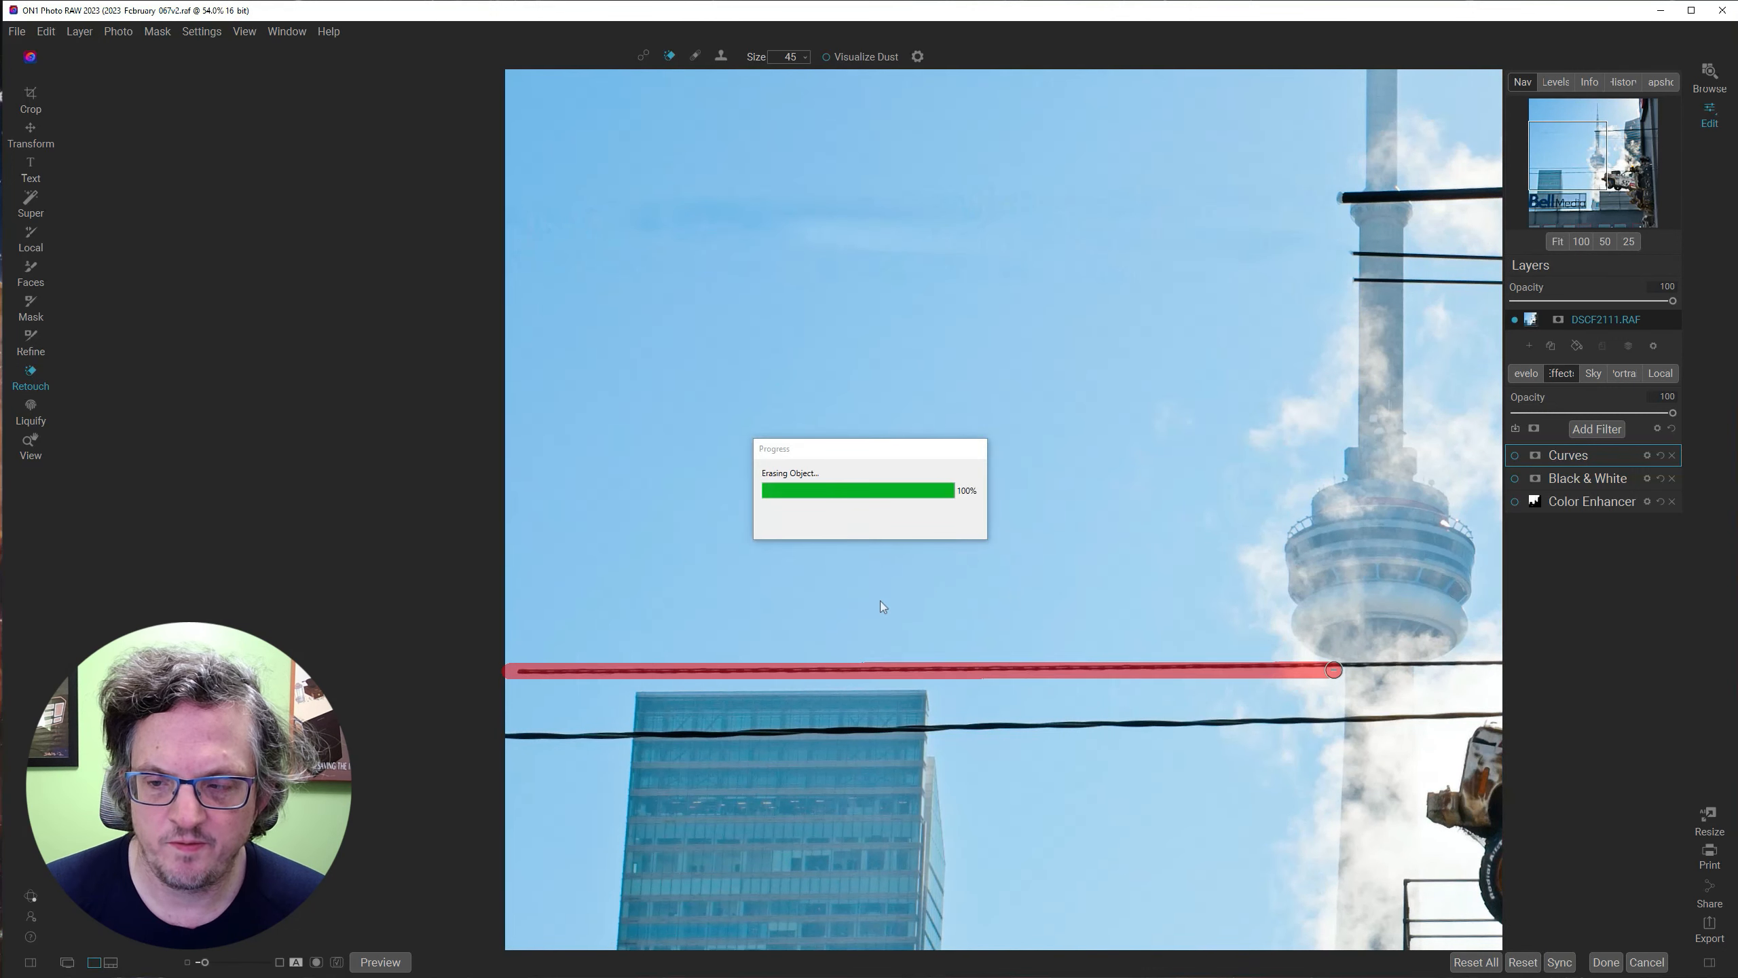
Erase the lowest cable on both sides of the blue glass building, leaving the part crossing the building.
left_click(624, 736)
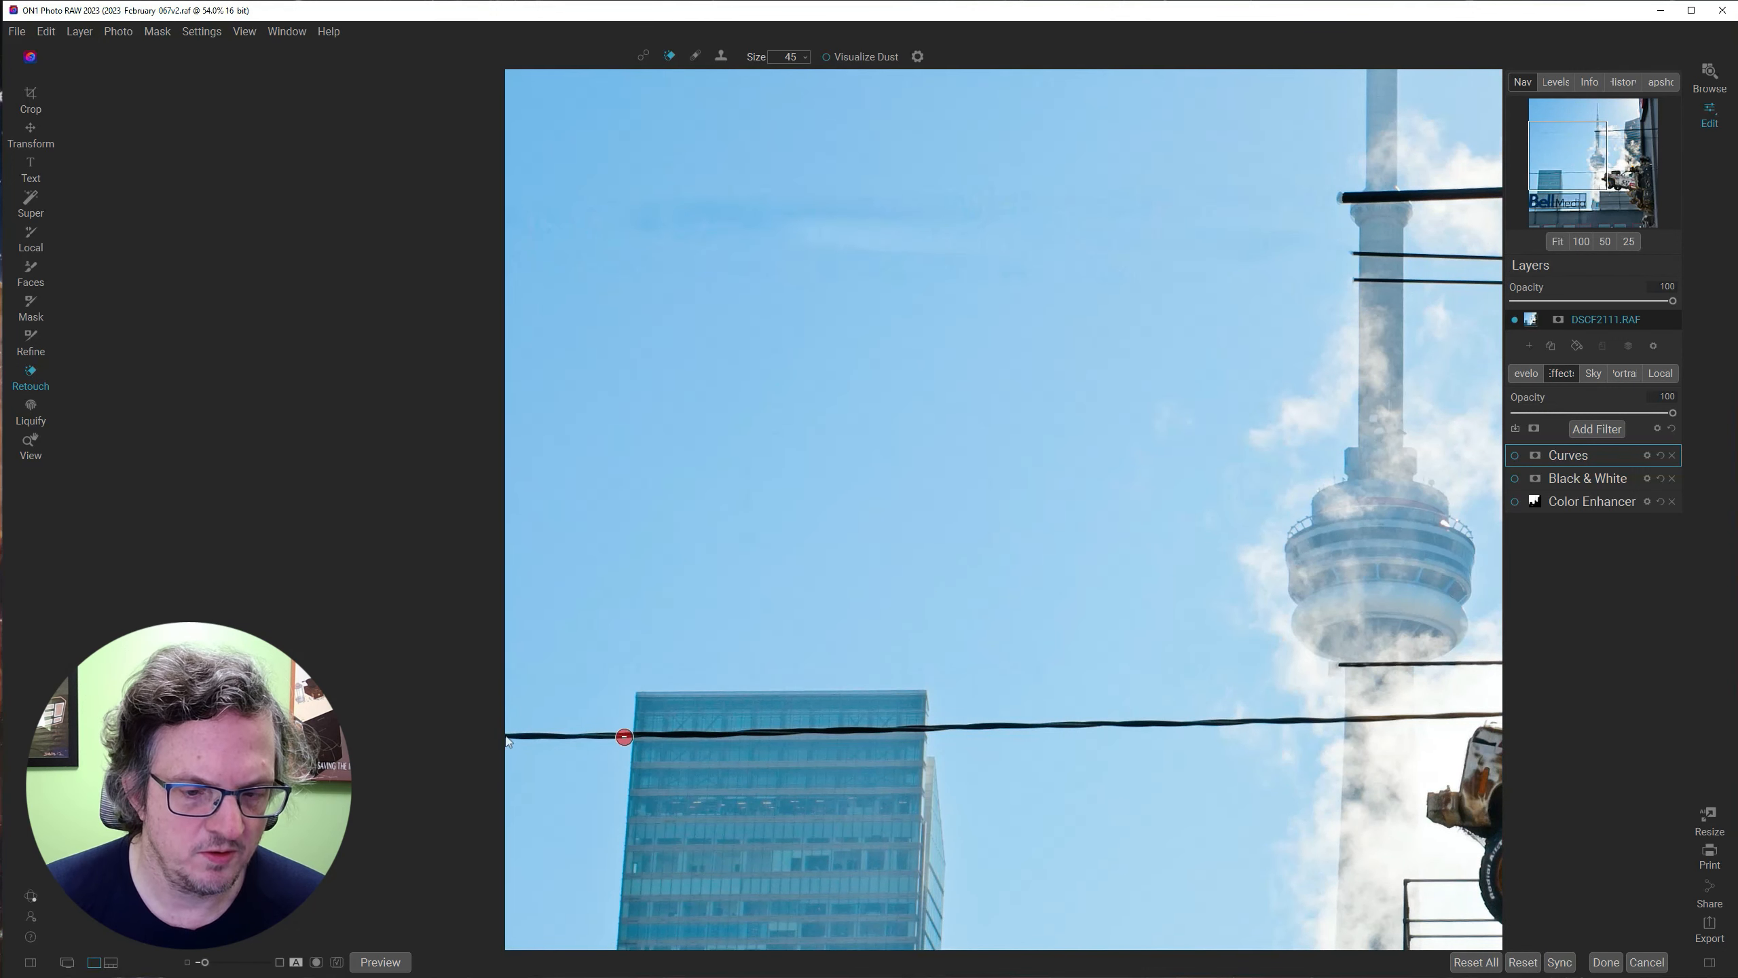
left_click(507, 740, "shift")
left_click(510, 731)
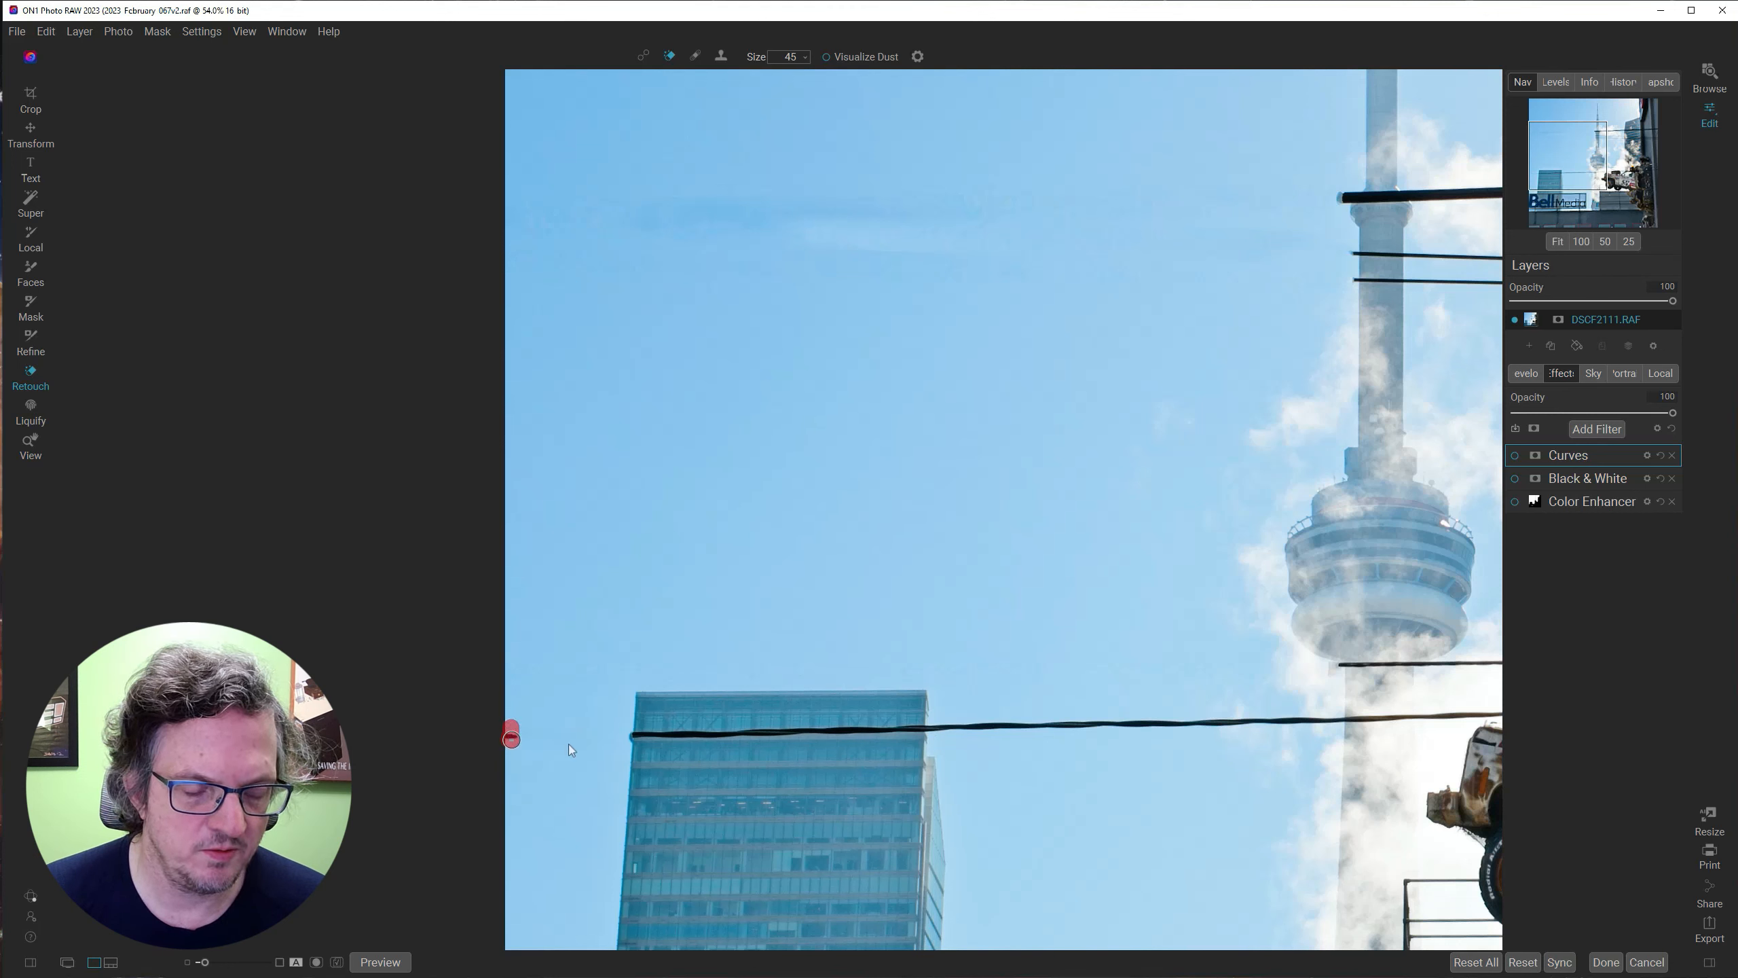
left_click(934, 727)
left_click(1337, 719, "shift")
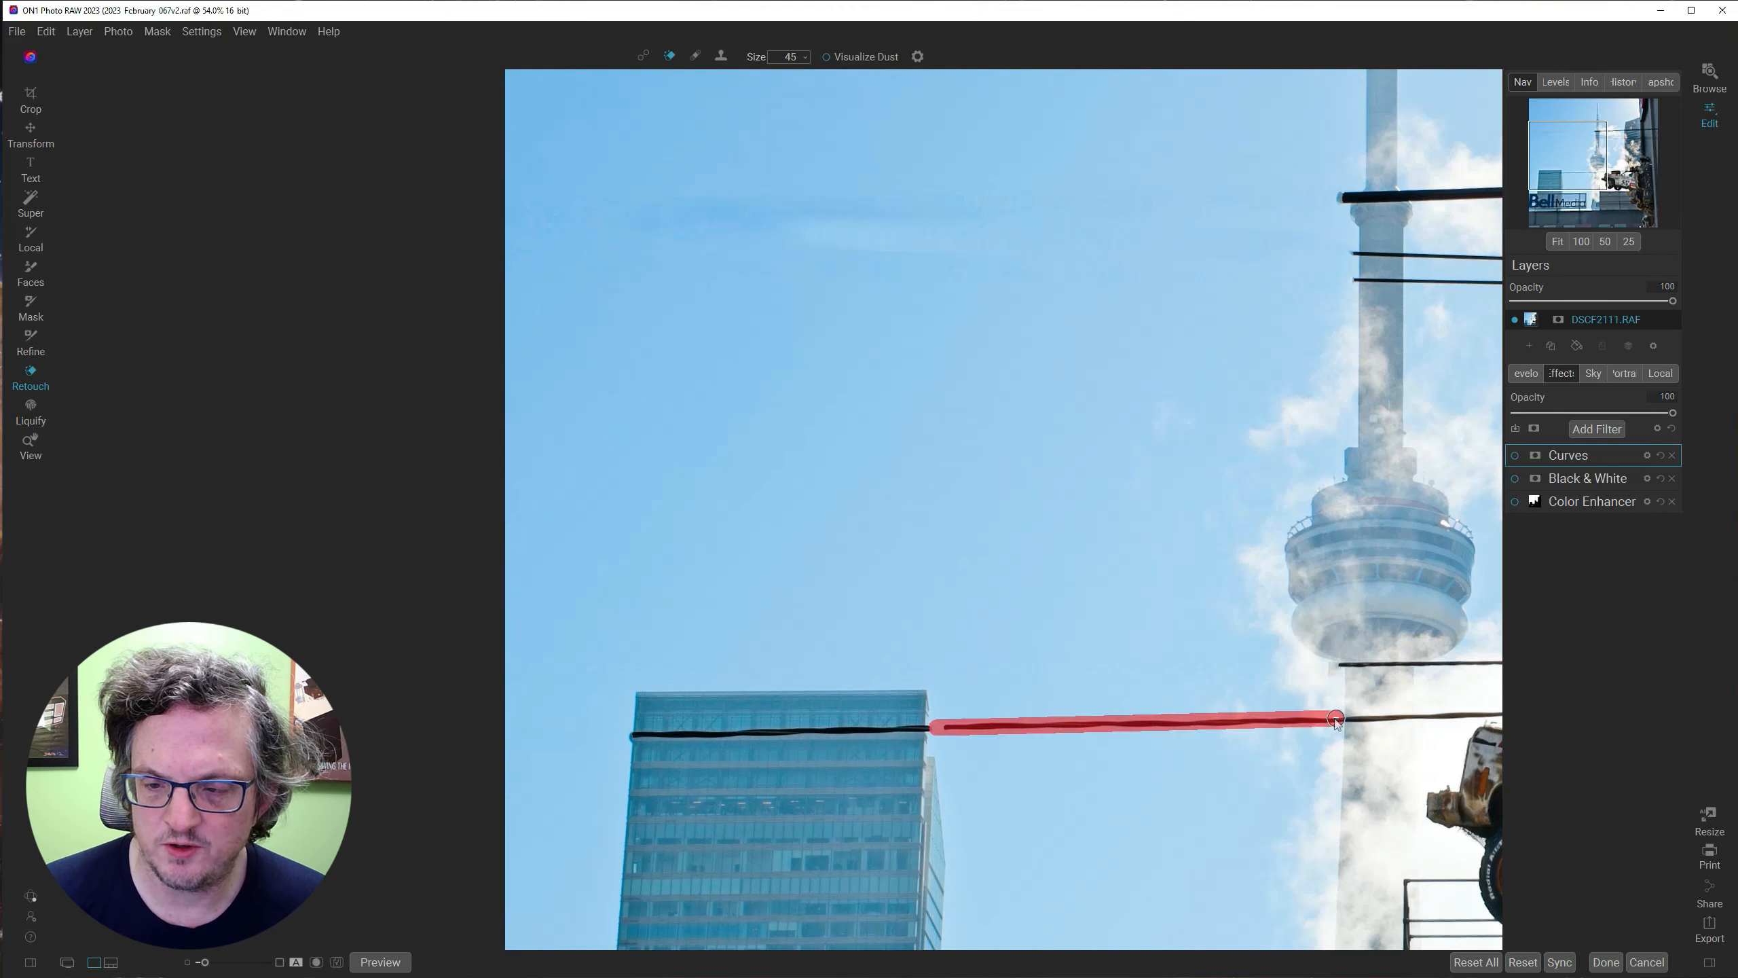
Erase the thick power line between the tower and the high-rise at 100% zoom with brush size 50.
mouse_move(1483, 418)
left_mouse_down()
mouse_move(736, 432)
mouse_move(686, 582)
left_mouse_up()
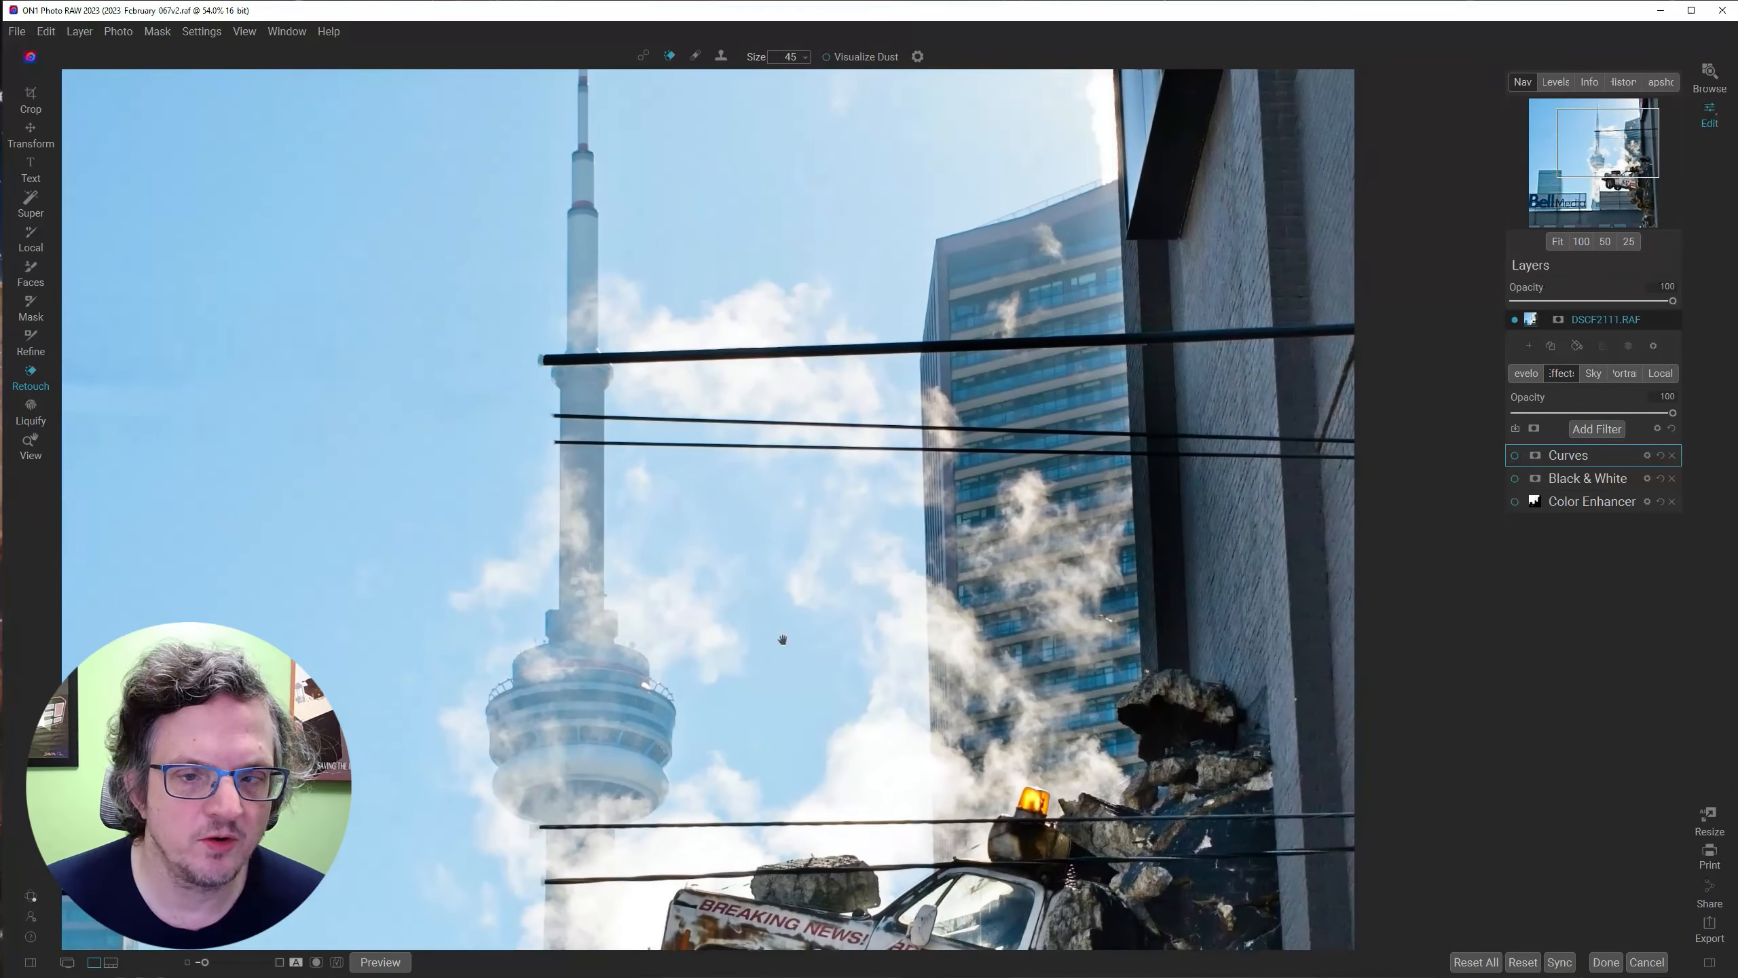
left_click(1578, 242)
key("bracketright")
left_click(483, 223)
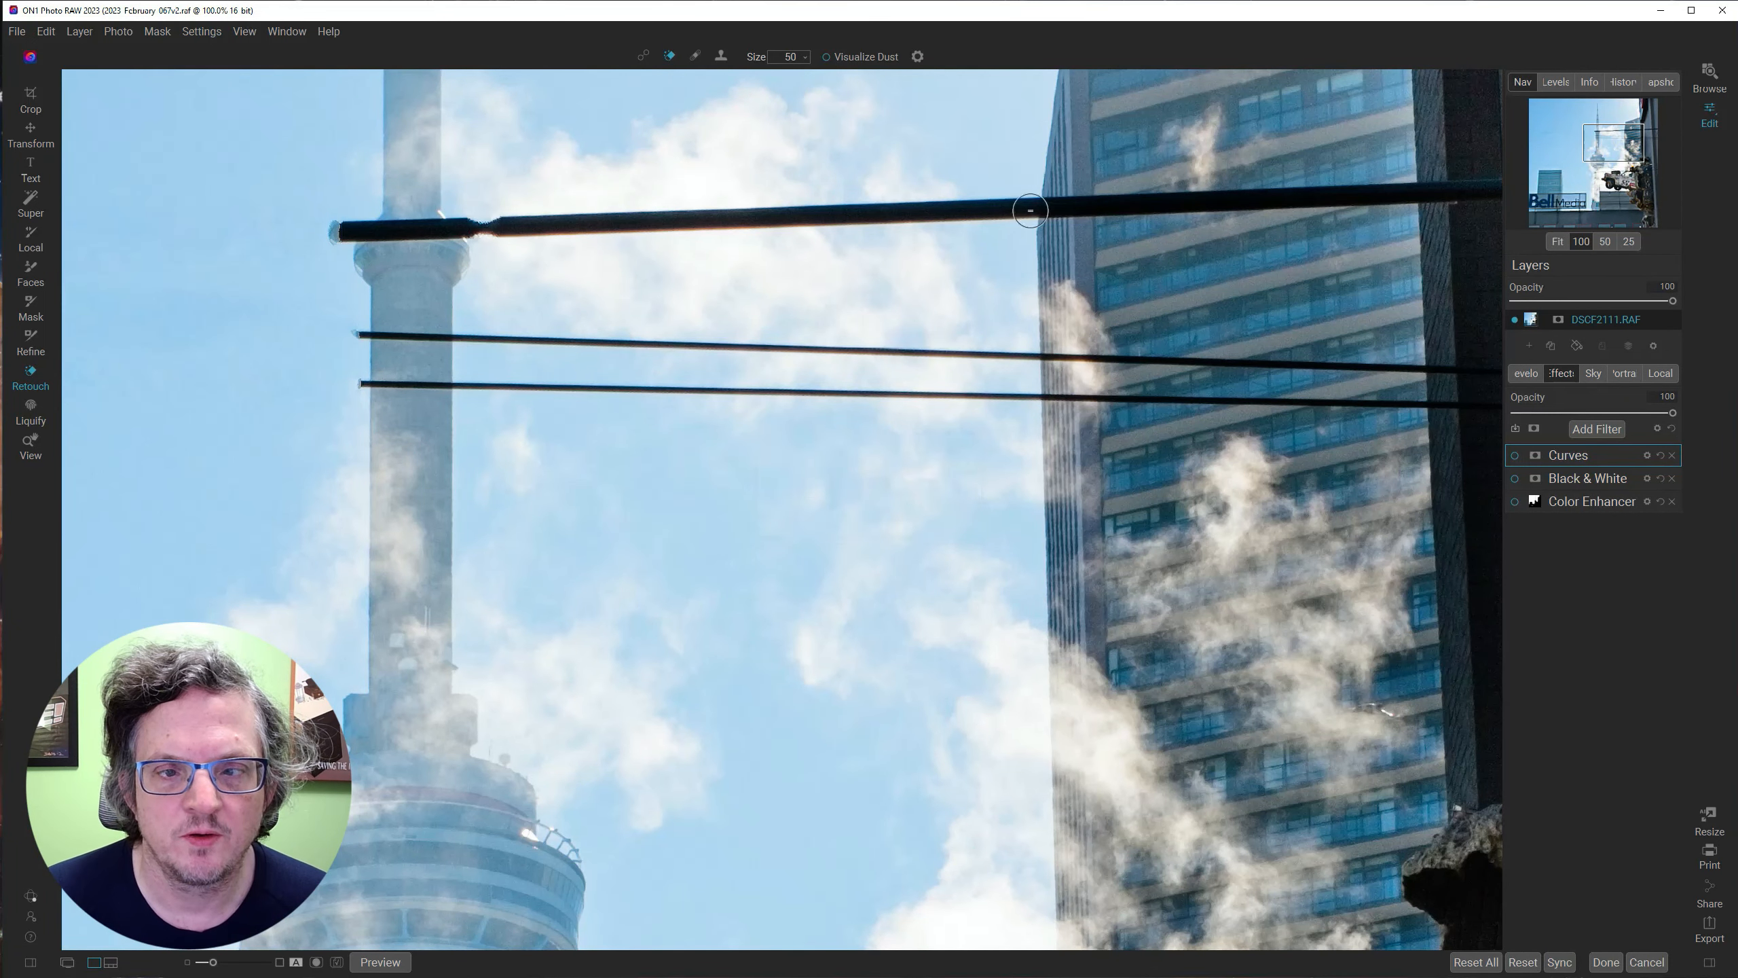
left_click(1019, 212, "shift")
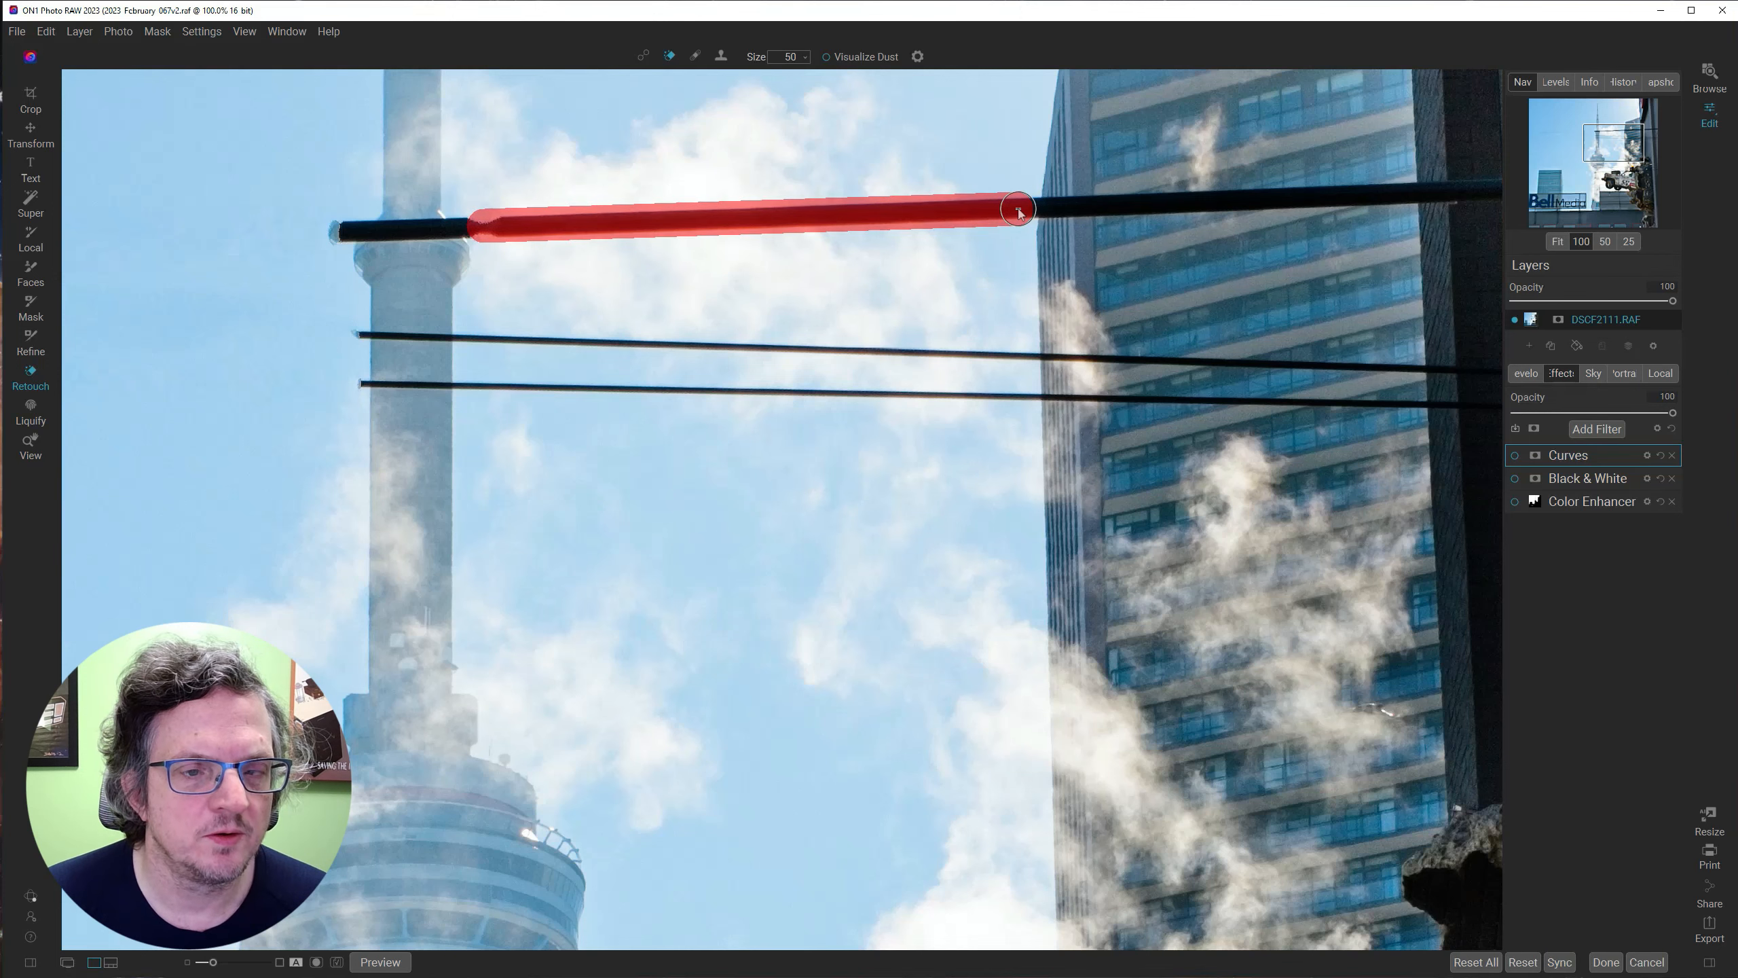
Erase the two thin power lines between the tower and the high-rise with brush size 35.
left_click(1016, 353)
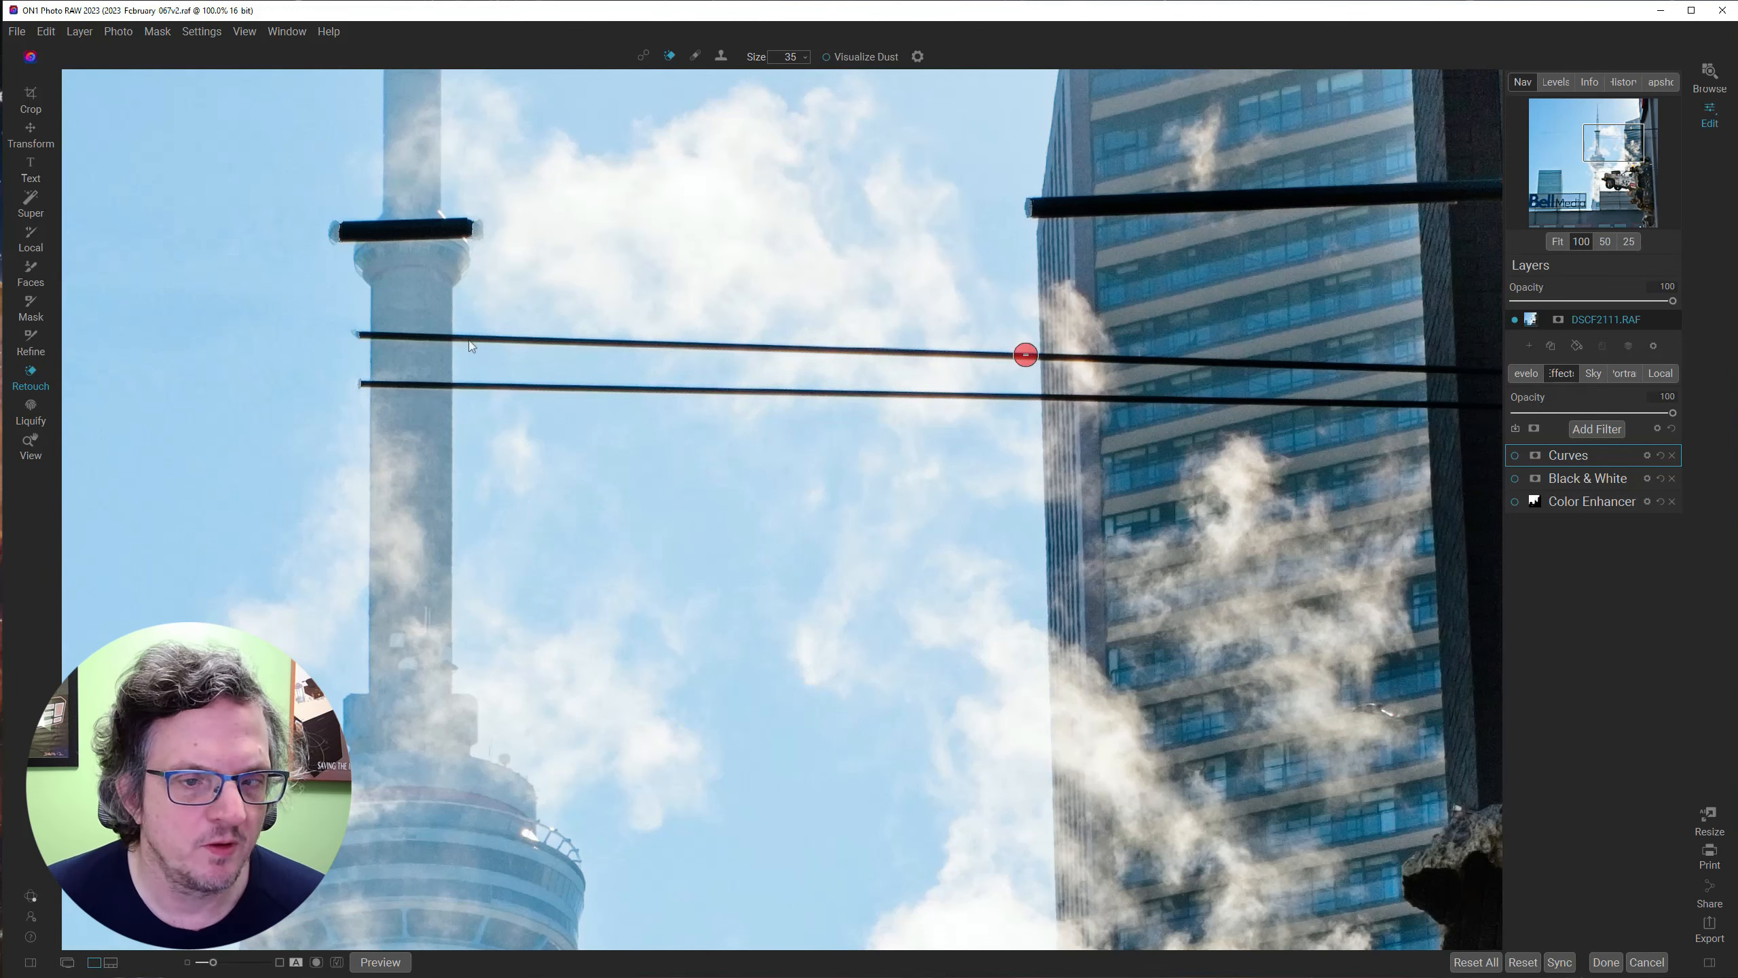
key("bracketleft")
left_click(465, 336, "shift")
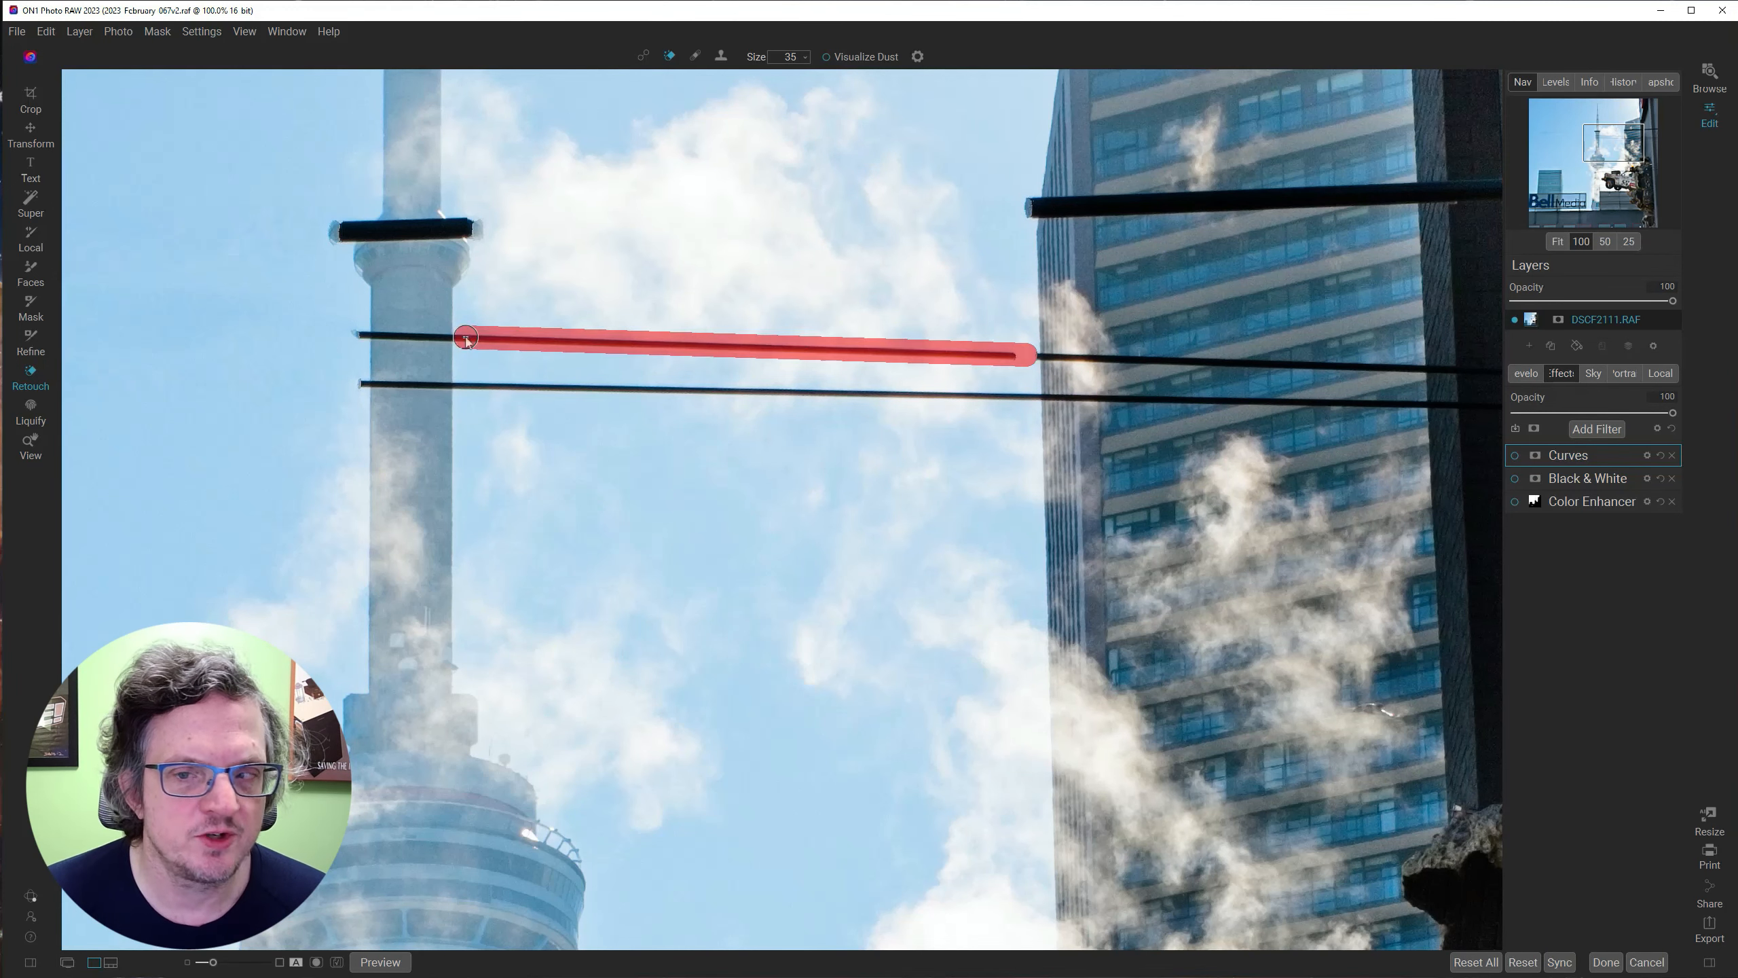
left_click(465, 384)
left_click(1029, 397, "shift")
Try to erase the thick cable across the textured wall beside the high-rise with brush size 45.
mouse_move(1308, 459)
left_mouse_down()
mouse_move(1230, 462)
mouse_move(574, 695)
left_mouse_up()
key("bracketright")
key("bracketright")
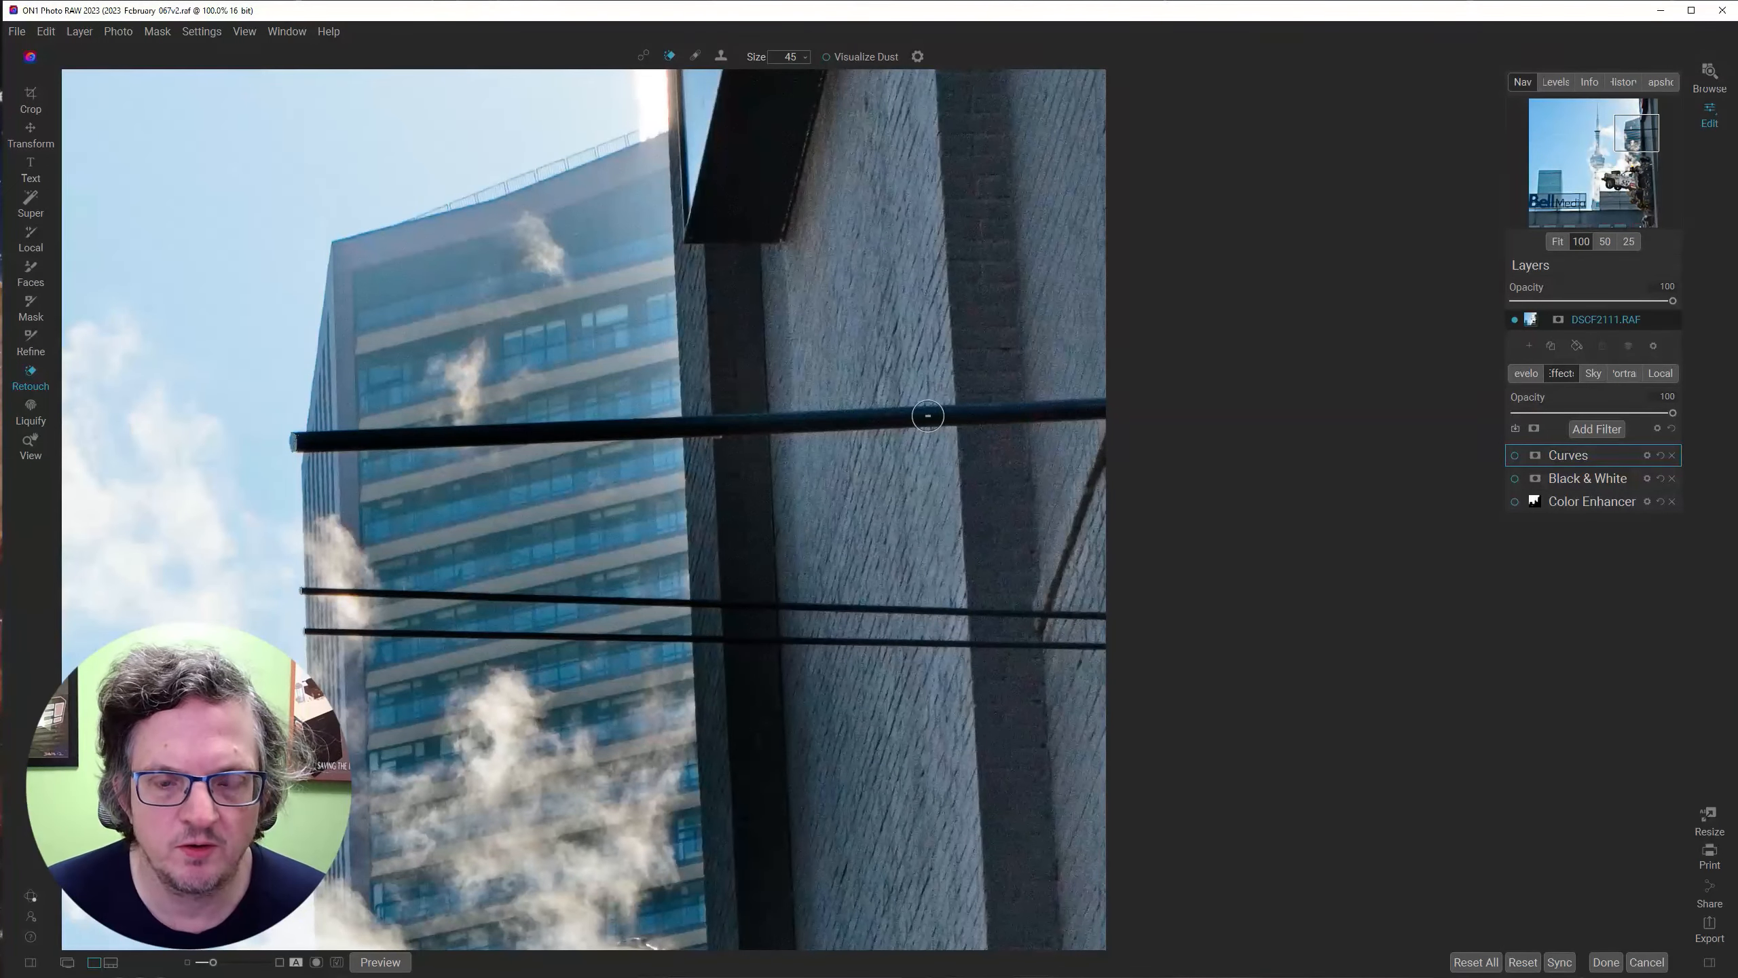
left_click(787, 421)
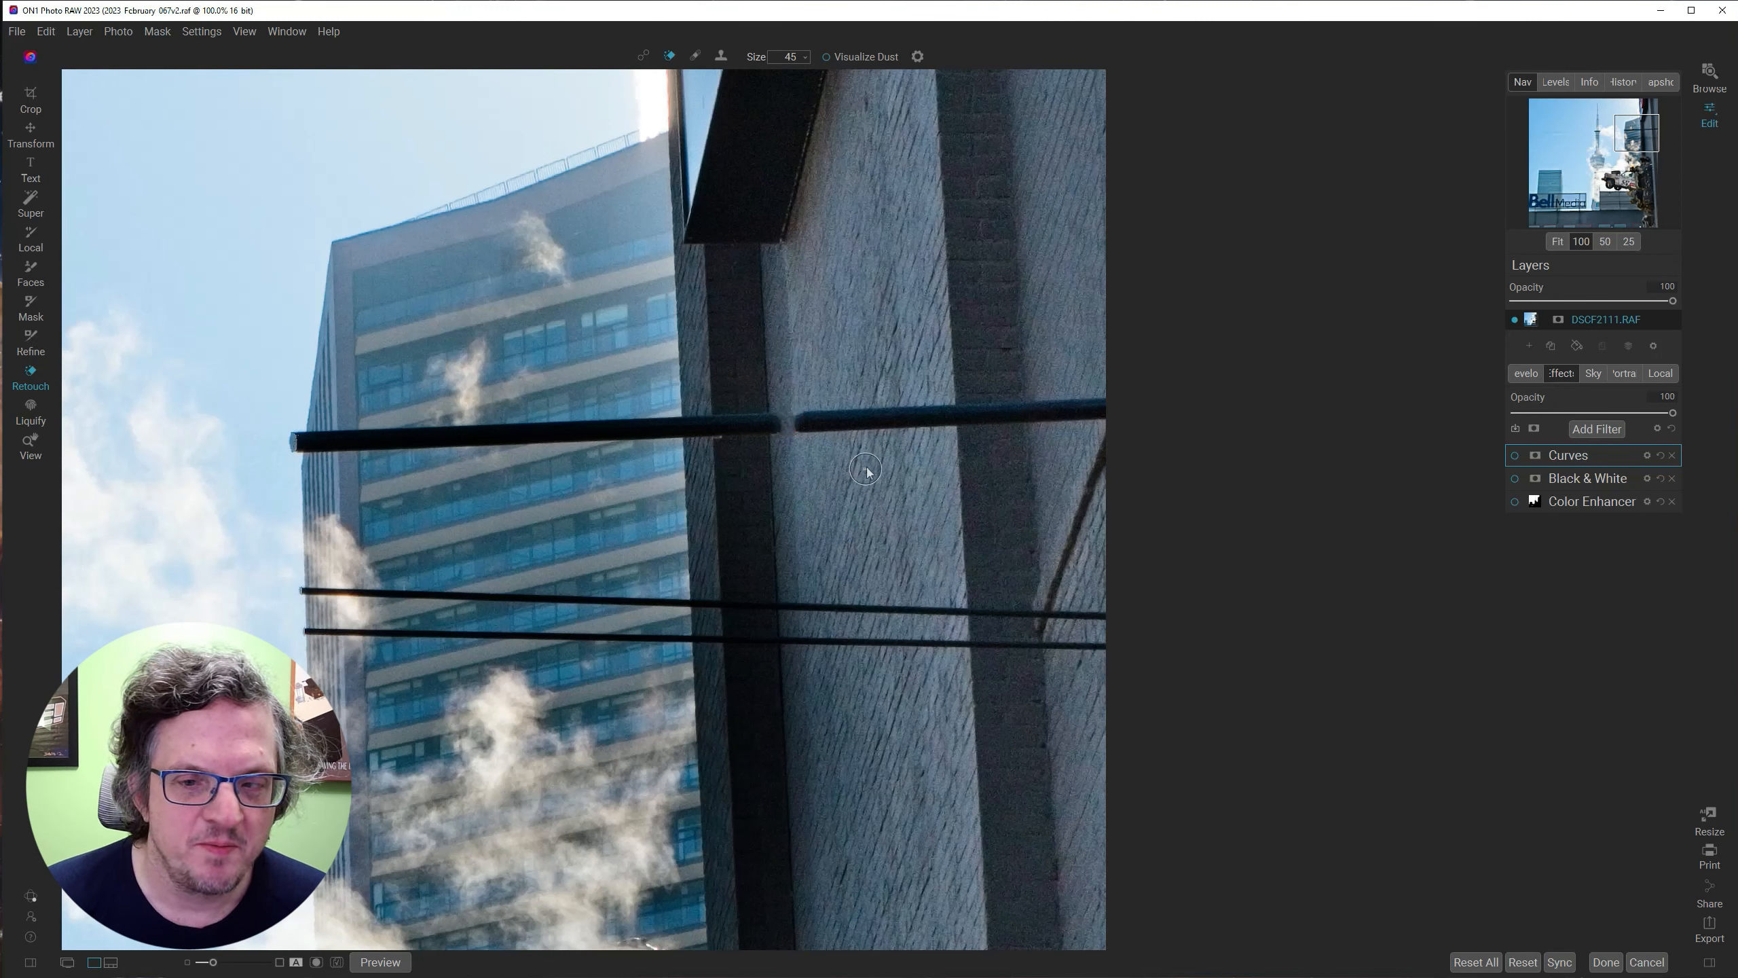
left_click(942, 417, "shift")
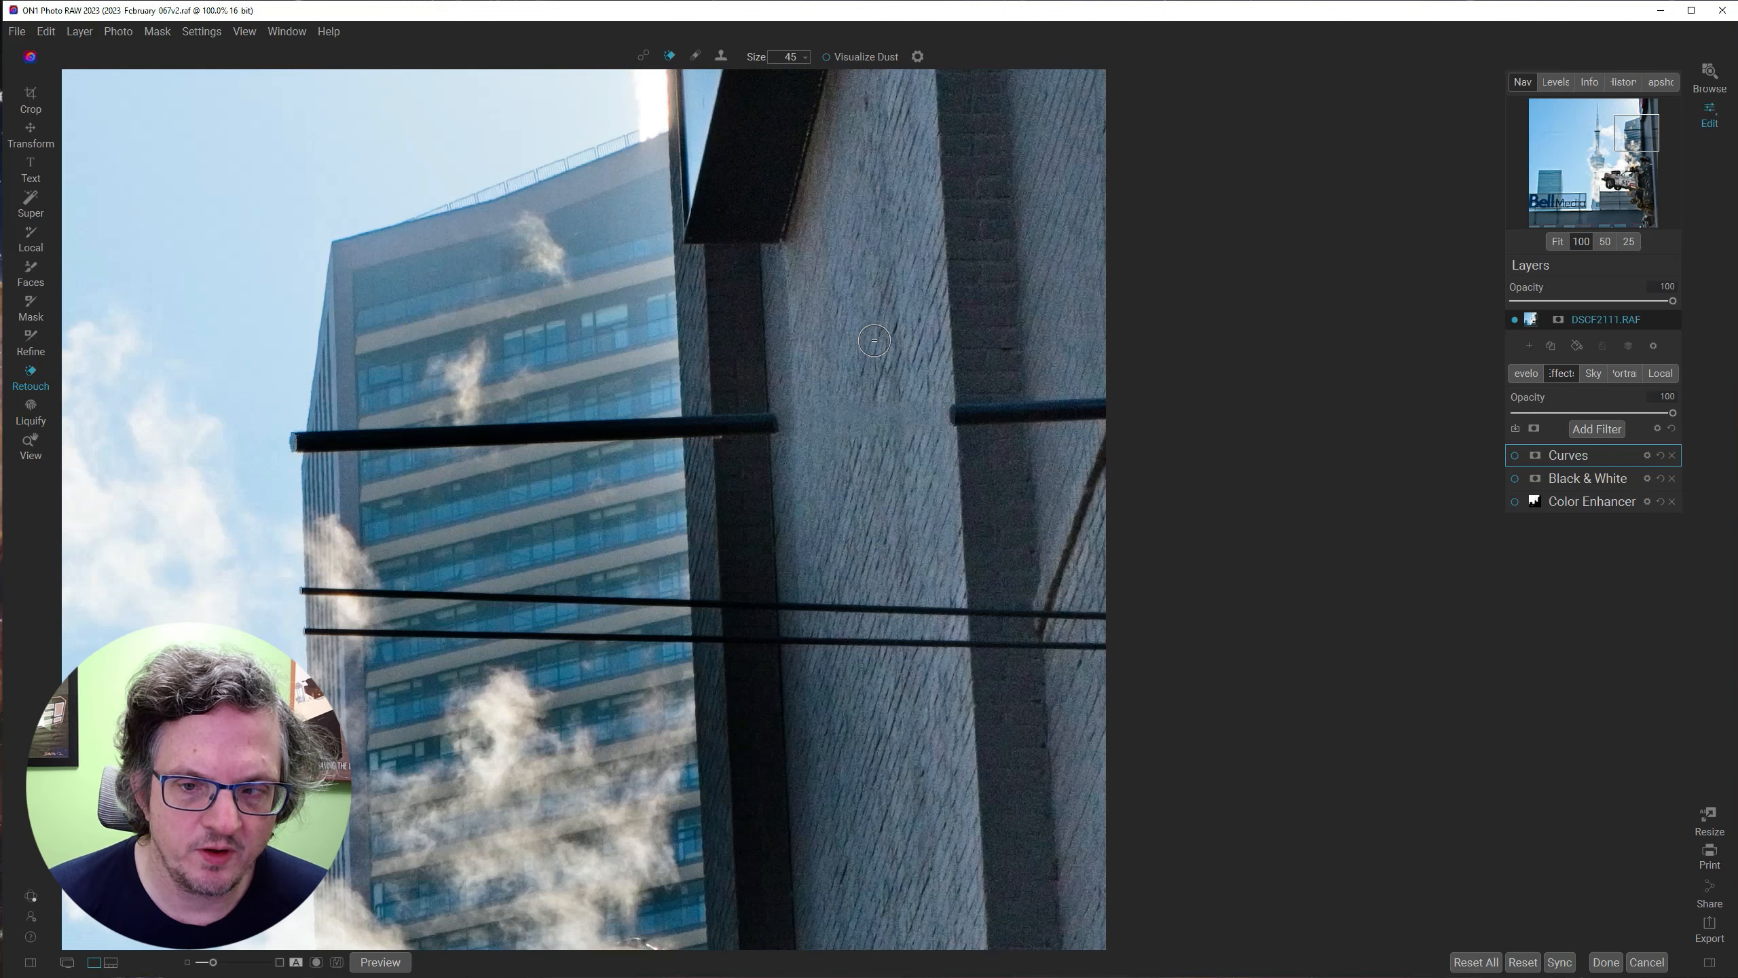
Undo the cable erasures on the textured wall, keeping the thin lines between the tower and high-rise erased.
key("ctrl+z")
key("ctrl+z")
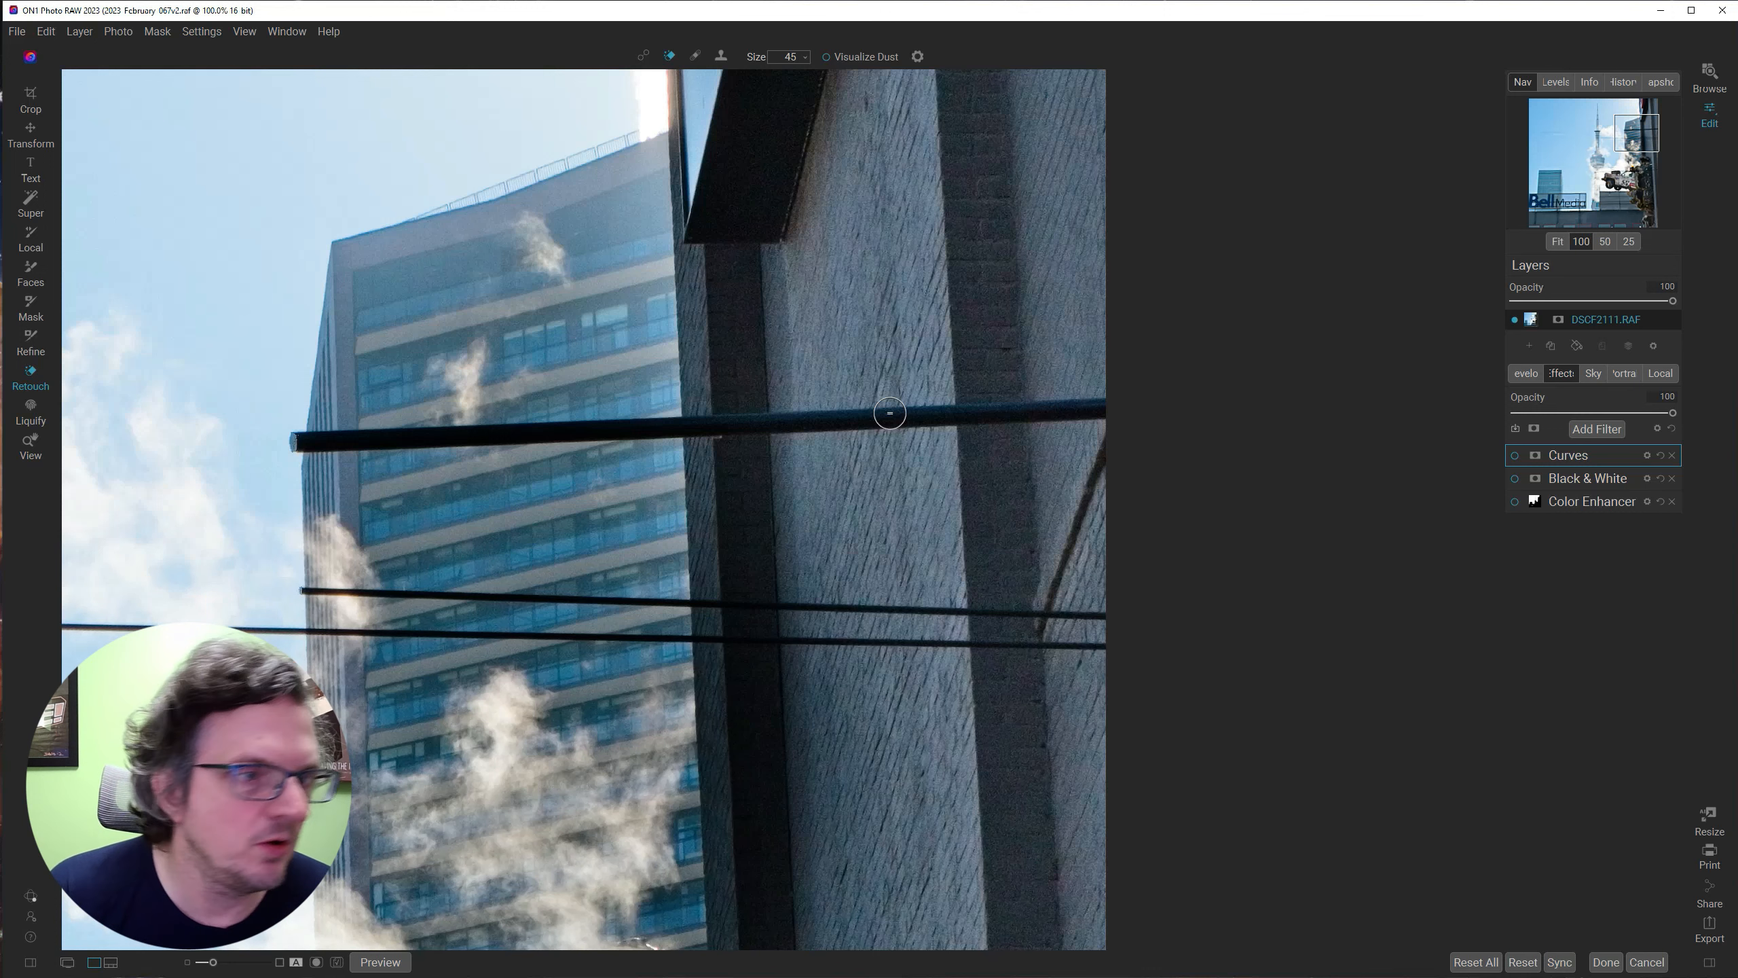
left_click(59, 34)
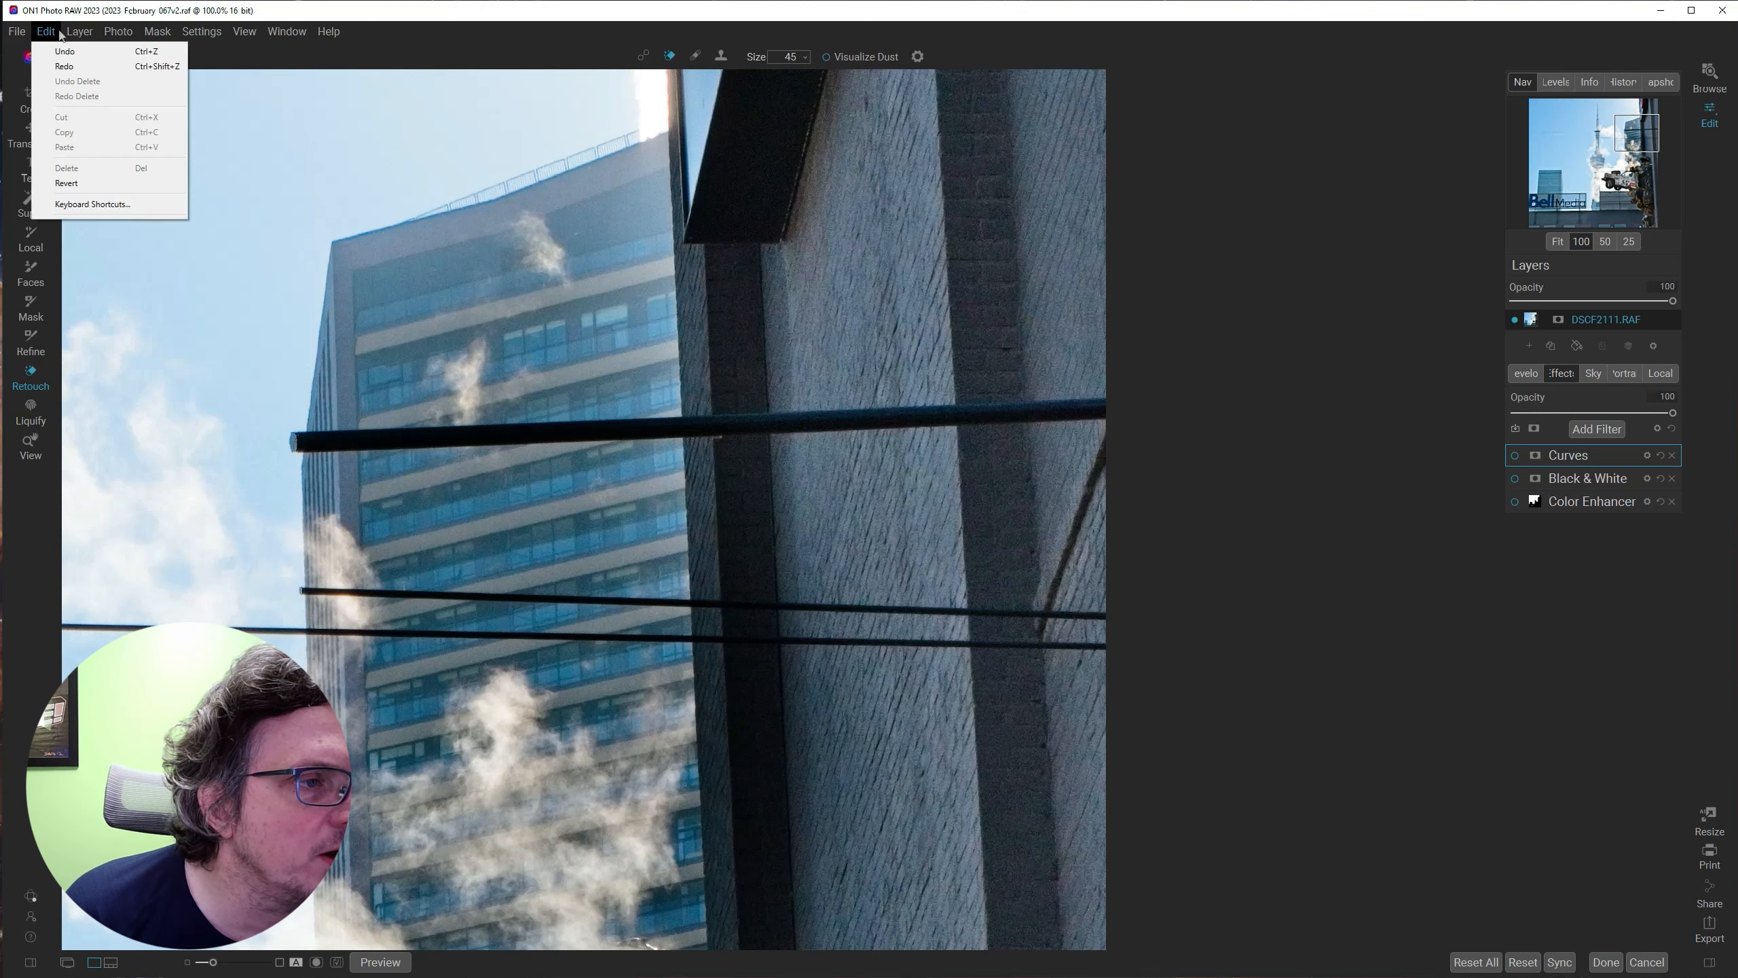
left_click(71, 67)
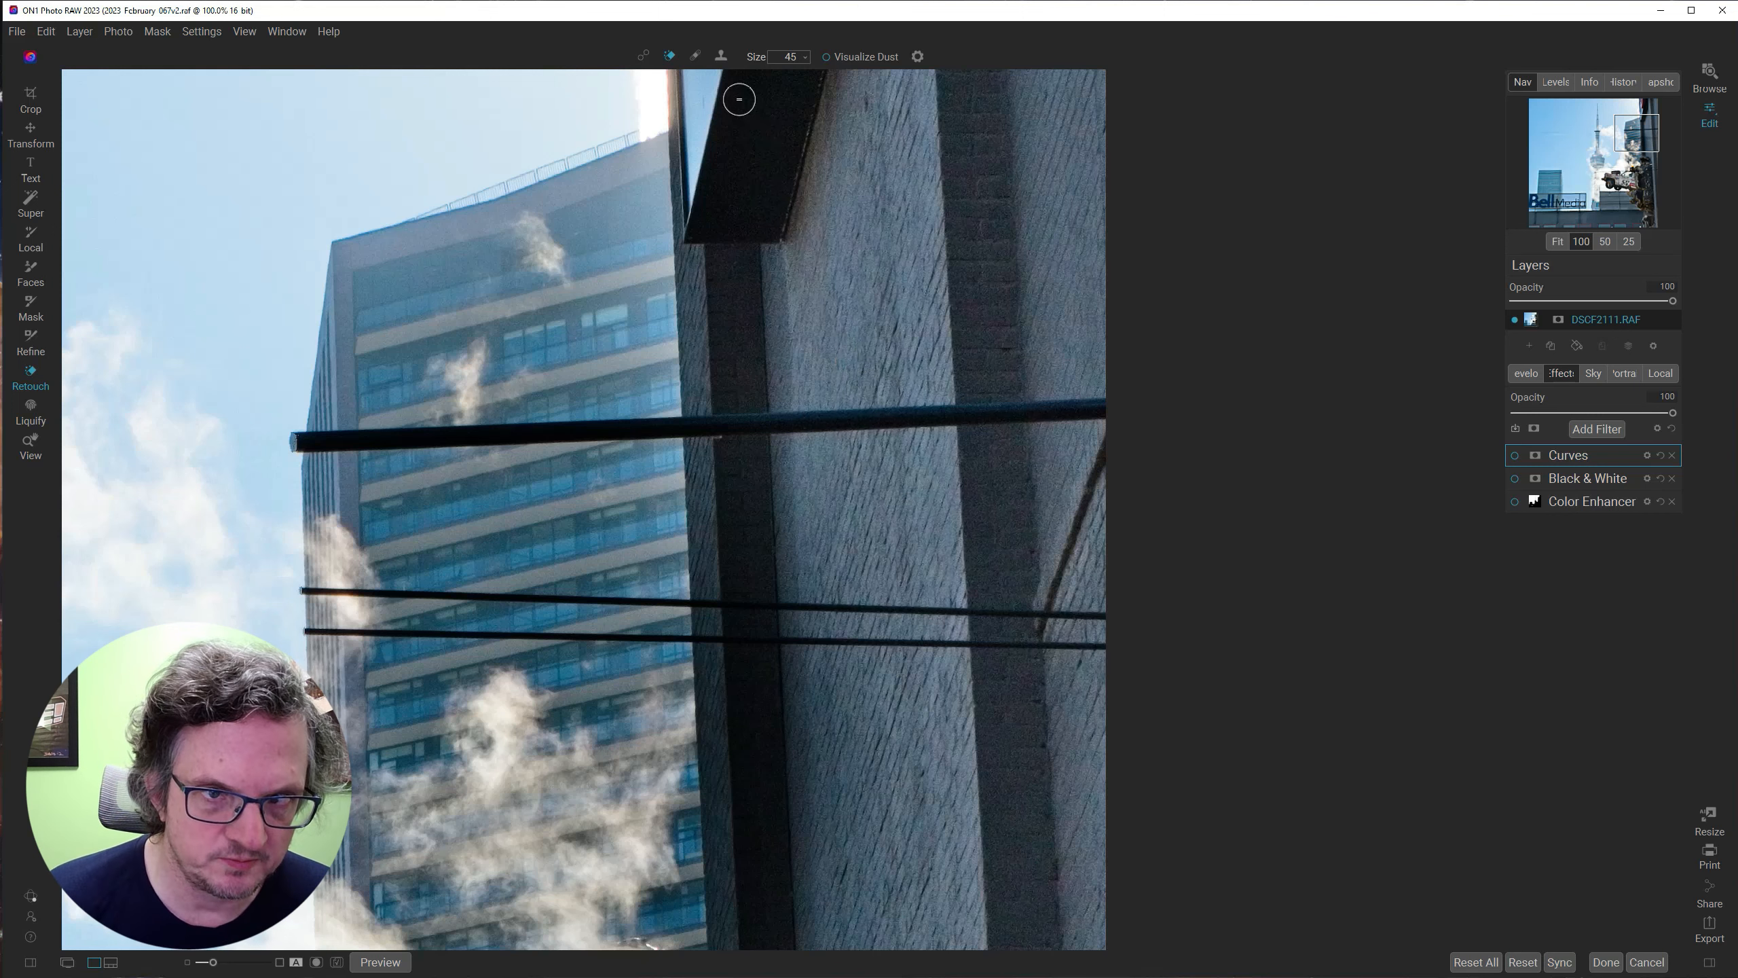
Heal the thick cable across the textured wall and adjoining brick section with the Healing Brush at size 80, sampling the wall above it.
left_click(644, 58)
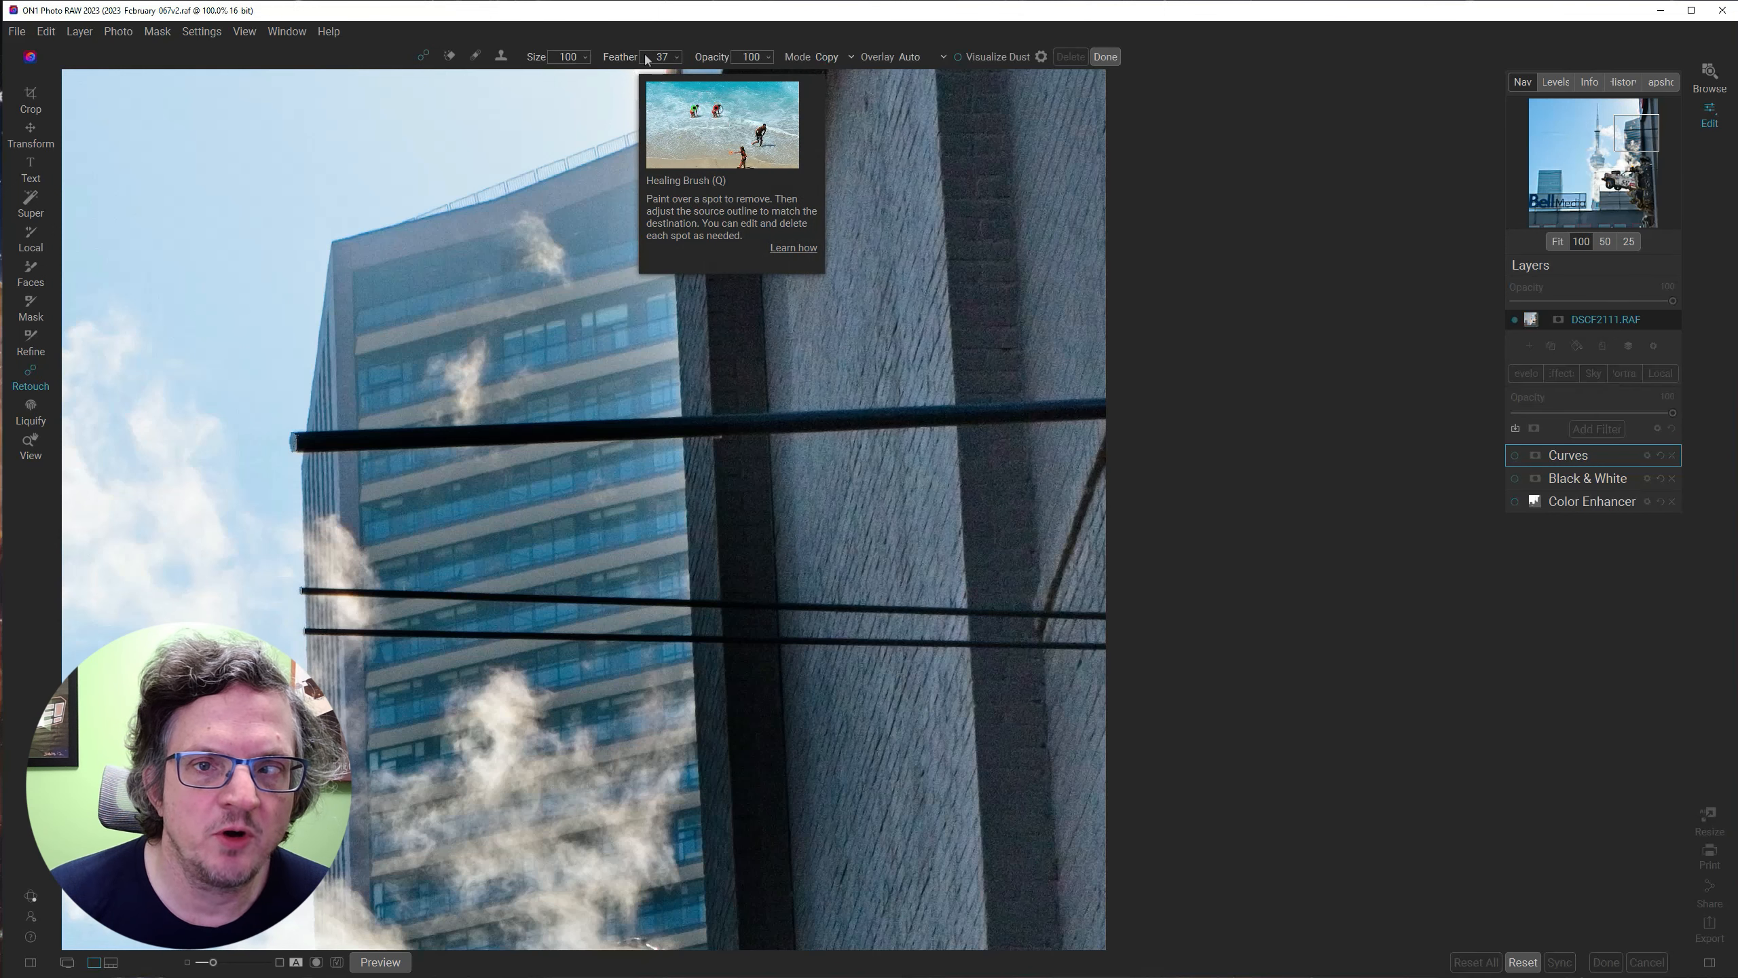
left_click(830, 59)
left_click(832, 60)
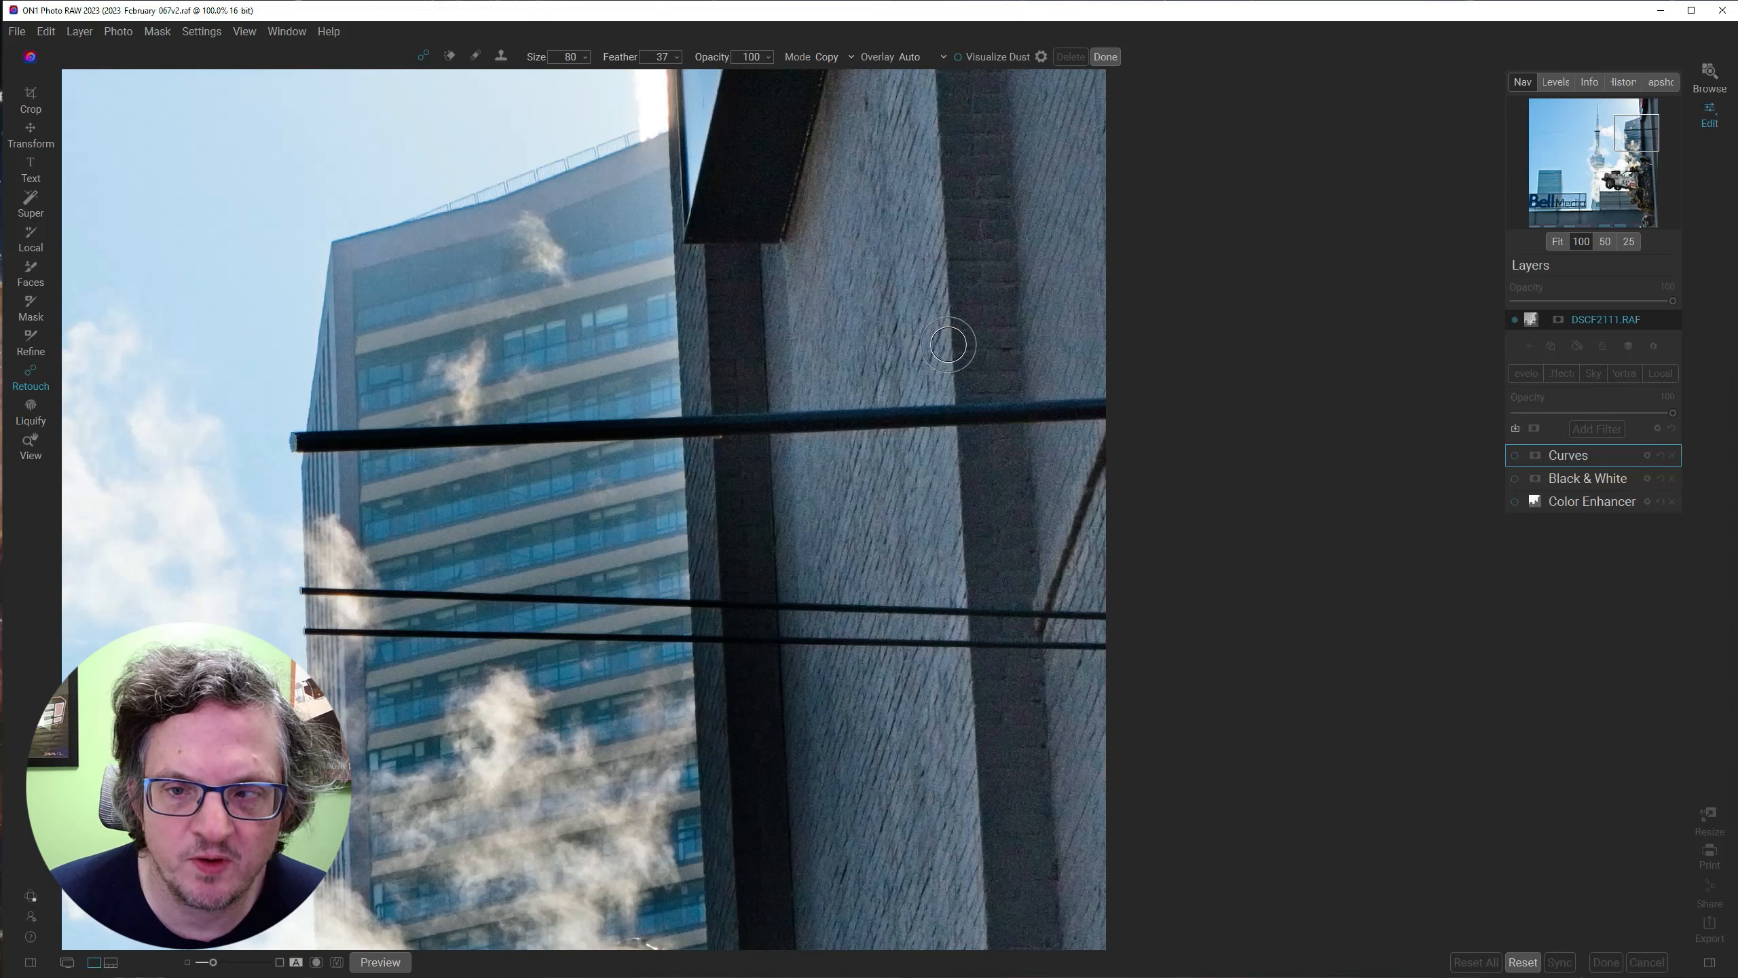
left_click_drag(951, 344, 794, 355)
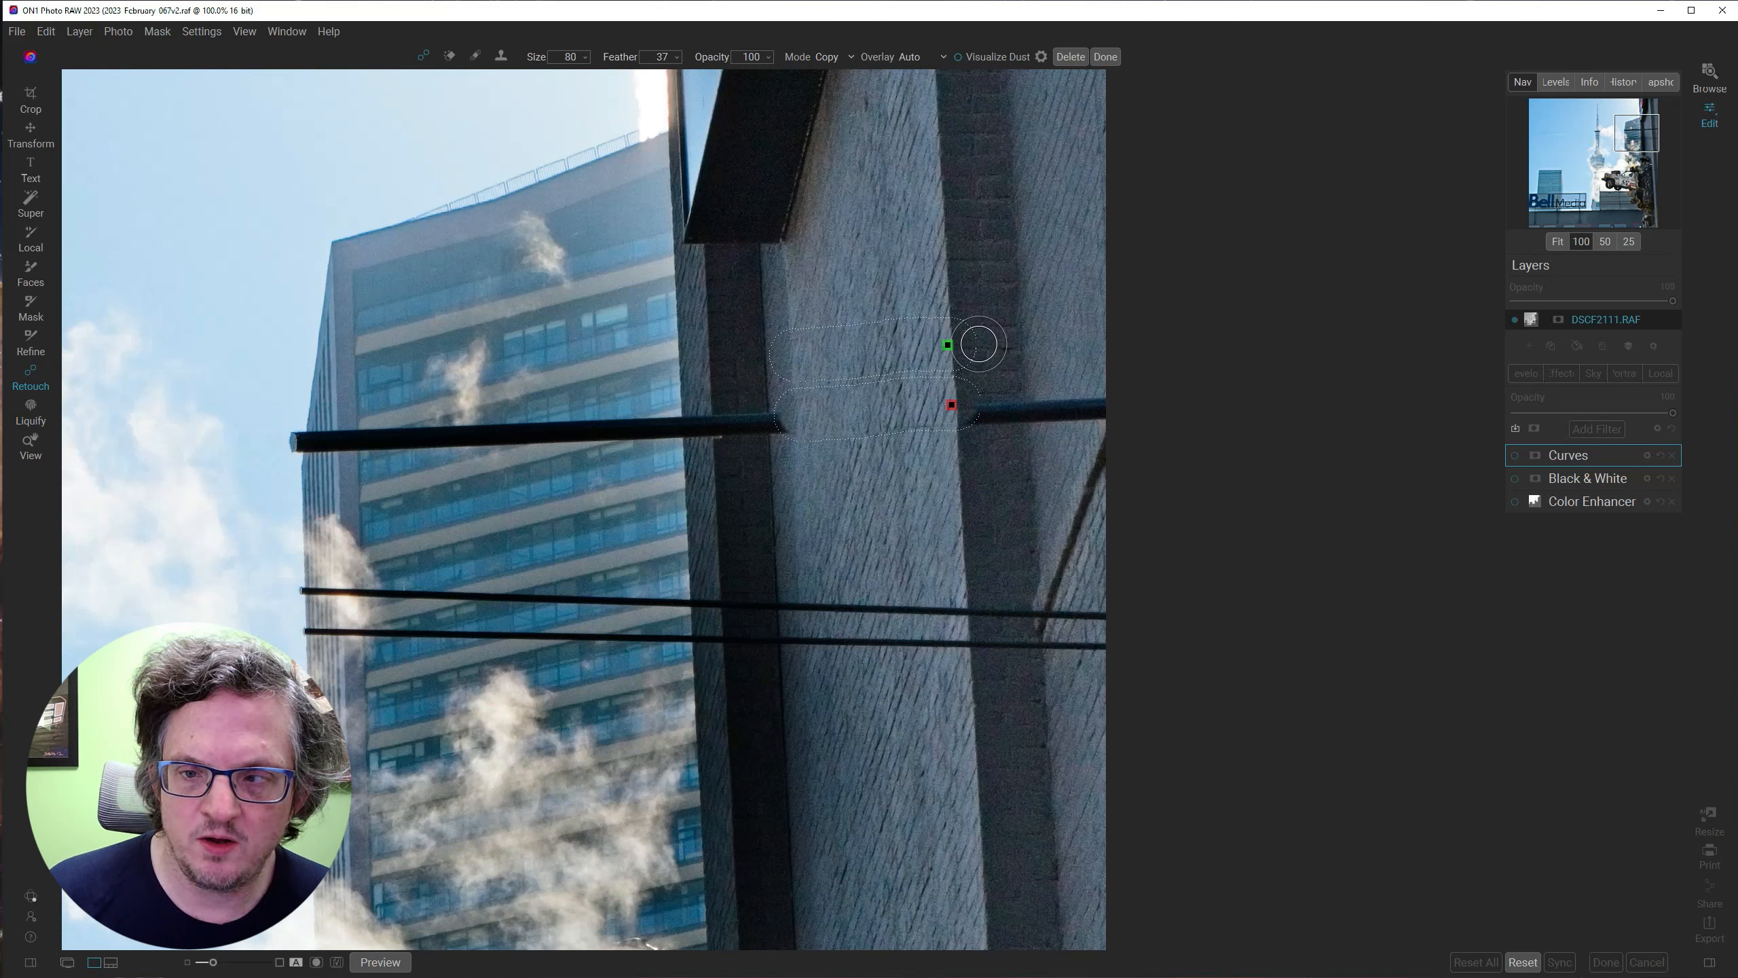
left_click_drag(978, 344, 1089, 338)
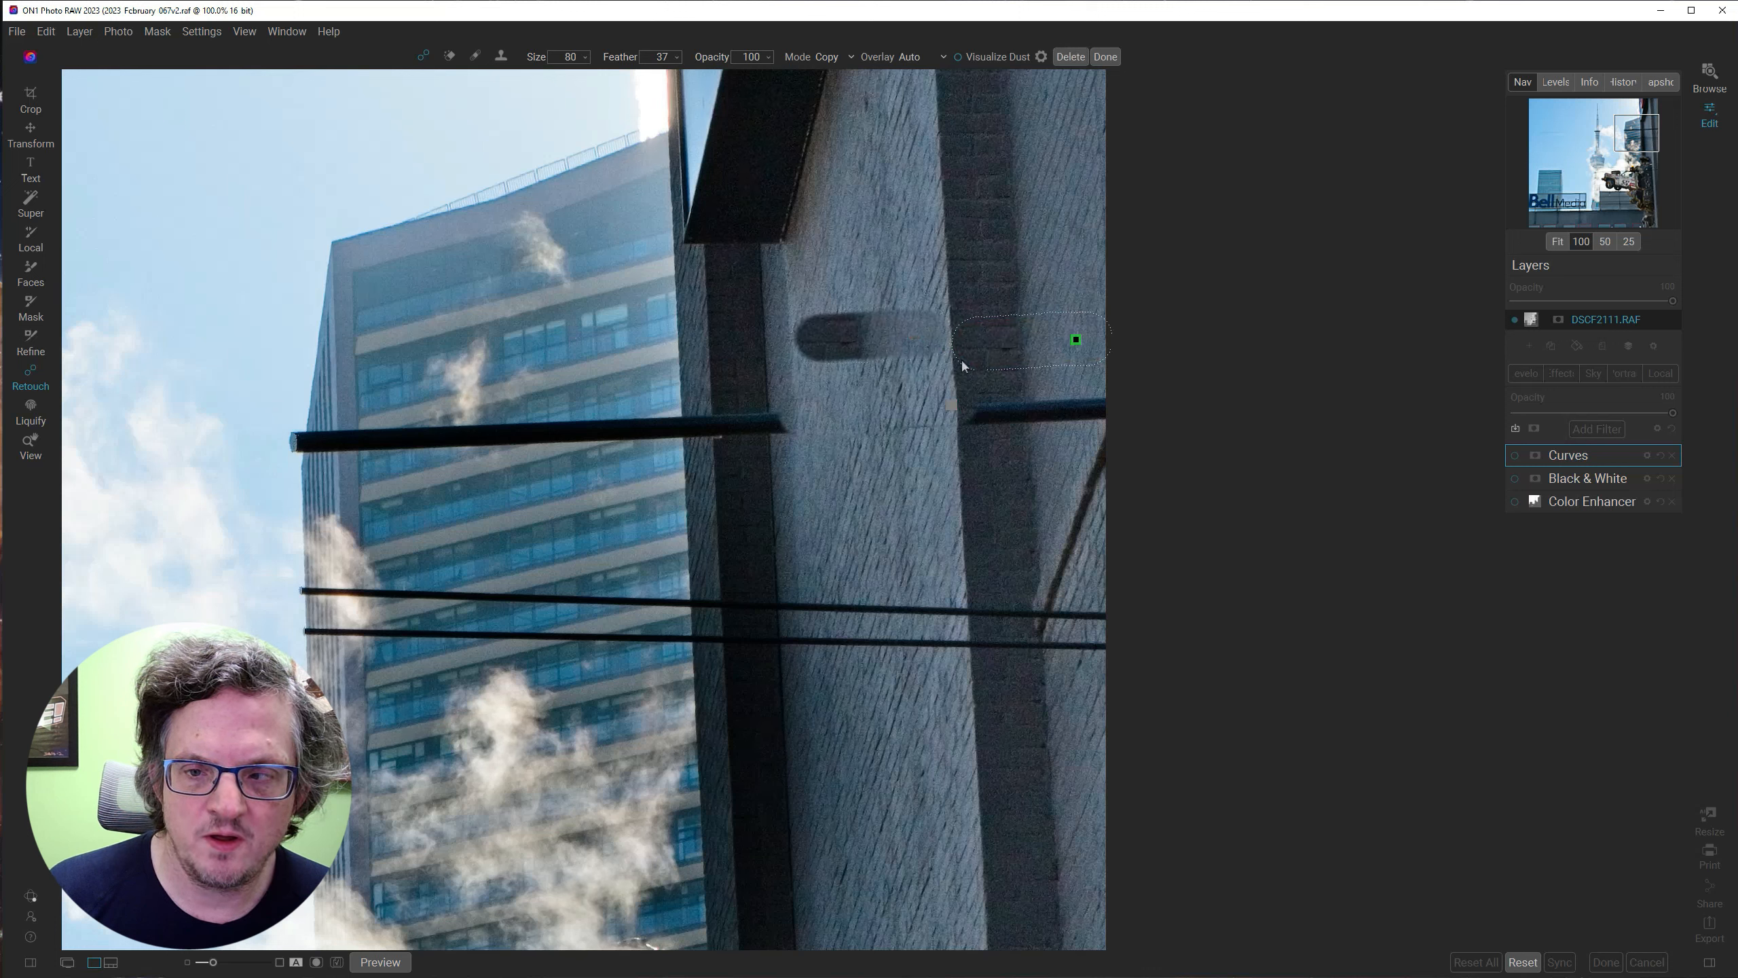
left_click_drag(962, 360, 1023, 409)
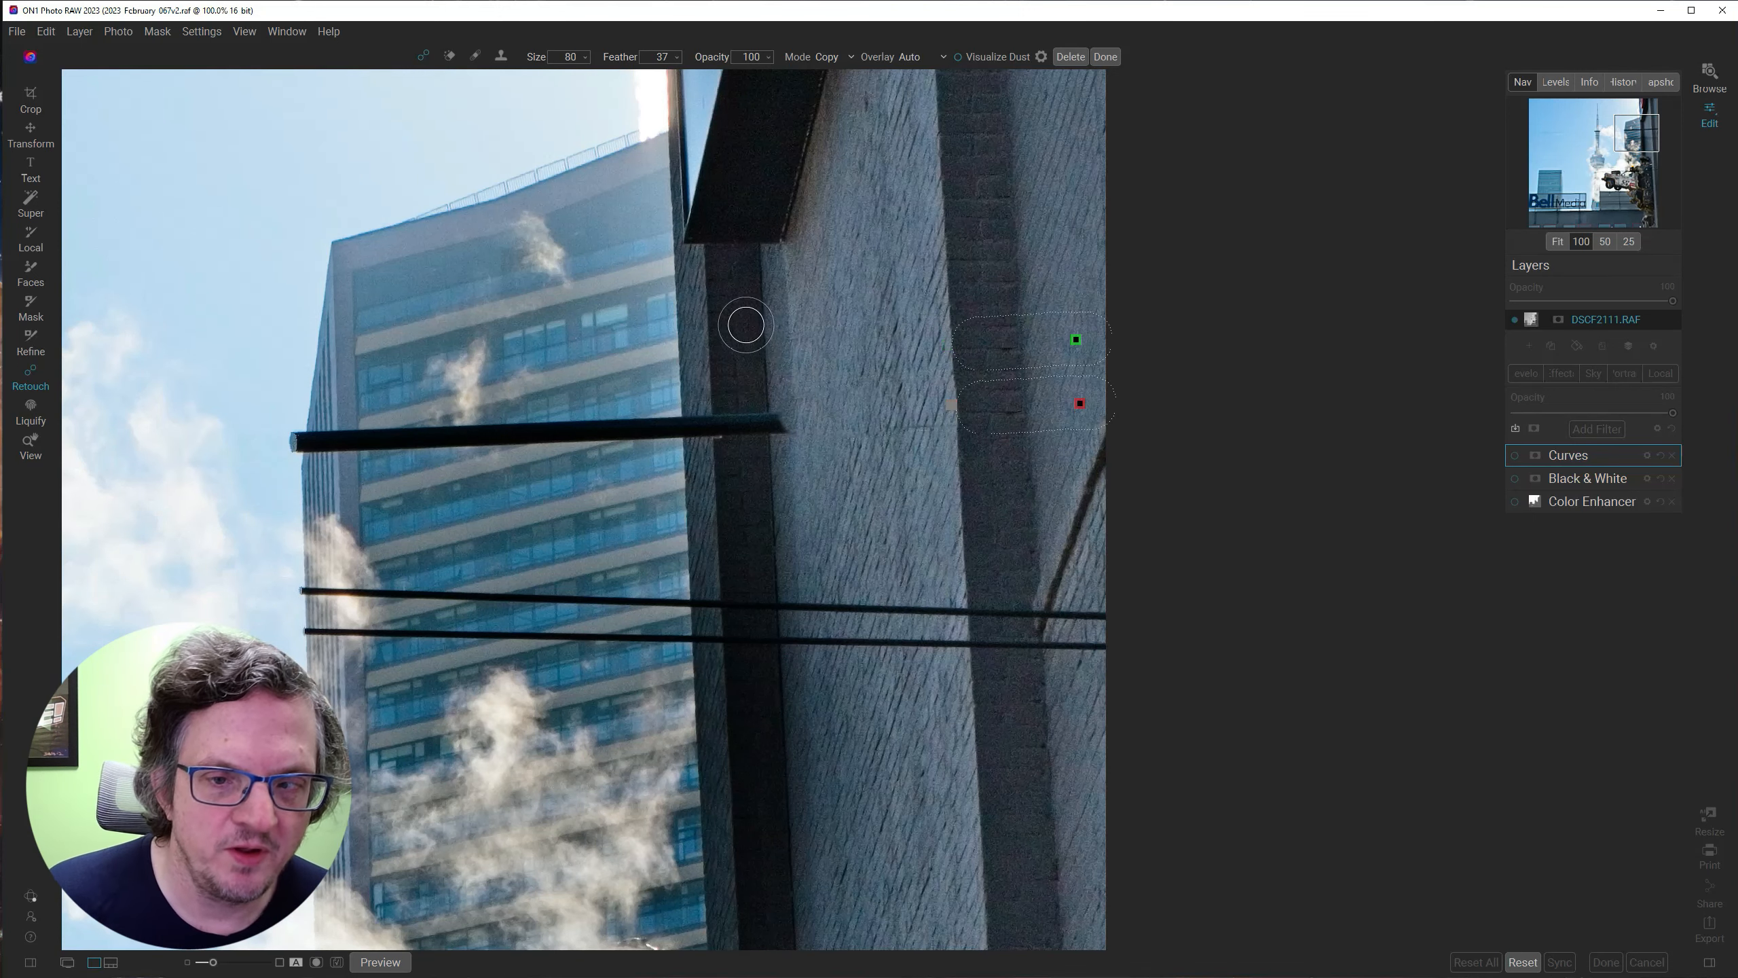
Heal the thick cable where it crosses the dark column beside the high-rise, and compare the photo with the original.
left_click_drag(774, 425, 709, 427)
key("backslash")
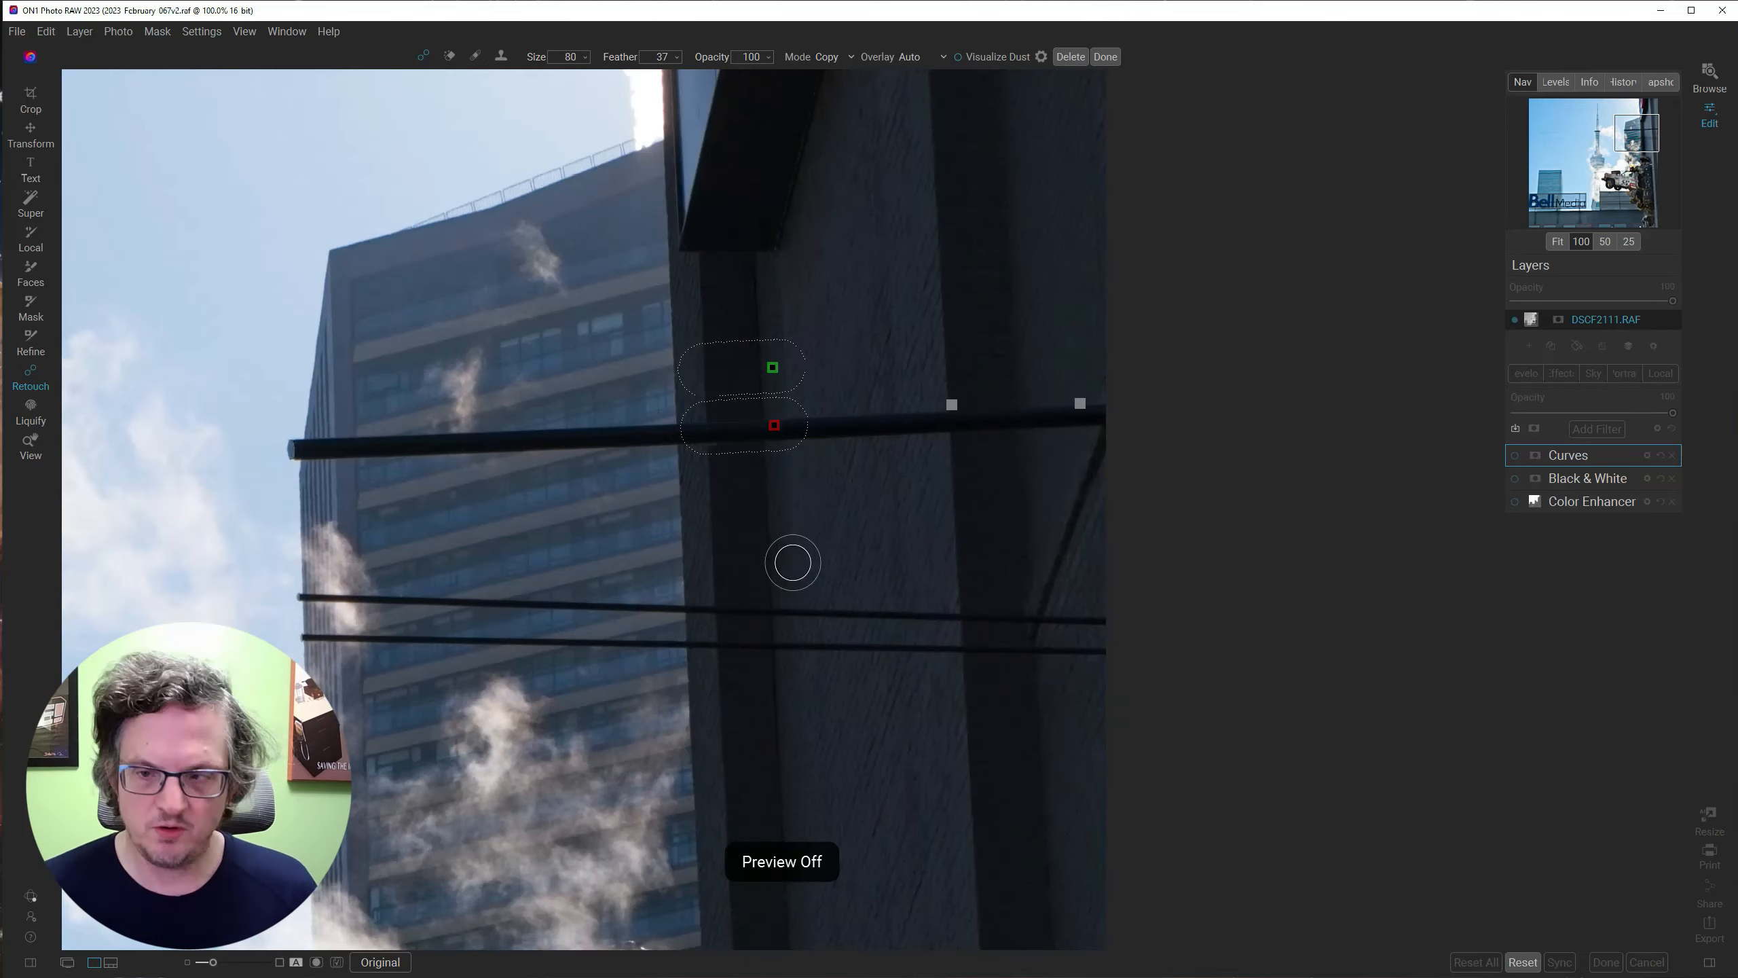
left_click(792, 563)
key("backslash")
Try to heal the two thin cables across the textured wall with one wide Healing Brush stroke.
left_click(1068, 342)
mouse_move(1067, 342)
left_mouse_down()
mouse_move(497, 330)
mouse_move(727, 329)
left_mouse_up()
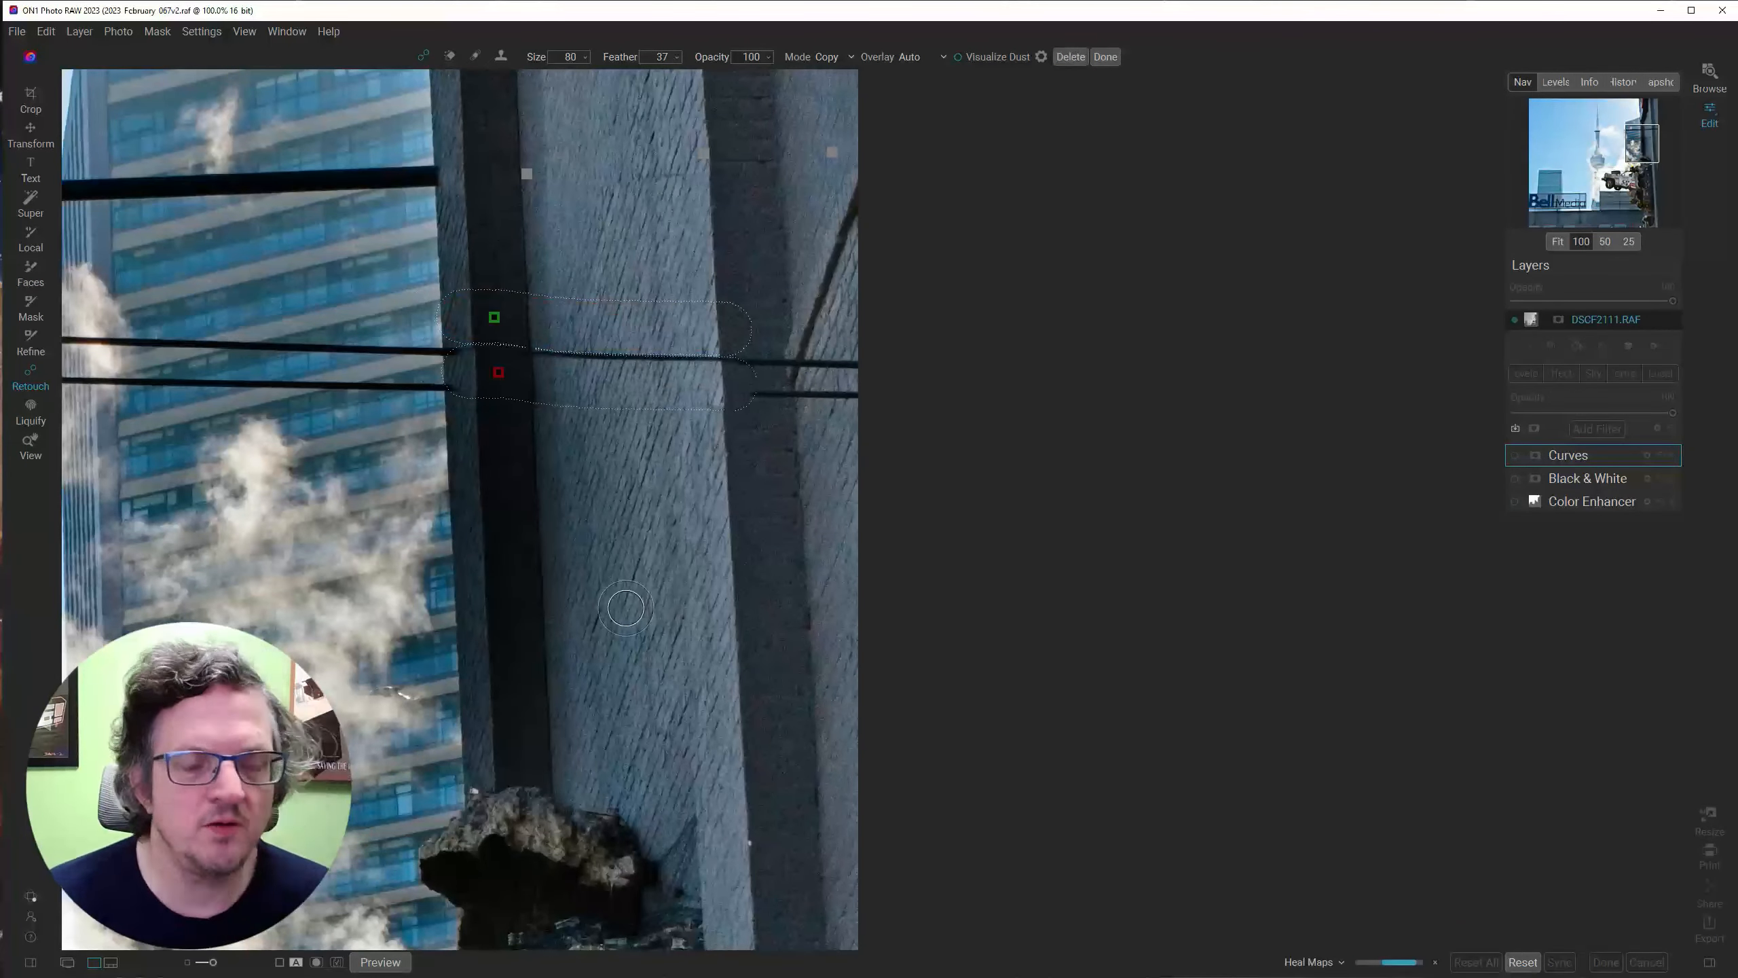
key("ctrl+z")
left_click_drag(480, 371, 747, 372)
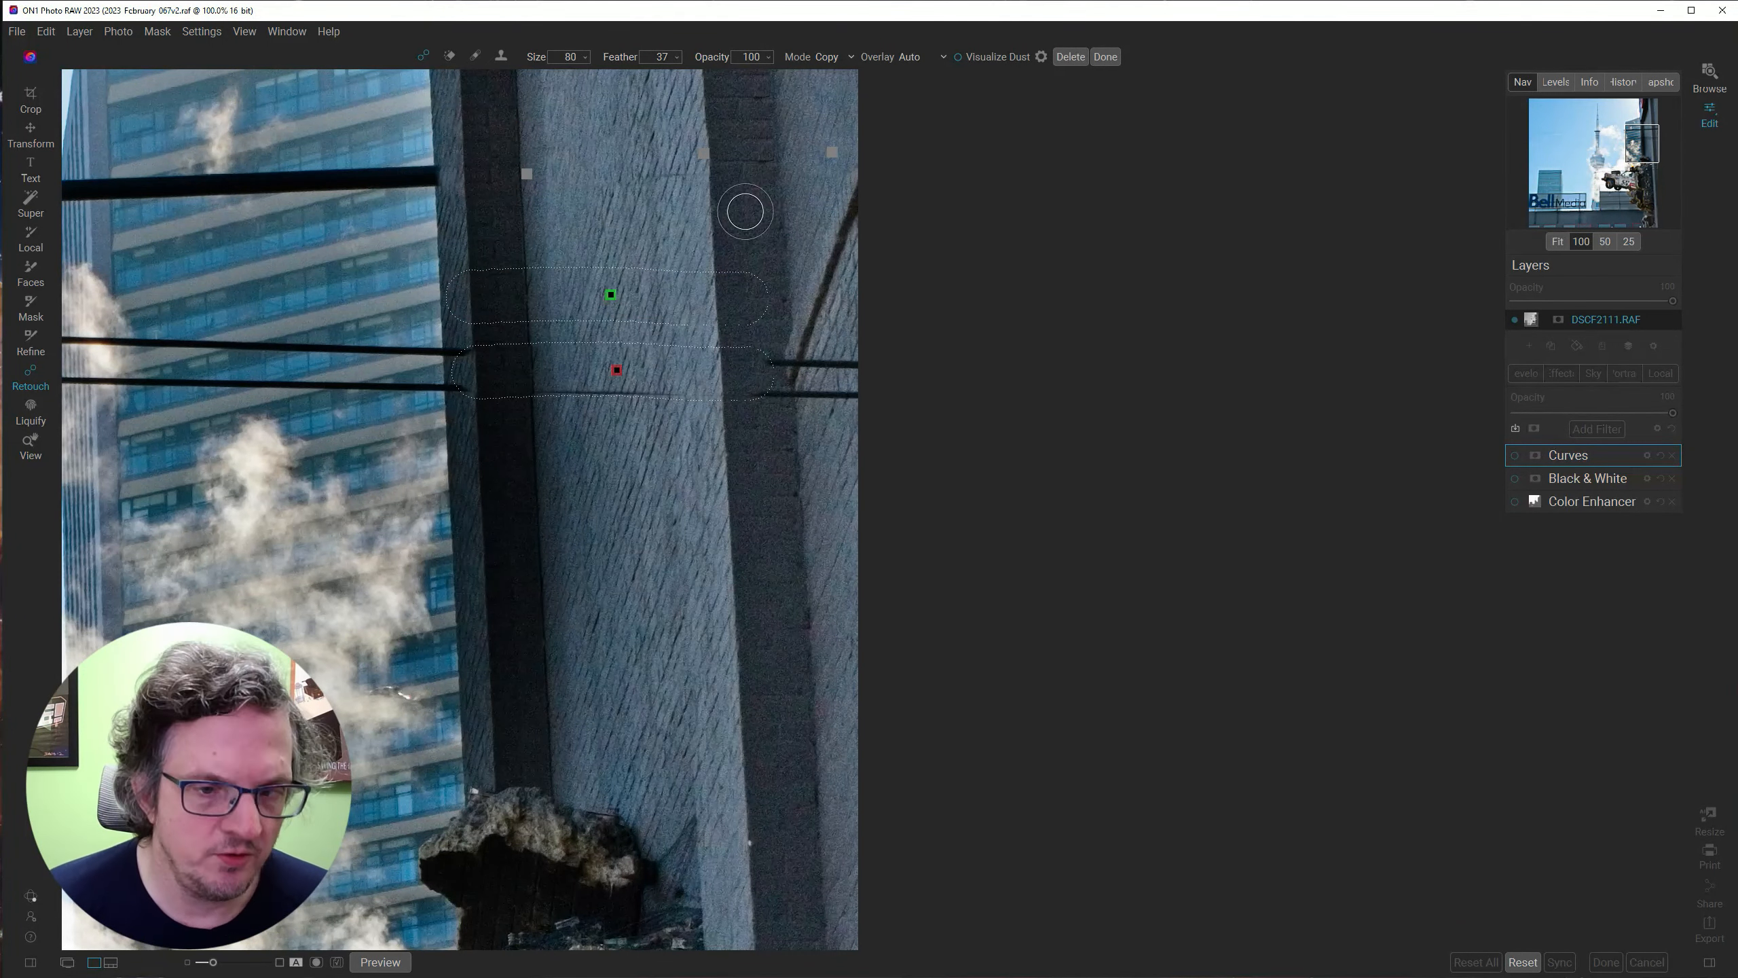
key("ctrl+z")
Heal the two thin cables across the wall, using brush size 60 for the pieces along the high-rise edge.
left_click_drag(488, 283, 736, 284)
left_click_drag(607, 284, 590, 372)
left_click(450, 57)
left_click_drag(765, 393, 863, 398)
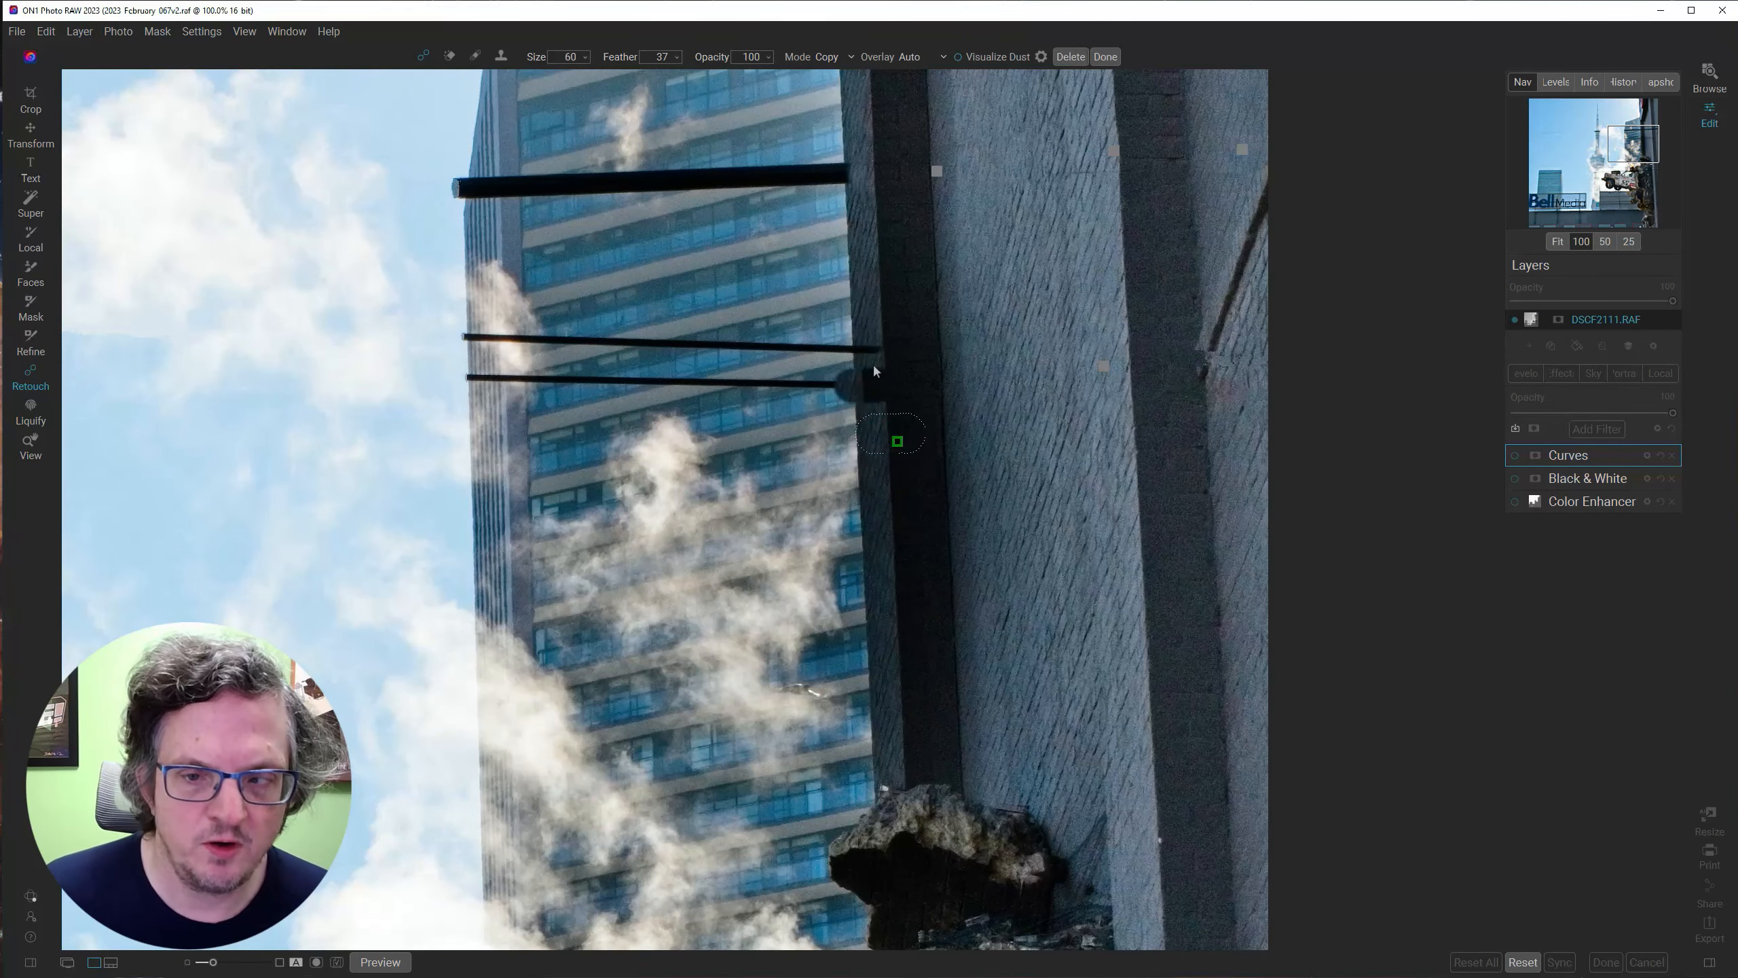
left_click_drag(894, 336, 872, 339)
left_click(899, 351)
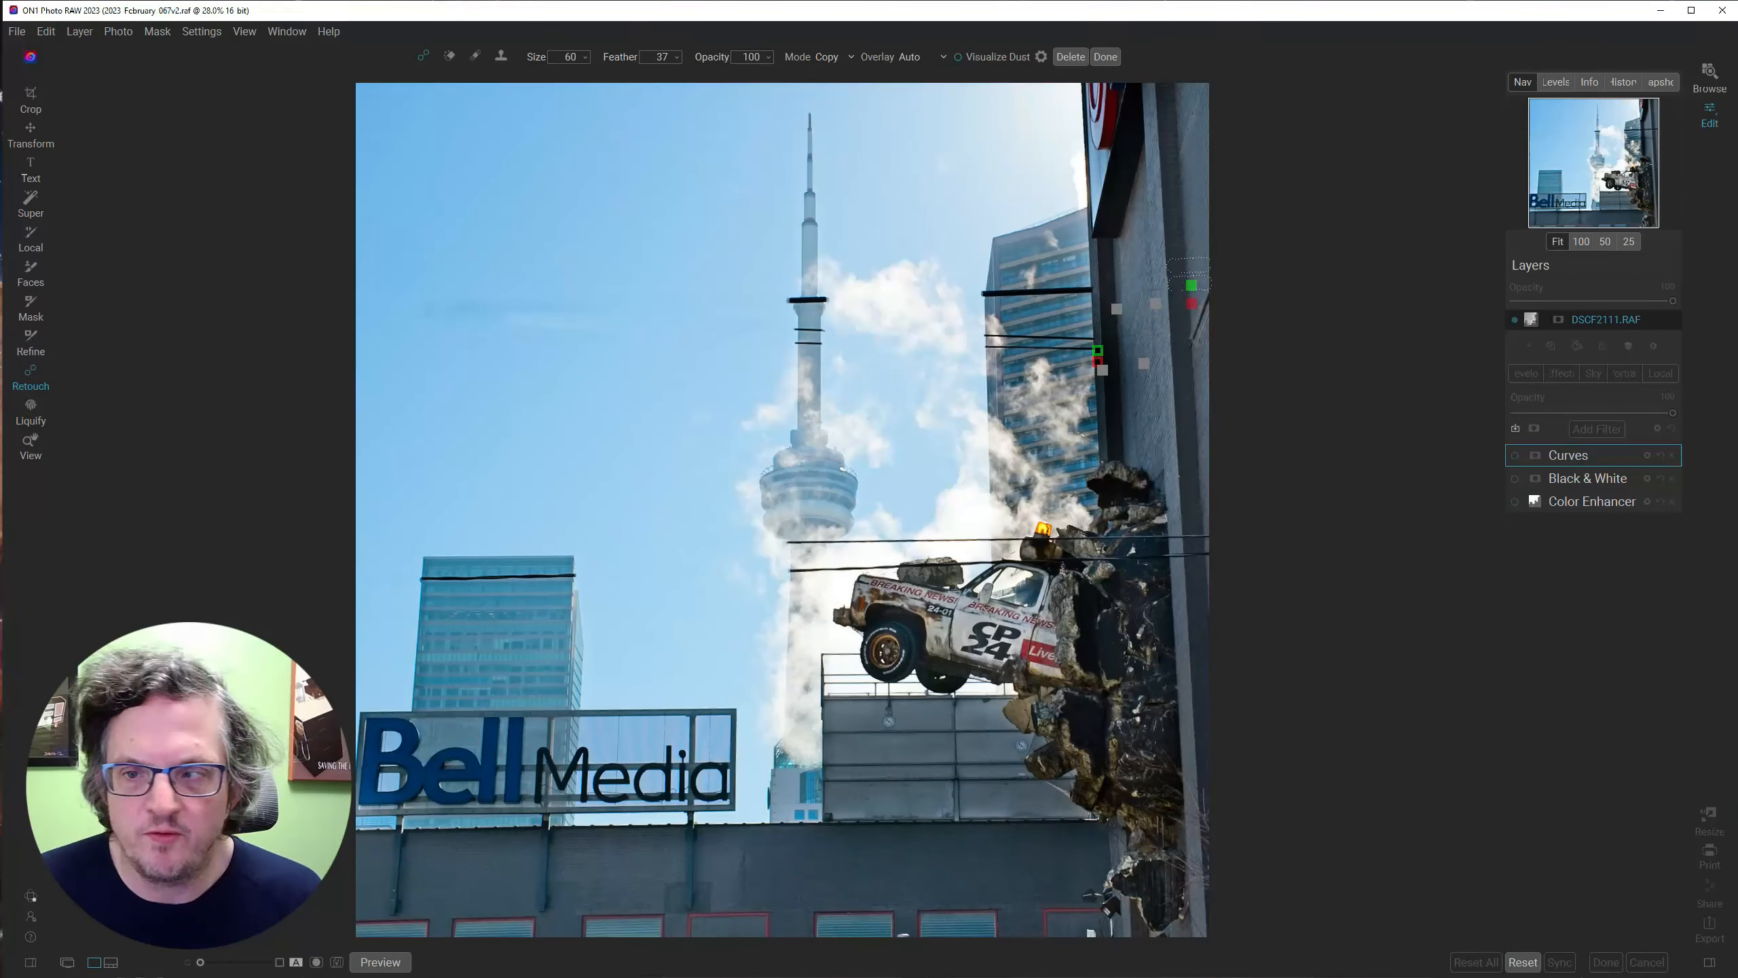
Try to remove the two power lines above the truck with the Retouch Brush at size 45 and feather 30.
left_click(949, 570)
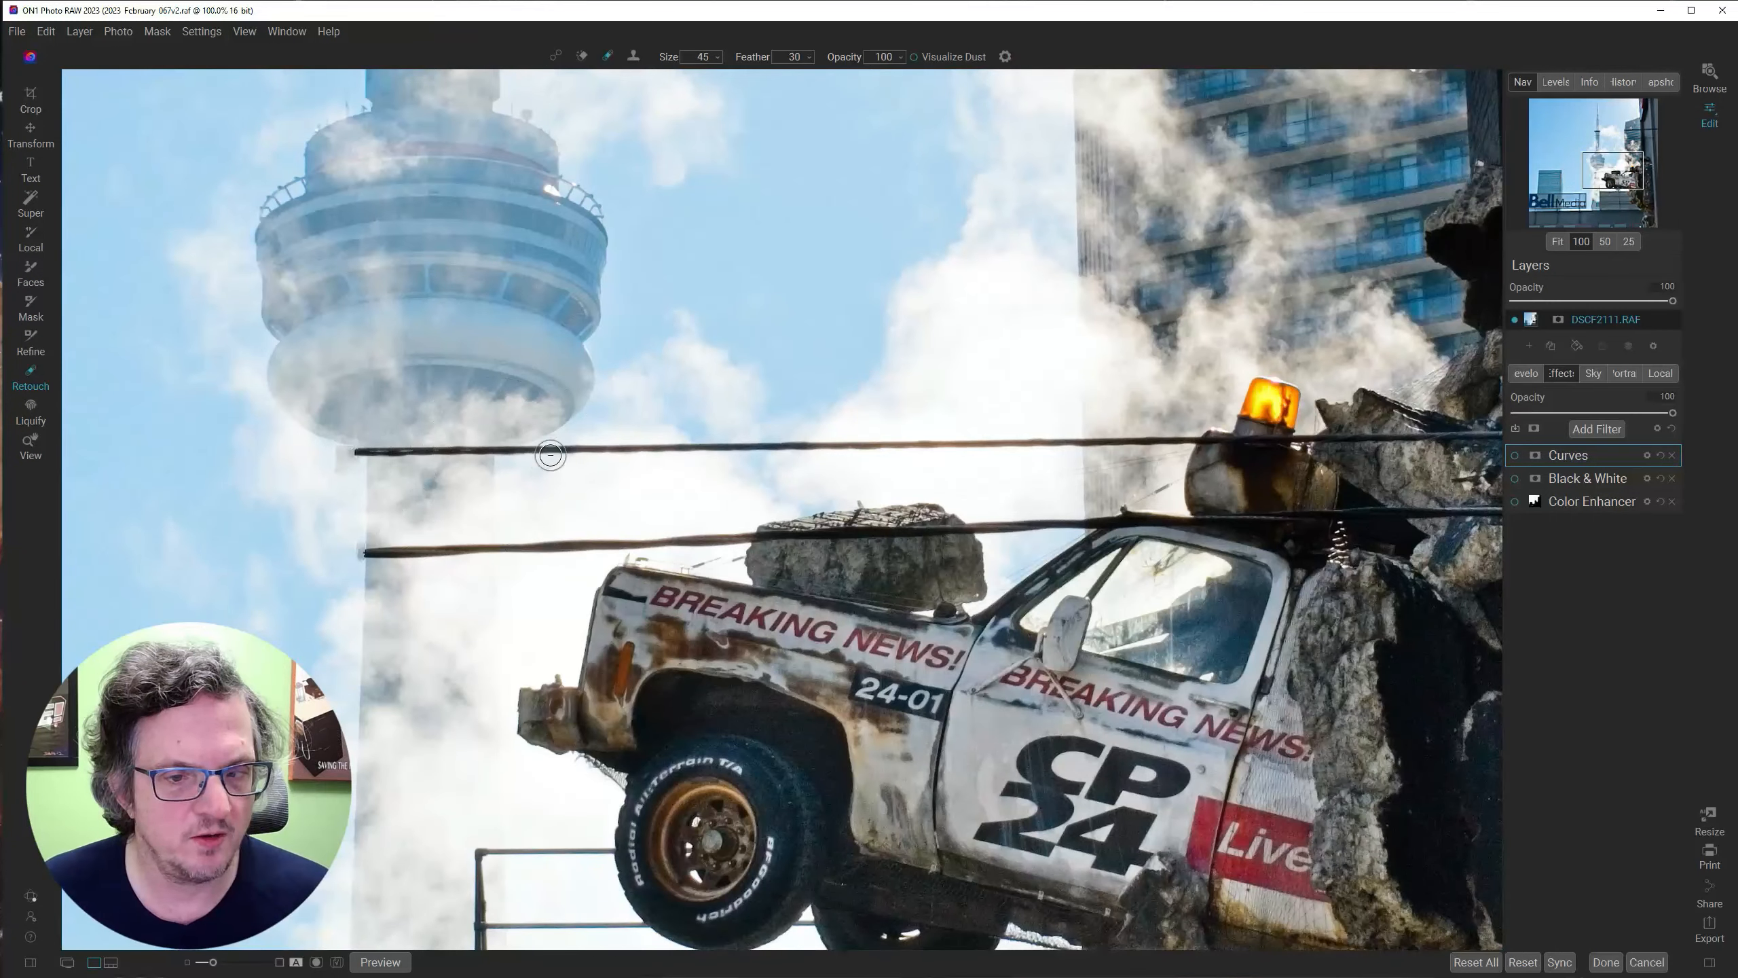
left_click(547, 453)
left_click(1071, 443, "shift")
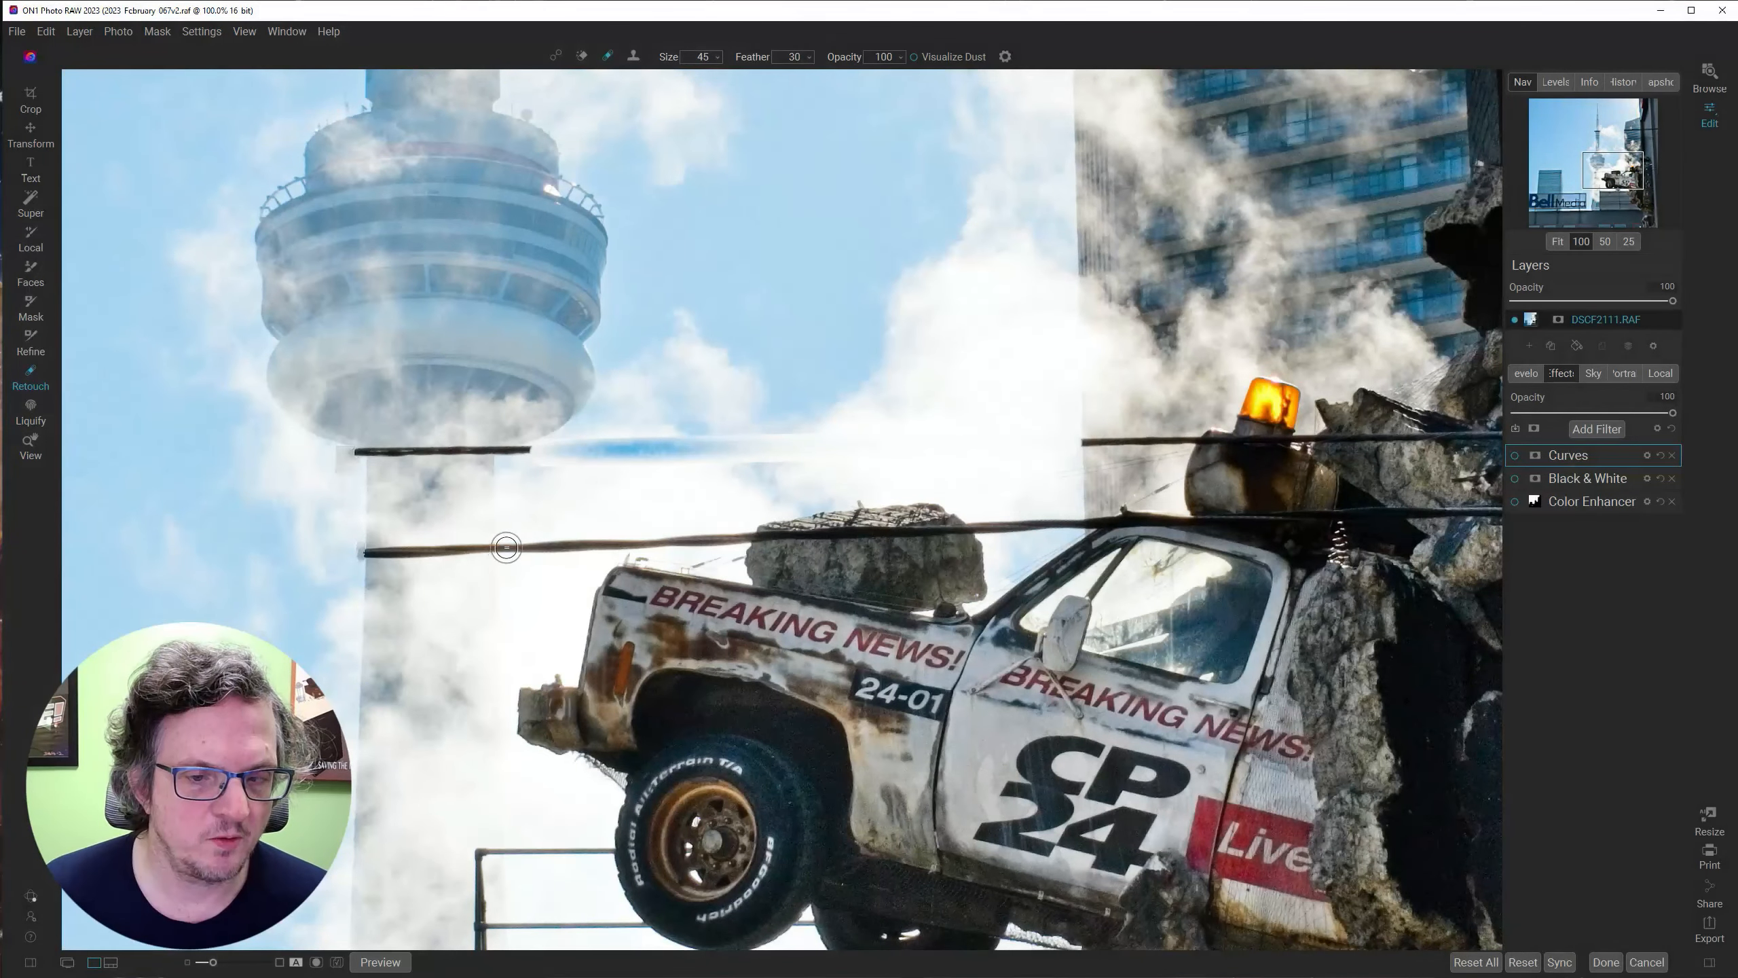
left_click(508, 548)
left_click(737, 539, "shift")
left_click(989, 531)
left_click(1075, 526, "shift")
Undo the Retouch Brush strokes on the two power lines above the truck.
key("ctrl+z")
key("ctrl+z")
key("ctrl+z")
key("ctrl+z")
key("ctrl+z")
key("ctrl+z")
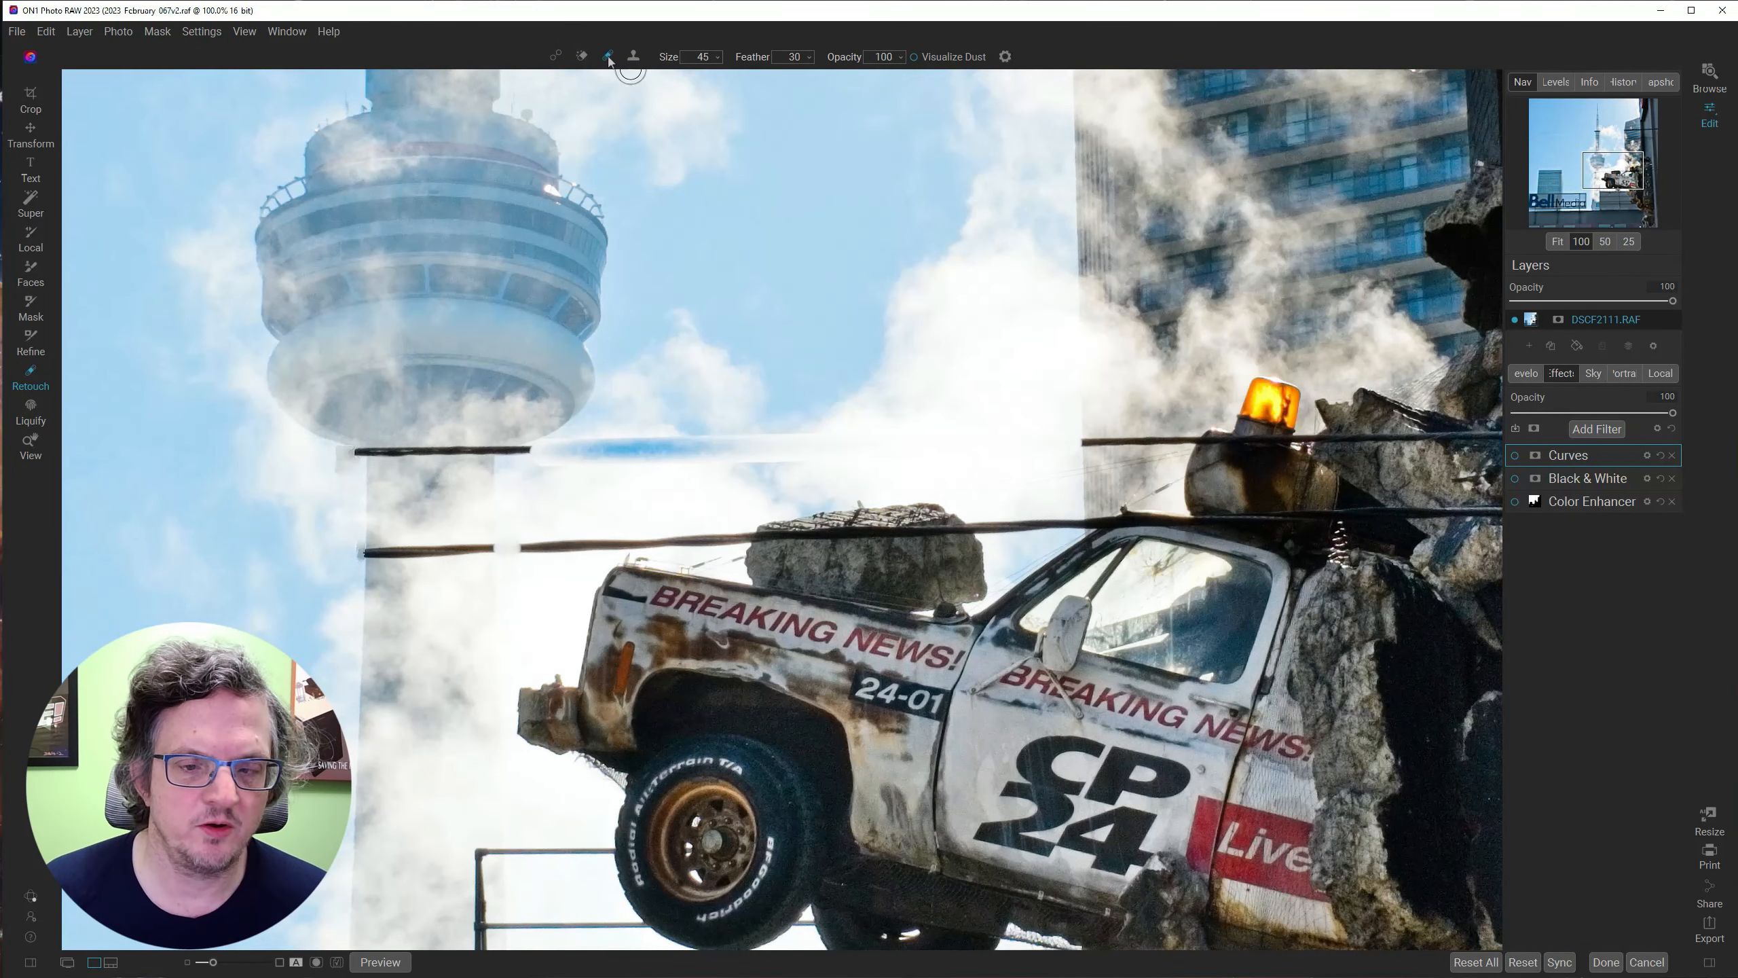
Erase the upper power line between tower and high-rise and the lower line's sections around the truck's rock with eraser size 25.
left_click(583, 57)
left_click(533, 452)
left_click(1077, 444, "shift")
left_click(504, 548)
left_click(746, 538, "shift")
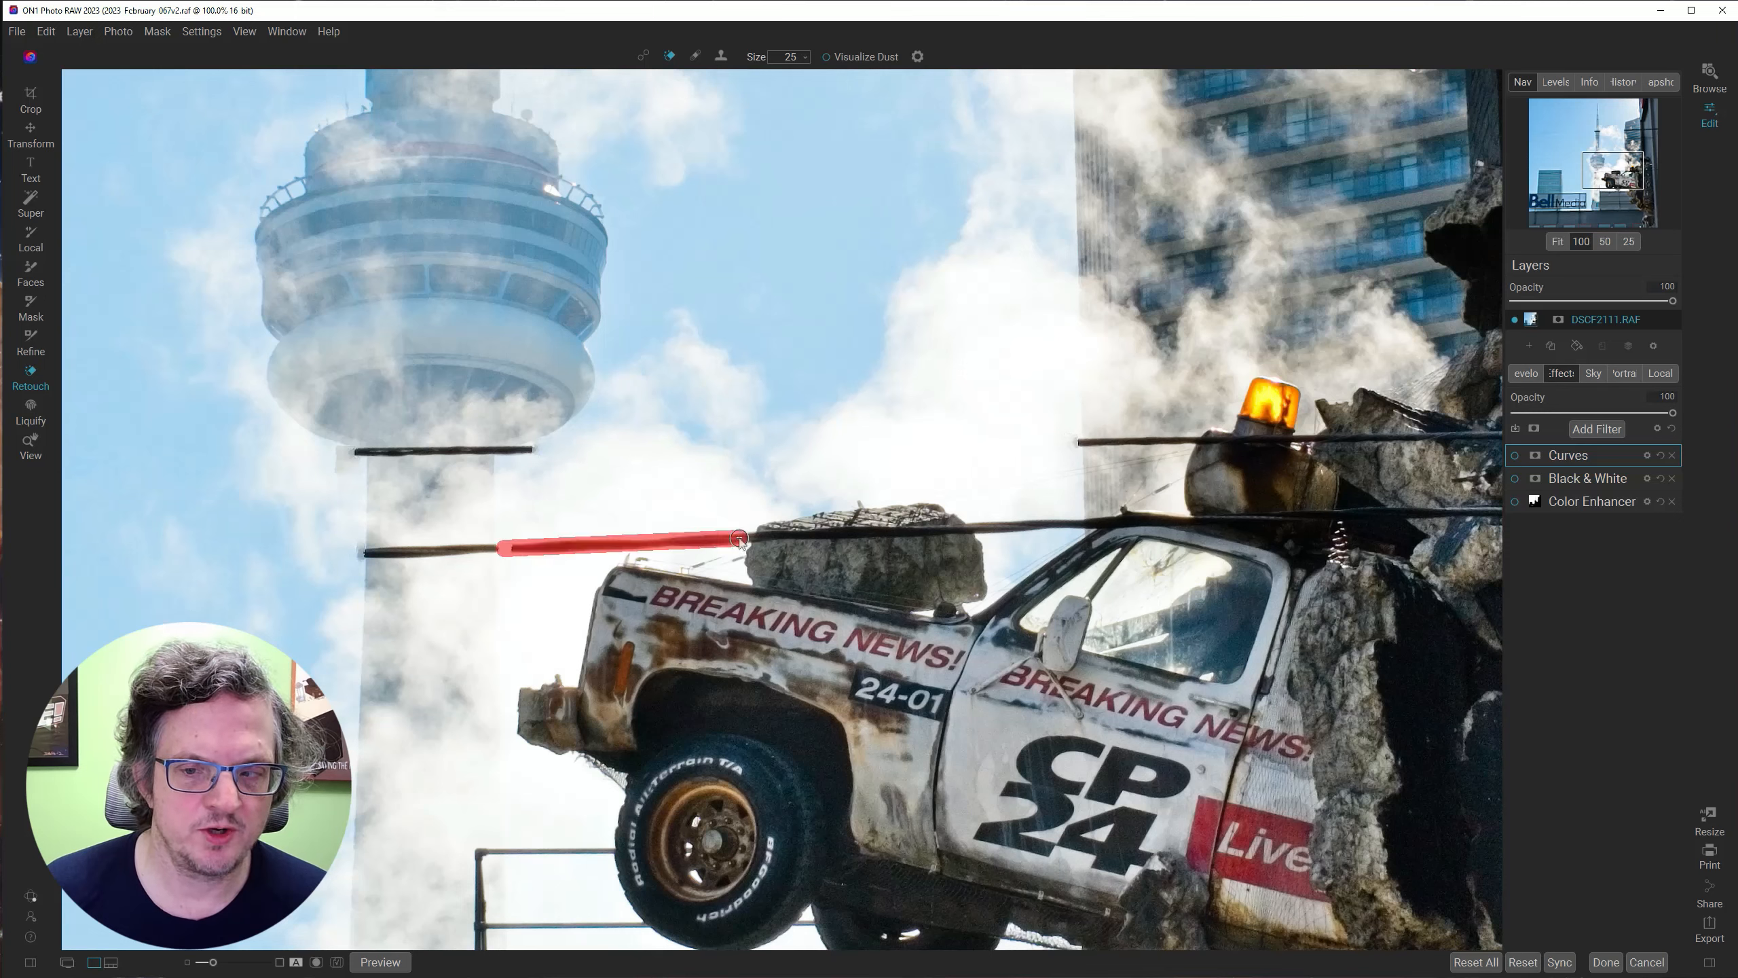
left_click(985, 528)
left_click(1077, 525, "shift")
Heal both cables across the brick wall beside the rubble with the Healing Brush at size 100, sampling wall above and below them.
key("ctrl+0")
left_click(1103, 563)
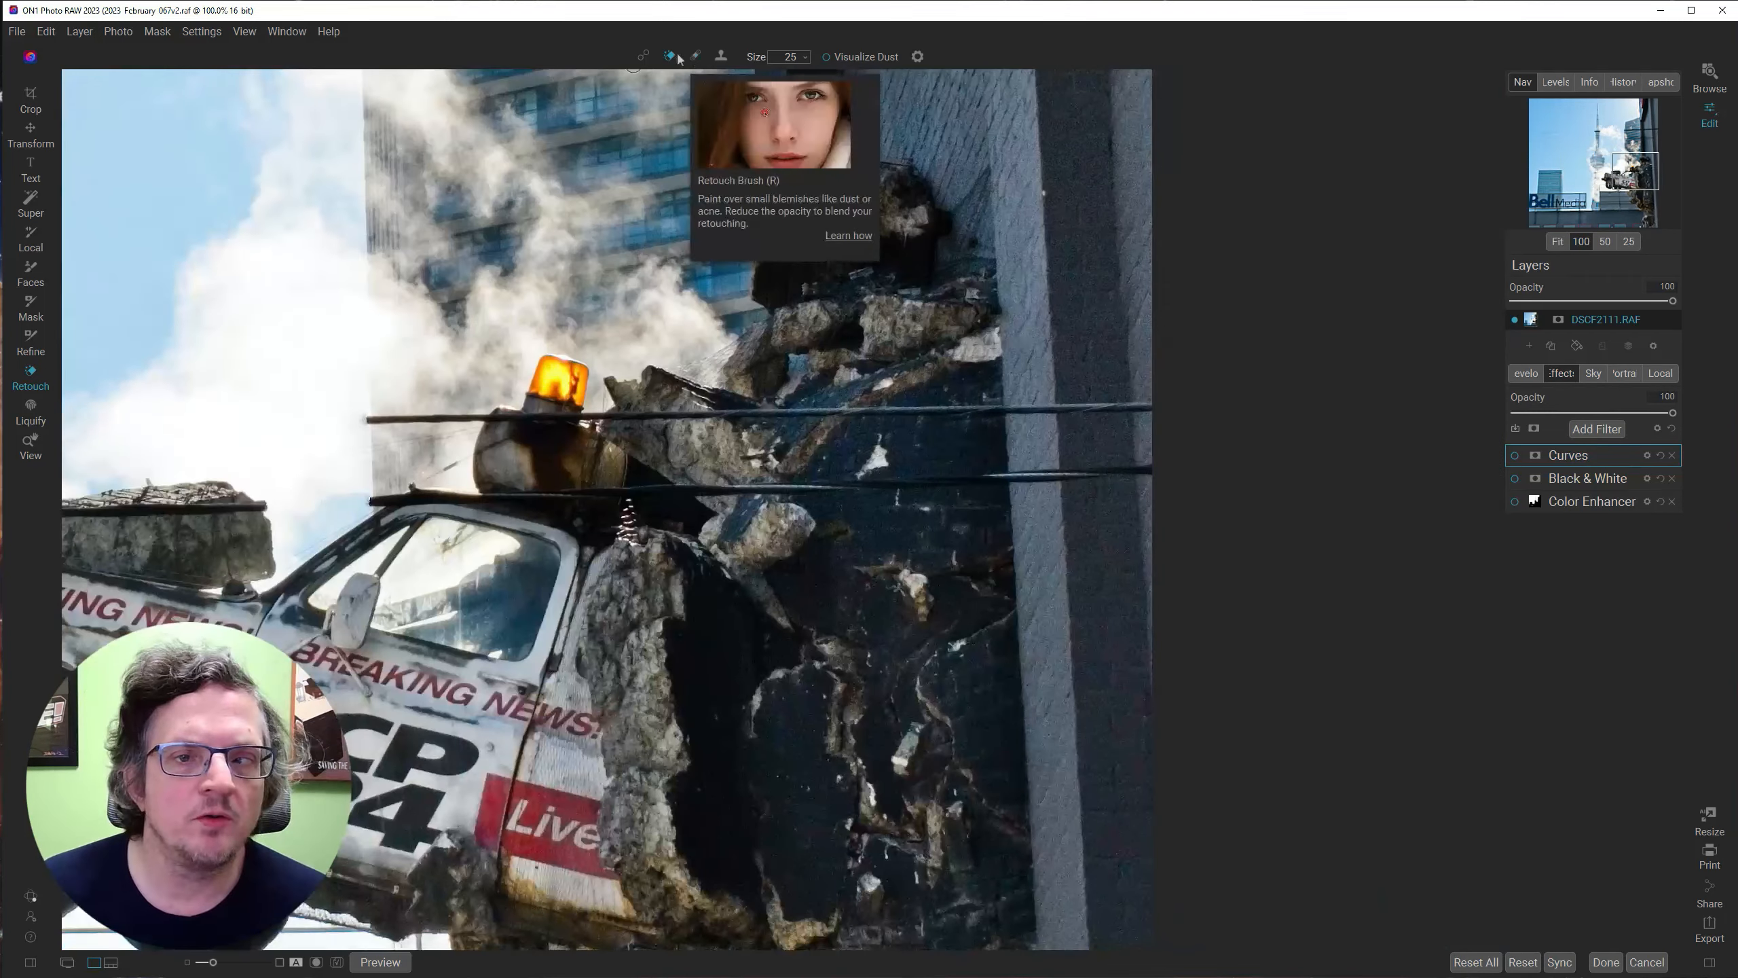
left_click(643, 57)
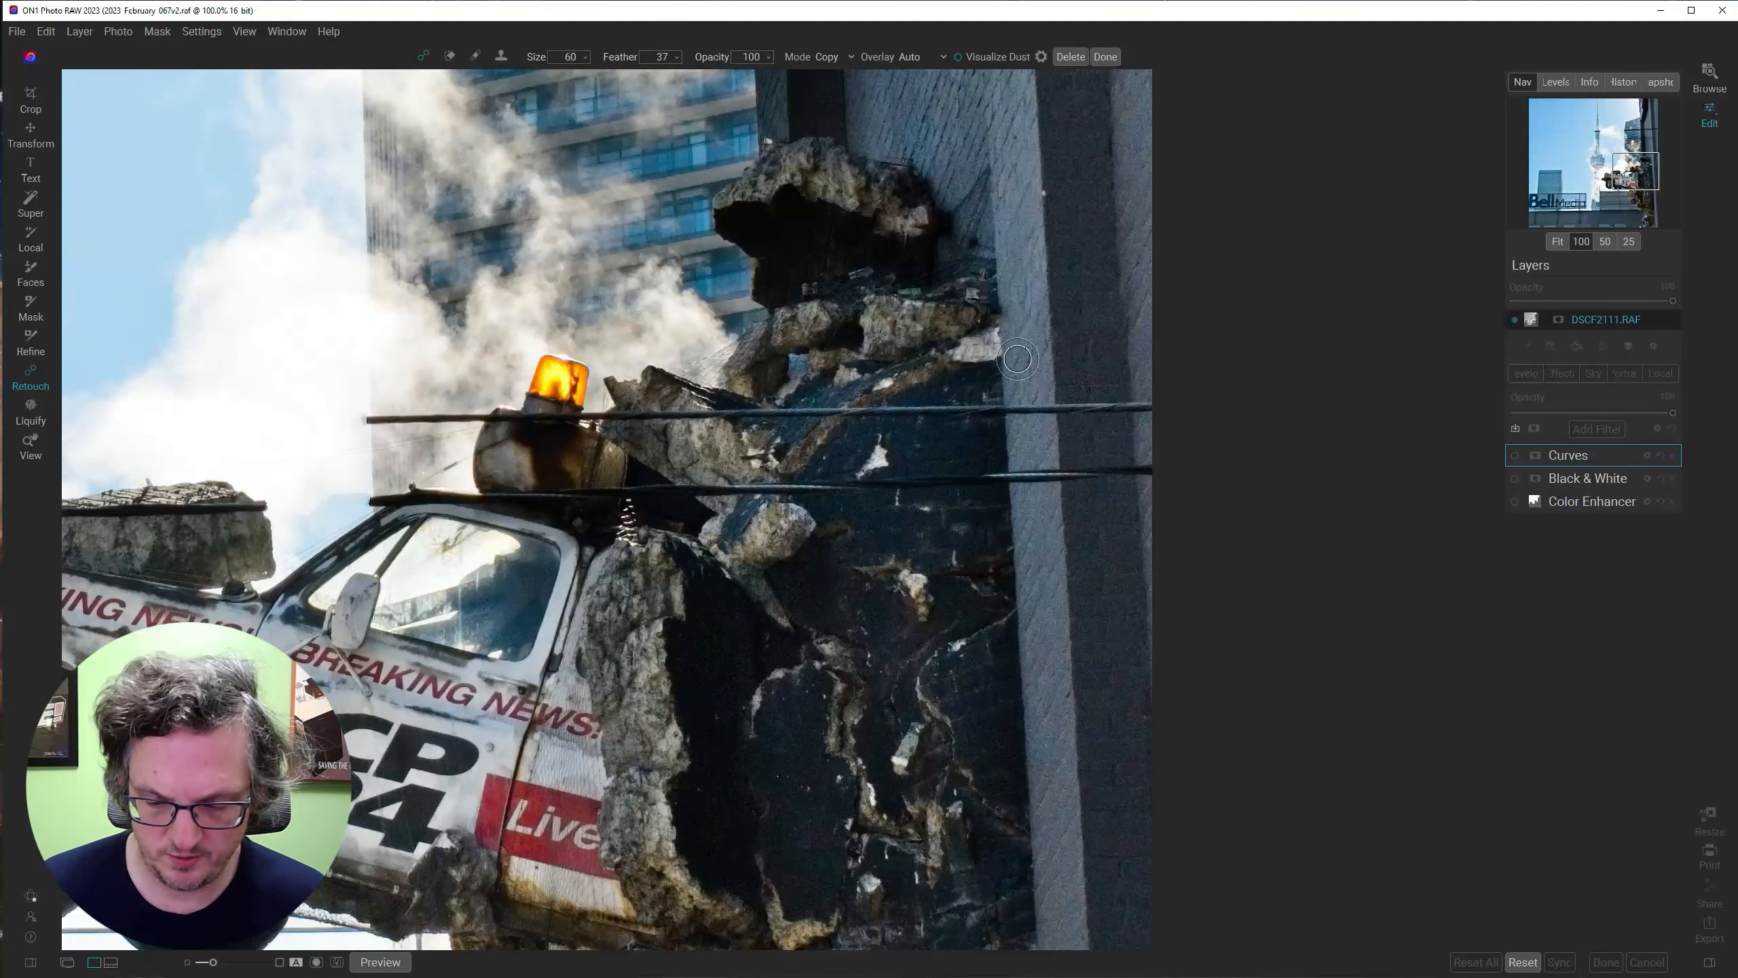
key("bracketright")
key("bracketright")
key("bracketright")
key("bracketright")
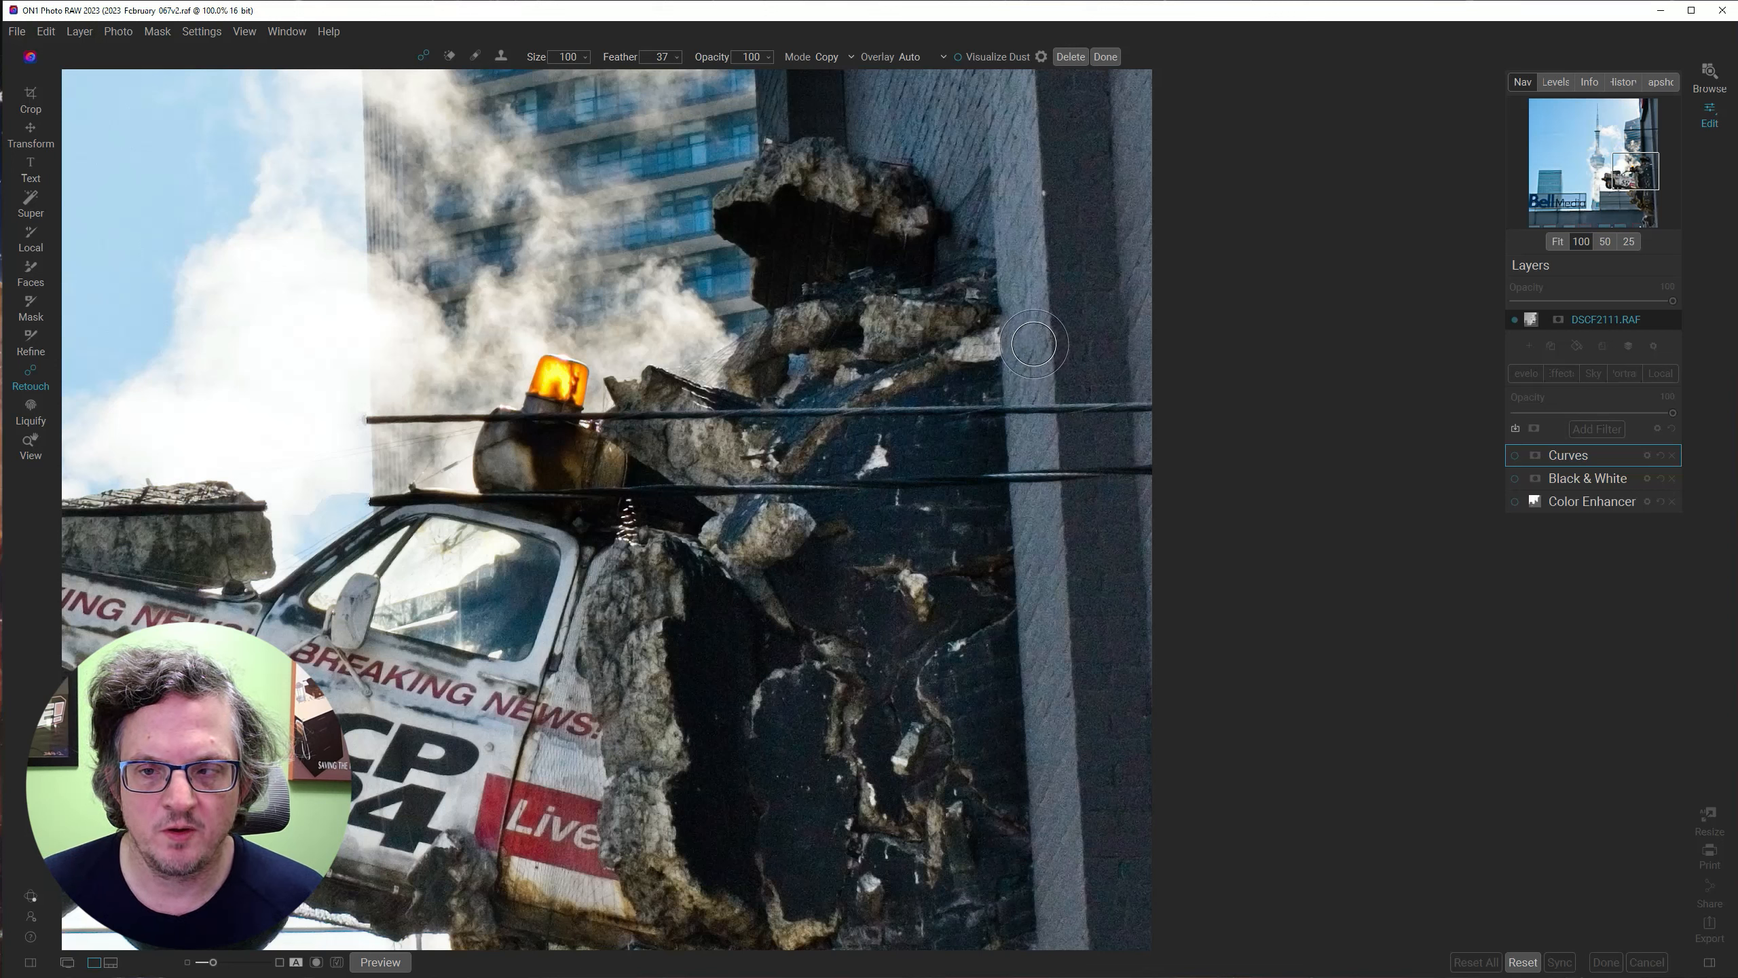
left_click_drag(1033, 339, 1163, 342)
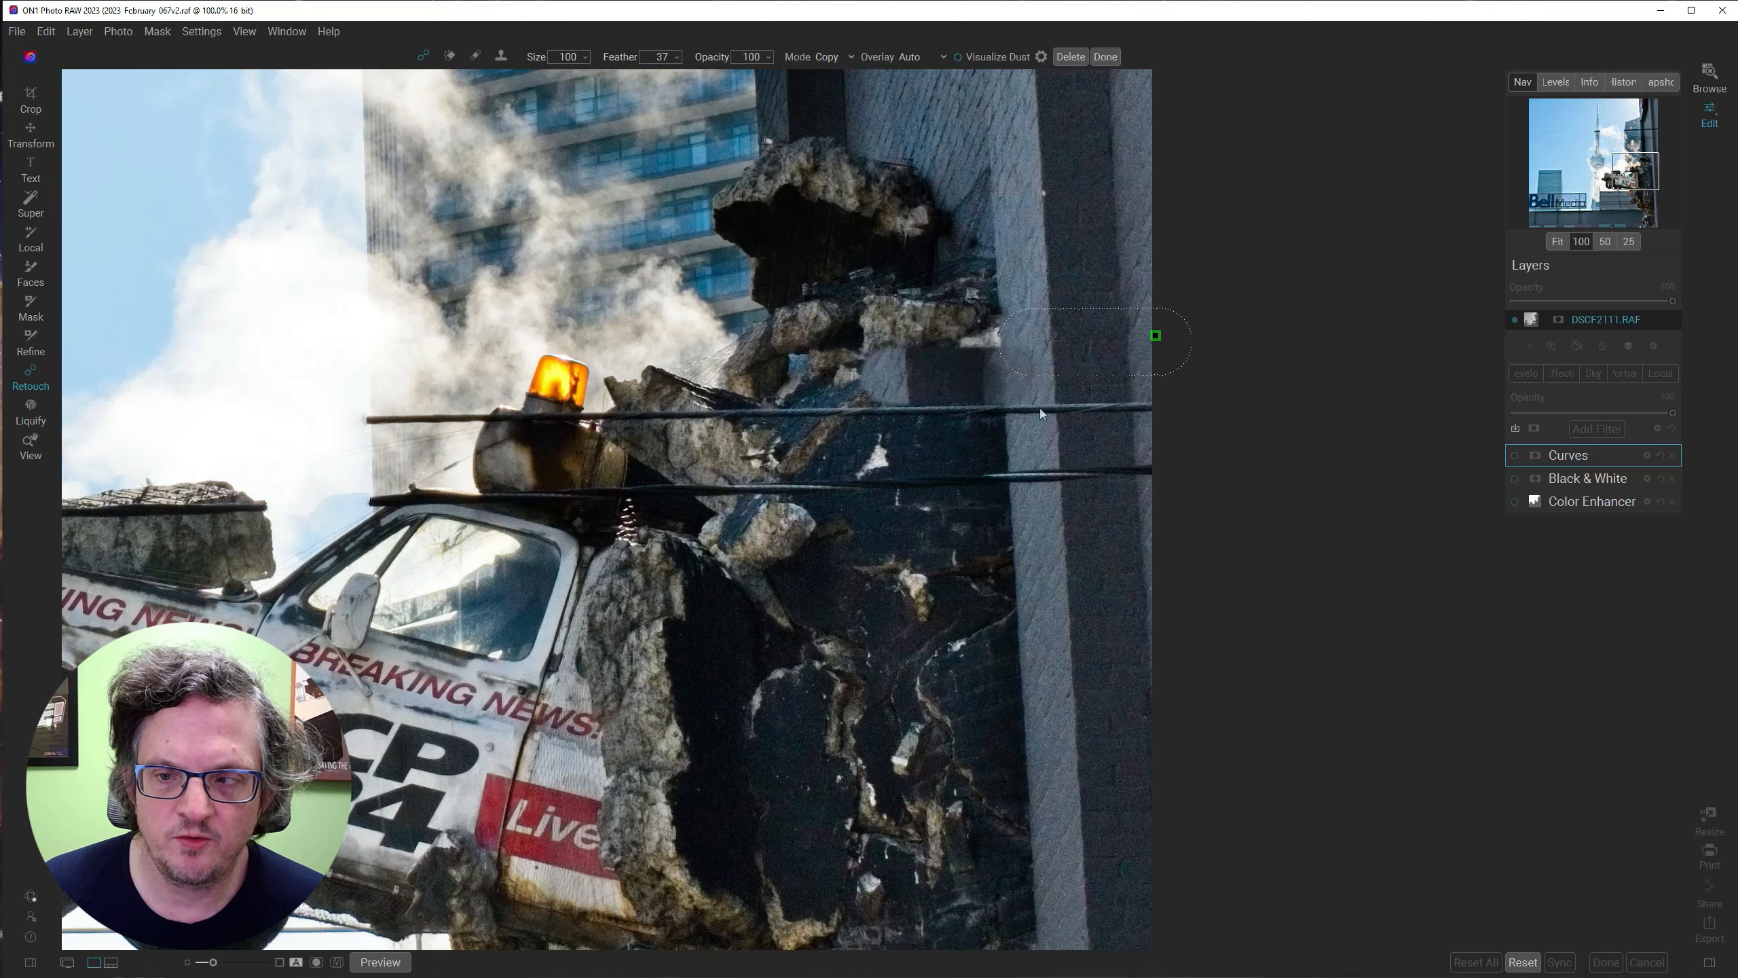
left_click(1097, 410)
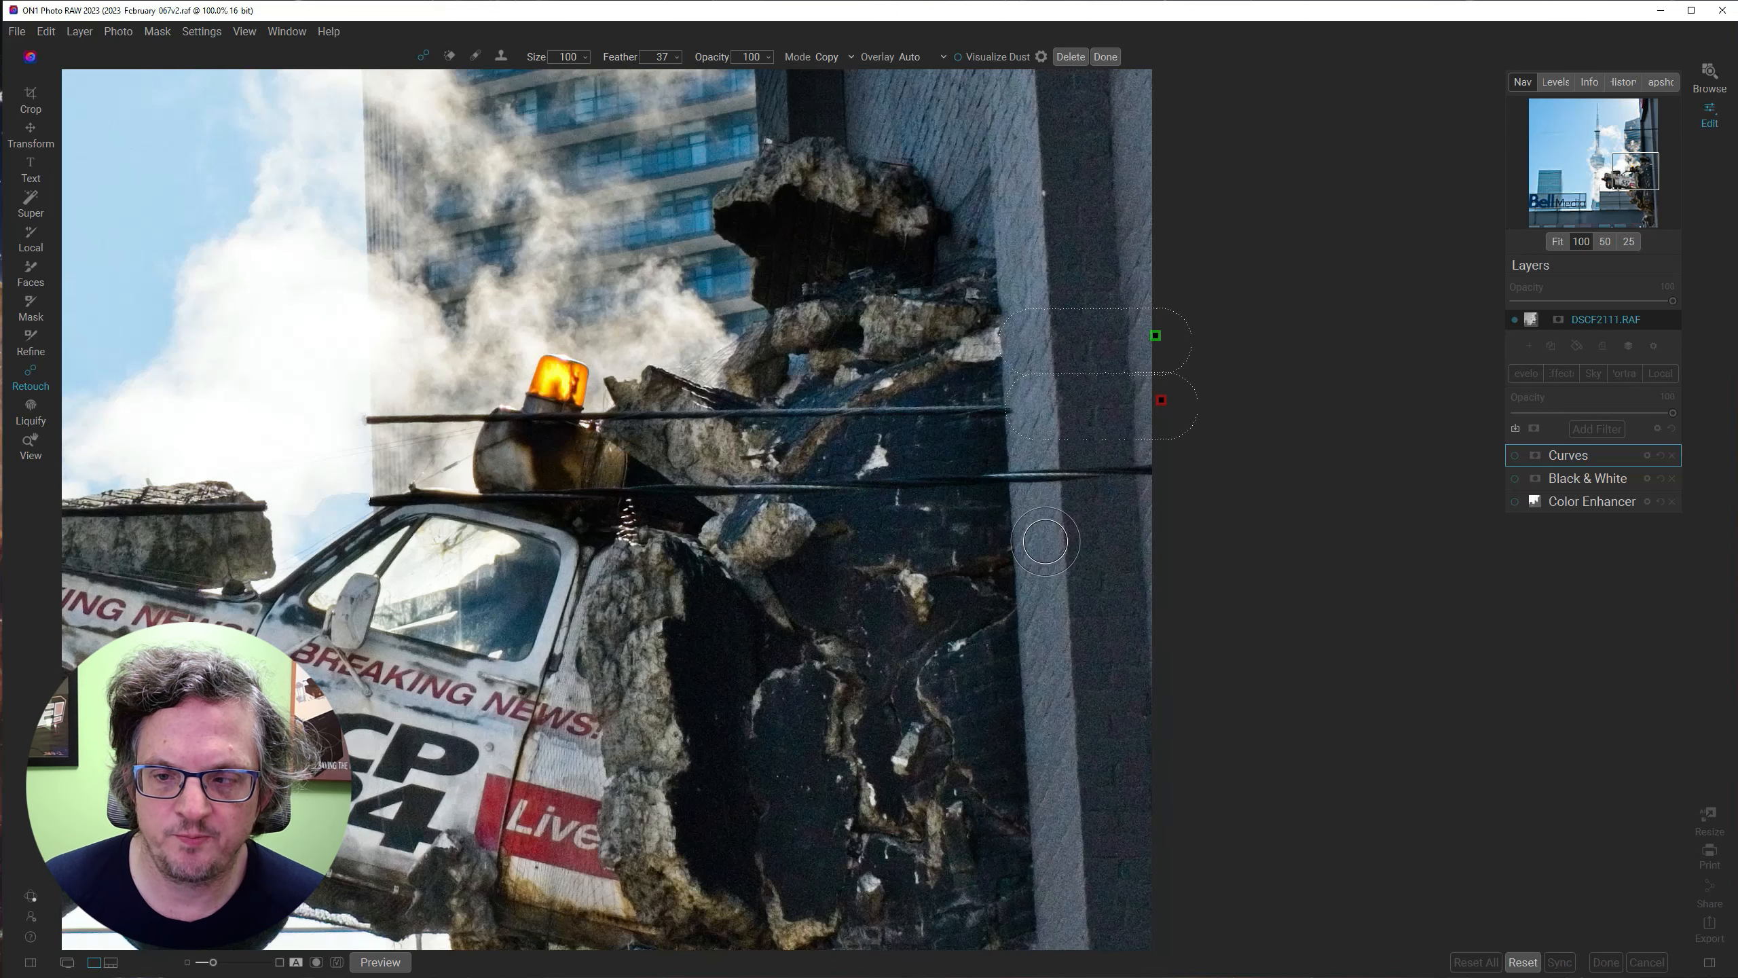
left_click_drag(1045, 542, 1154, 542)
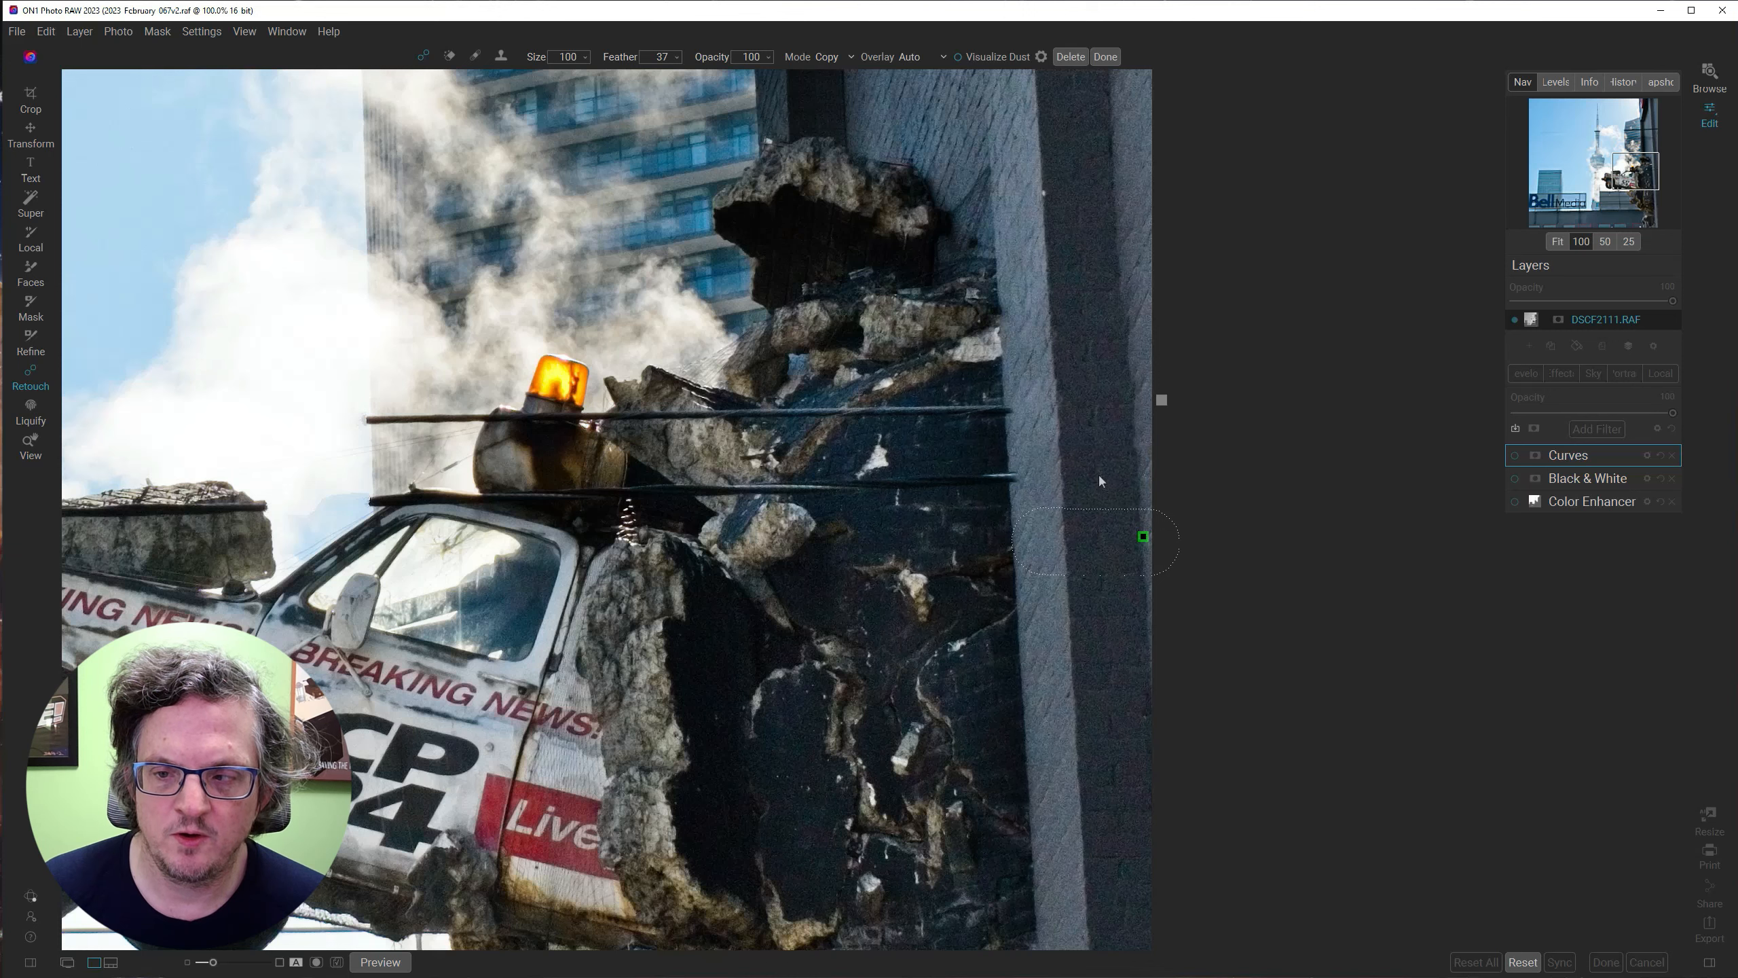
left_click_drag(1047, 478, 1139, 472)
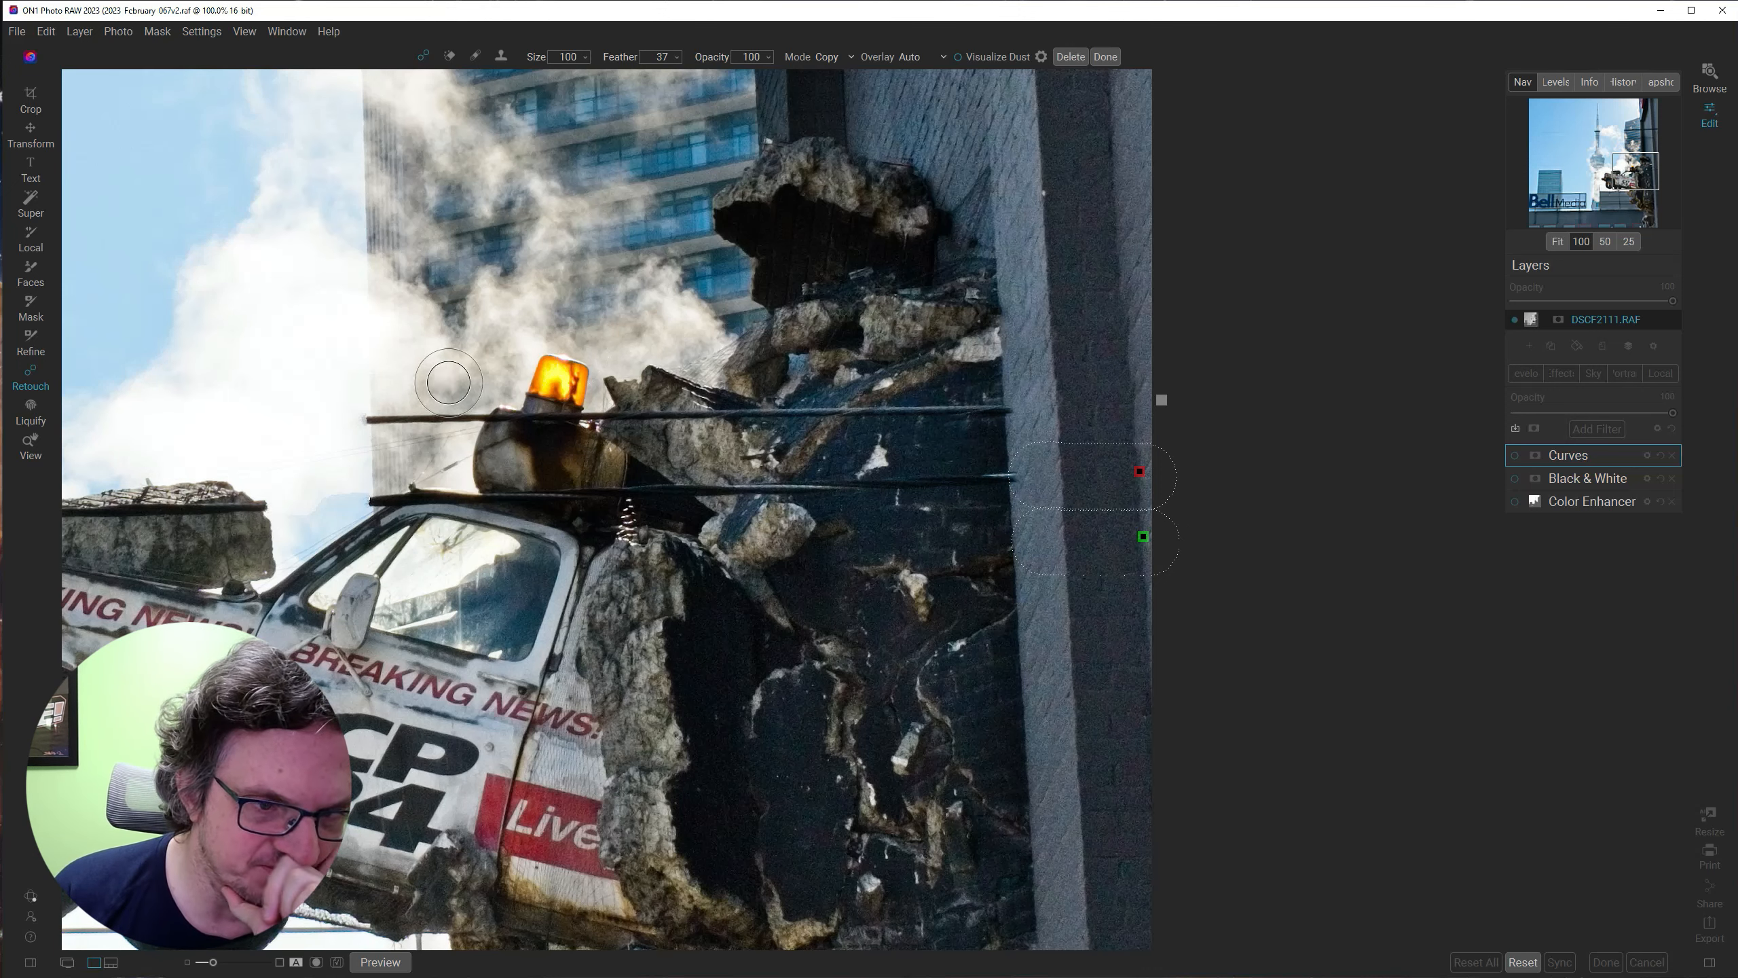
Clone steam over the outer end of the upper cable near the orange beacon at size 125 and feather 25, undoing the last stroke.
left_click(503, 57)
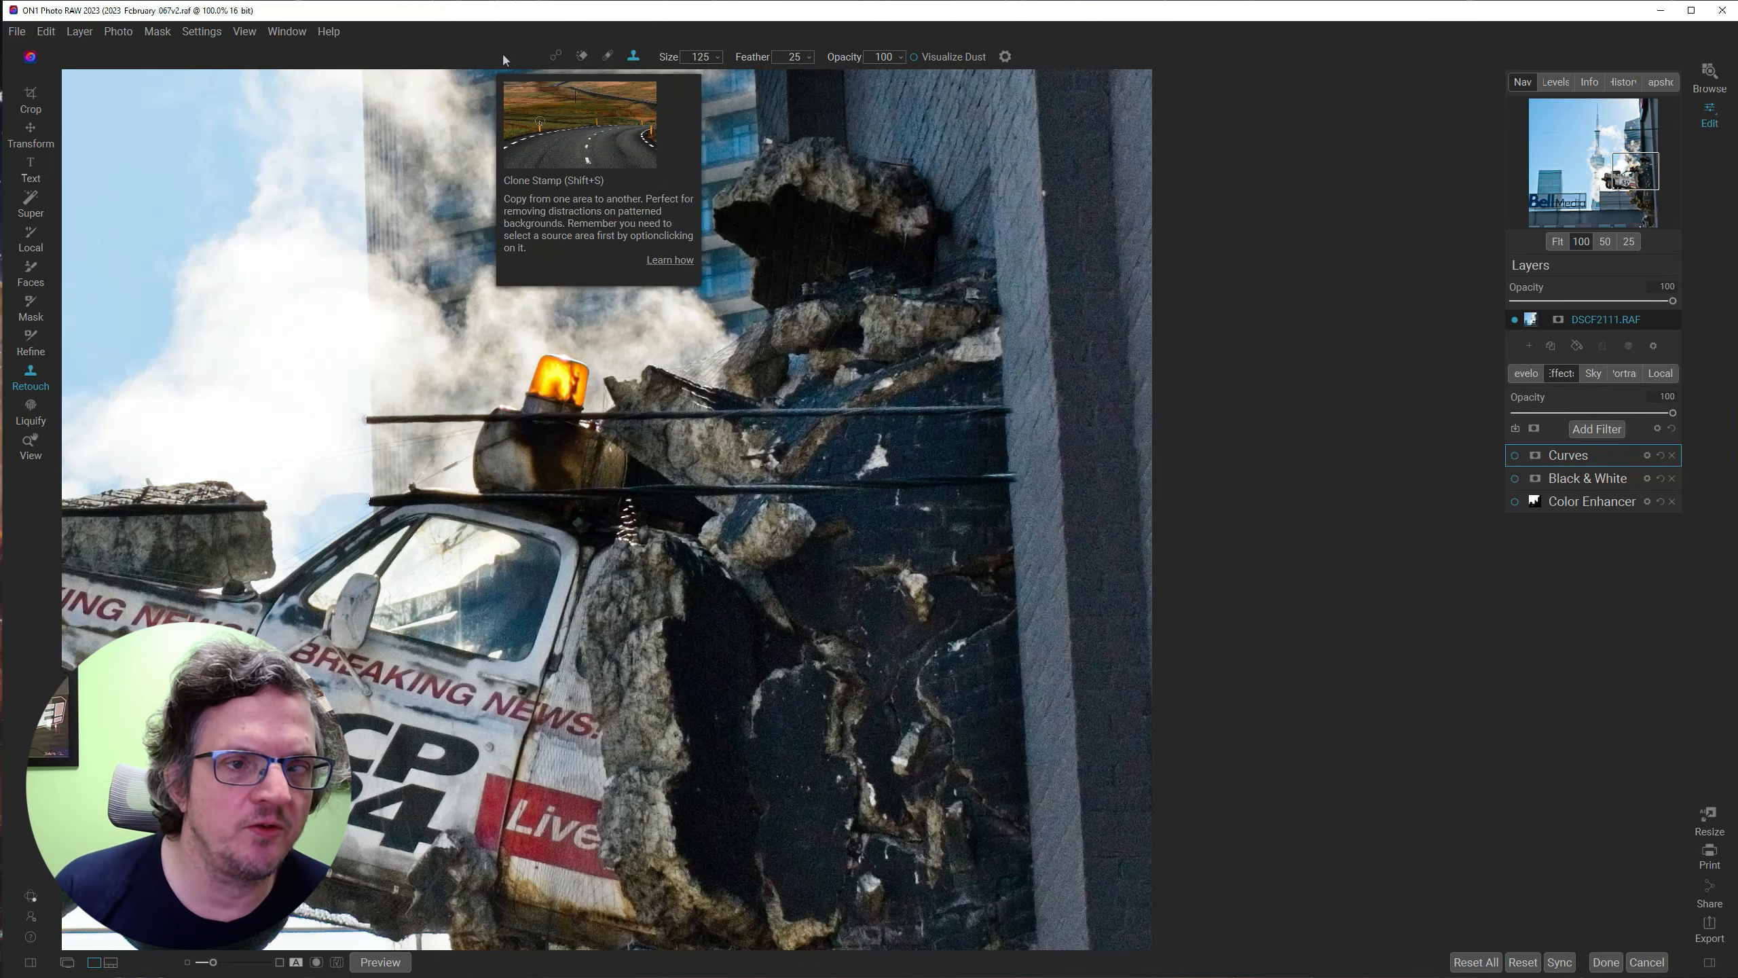
left_click(404, 353, "alt")
left_click(406, 419)
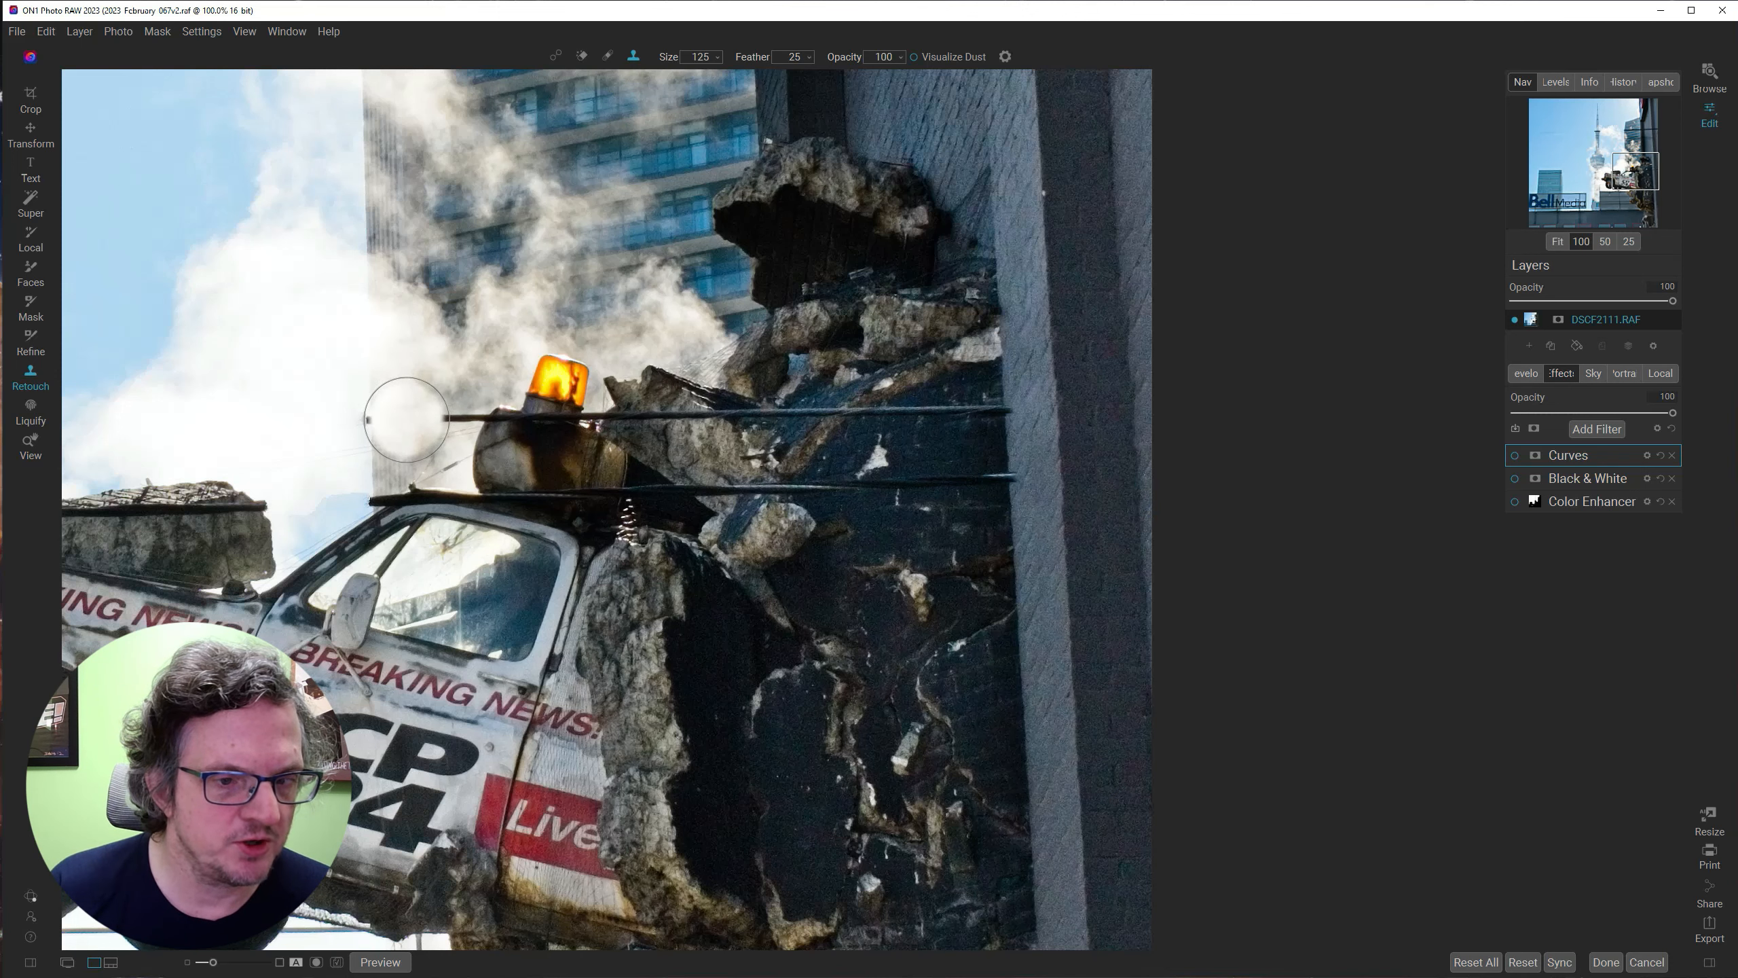
left_click_drag(403, 420, 403, 440)
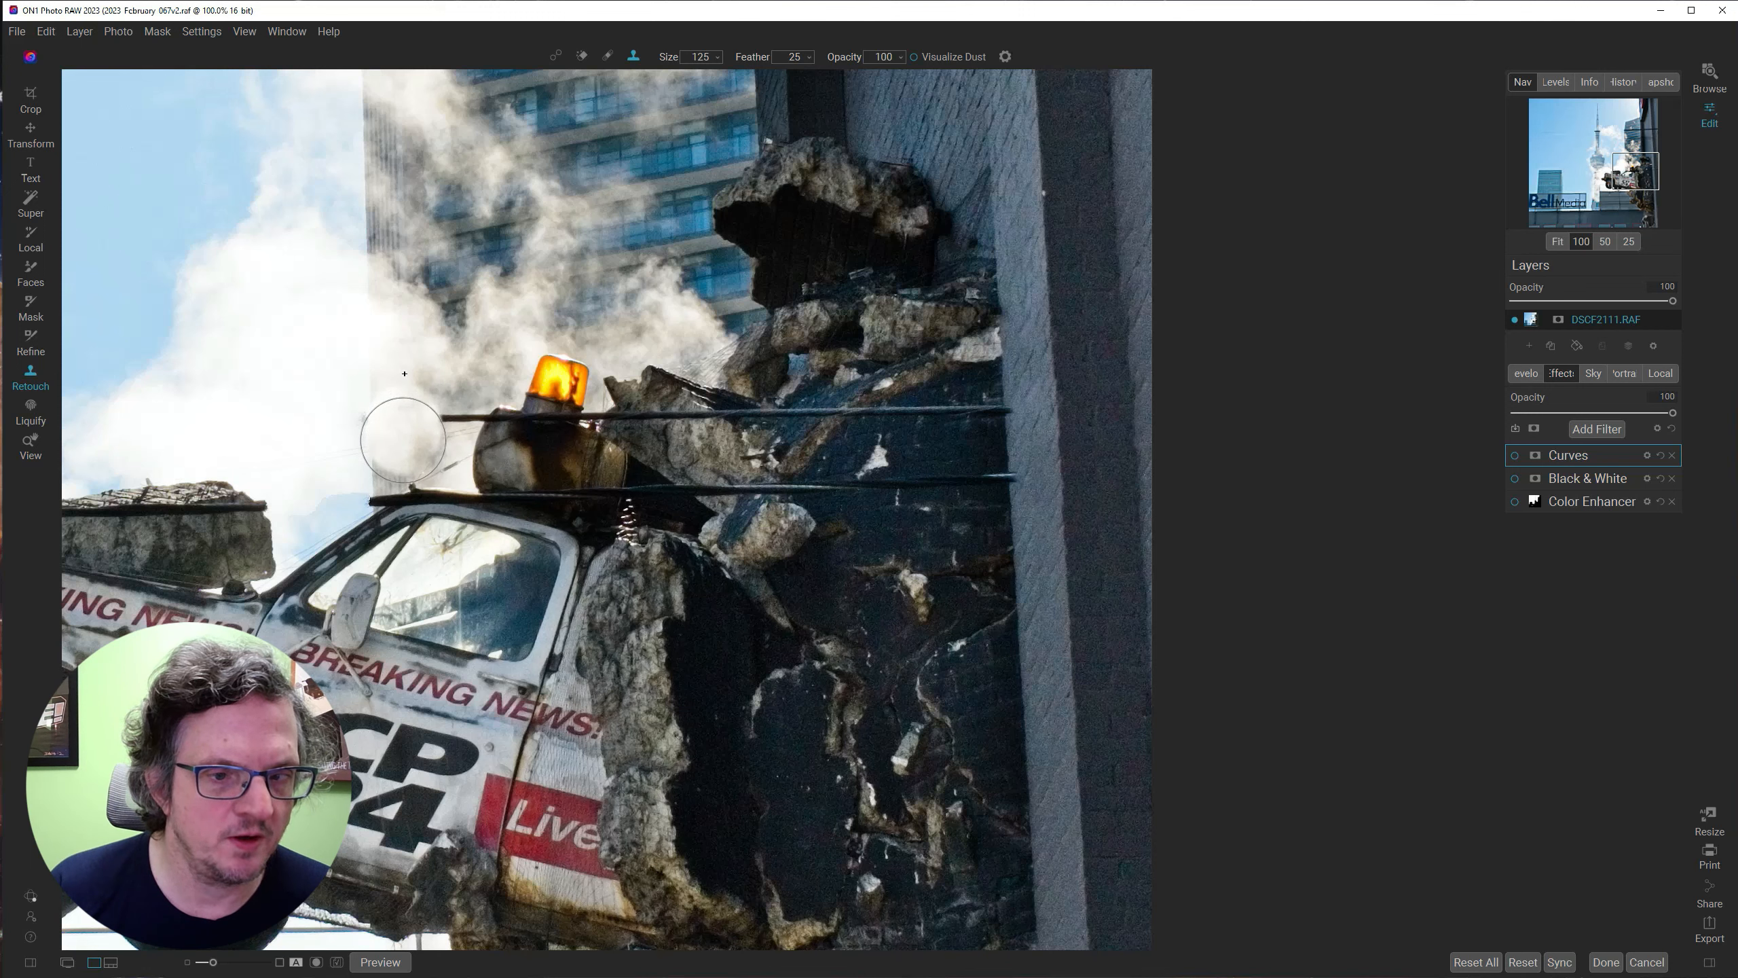
mouse_move(403, 440)
left_mouse_down()
mouse_move(482, 412)
mouse_move(456, 411)
left_mouse_up()
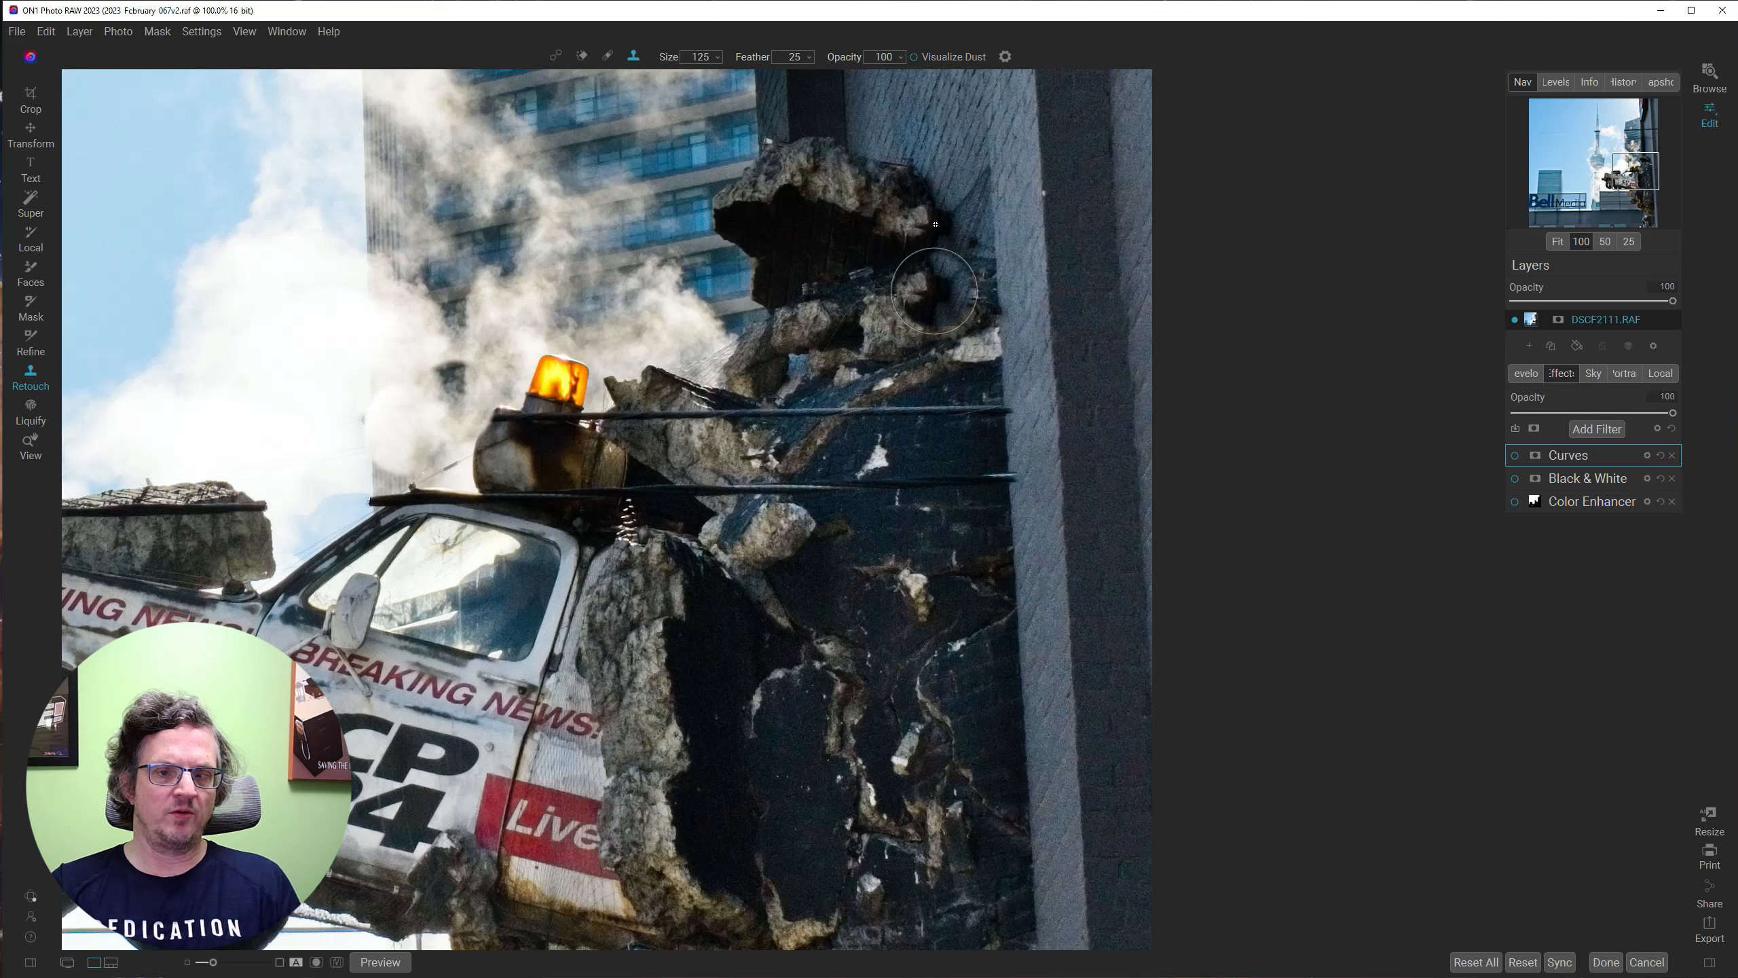
key("ctrl+z")
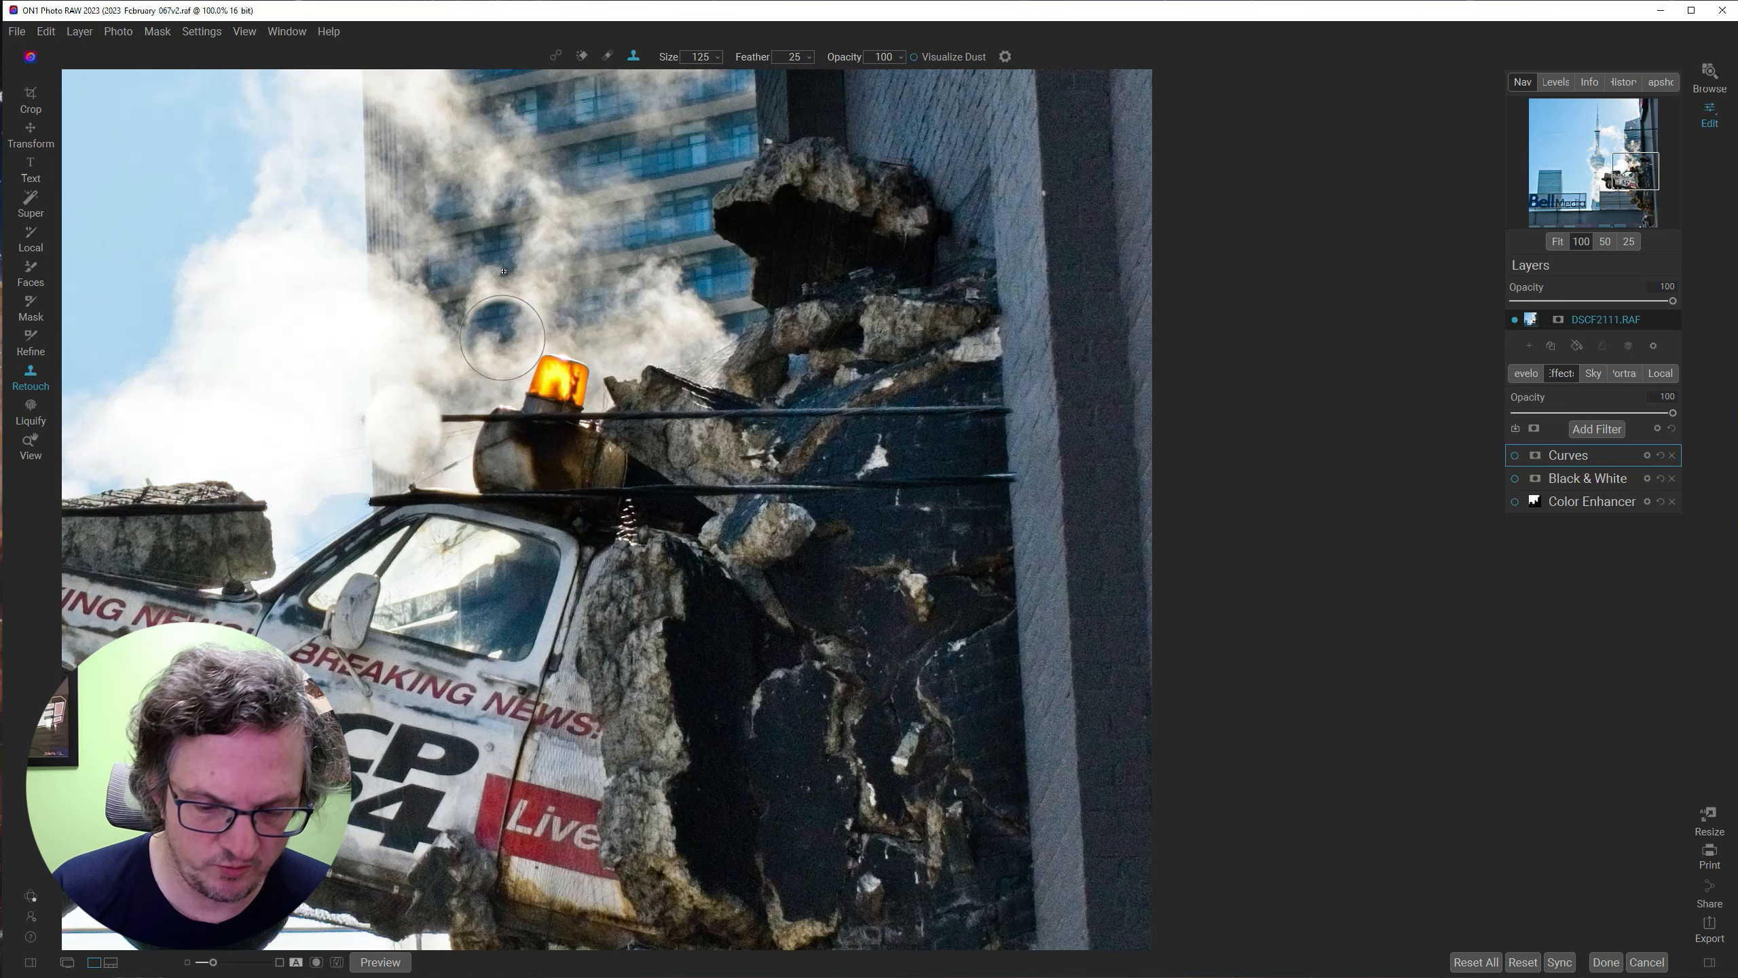
Reduce the Clone Stamp size to 70.
key("bracketleft")
key("bracketleft")
key("bracketleft")
key("bracketleft")
key("bracketleft")
key("bracketleft")
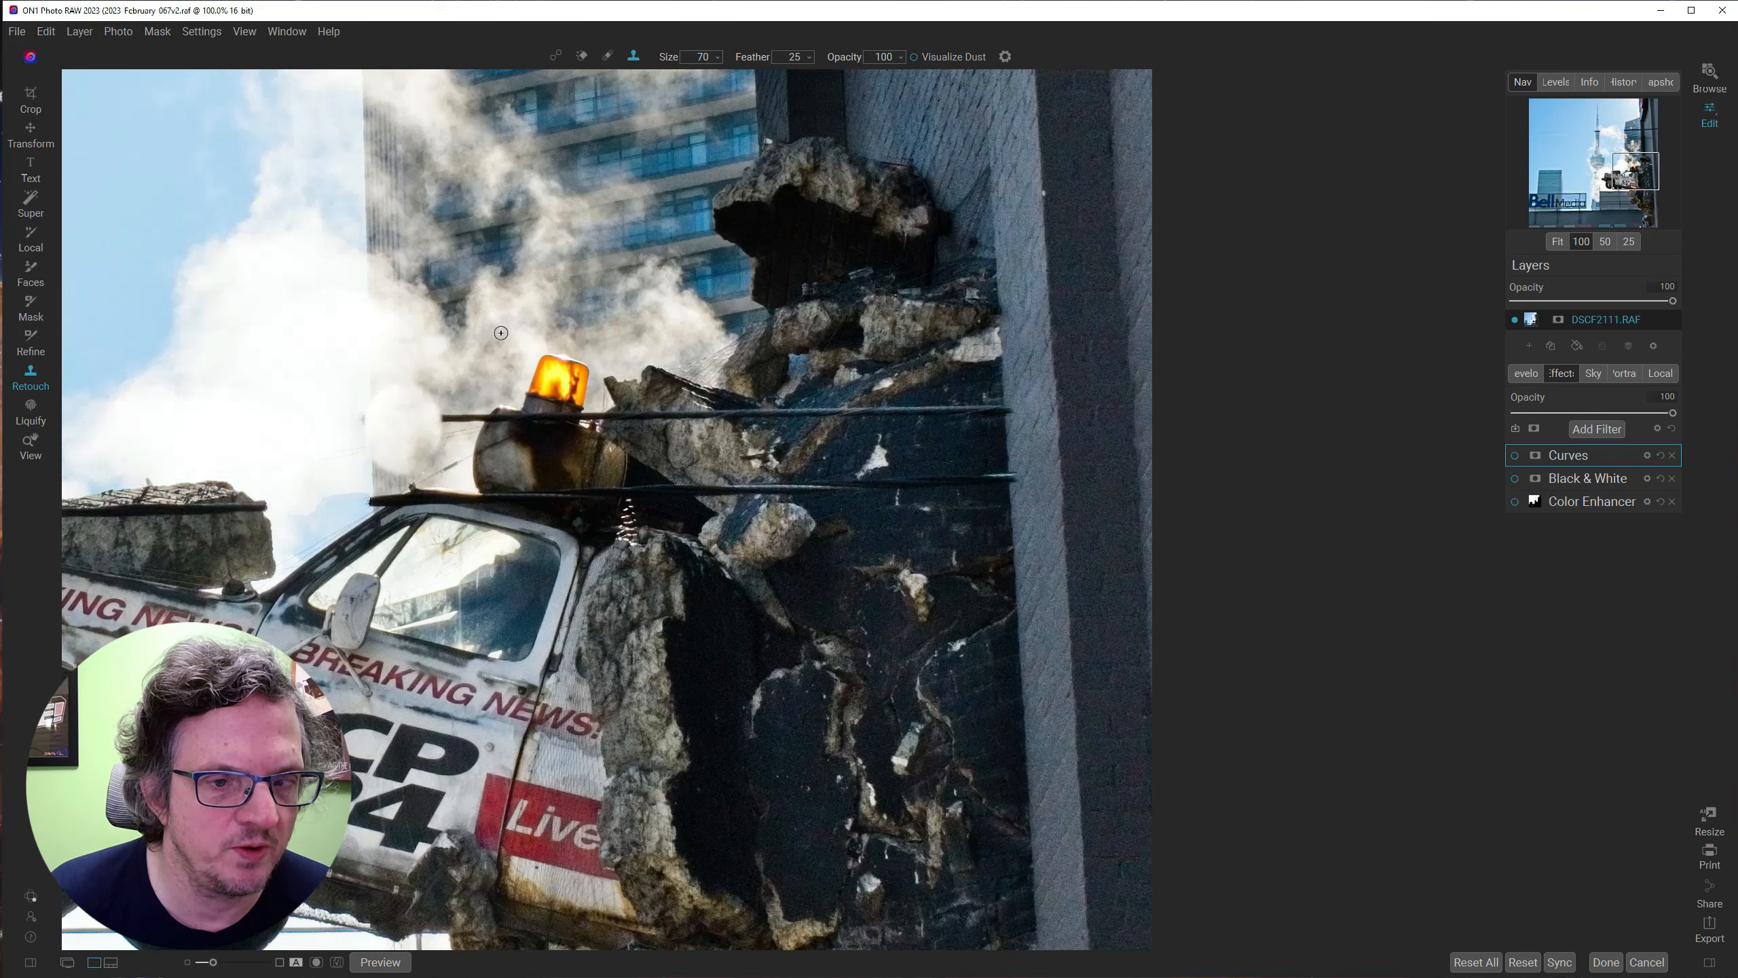
Try to clone steam over the short cable piece beside the orange beacon with feather 25.
left_click(456, 415)
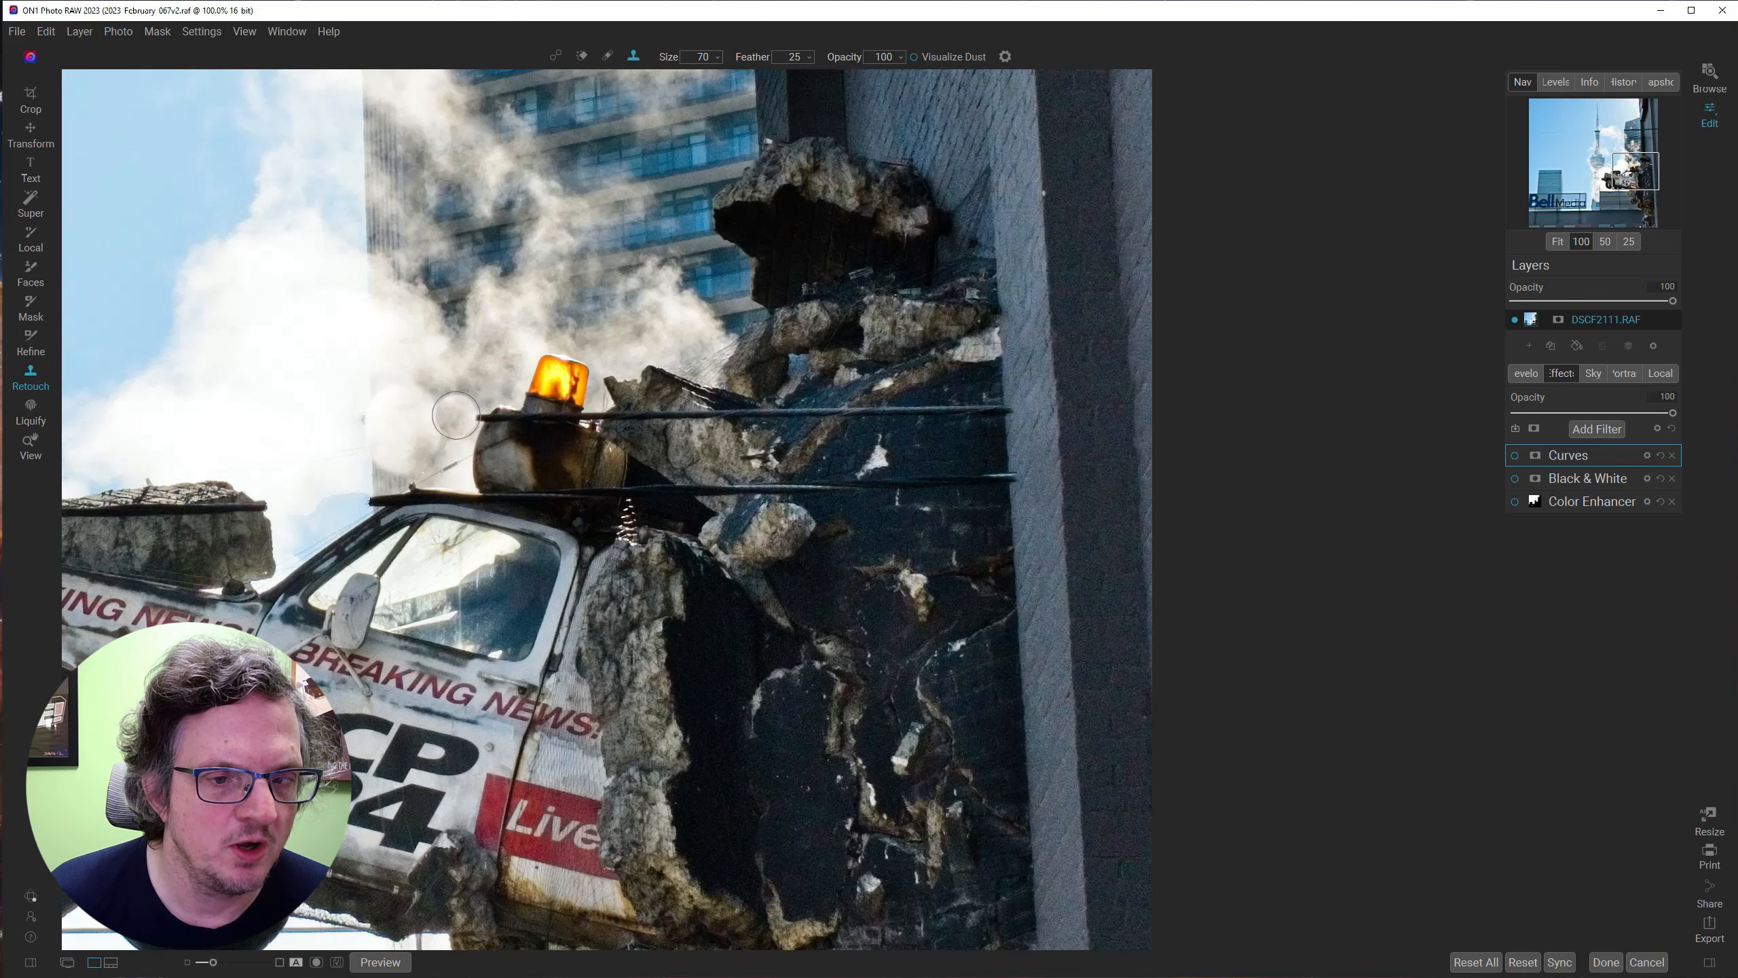
left_click(461, 413)
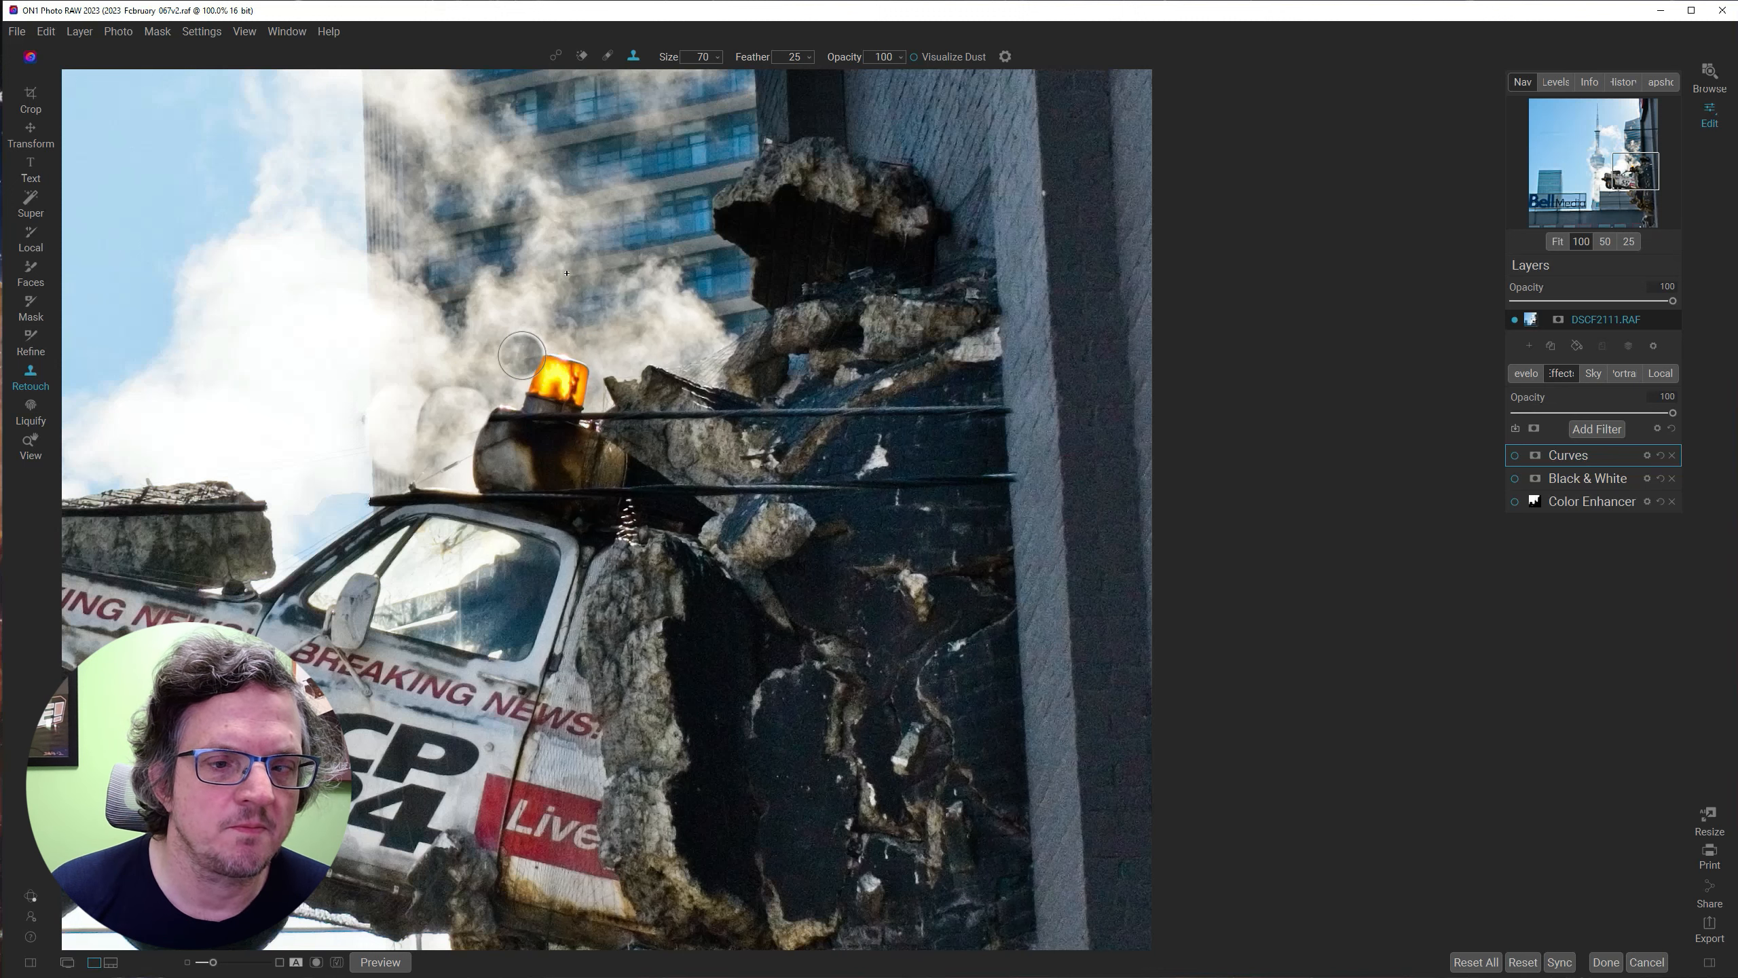
left_click(453, 418)
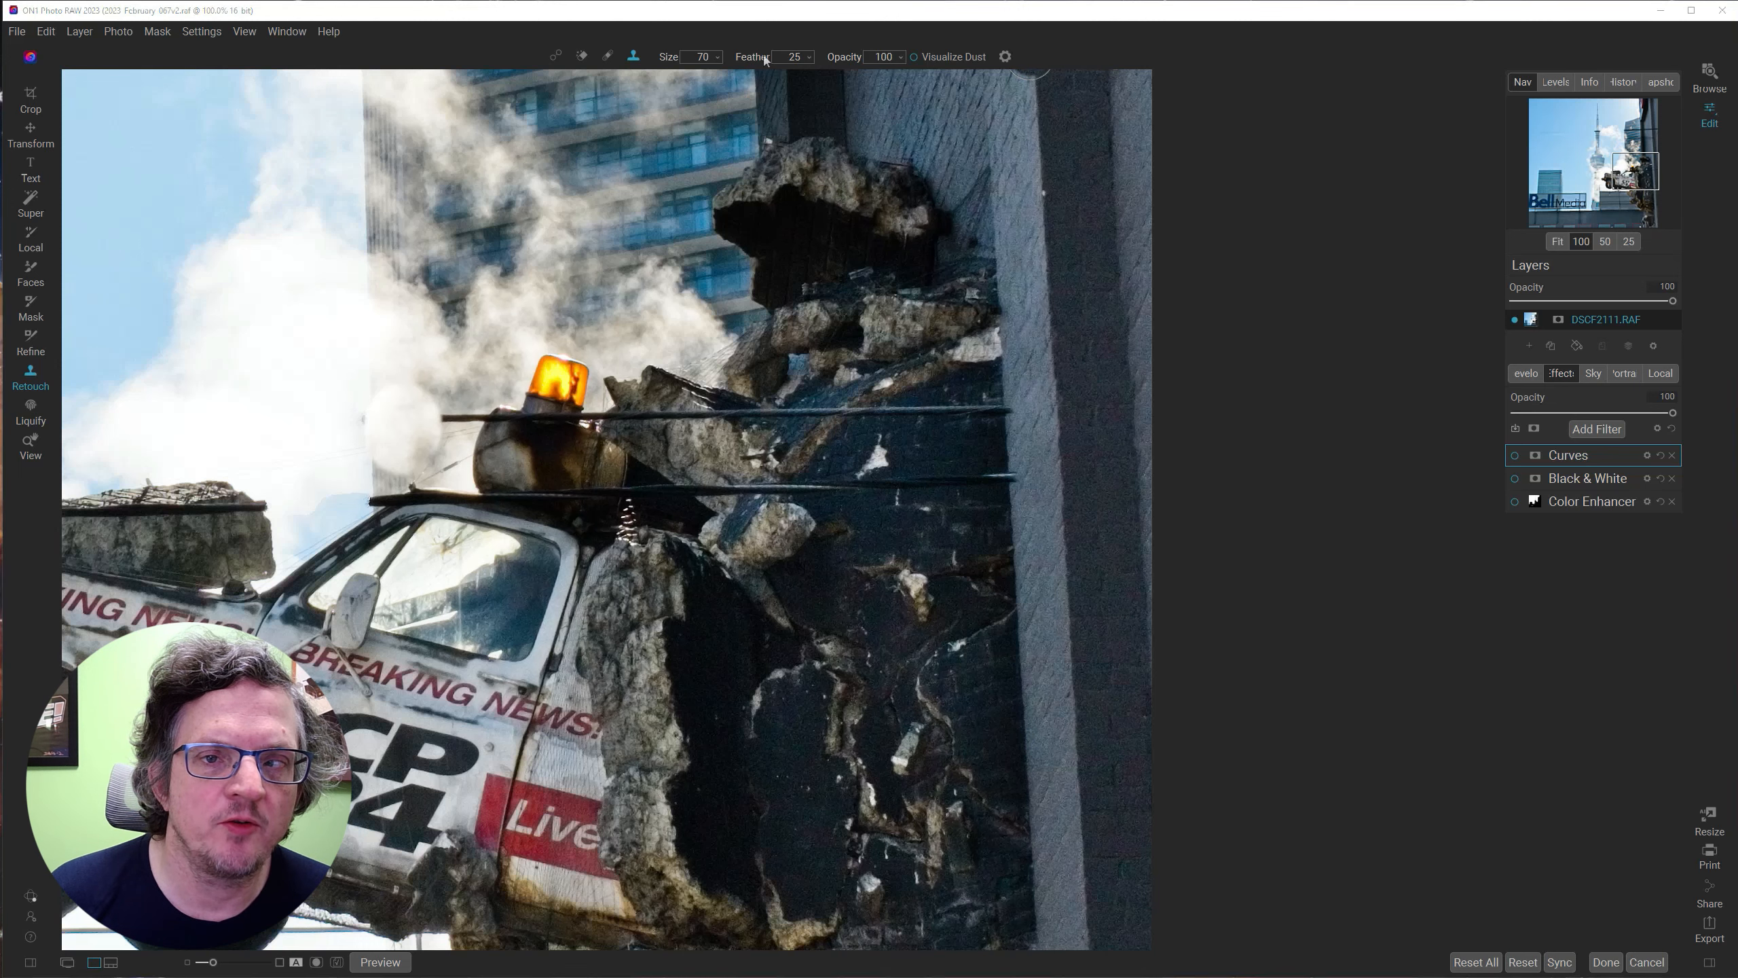
Clone nearby steam over the short cable piece beside the orange beacon with the Clone Stamp's feather raised to 86.
left_click_drag(757, 59, 794, 60)
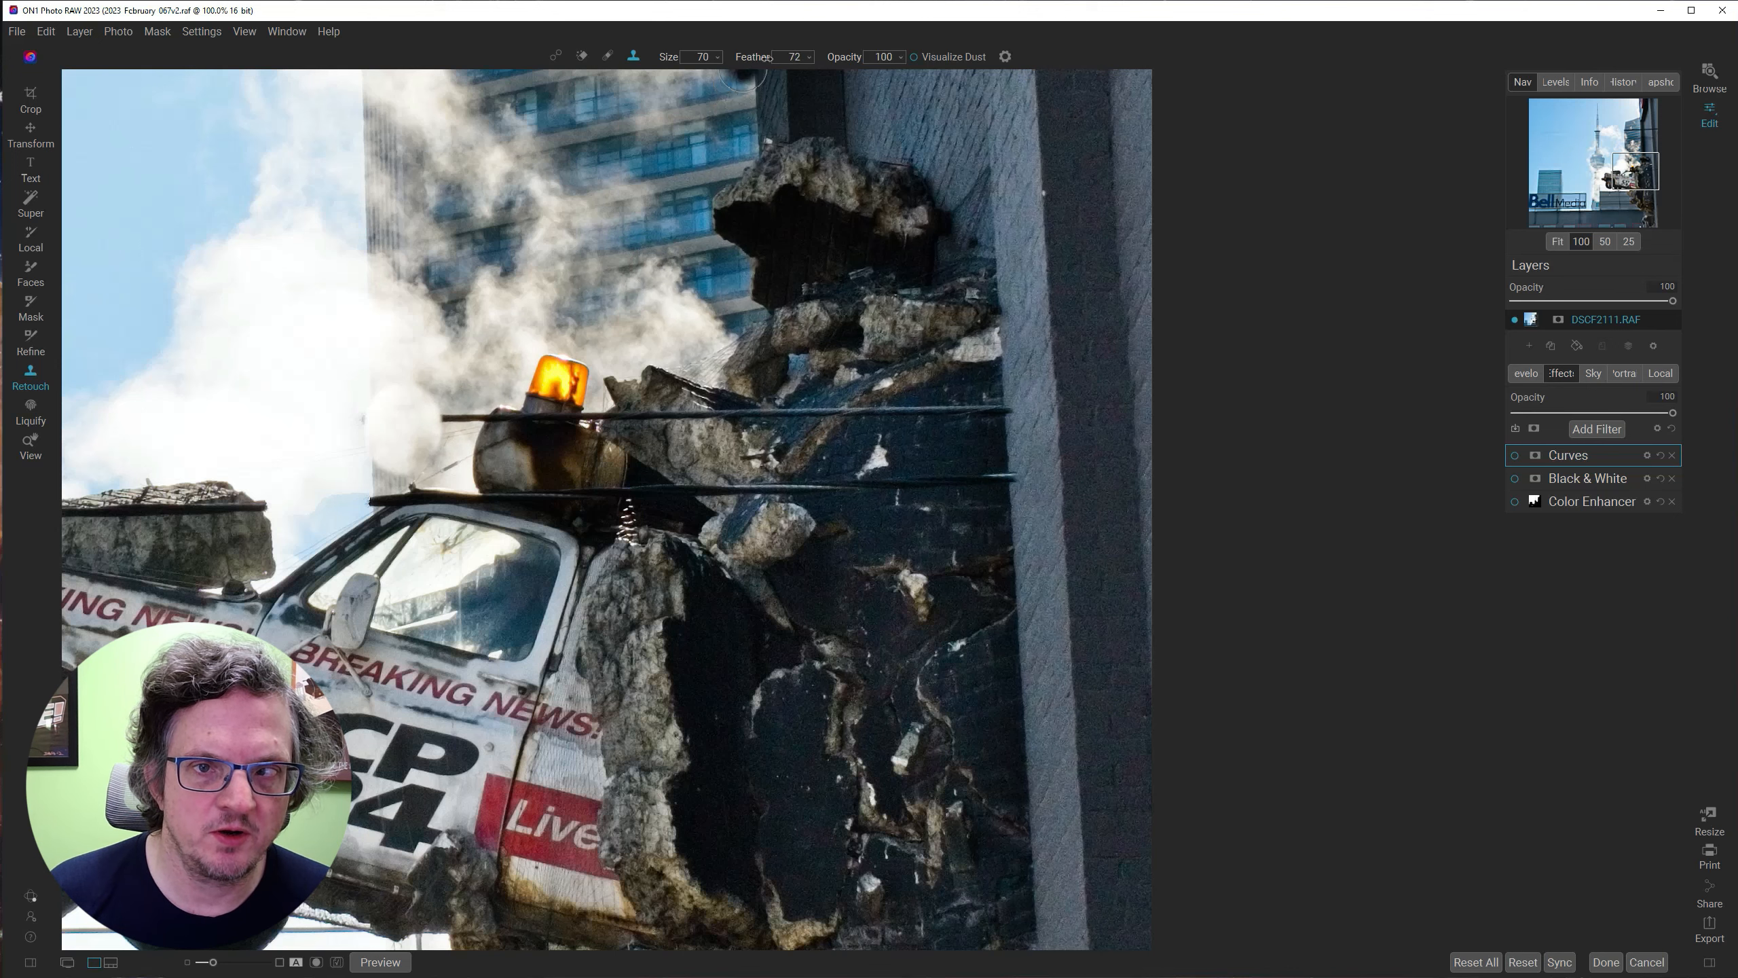
key("z")
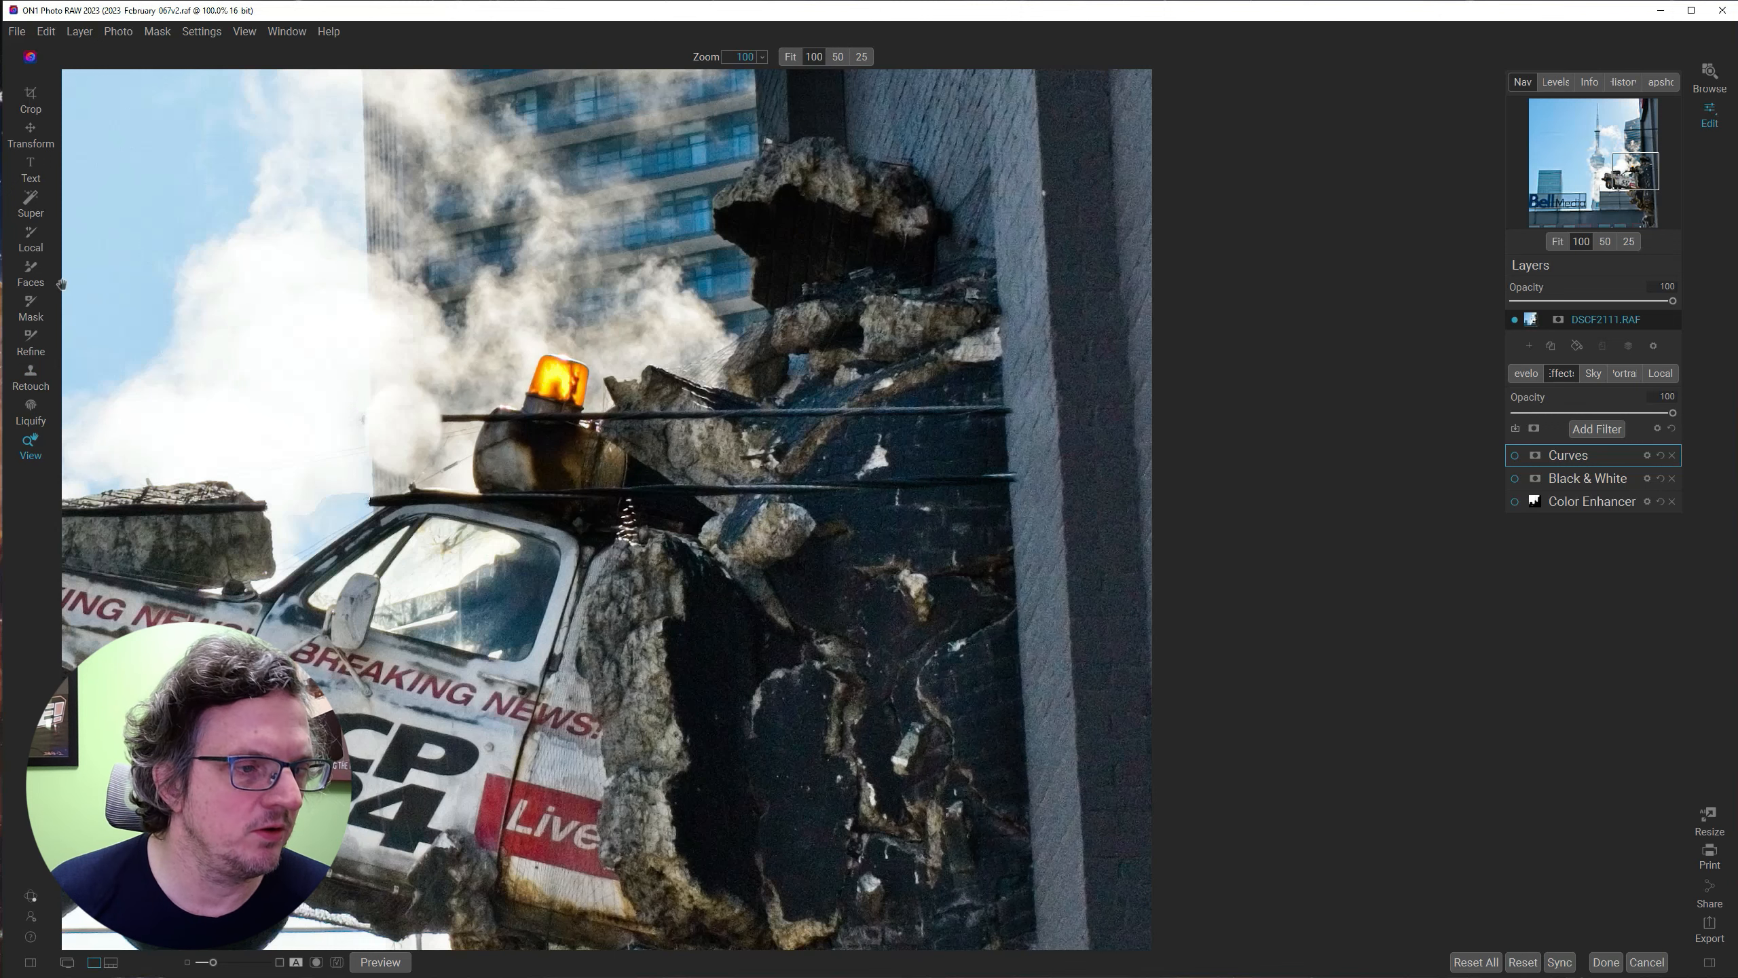
left_click(28, 380)
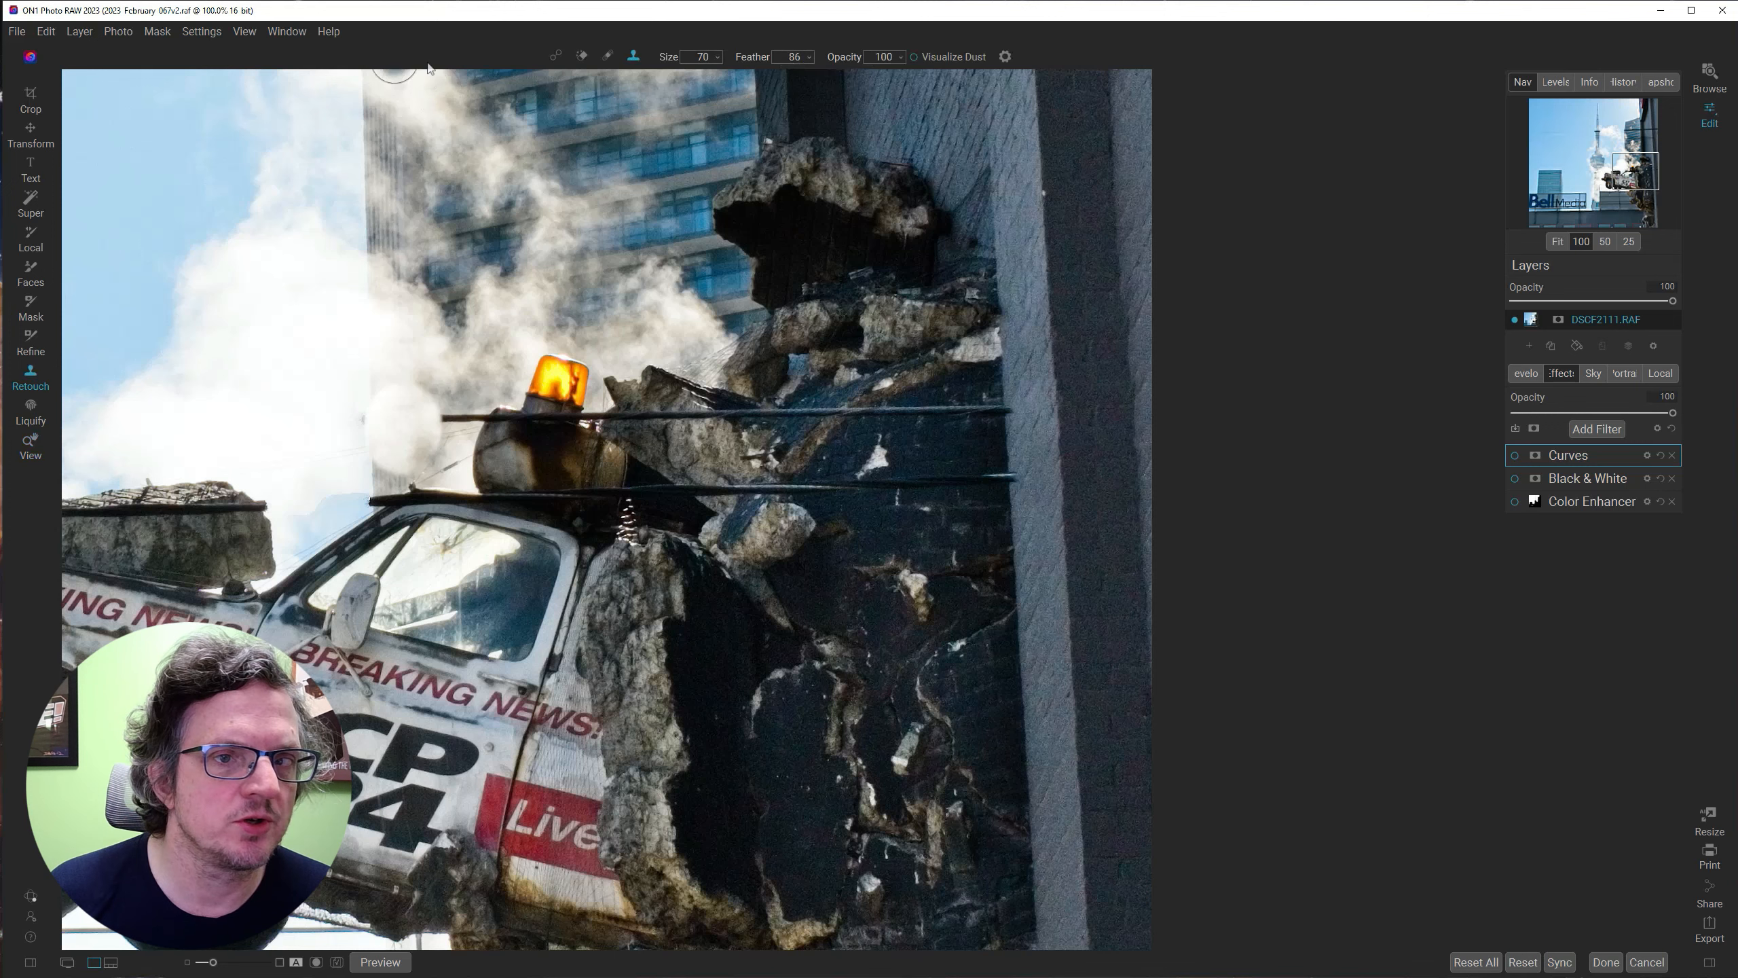
left_click(488, 354, "alt")
left_click_drag(442, 415, 481, 410)
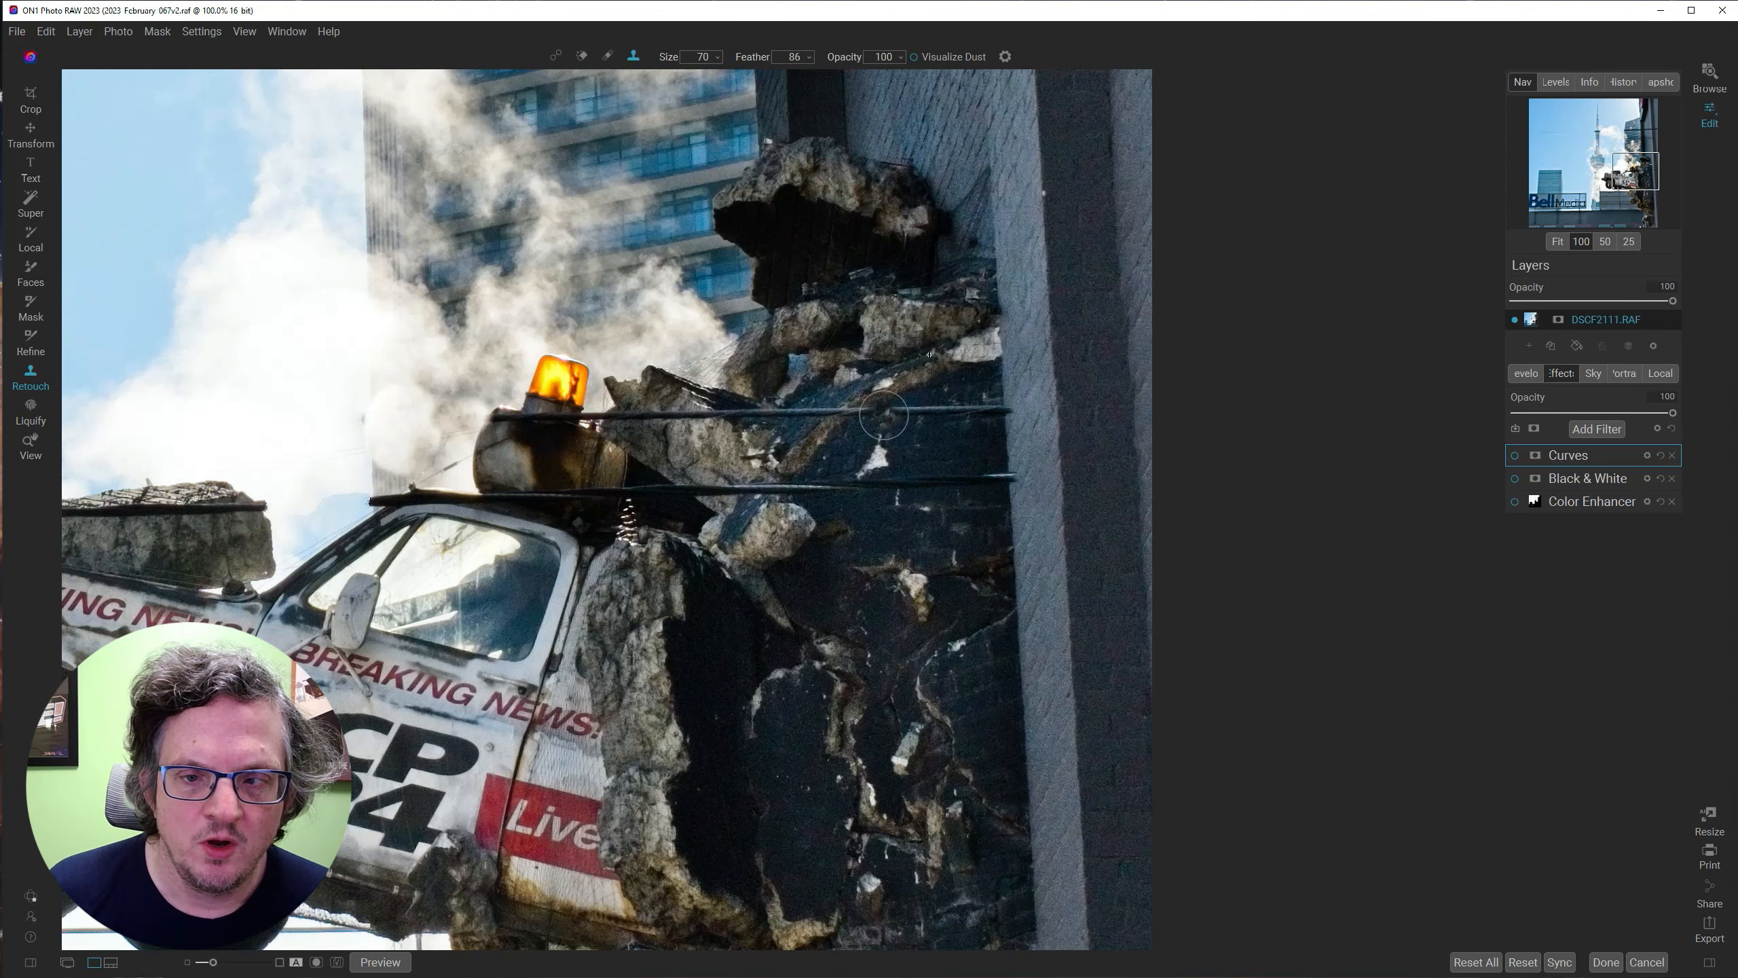
Erase the outer stretches of both cables crossing the dark broken wall with the Perfect Eraser at size 25.
key("bracketleft")
key("bracketleft")
key("bracketleft")
key("bracketleft")
key("bracketleft")
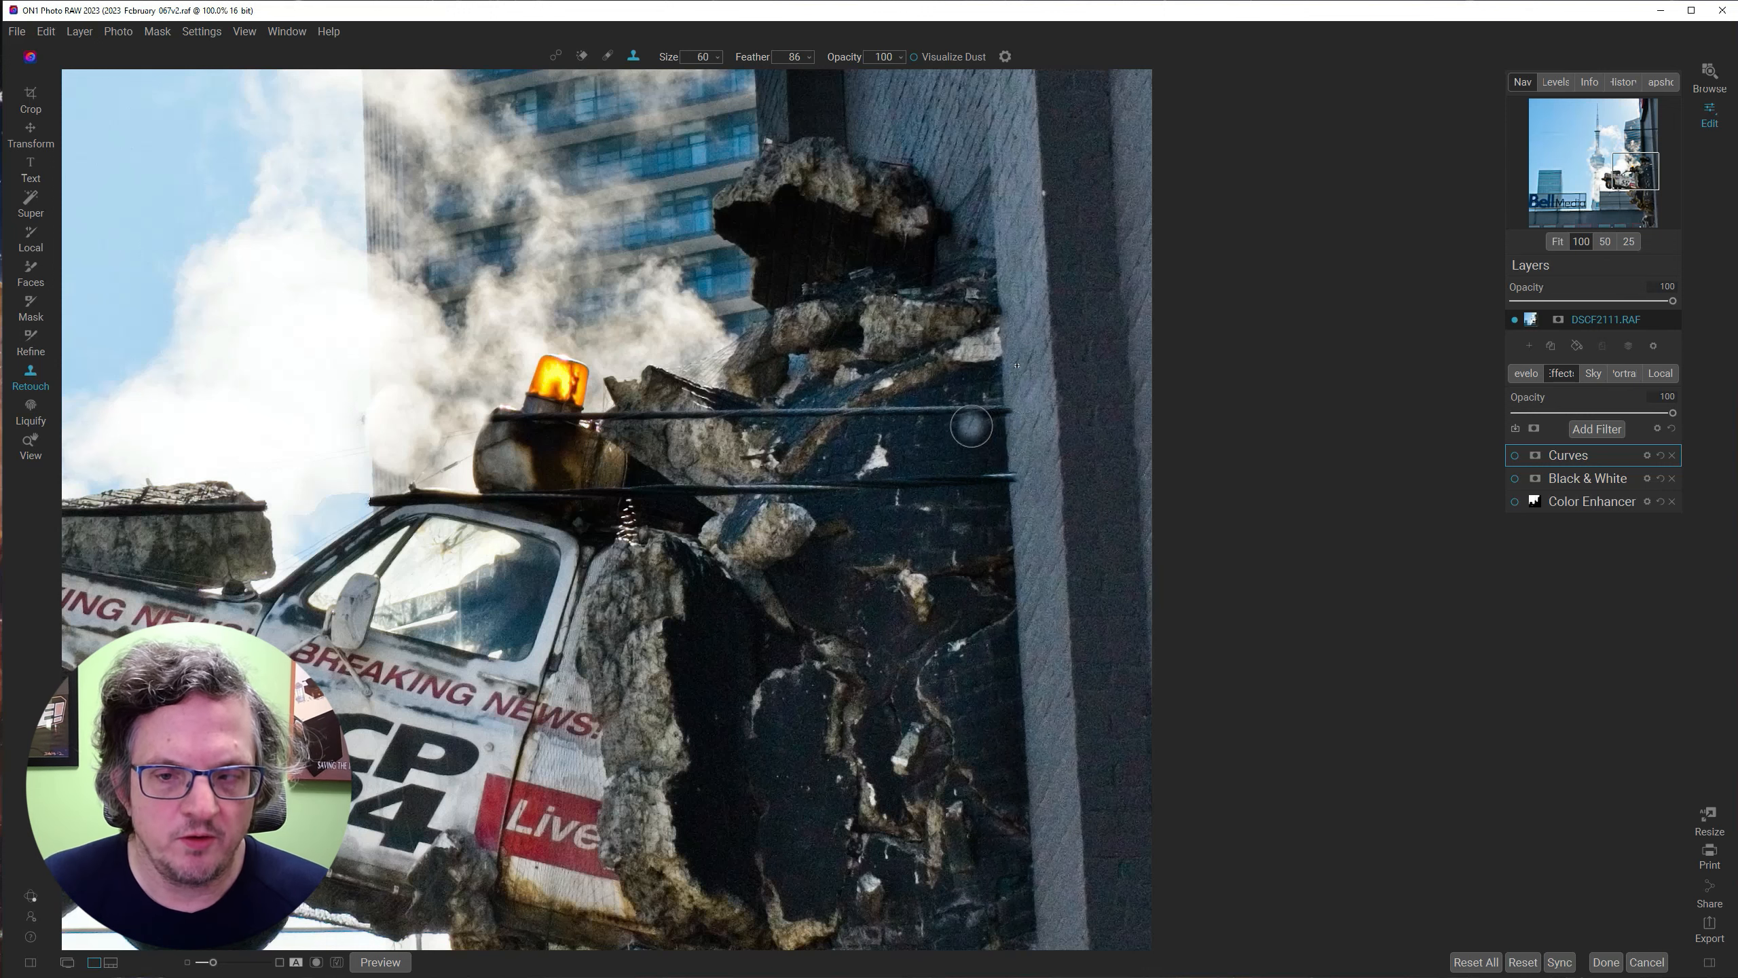
left_click(581, 58)
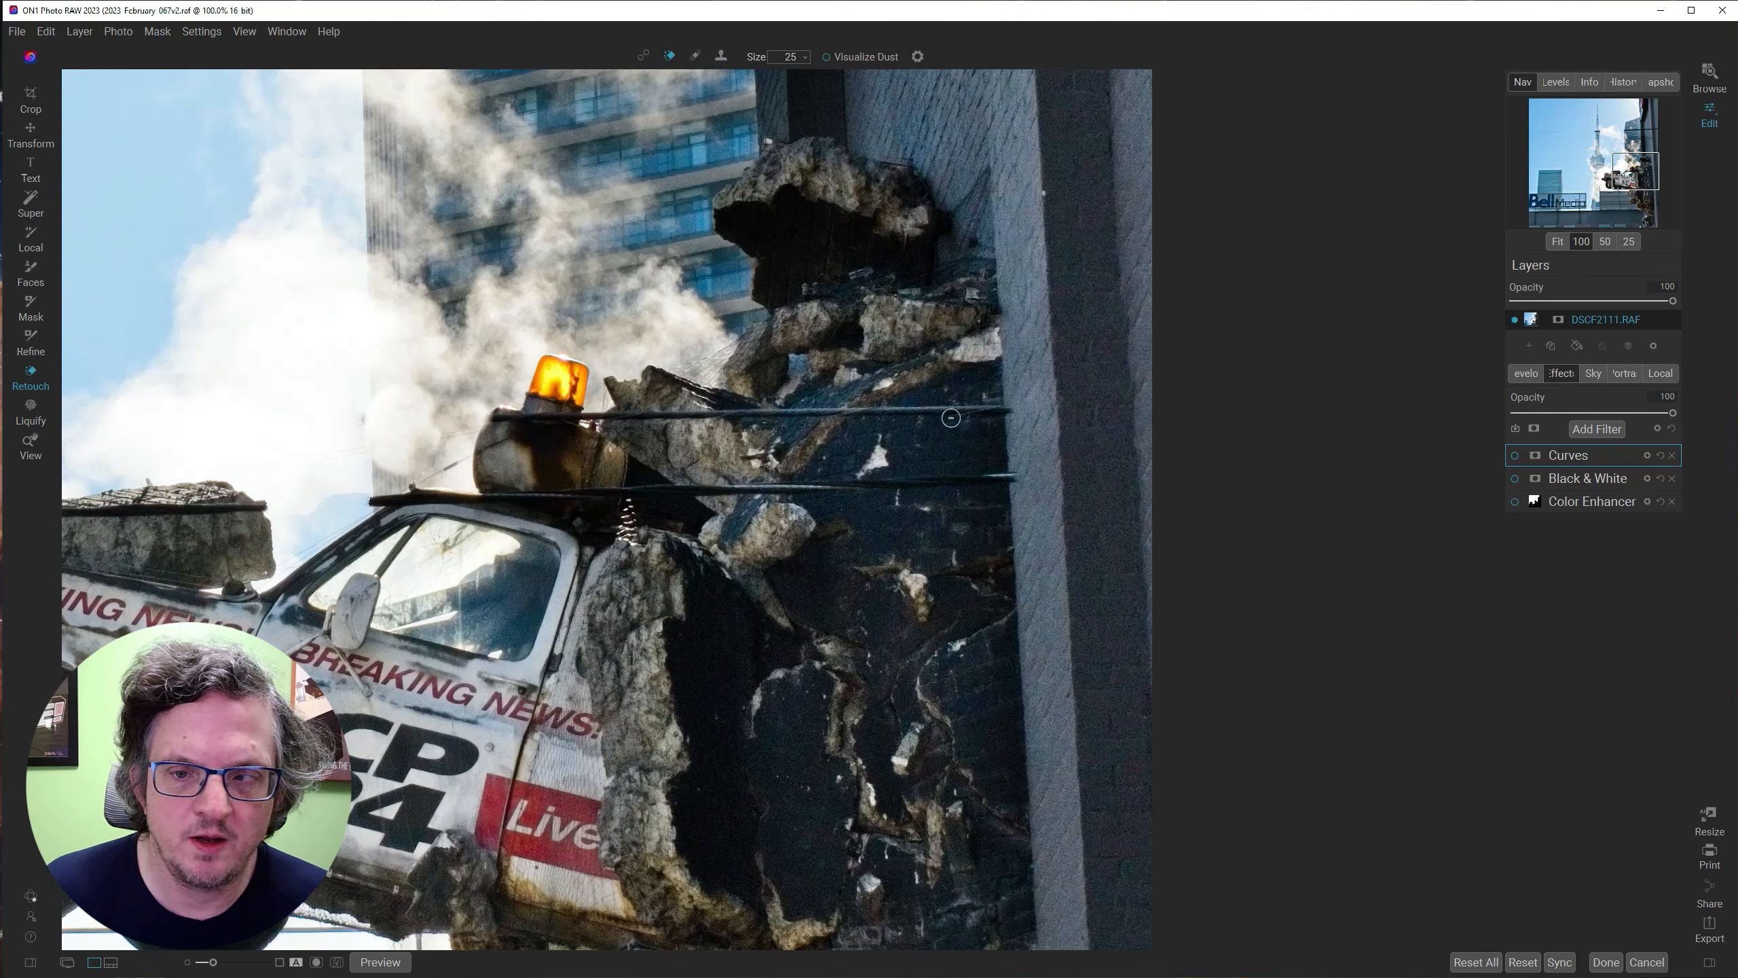
left_click_drag(1005, 411, 866, 409)
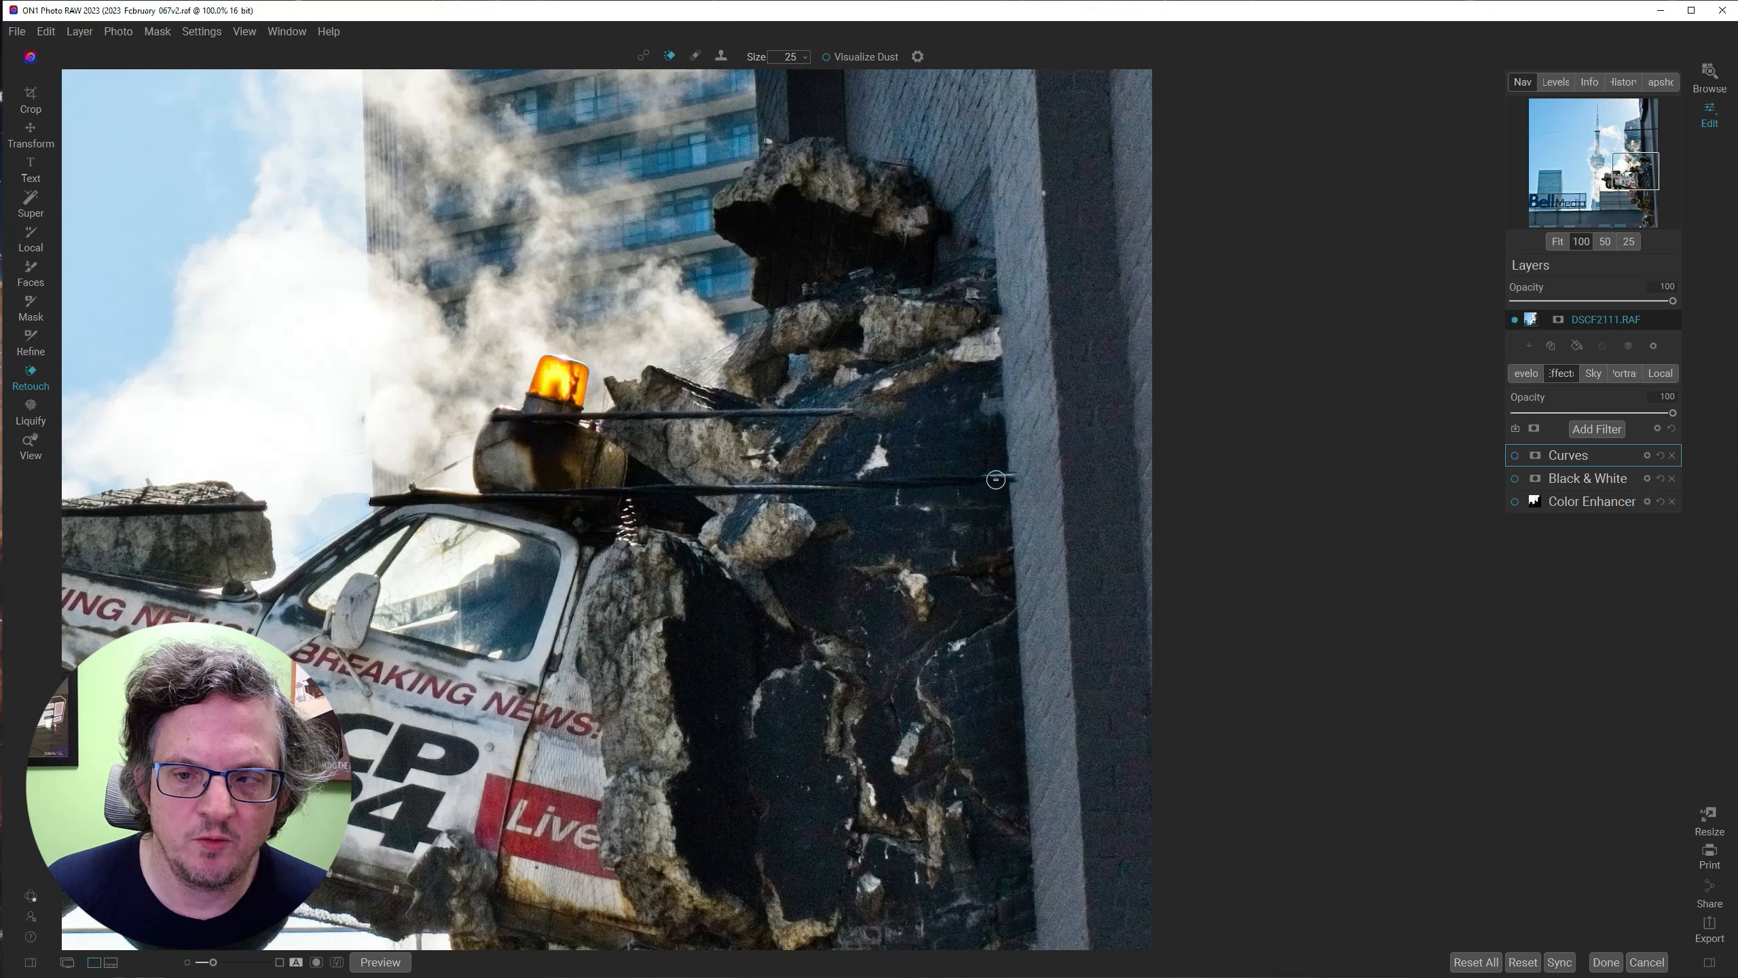
left_click_drag(1001, 477, 817, 484)
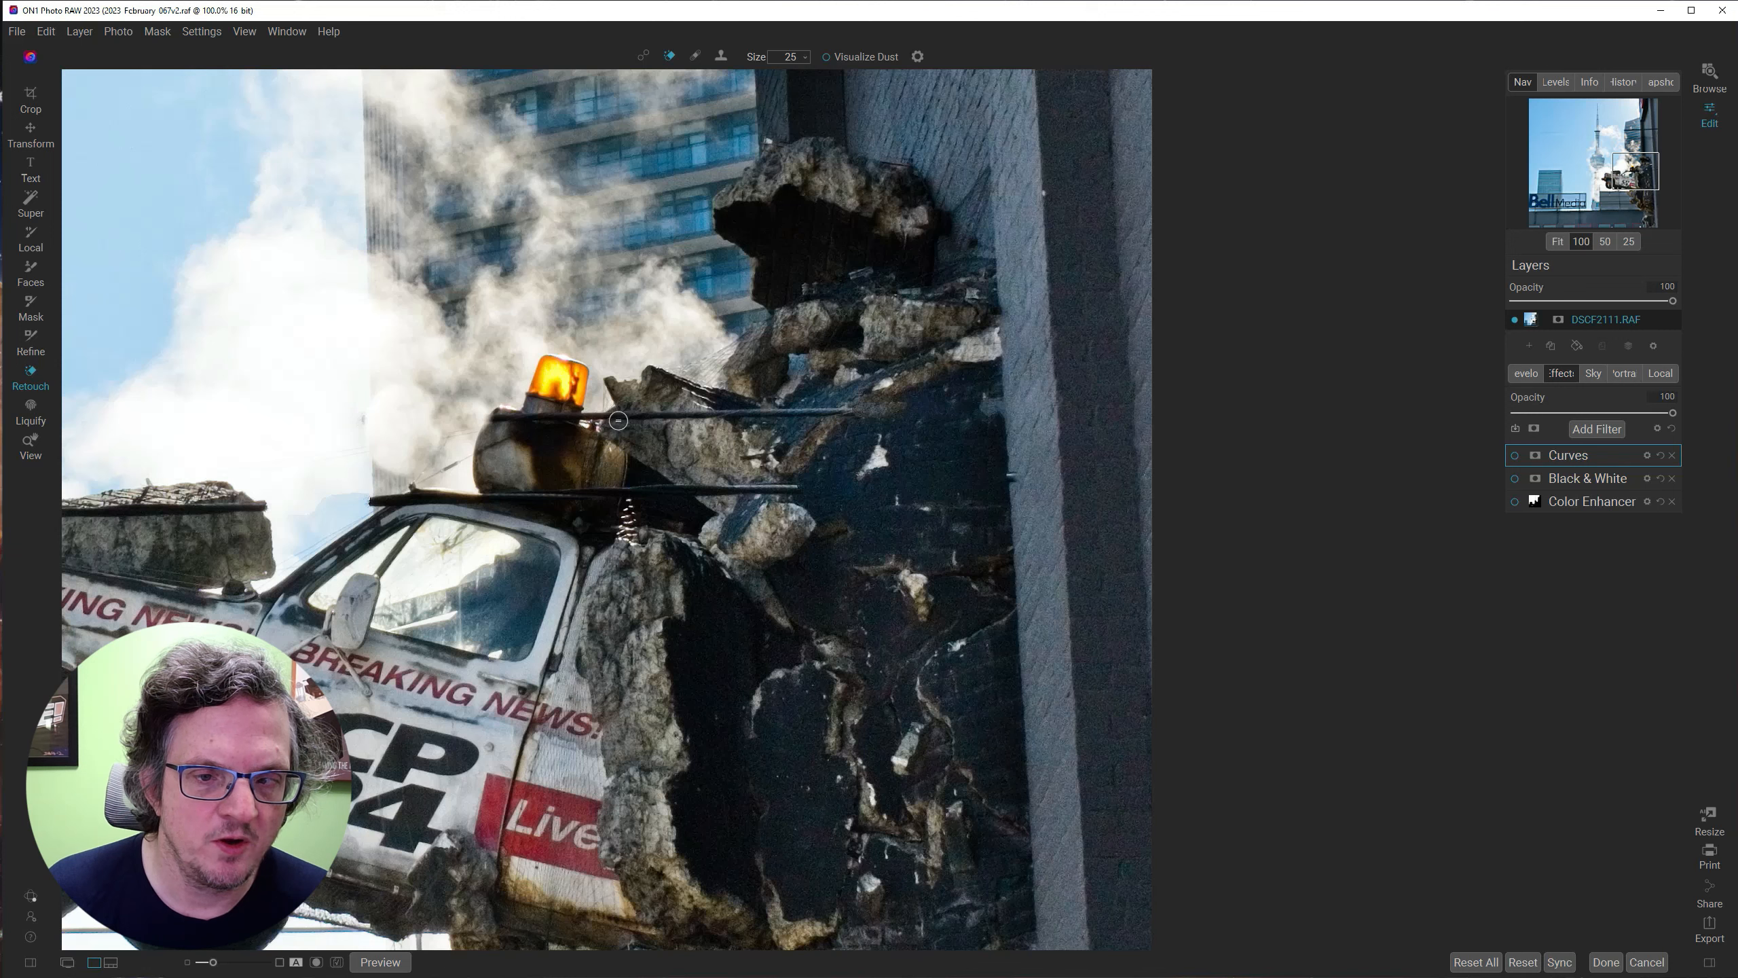
Erase the remaining pieces of both cables over the rubble between the truck and the dark wall.
left_click_drag(623, 416, 713, 418)
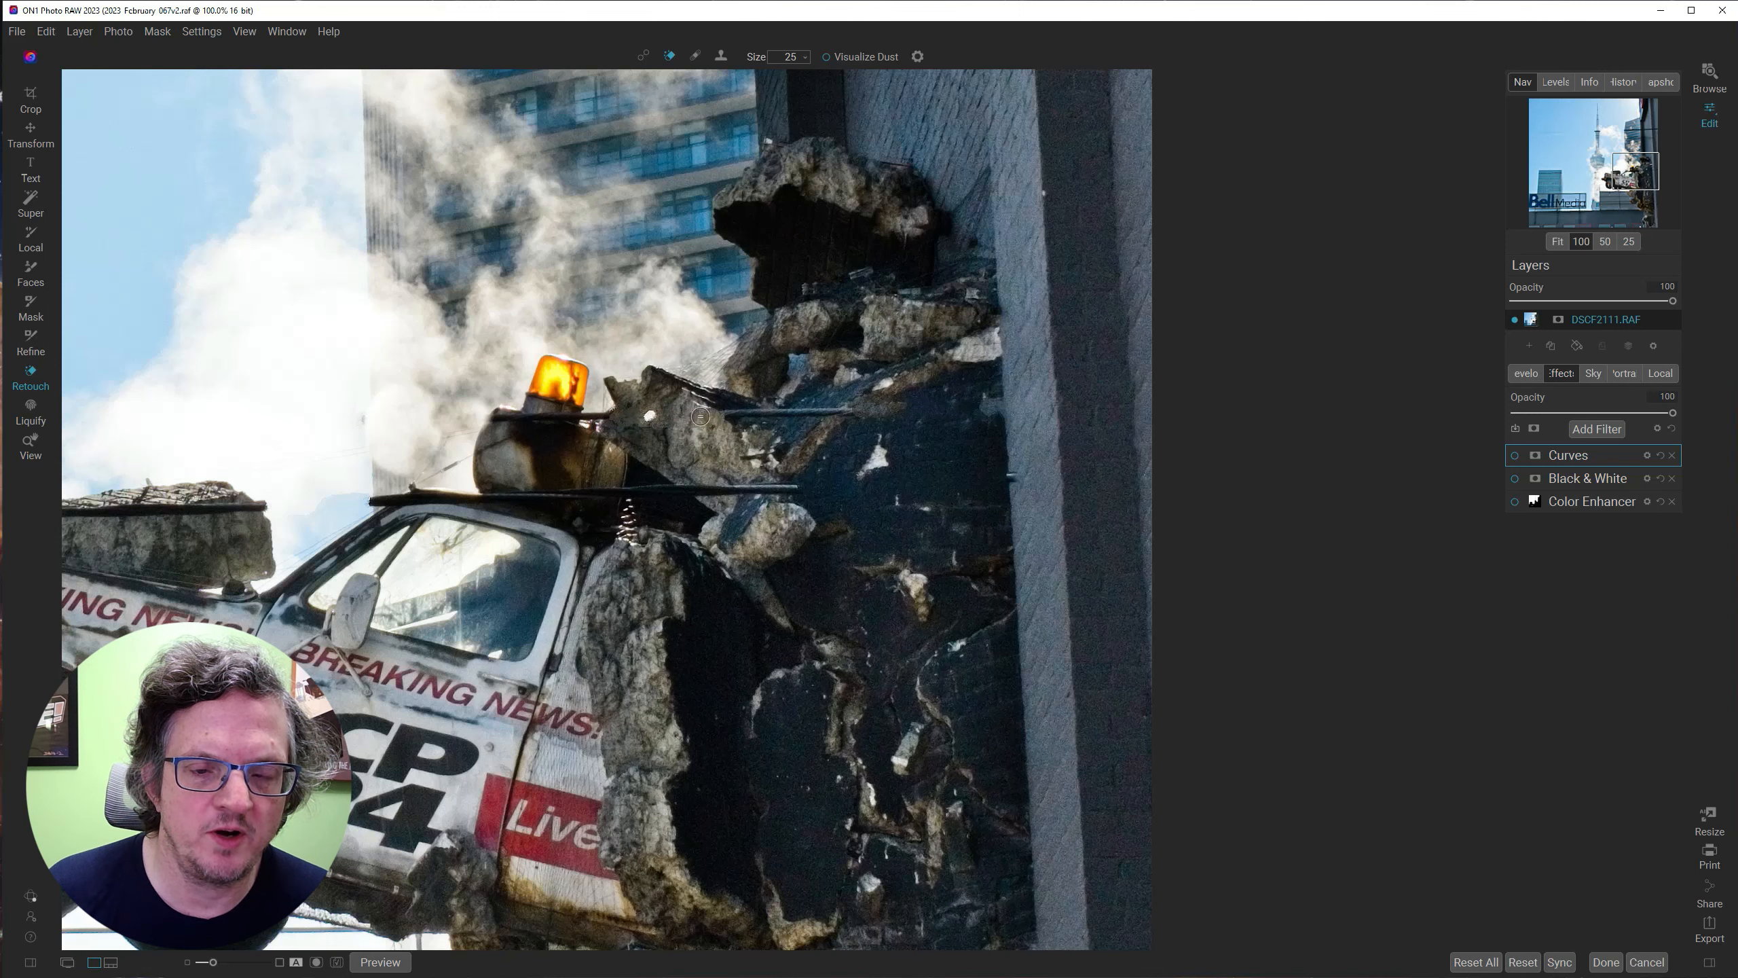
left_click_drag(734, 412, 832, 413)
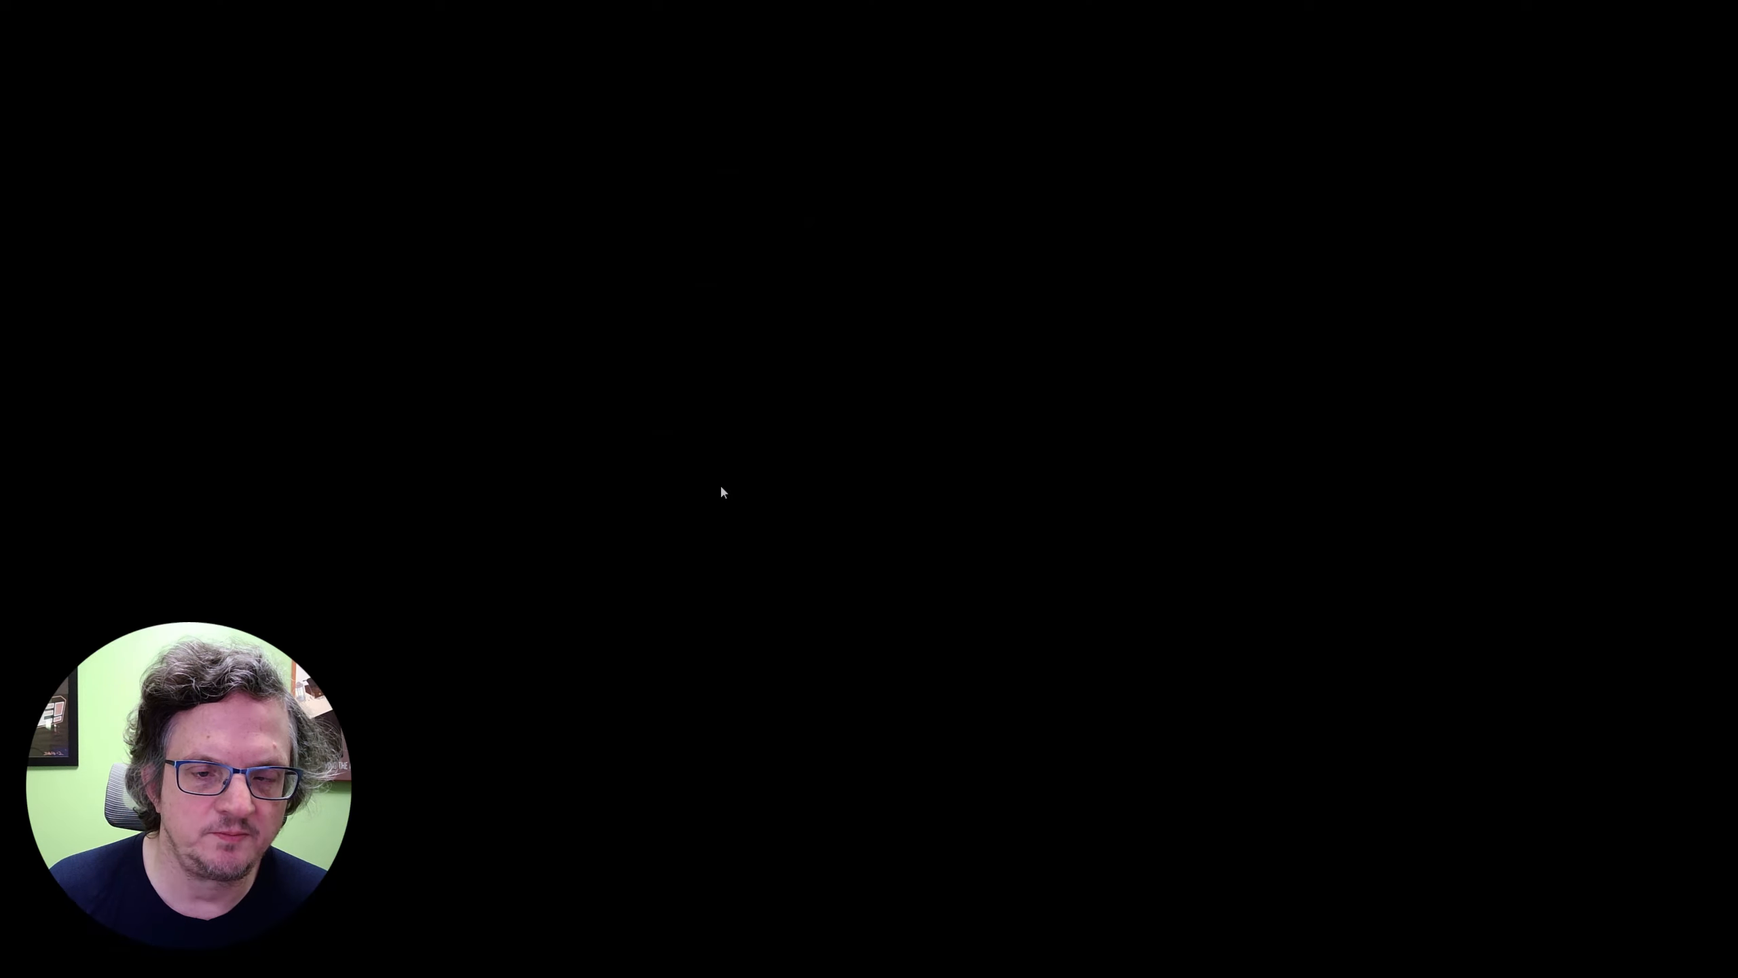
left_click_drag(694, 489, 797, 485)
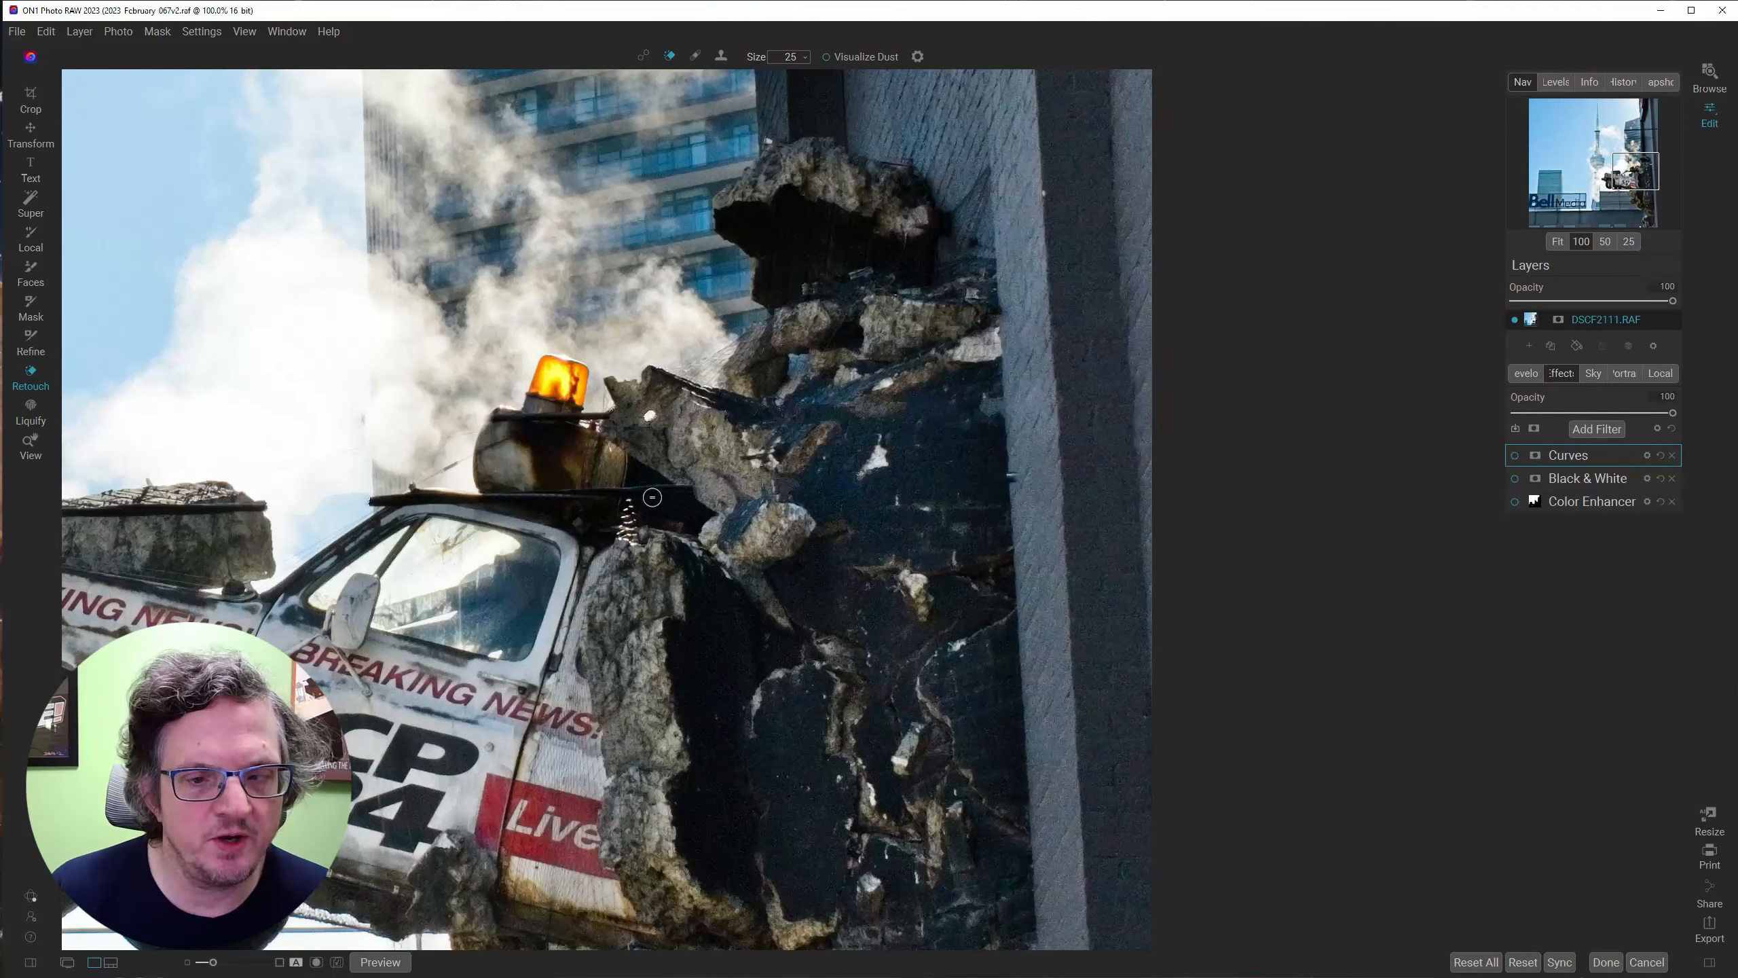
key("s")
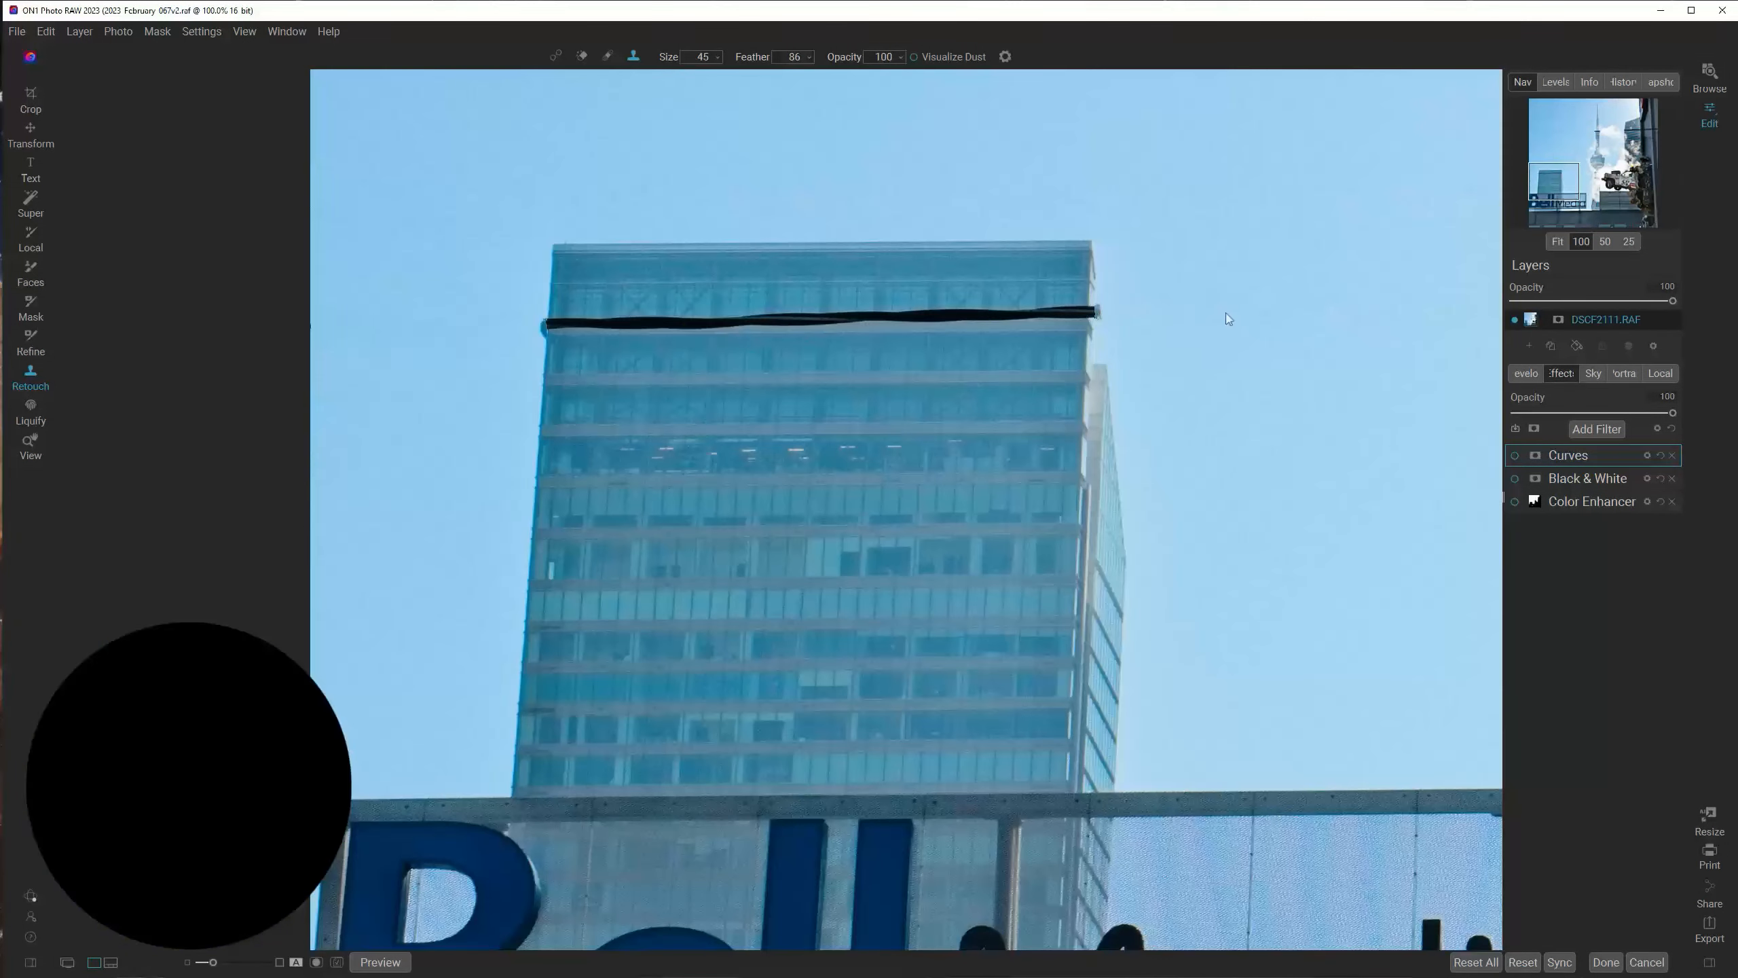
left_click(707, 340)
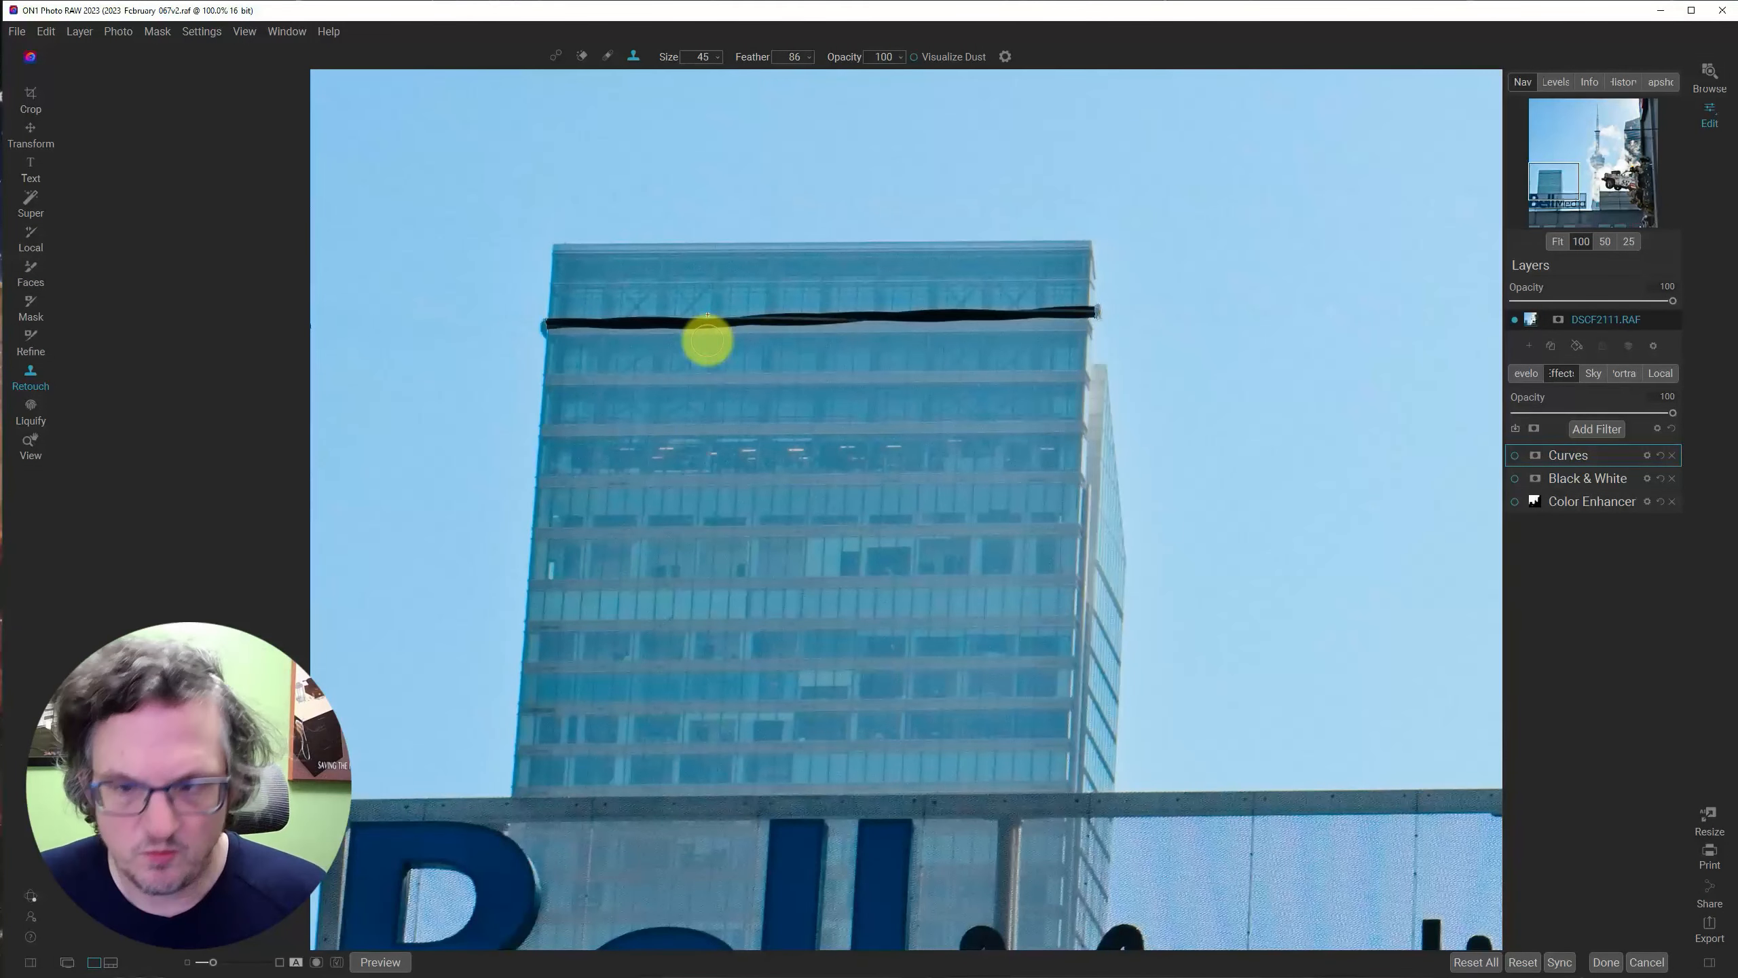
key("bracketright")
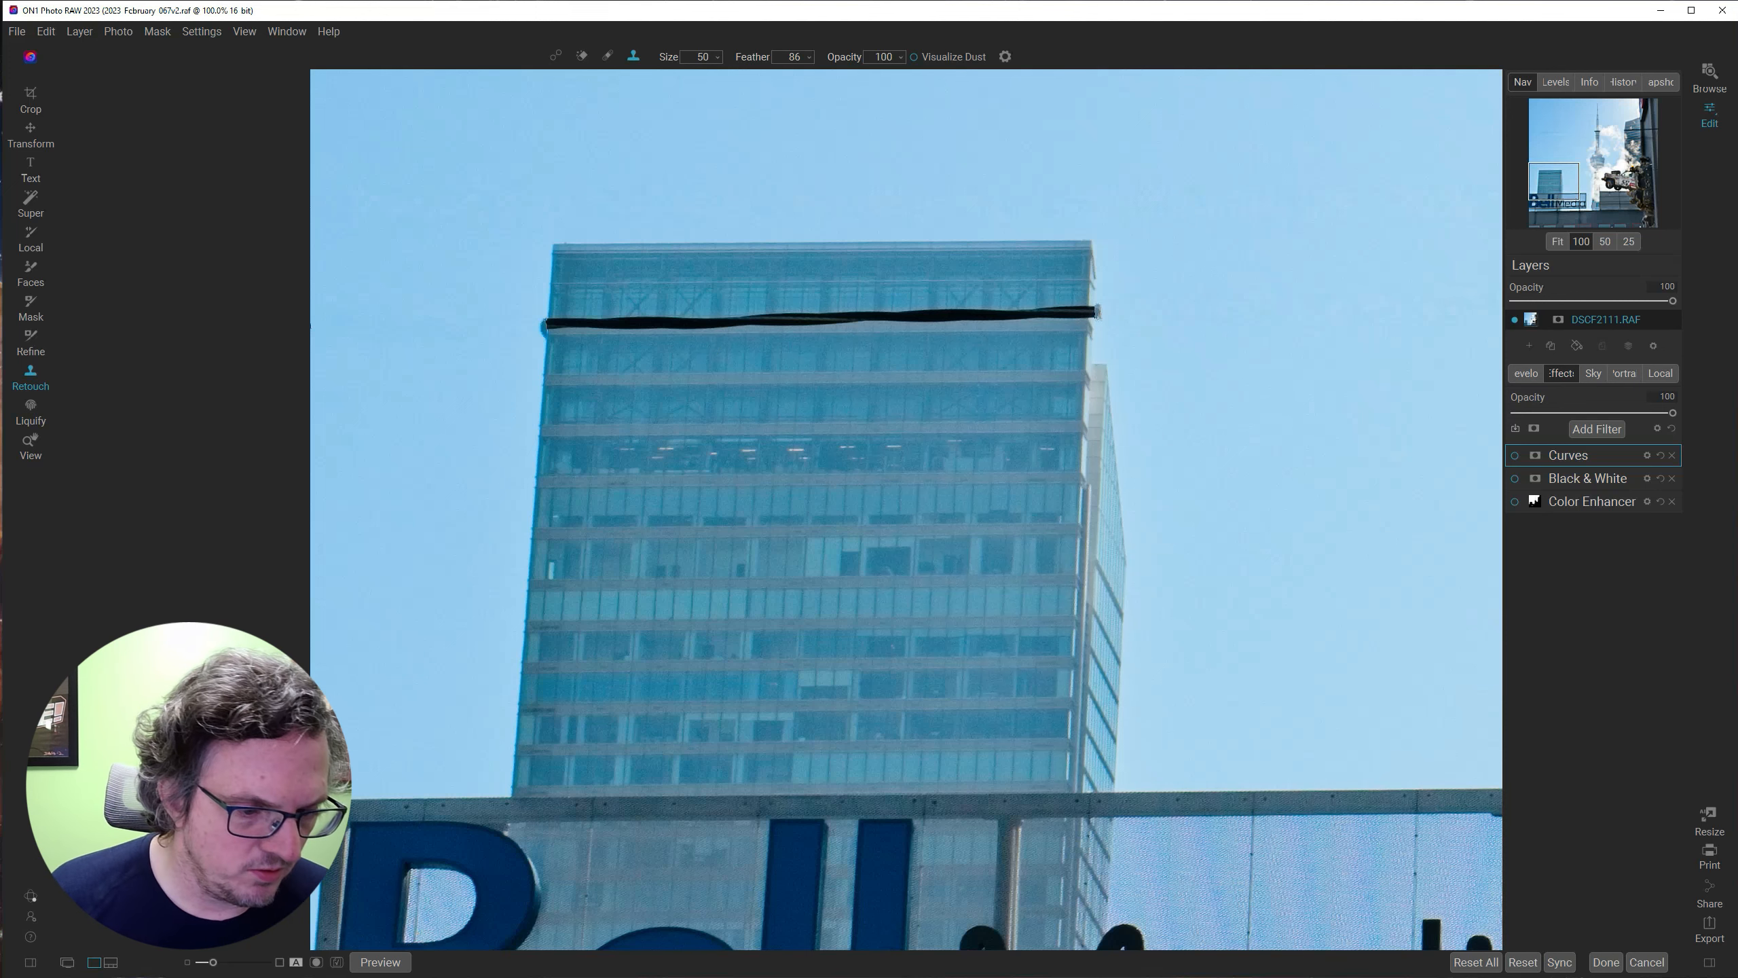
Paint a Retouch Brush patch at size 80 along a window row of the office tower and move it over the cable.
left_click_drag(213, 964, 218, 965)
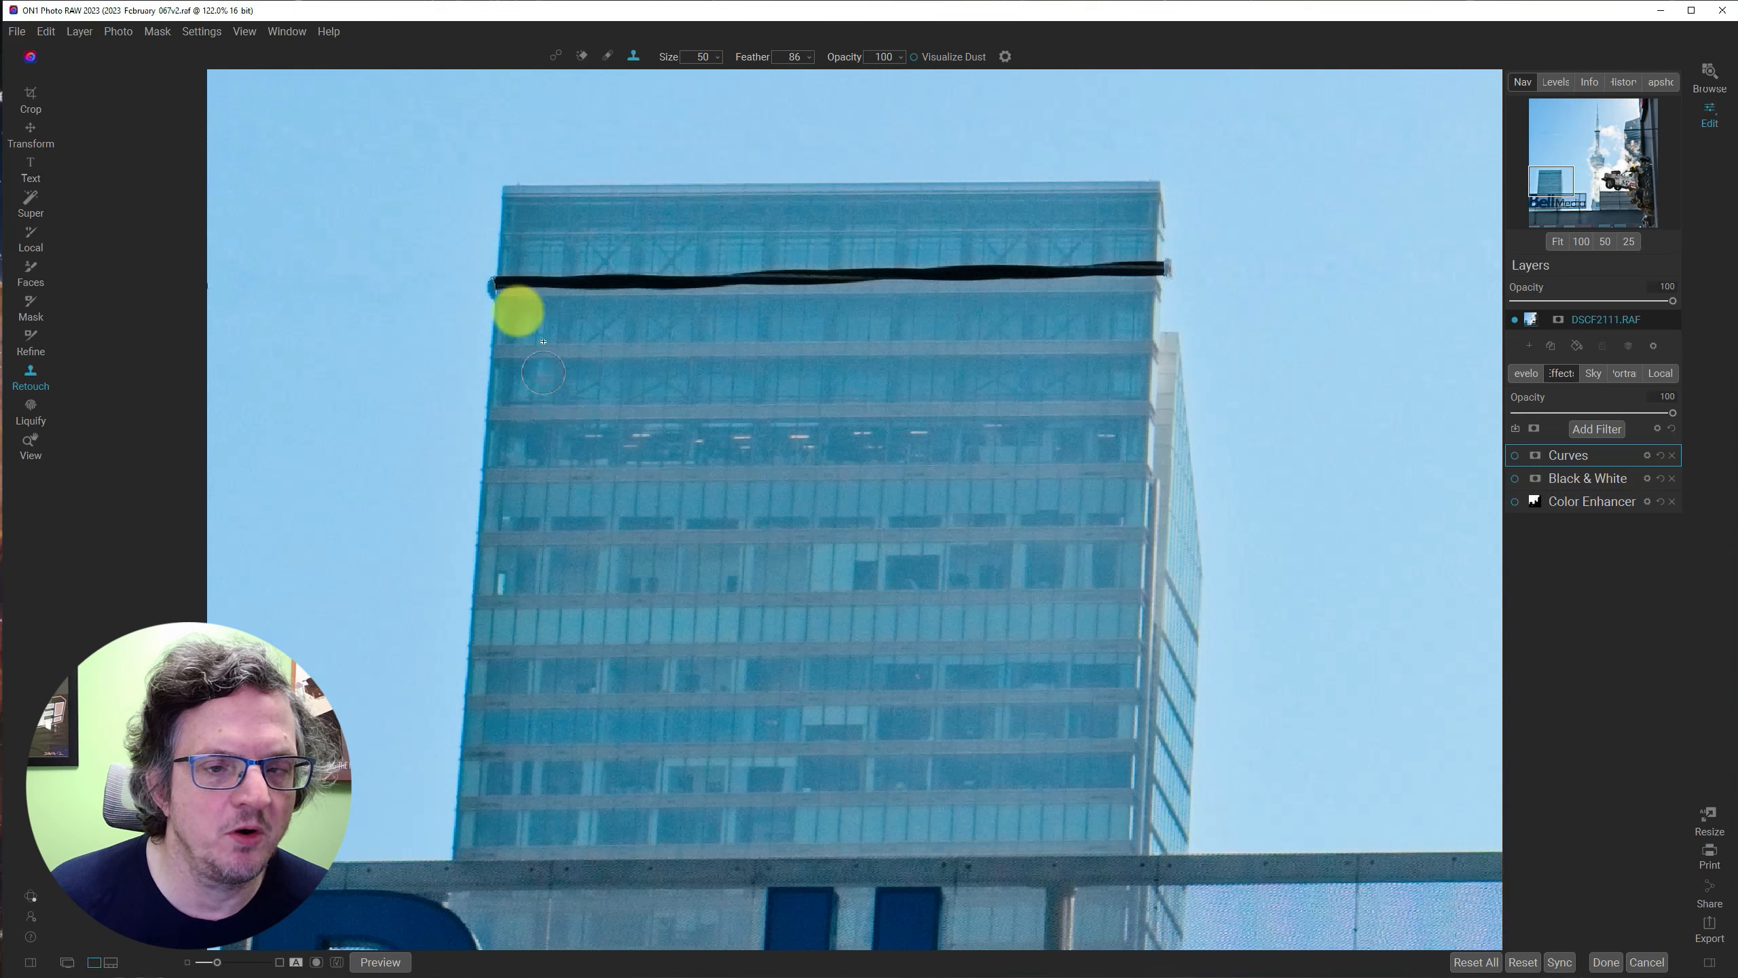
left_click_drag(509, 279, 1010, 273)
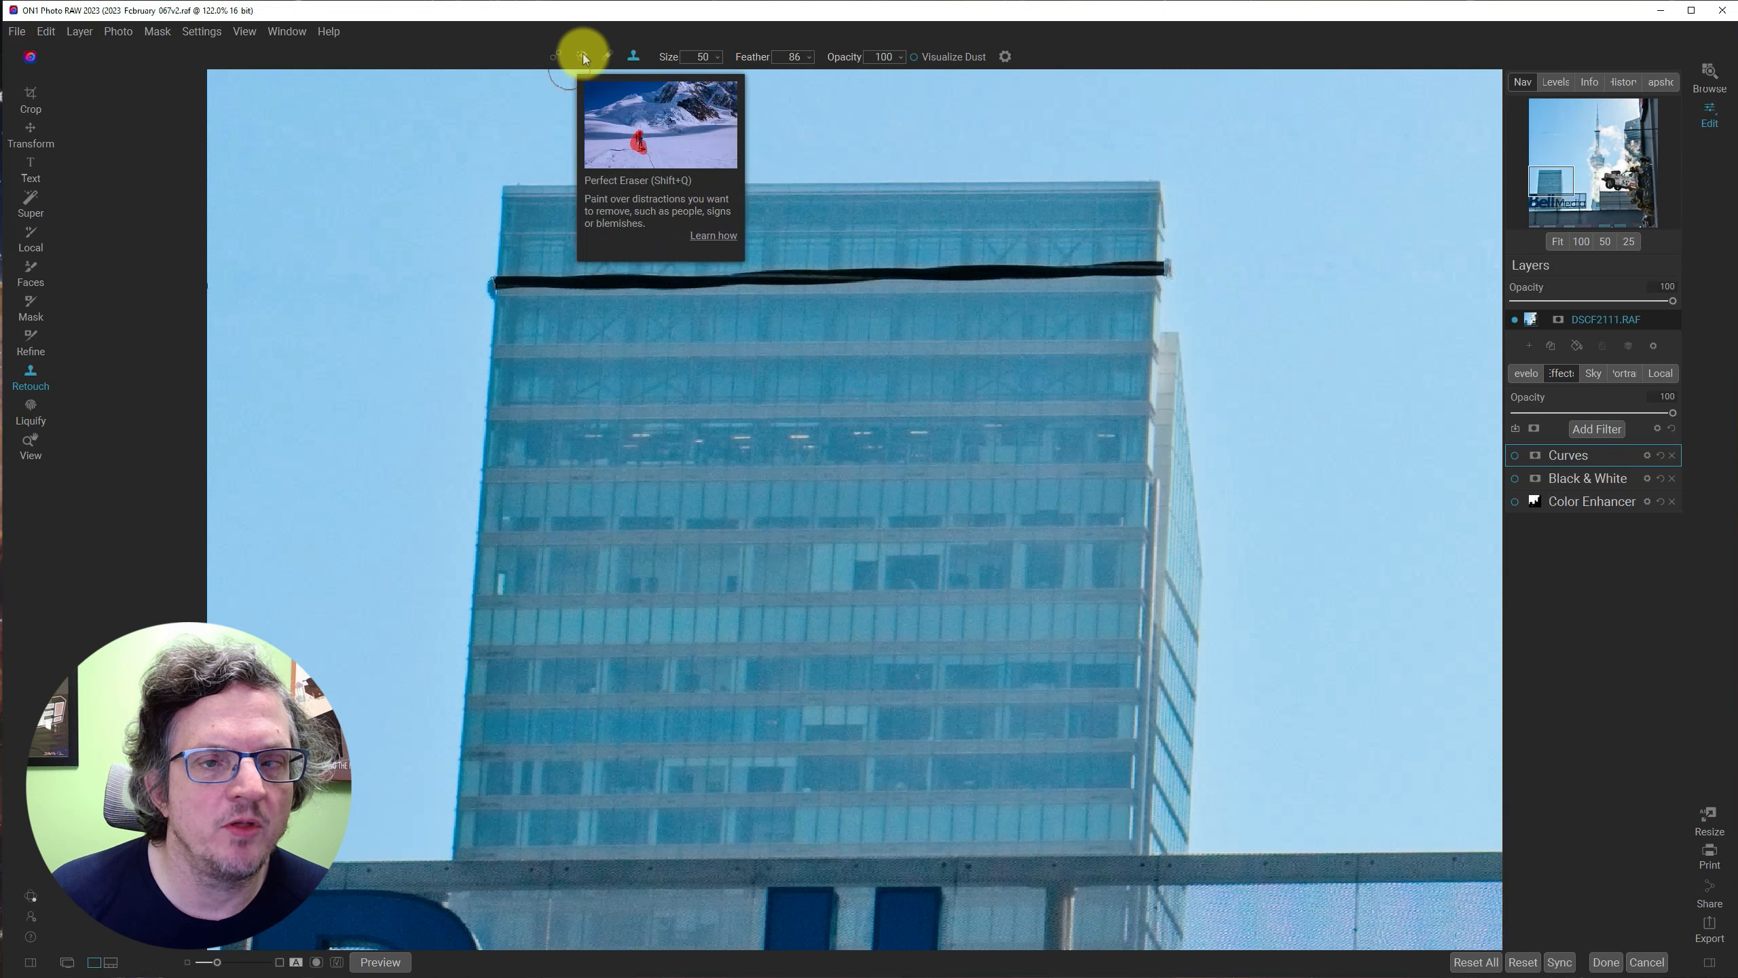
left_click(552, 54)
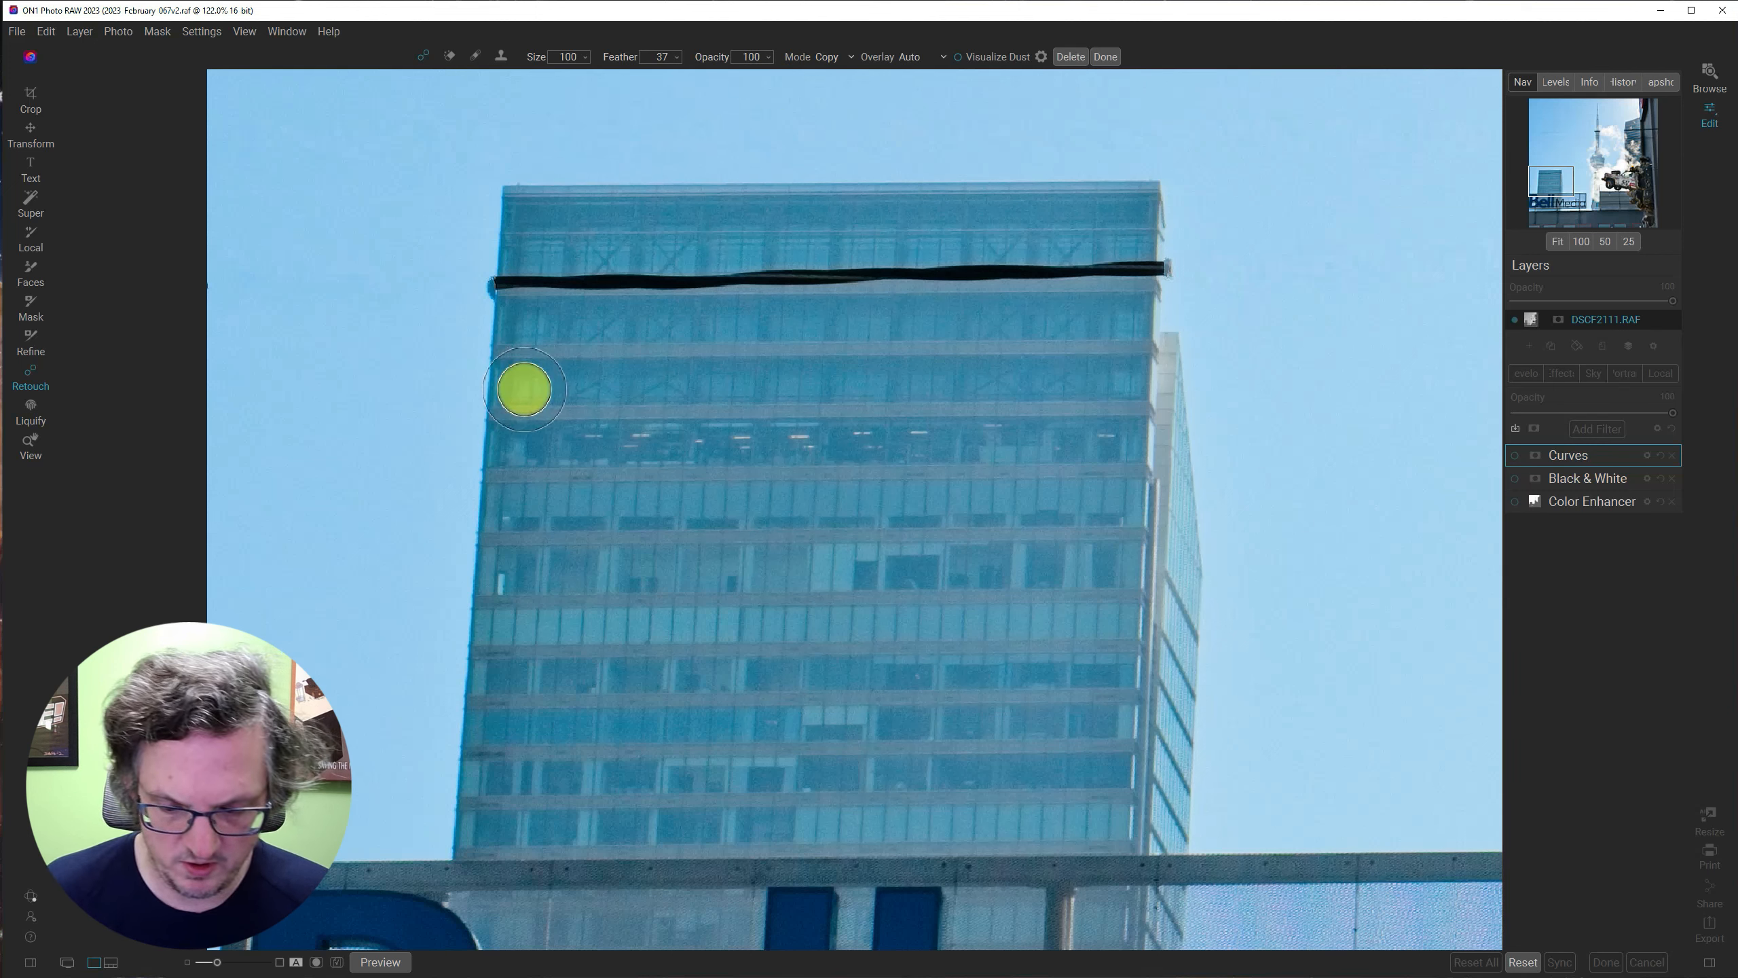
key("bracketleft")
key("bracketleft")
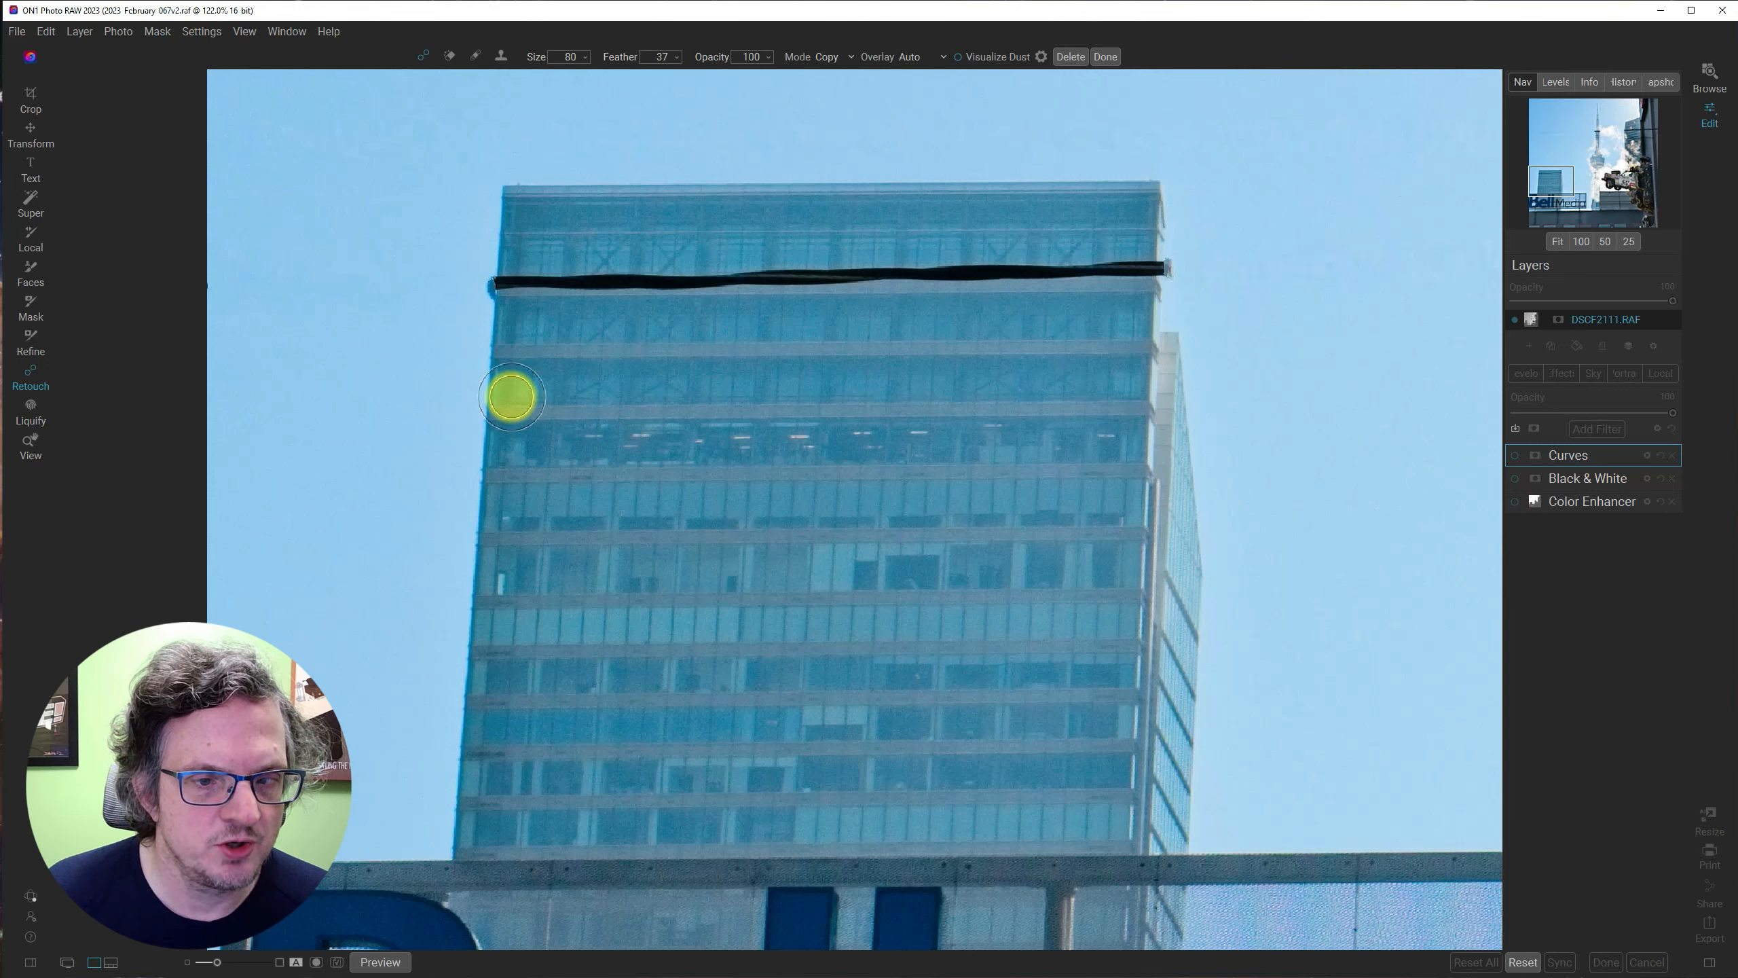
left_click_drag(511, 397, 1118, 395)
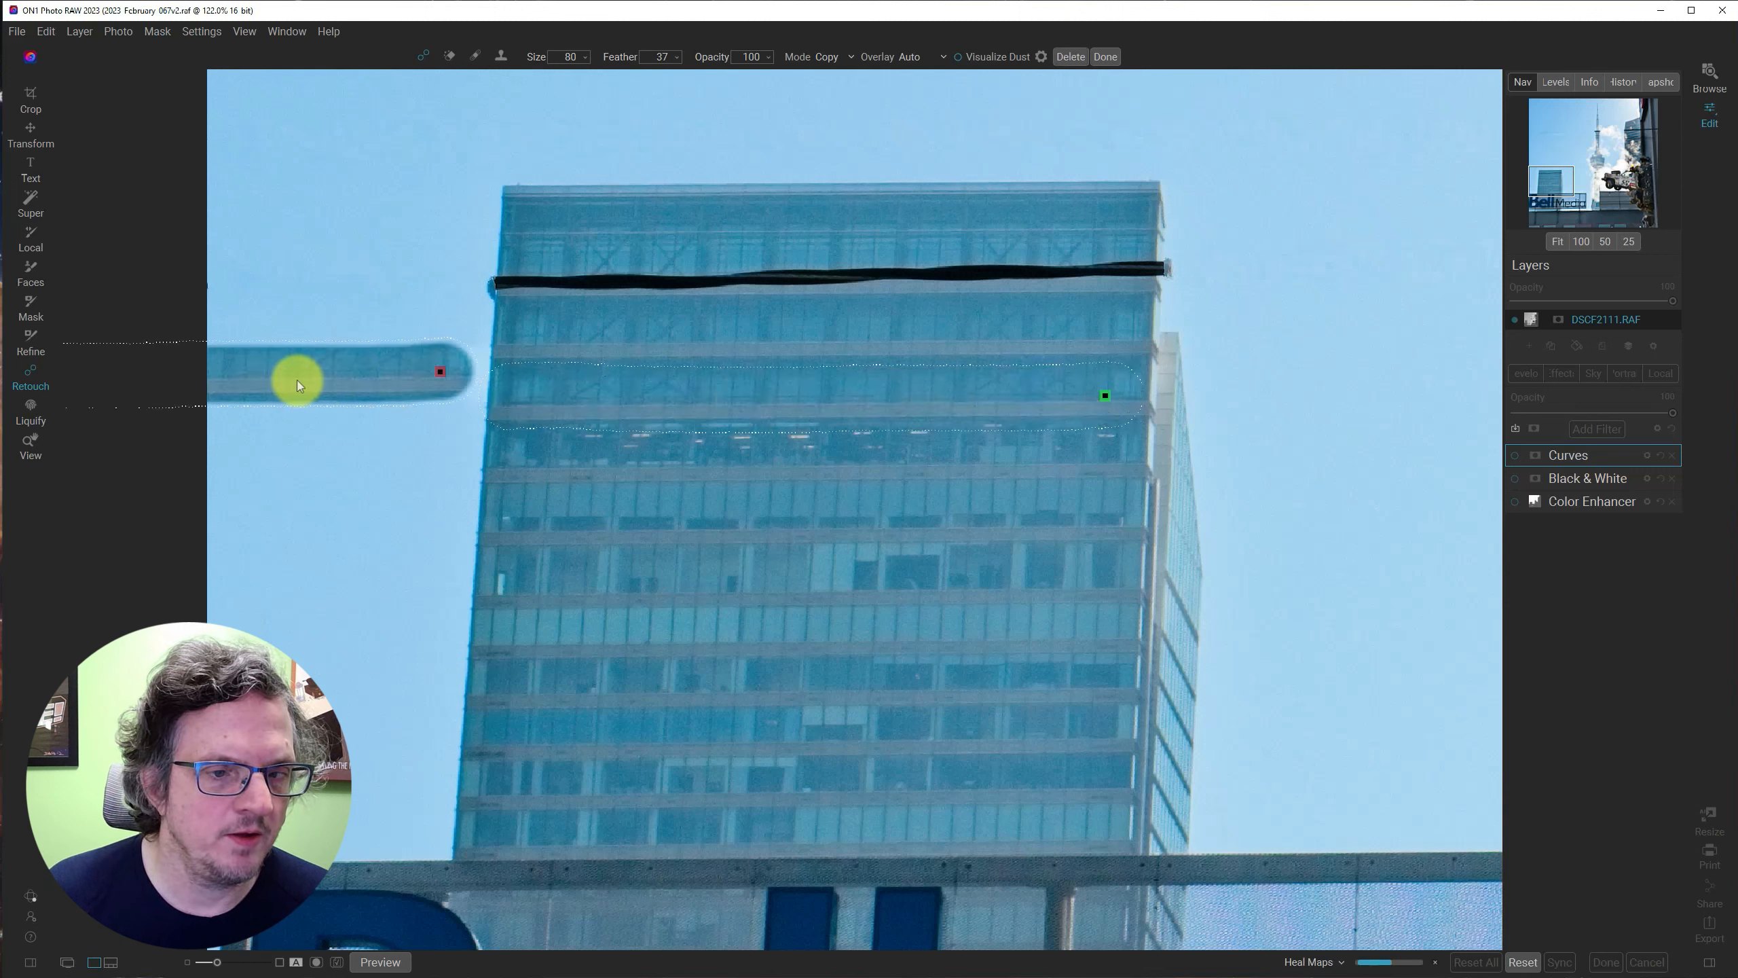
mouse_move(297, 385)
left_mouse_down()
mouse_move(637, 292)
mouse_move(966, 277)
left_mouse_up()
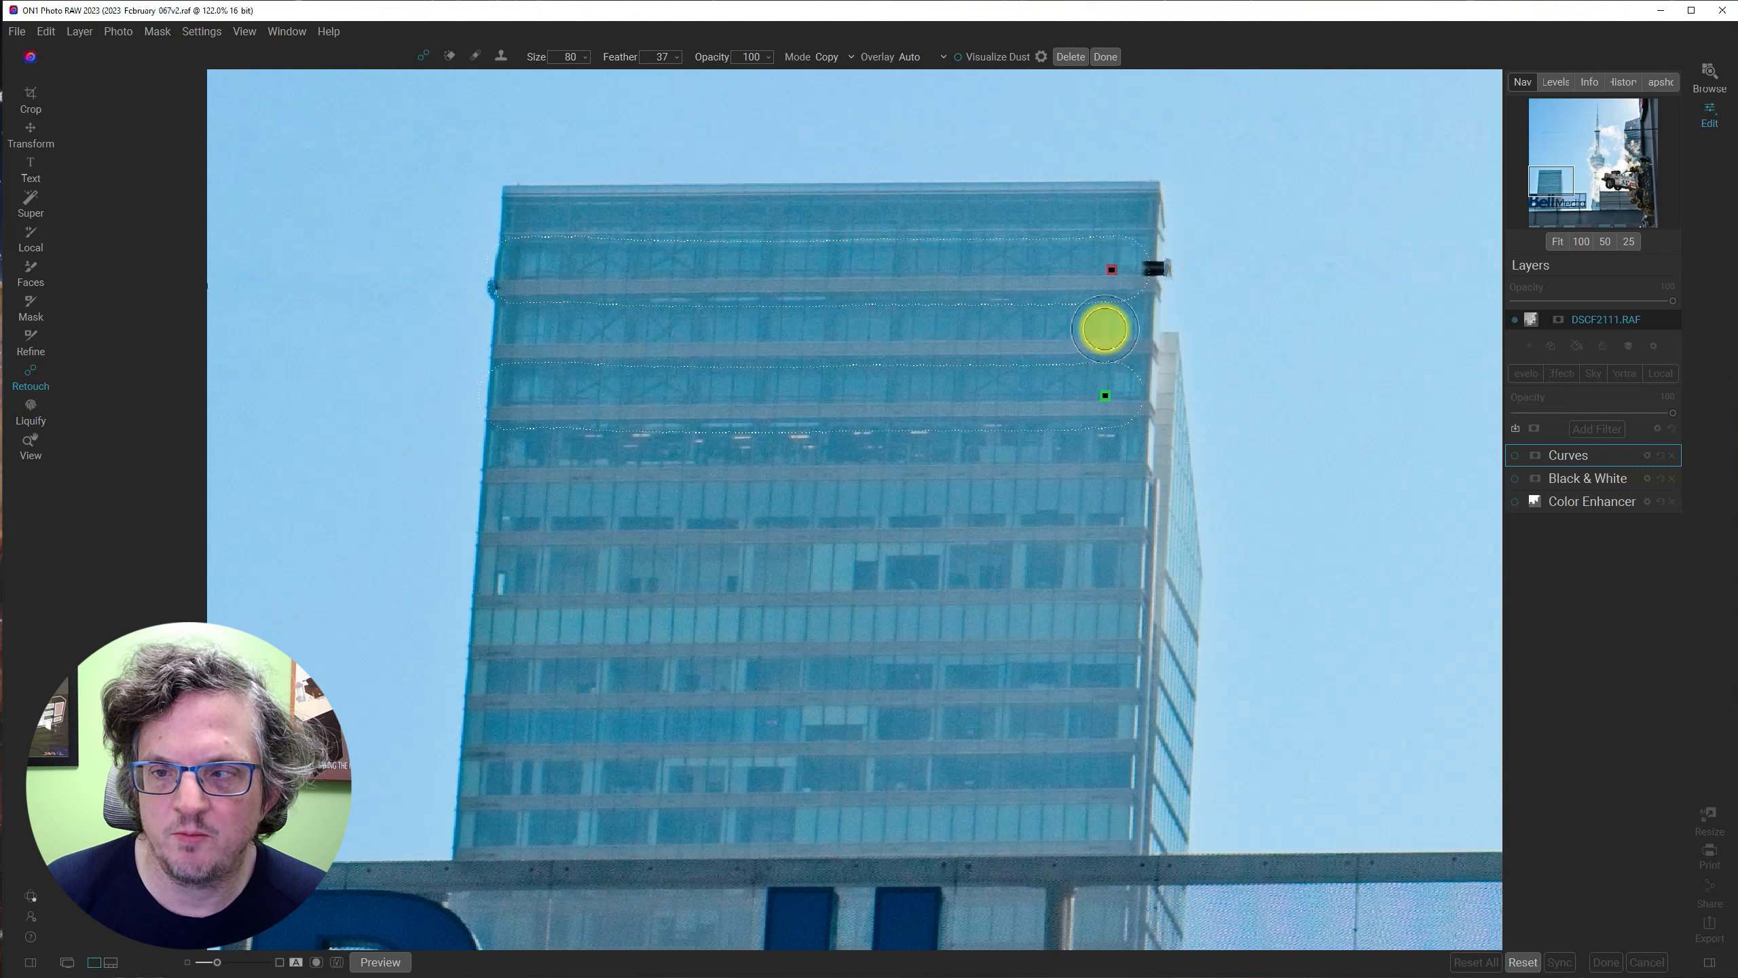
Paint a short window patch at the office tower's corner and move it onto the leftover cable end.
left_click(1104, 330)
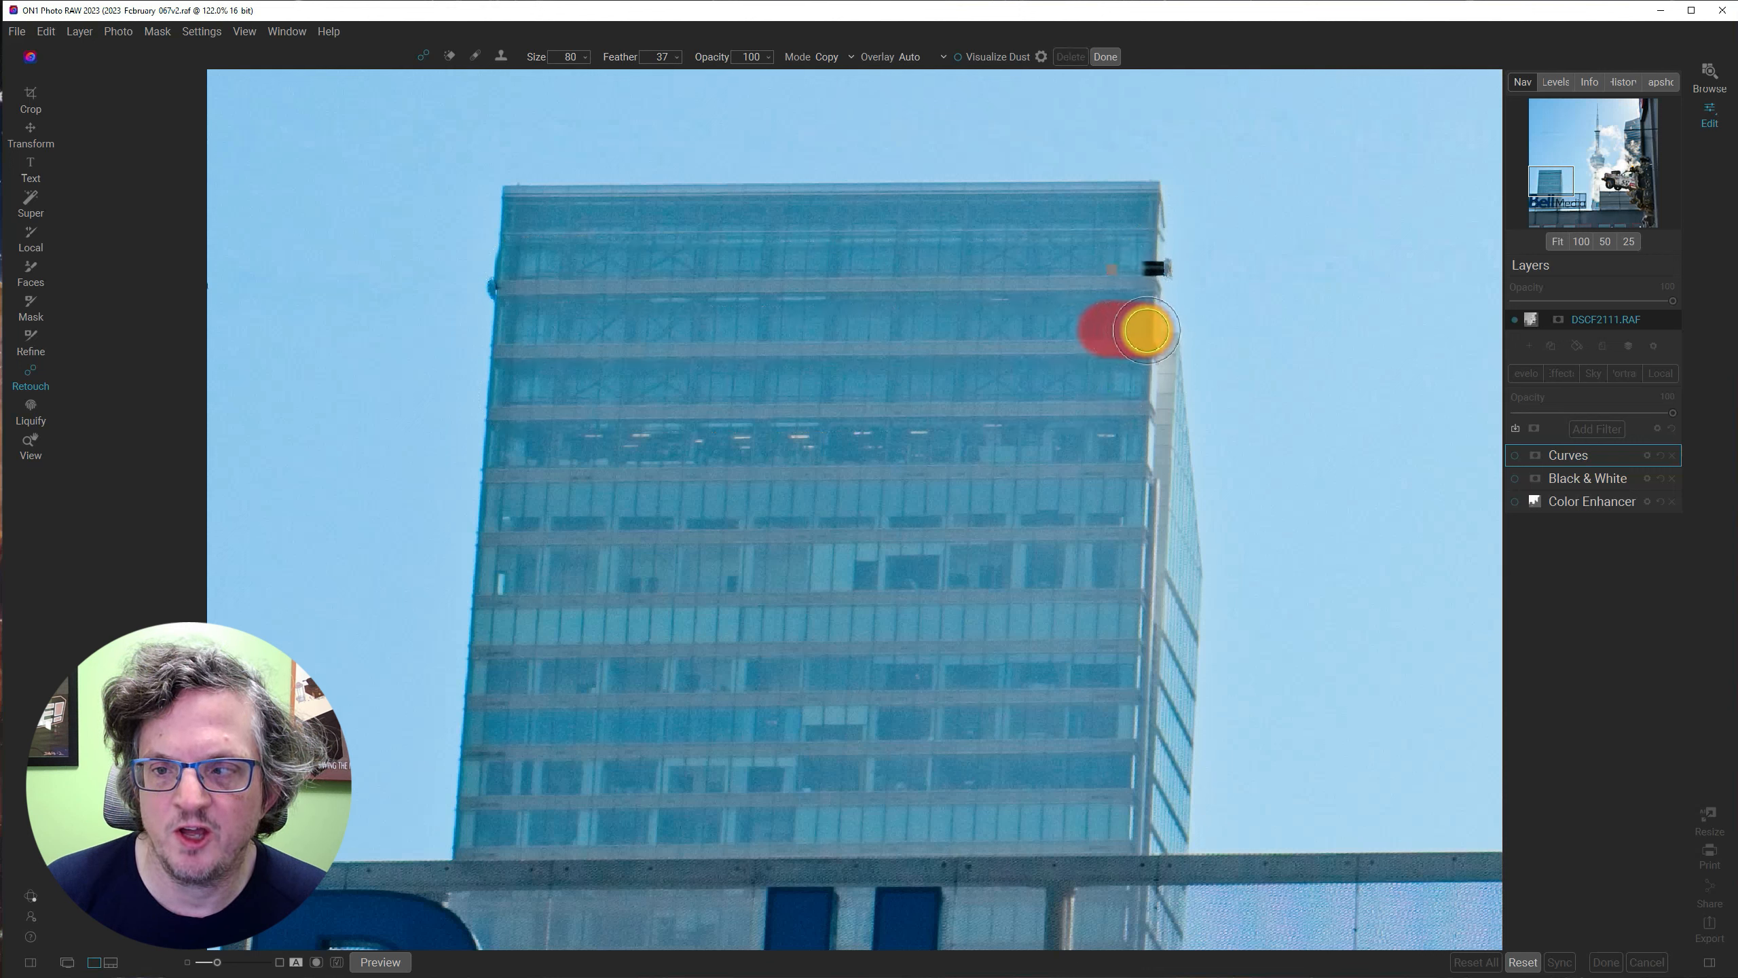
left_click(1146, 331)
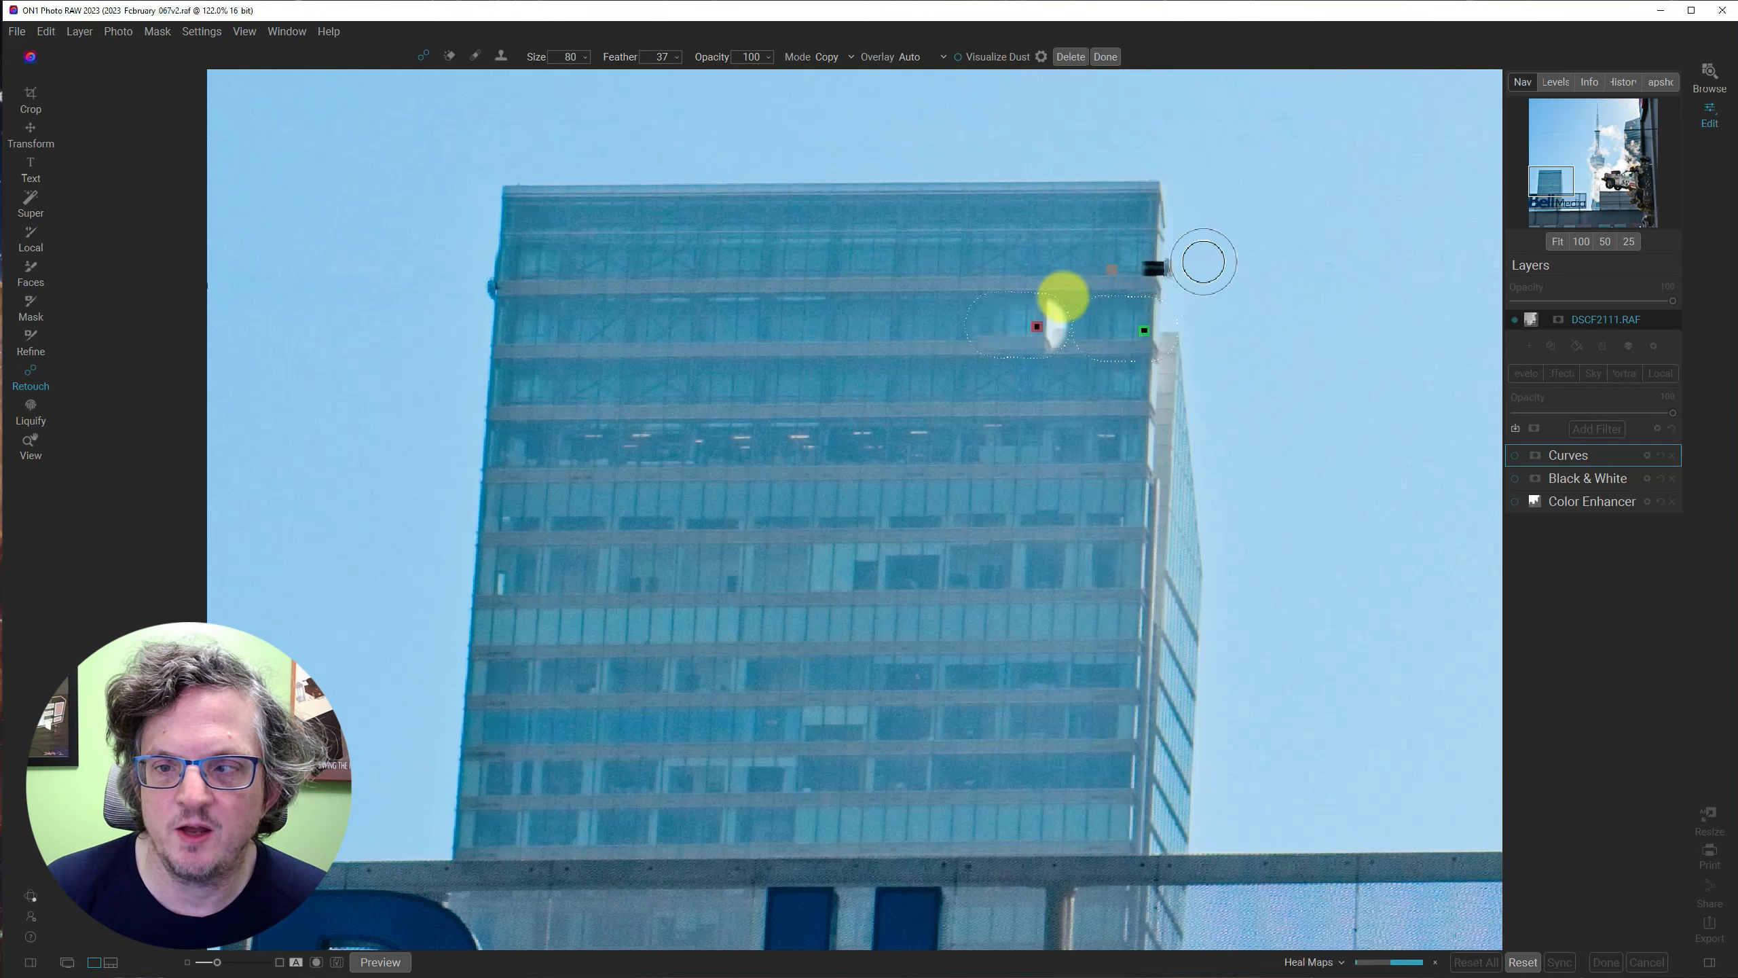
left_click_drag(1021, 320, 1144, 267)
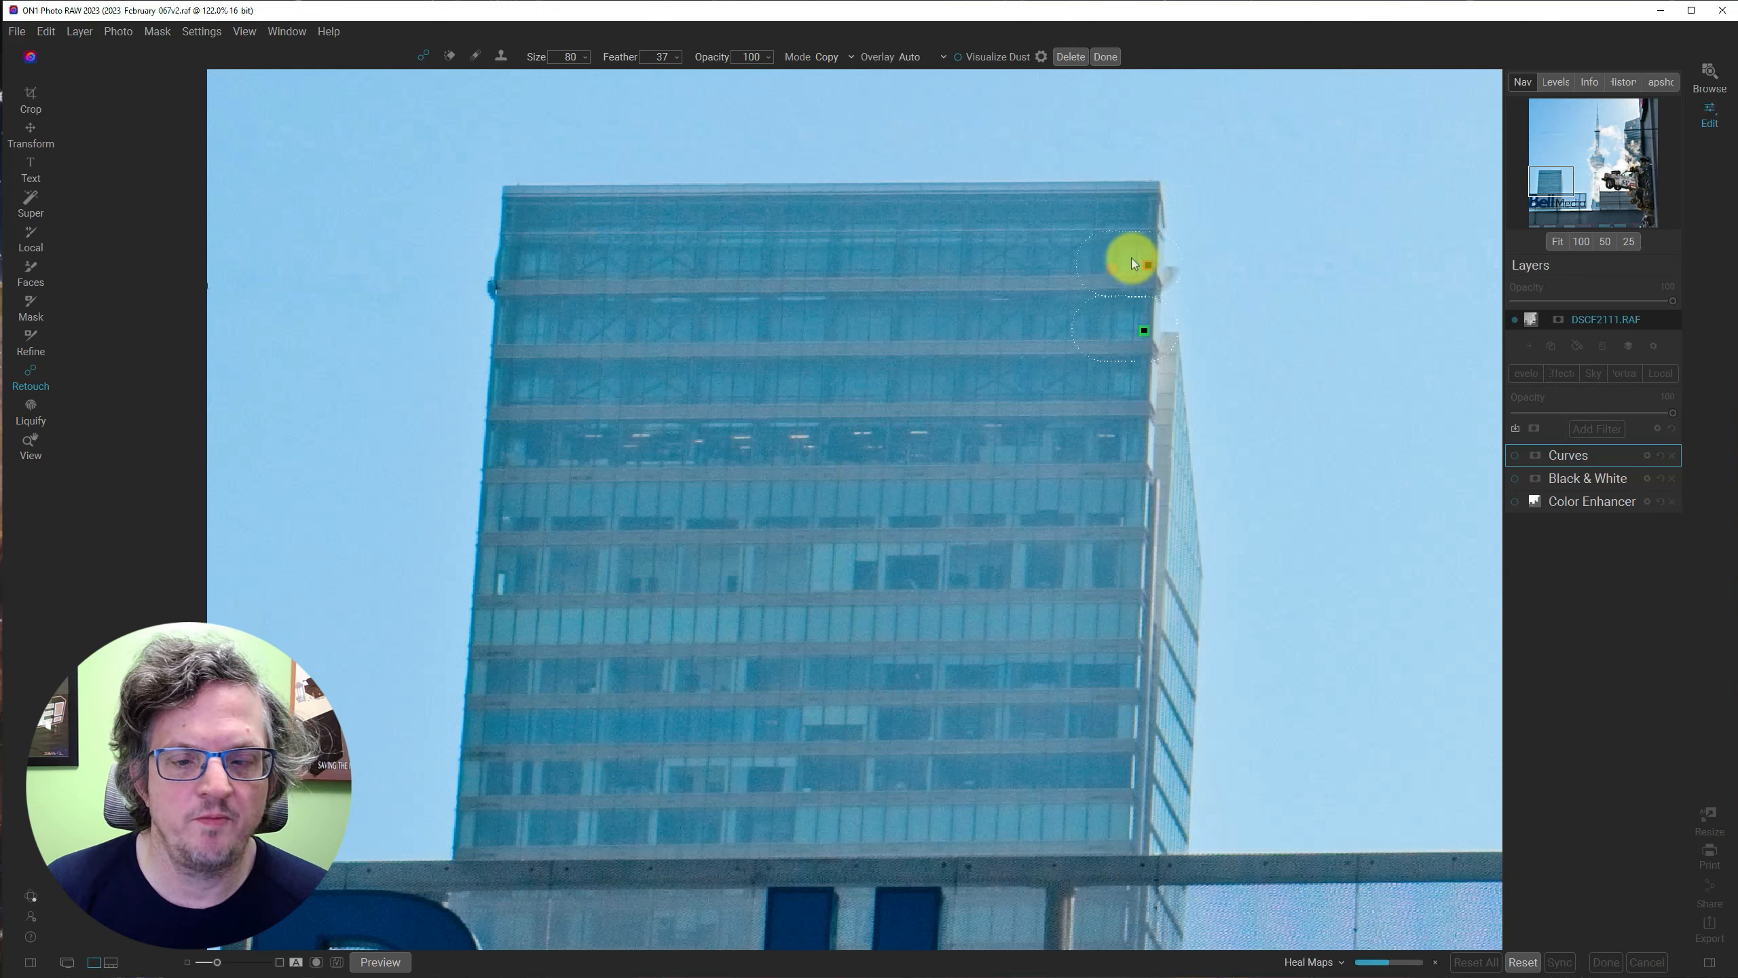
left_click(1558, 241)
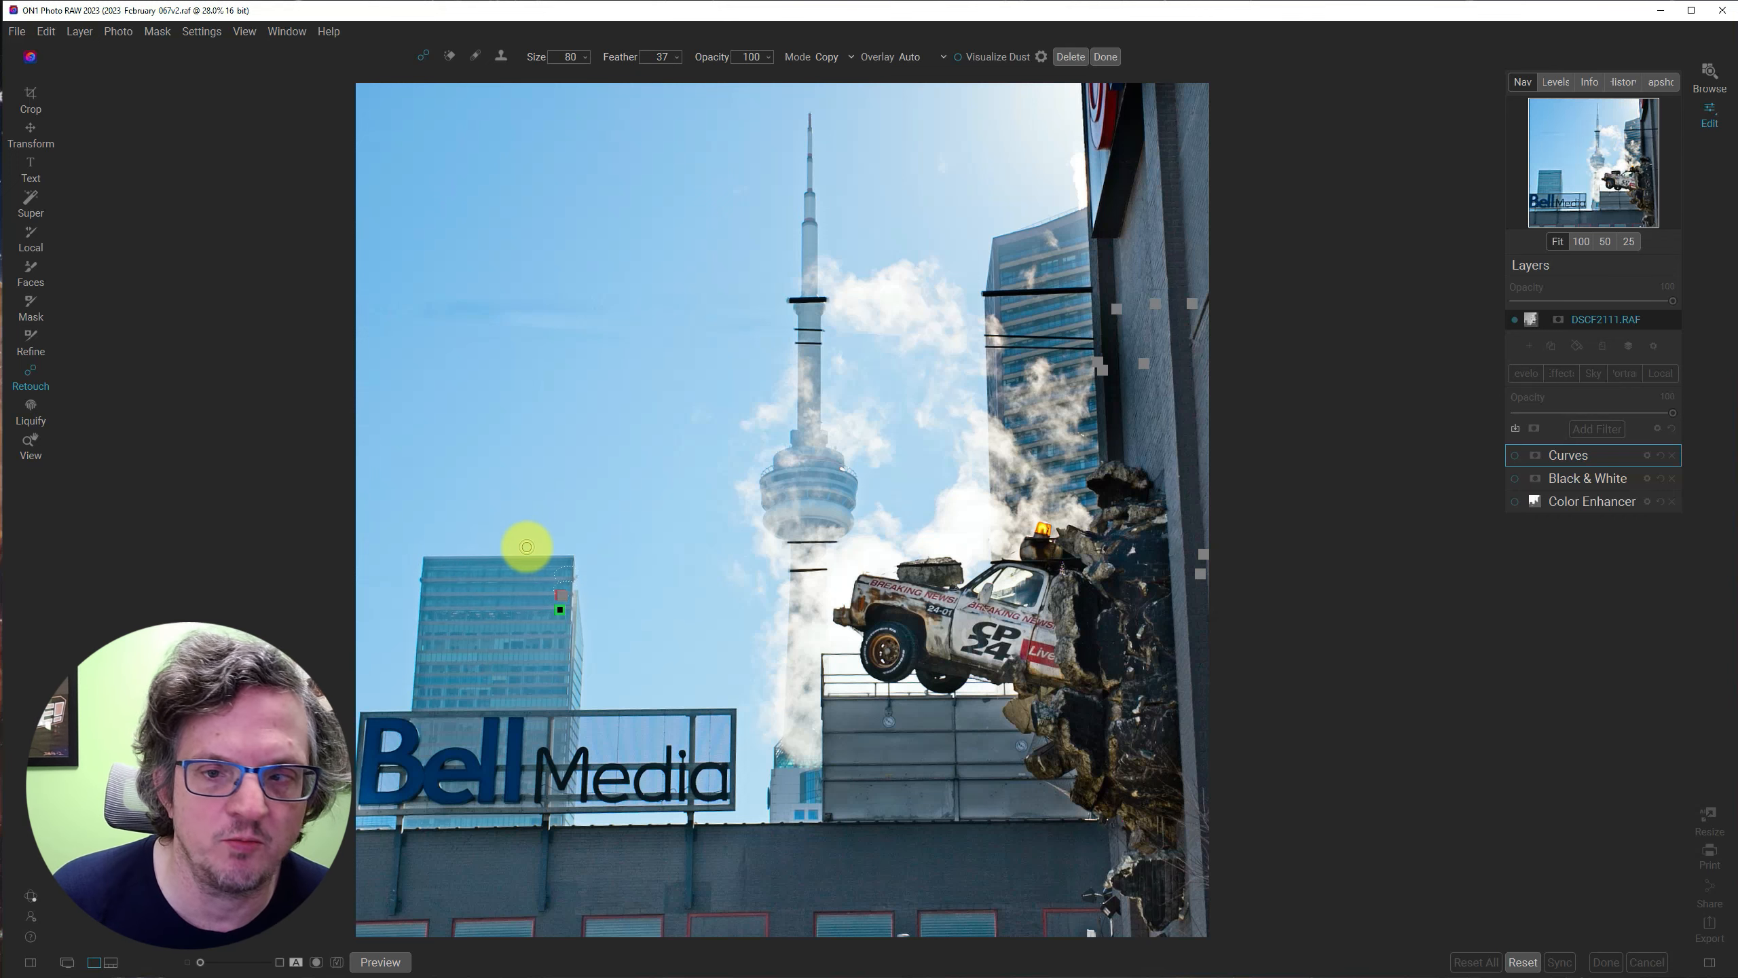
Clone over the lower of the two cable pieces below the CN Tower pod with the Clone Stamp at size 100.
left_click(1582, 242)
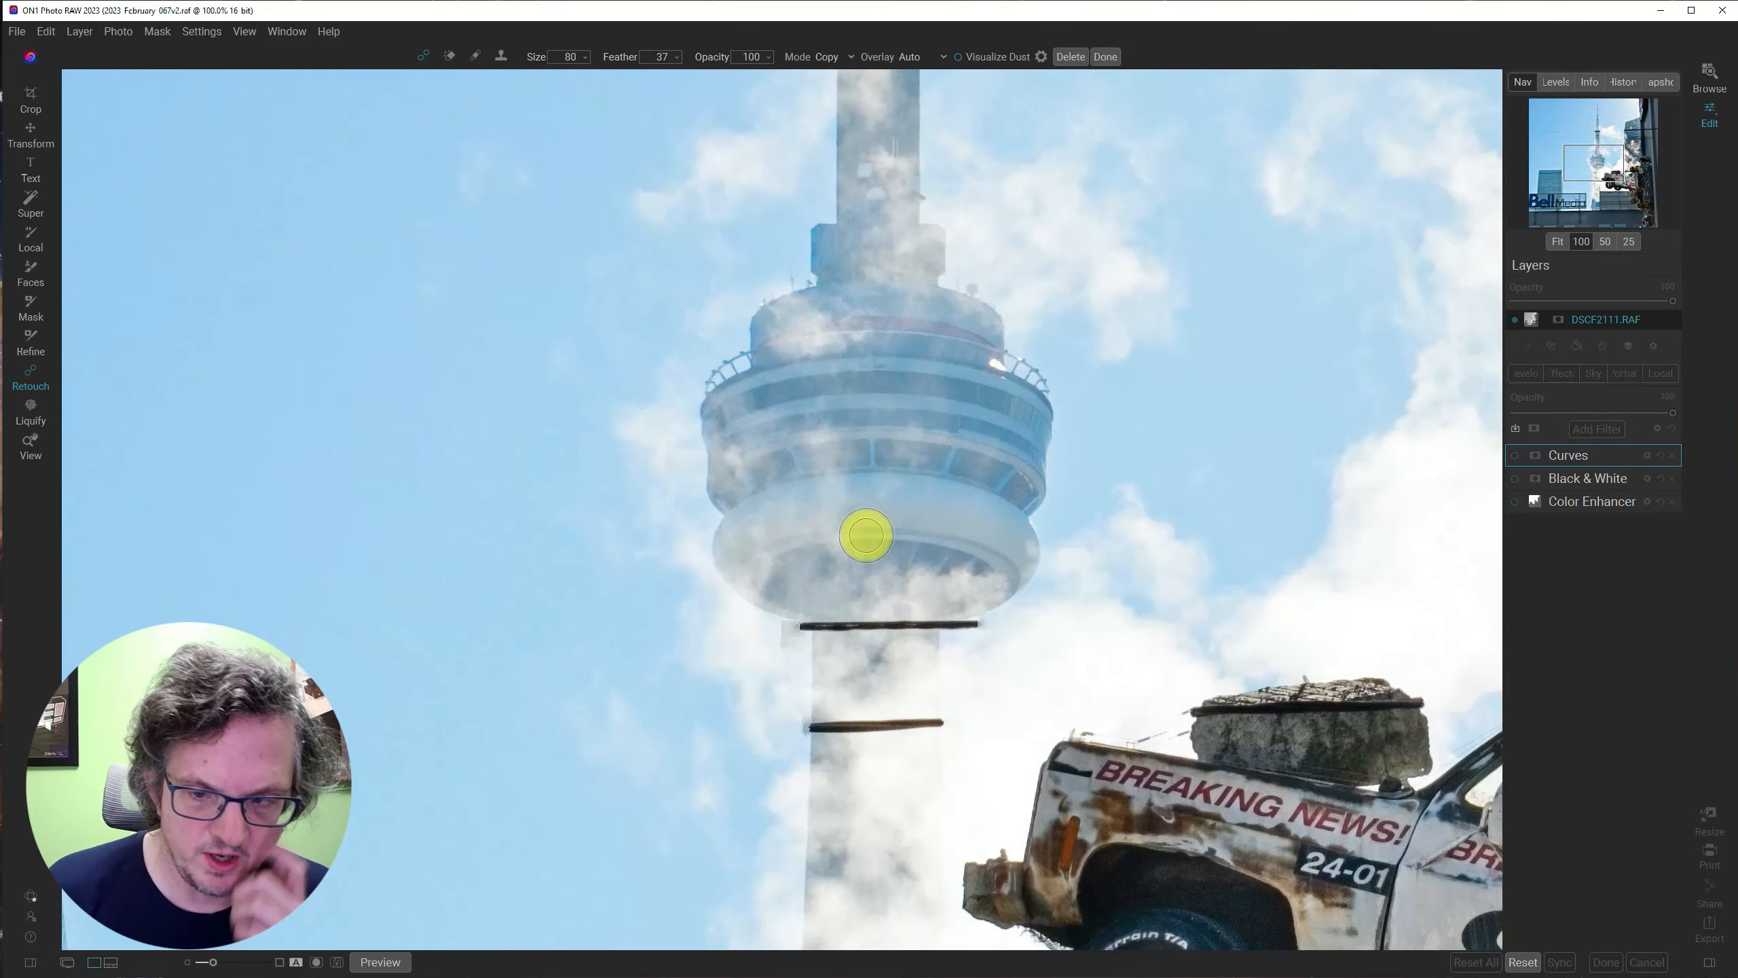
left_click_drag(861, 633, 674, 407)
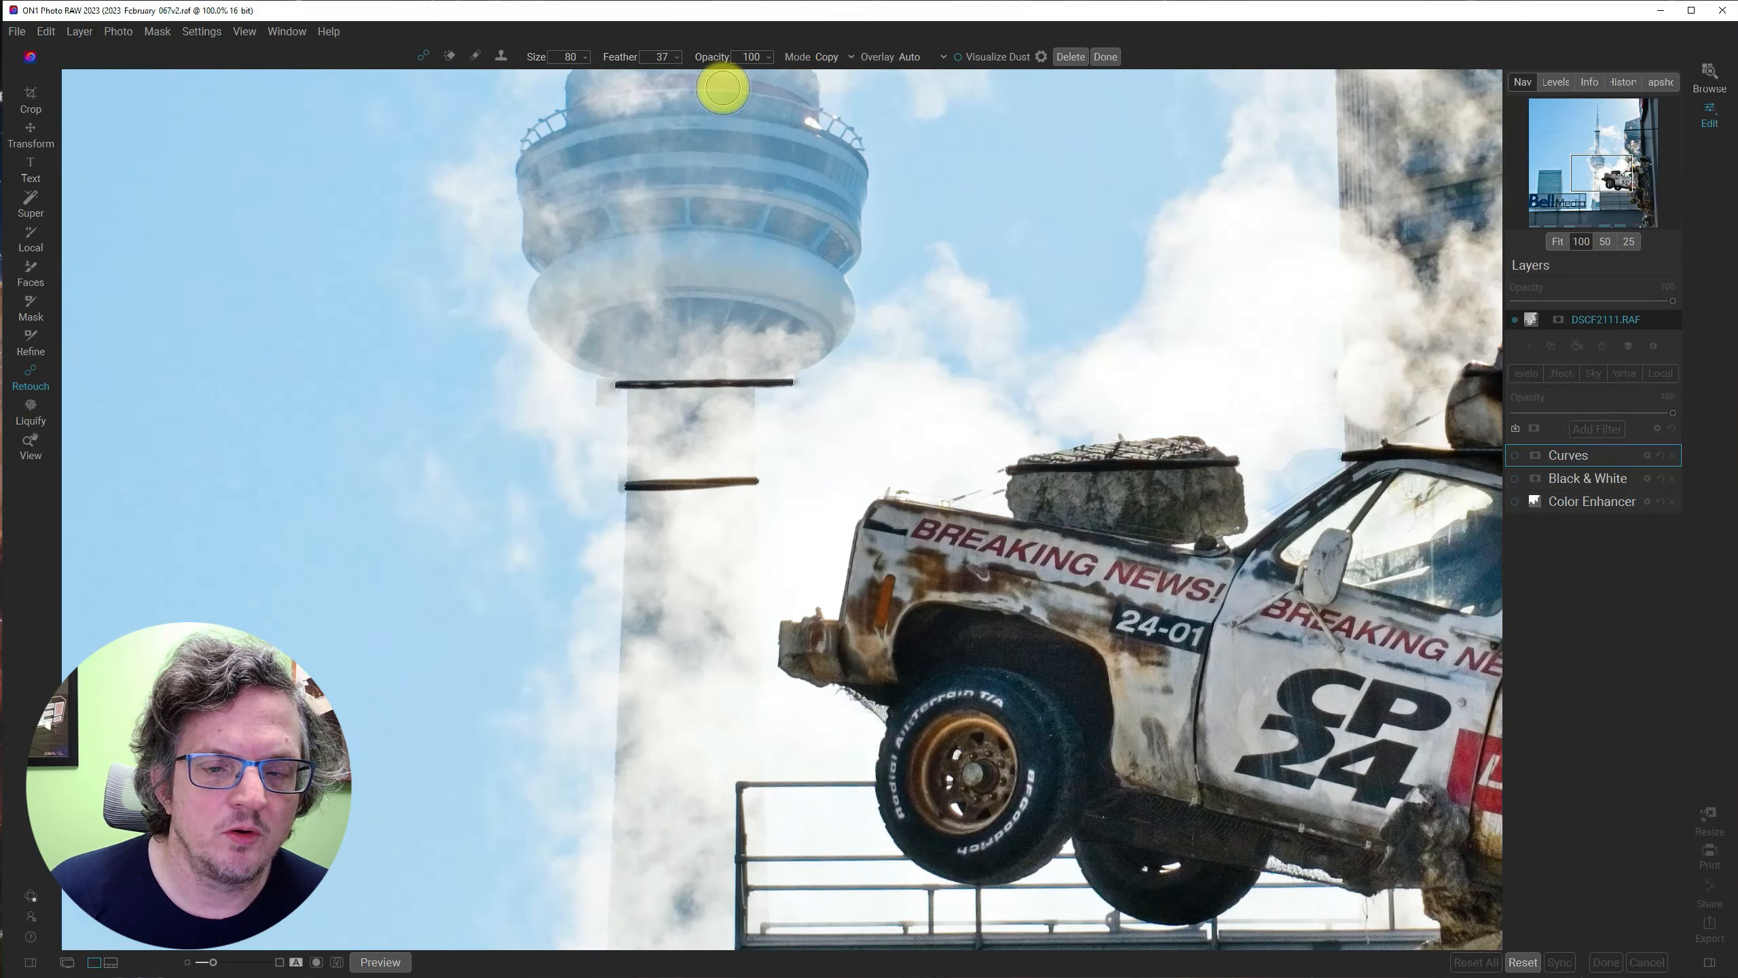
left_click(499, 61)
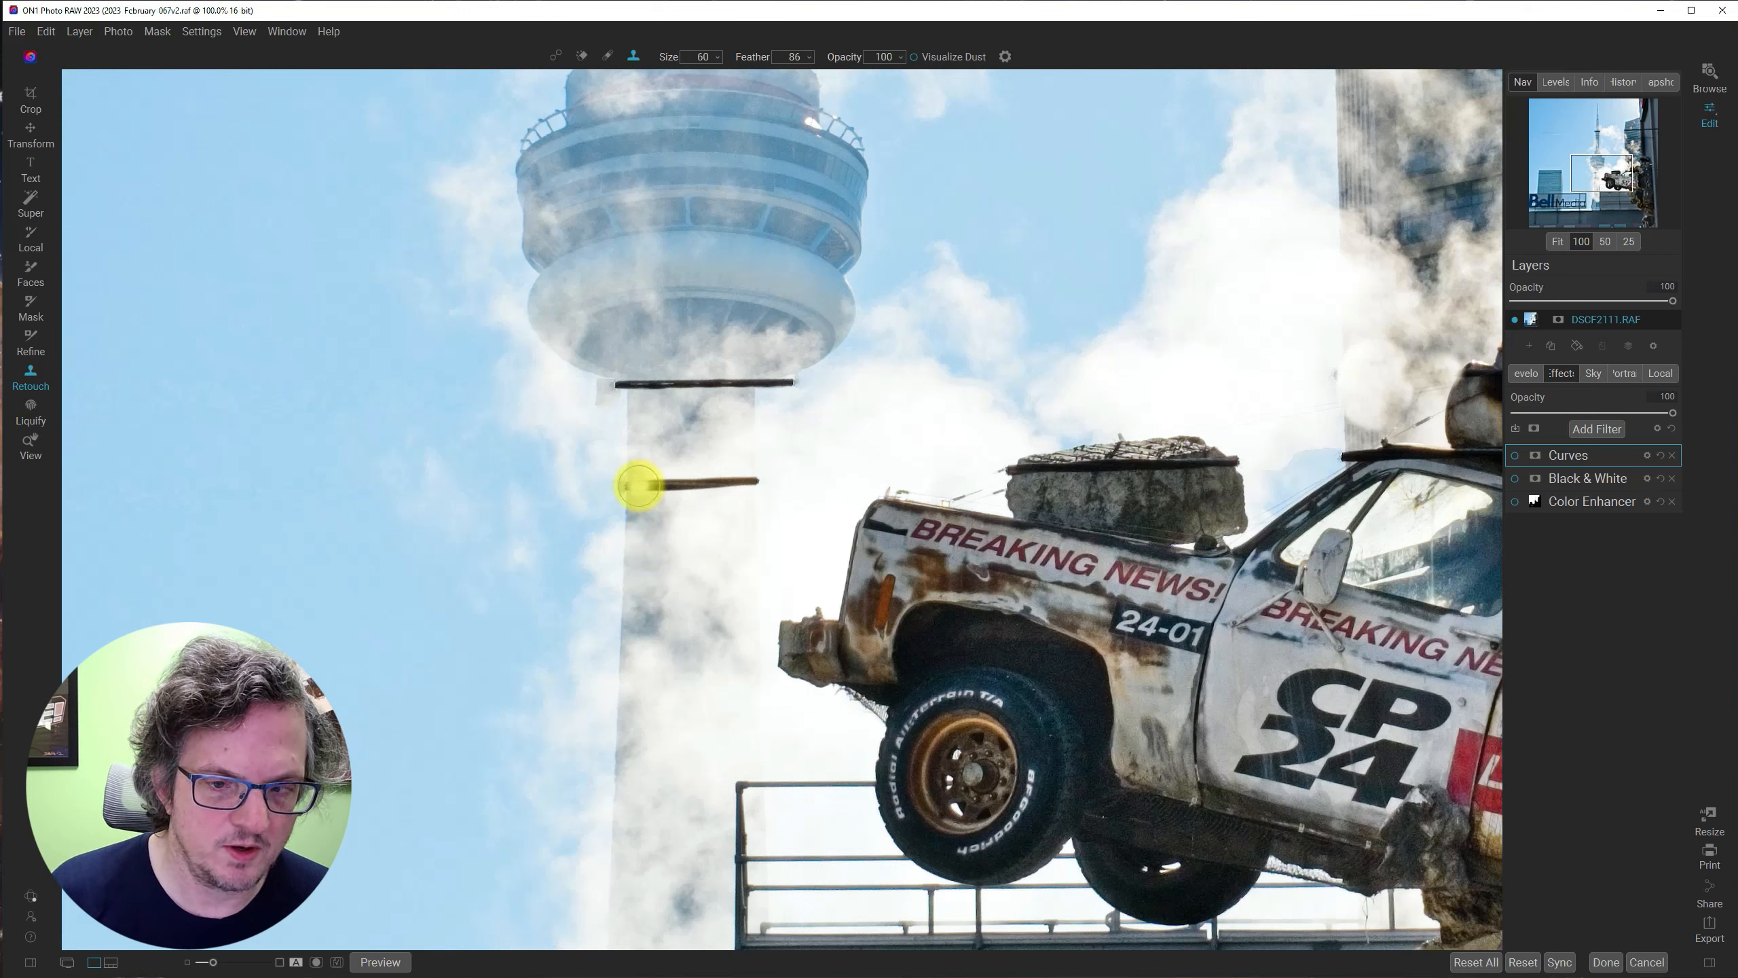
key("bracketright")
key("bracketright")
key("bracketright")
key("bracketright")
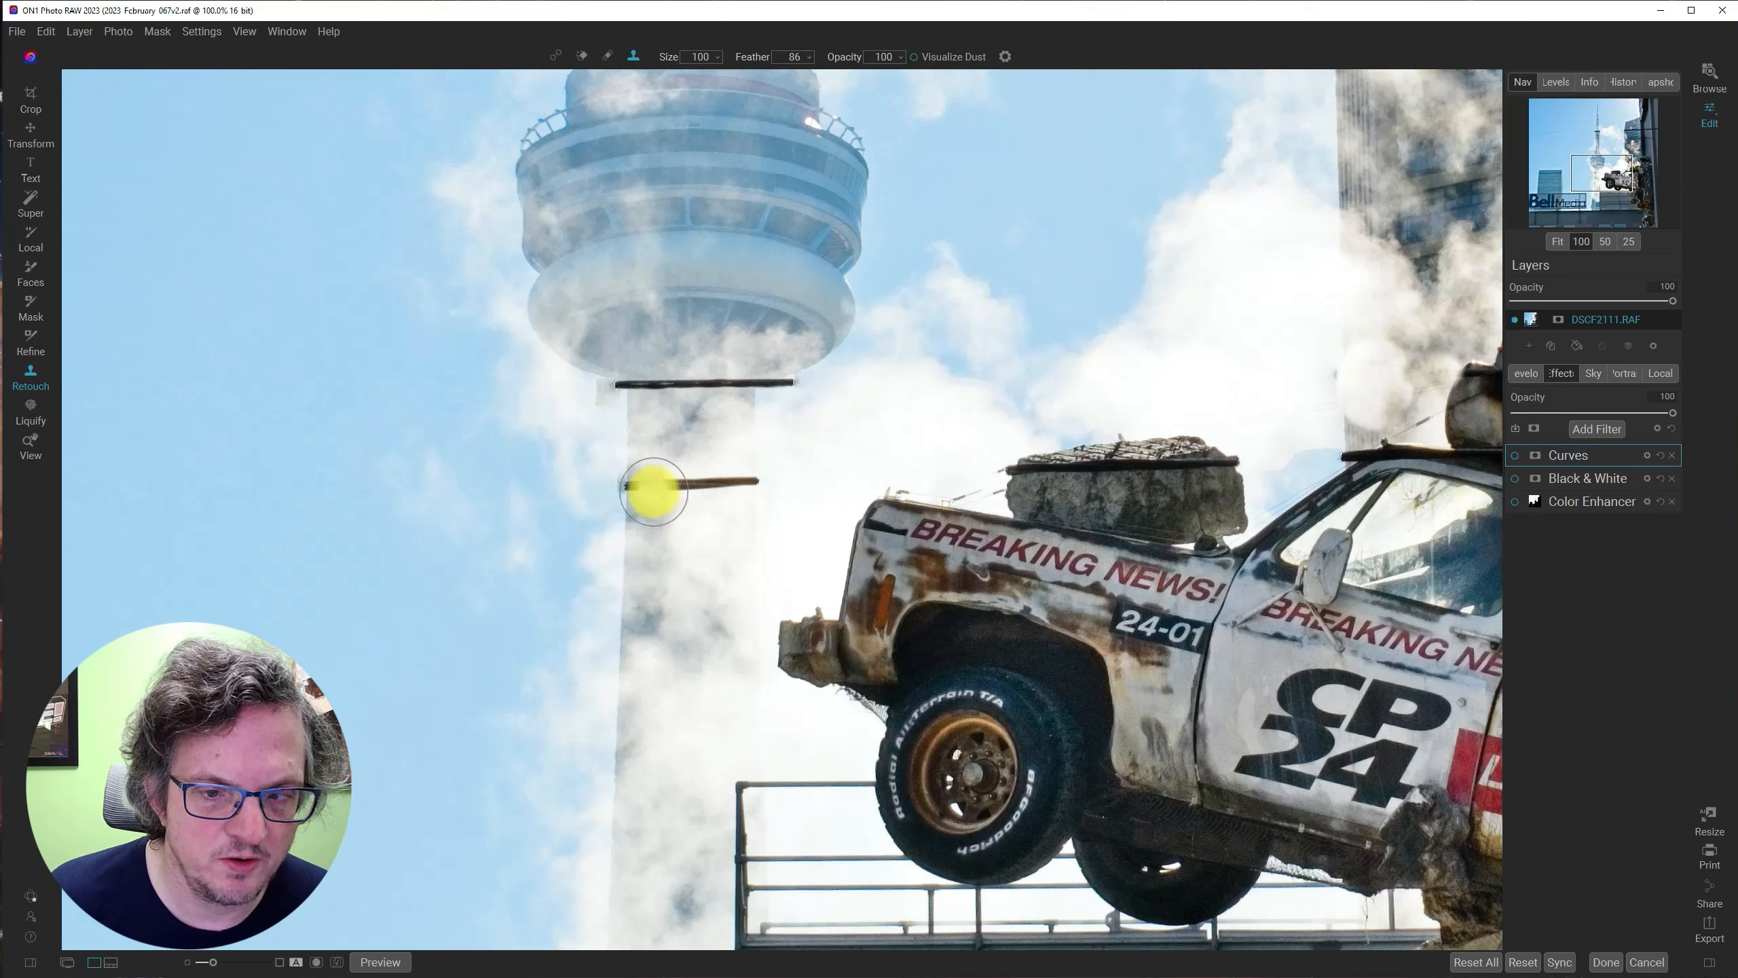
left_click_drag(642, 486, 749, 482)
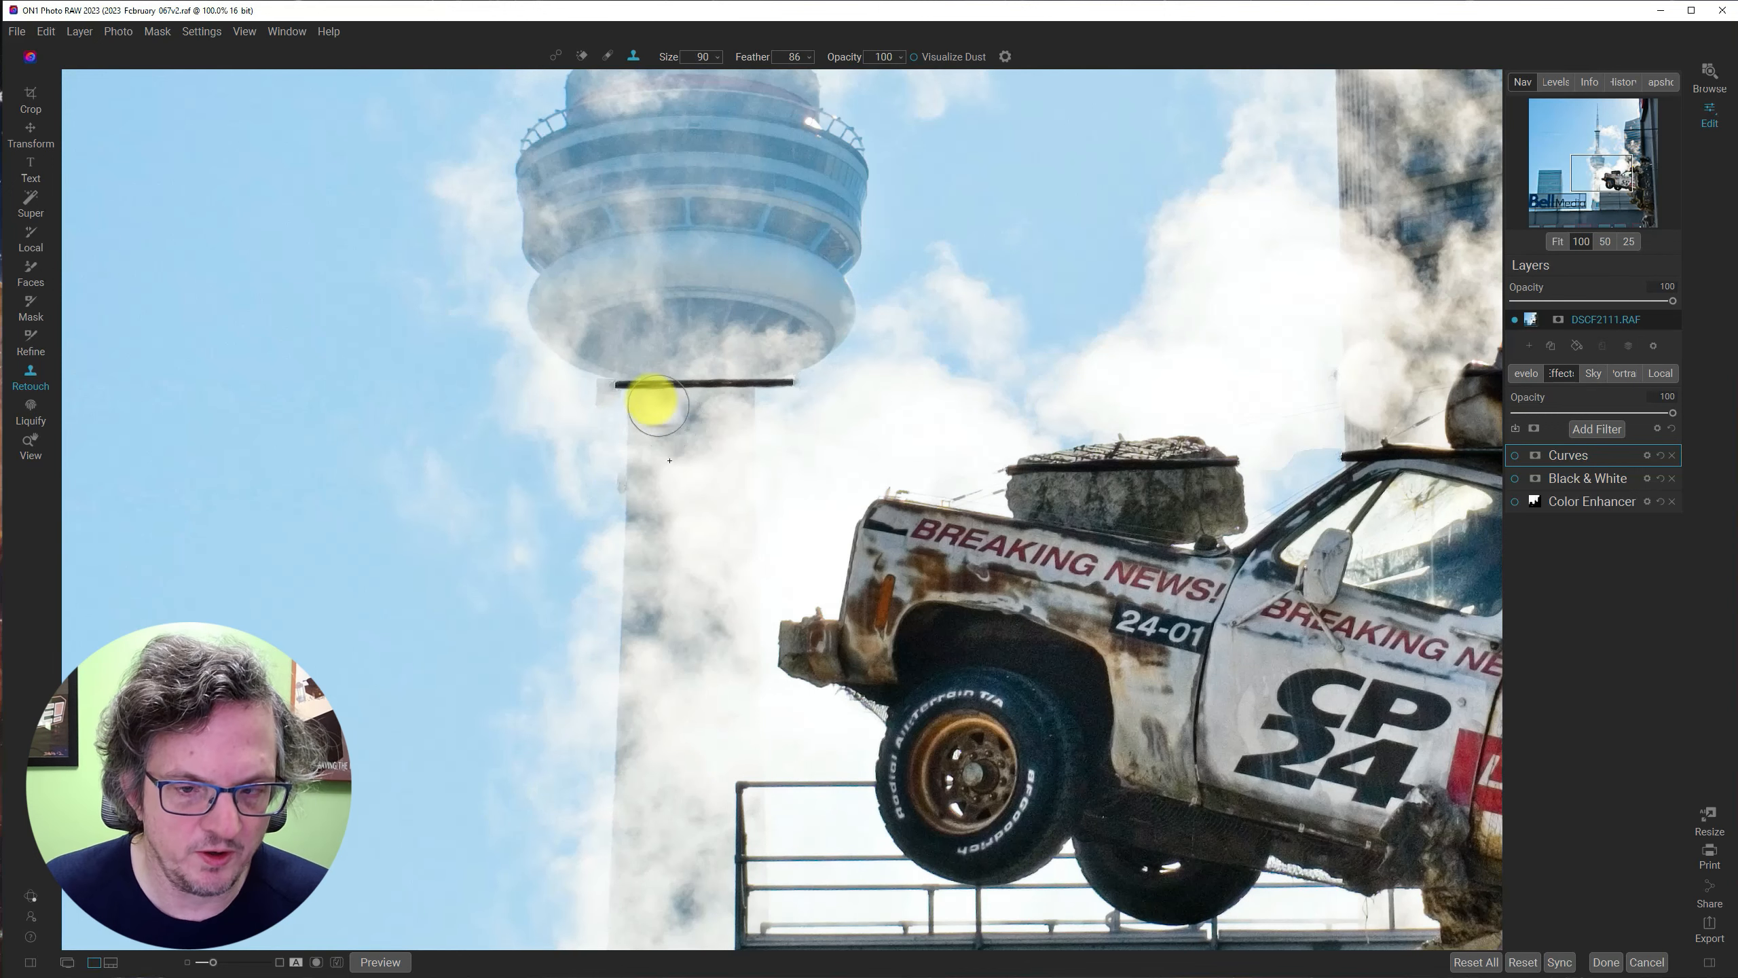
Try to clone steam over the cable directly beneath the CN Tower pod at size 60, and undo the last stroke.
key("bracketleft")
key("bracketleft")
key("bracketleft")
key("bracketleft")
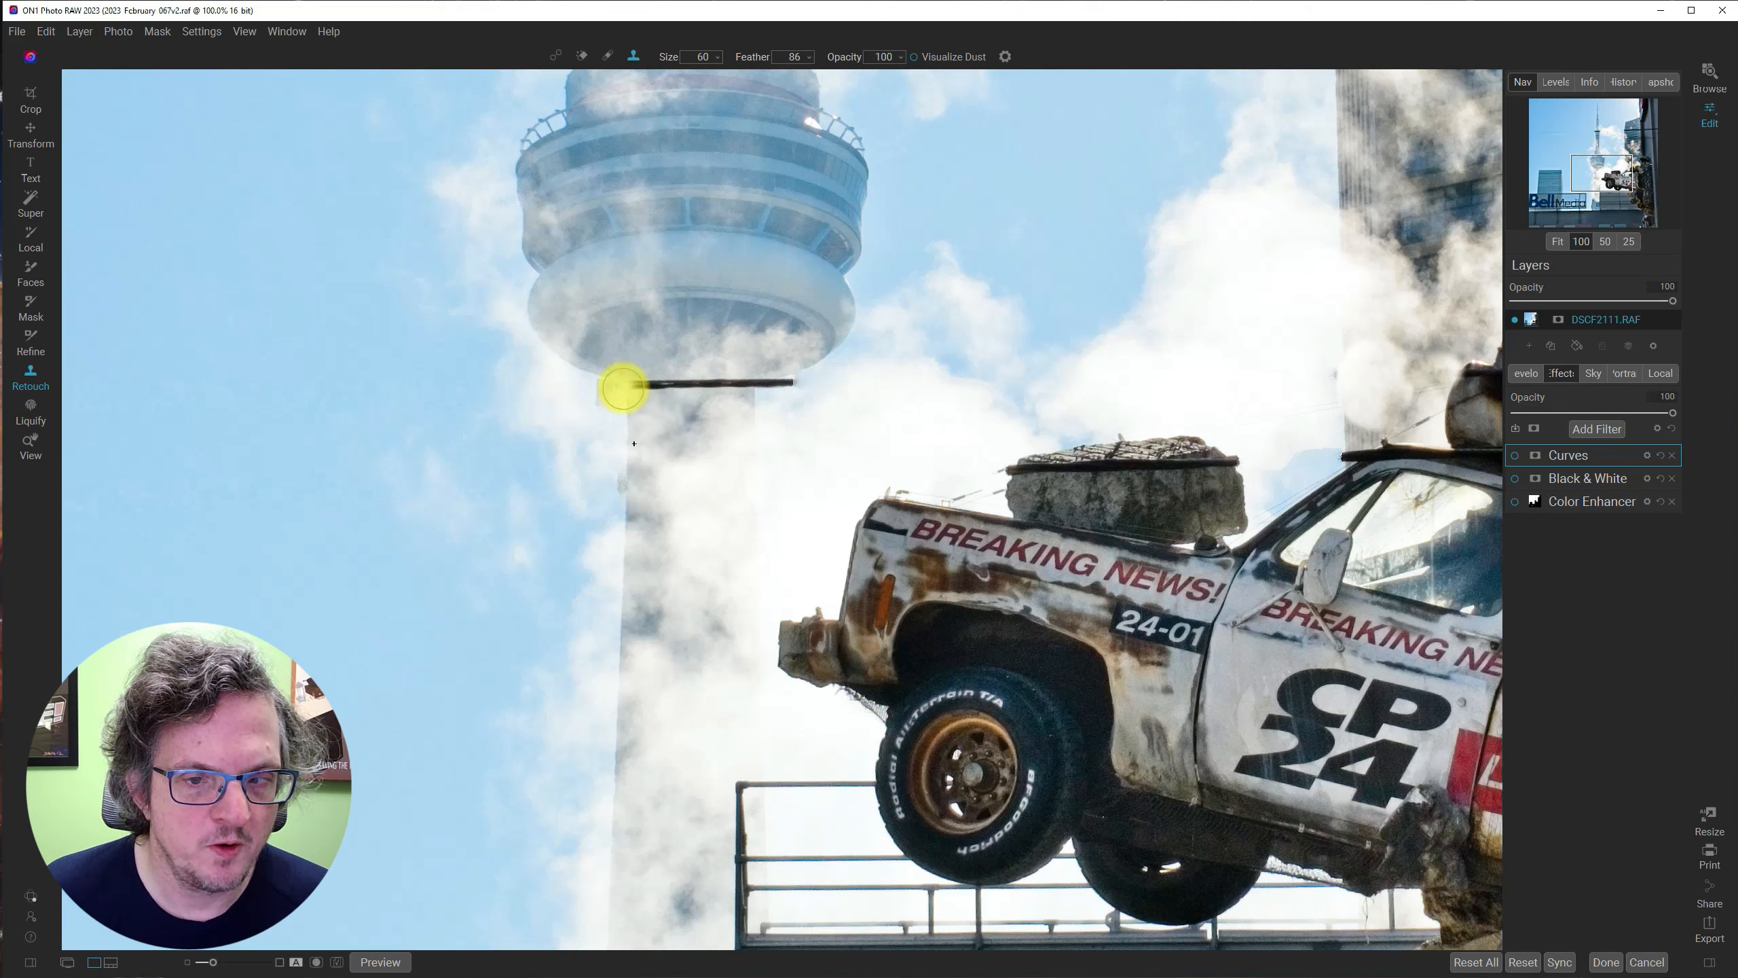
left_click_drag(621, 386, 778, 384)
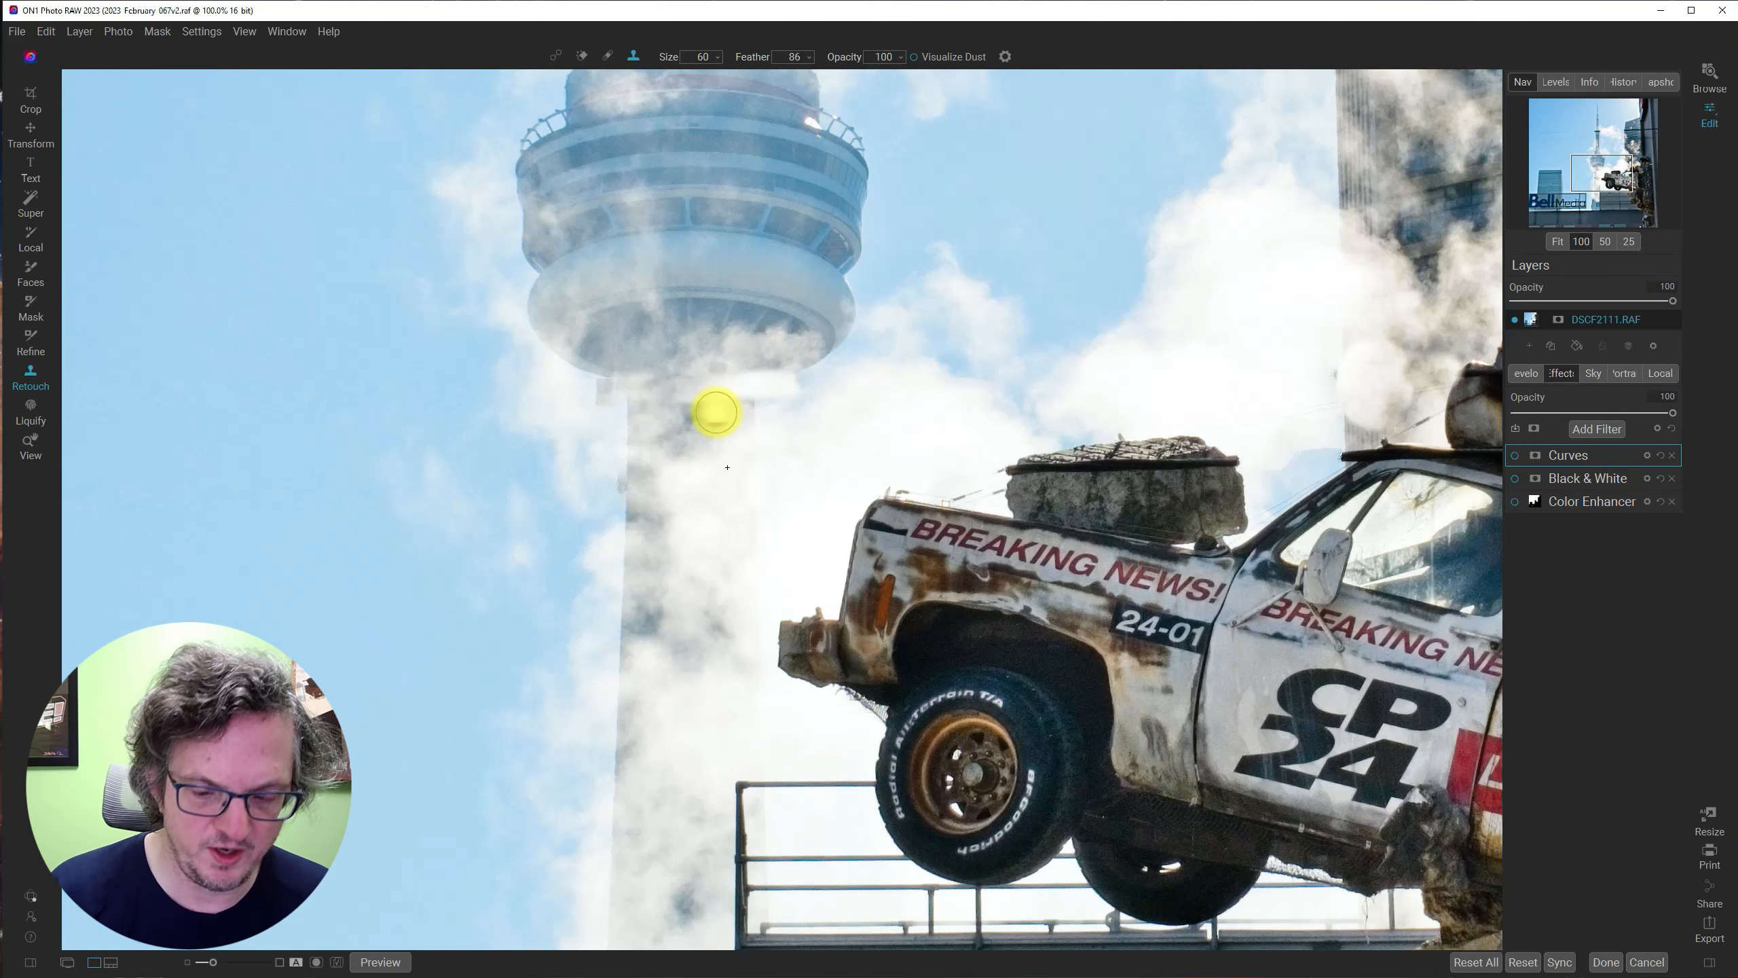
key("ctrl+0")
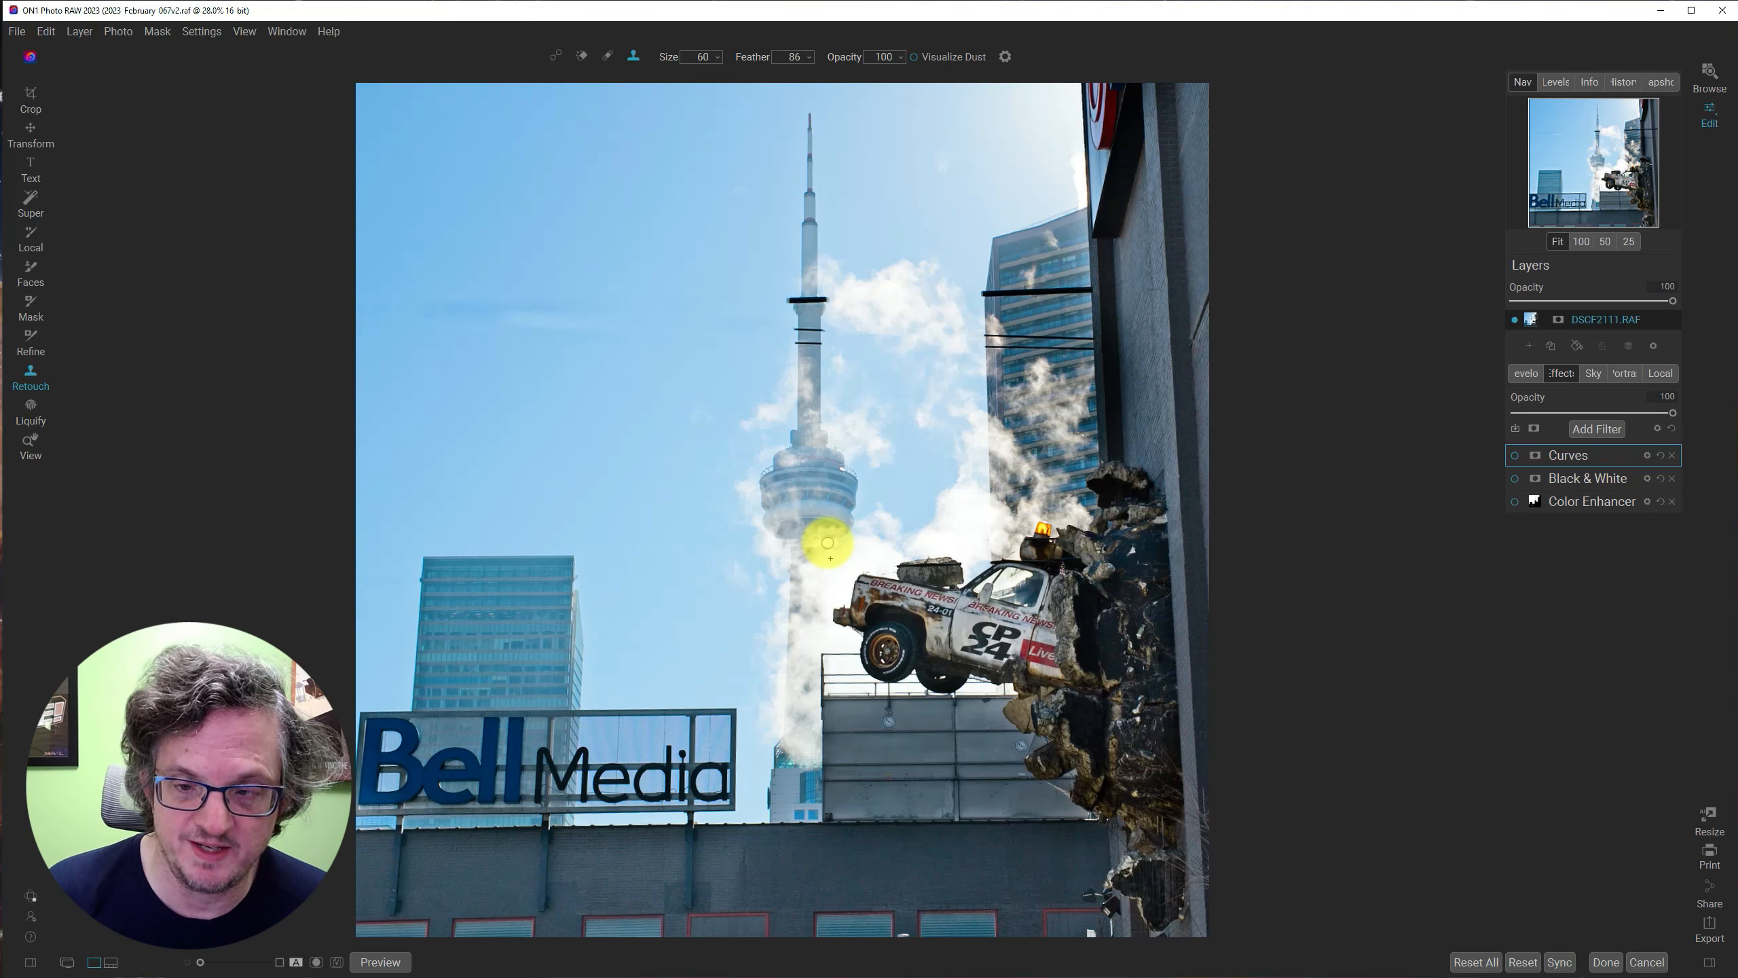
left_click(1582, 241)
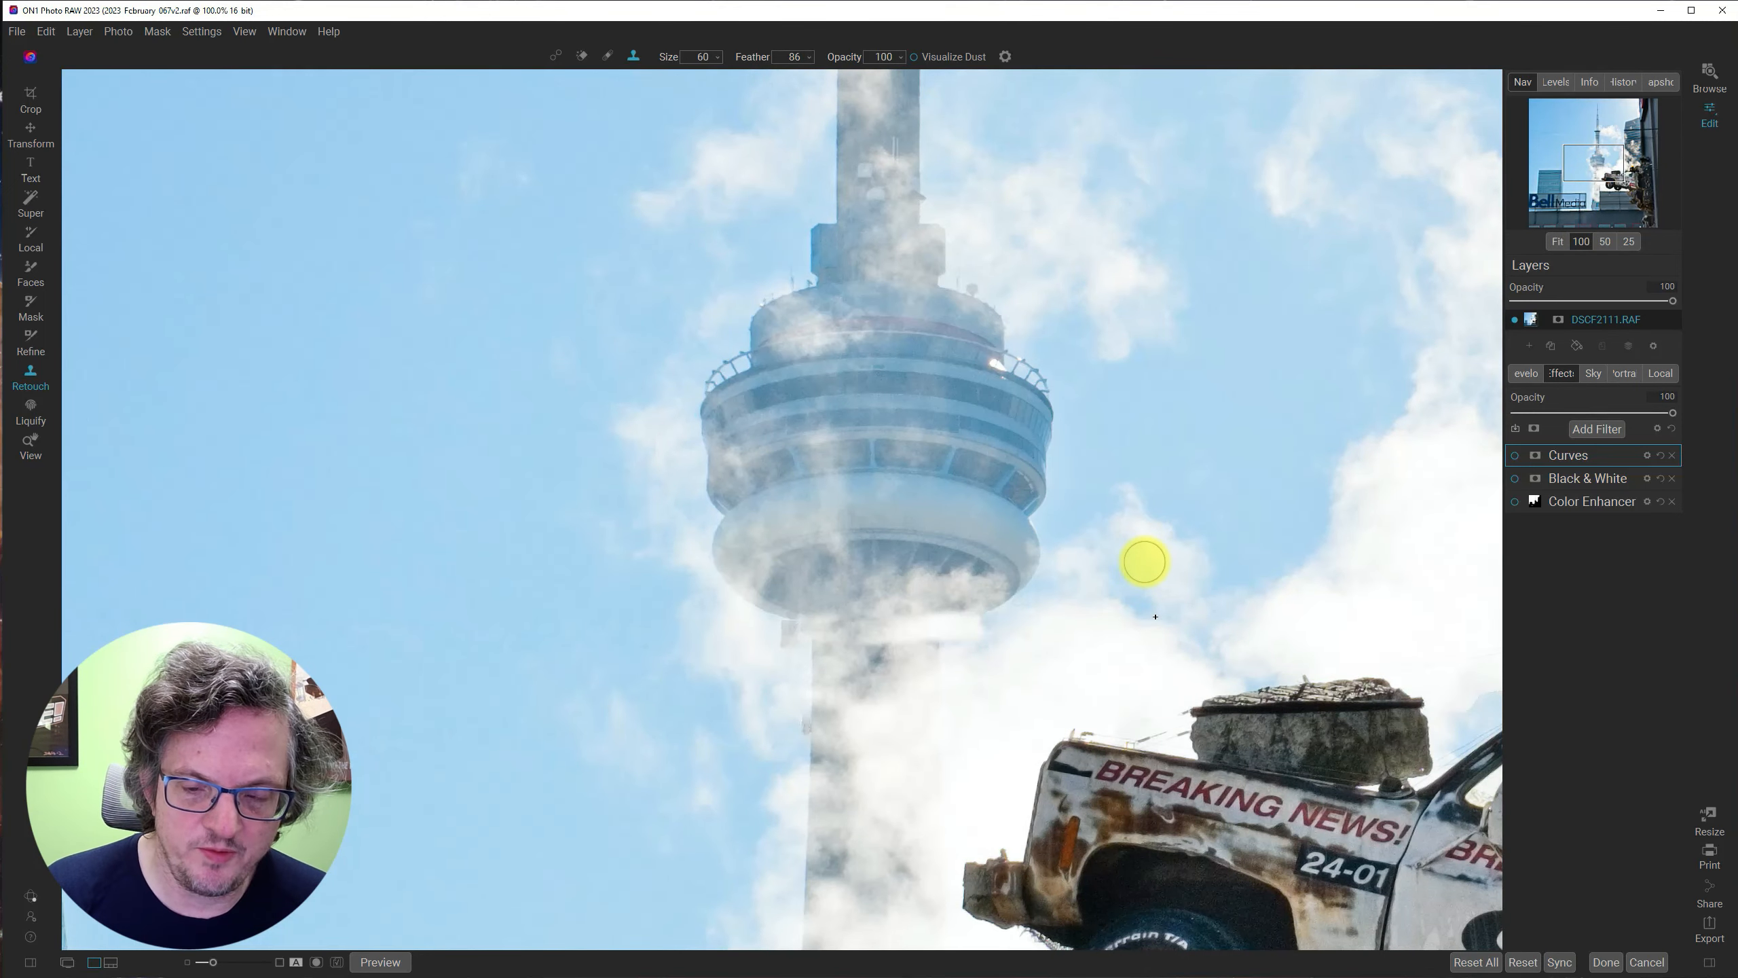
key("ctrl+z")
Erase the cable directly beneath the CN Tower pod with the Perfect Eraser at size 25, starting with its outer end.
left_click_drag(213, 962, 218, 962)
left_click(582, 55)
mouse_move(917, 643)
left_mouse_down()
mouse_move(704, 481)
mouse_move(819, 495)
left_mouse_up()
left_click_drag(611, 499, 593, 499)
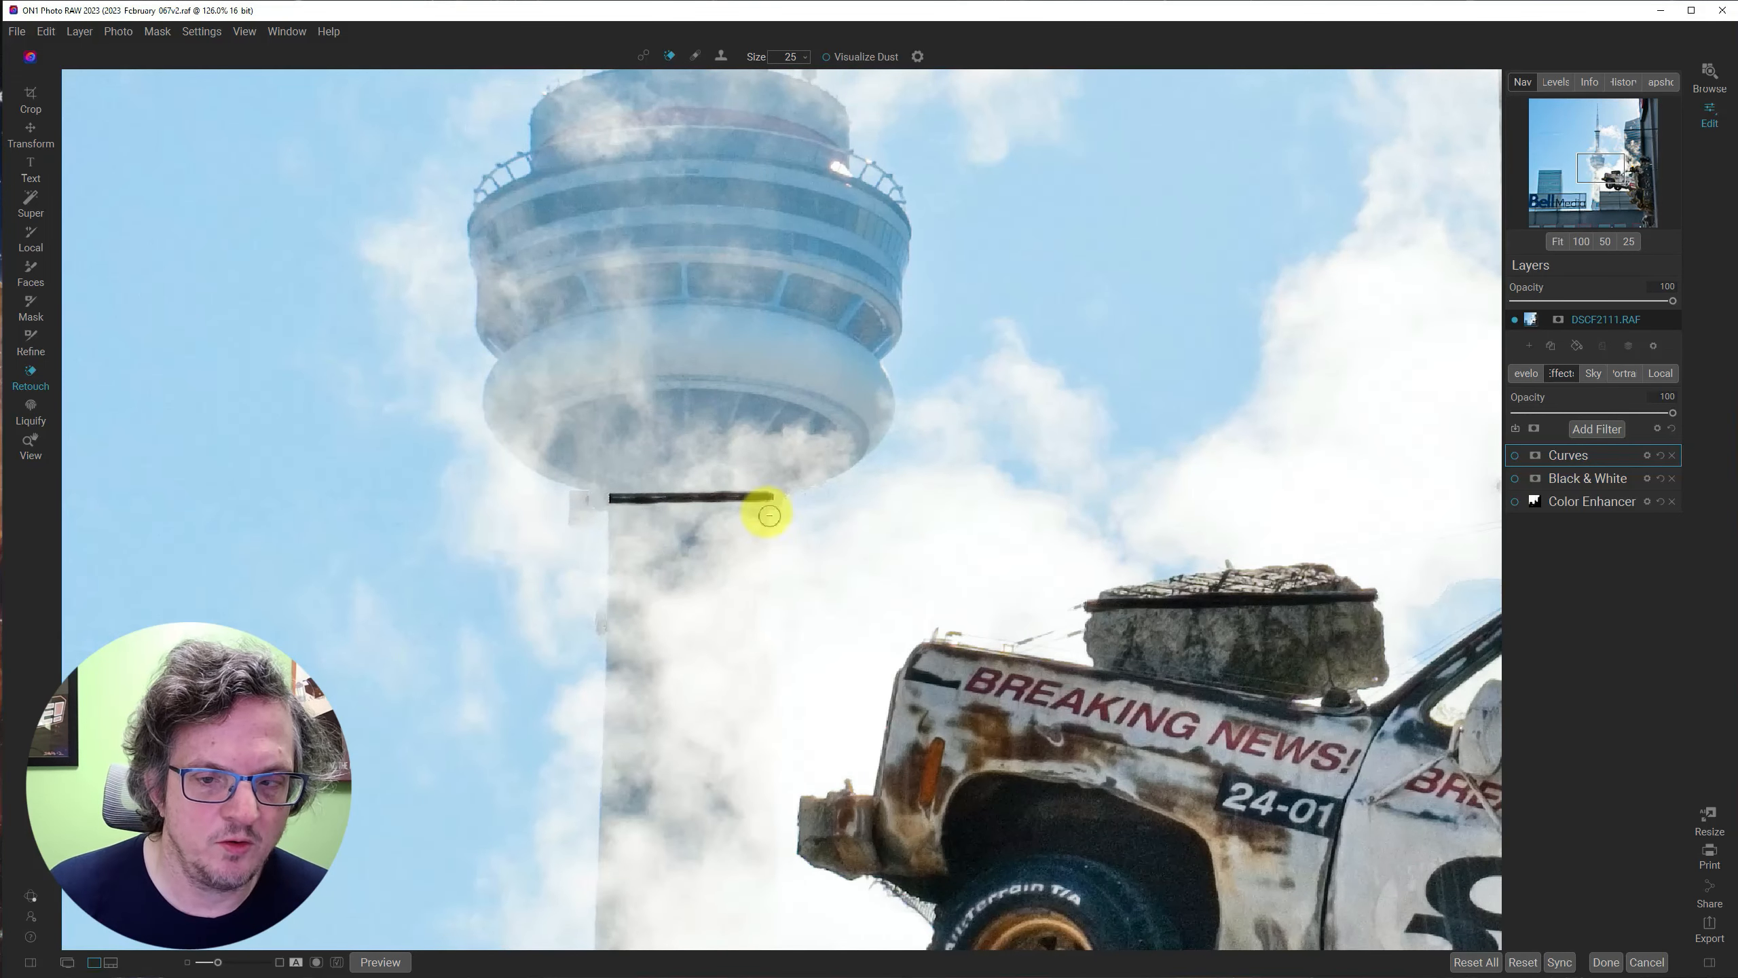
left_click_drag(769, 499, 612, 498)
Erase the stray outer ends of the two thin cables beside the CN Tower's upper shaft.
left_click_drag(741, 260, 682, 945)
left_click_drag(218, 962, 233, 962)
left_click_drag(268, 444, 285, 943)
left_click(450, 539)
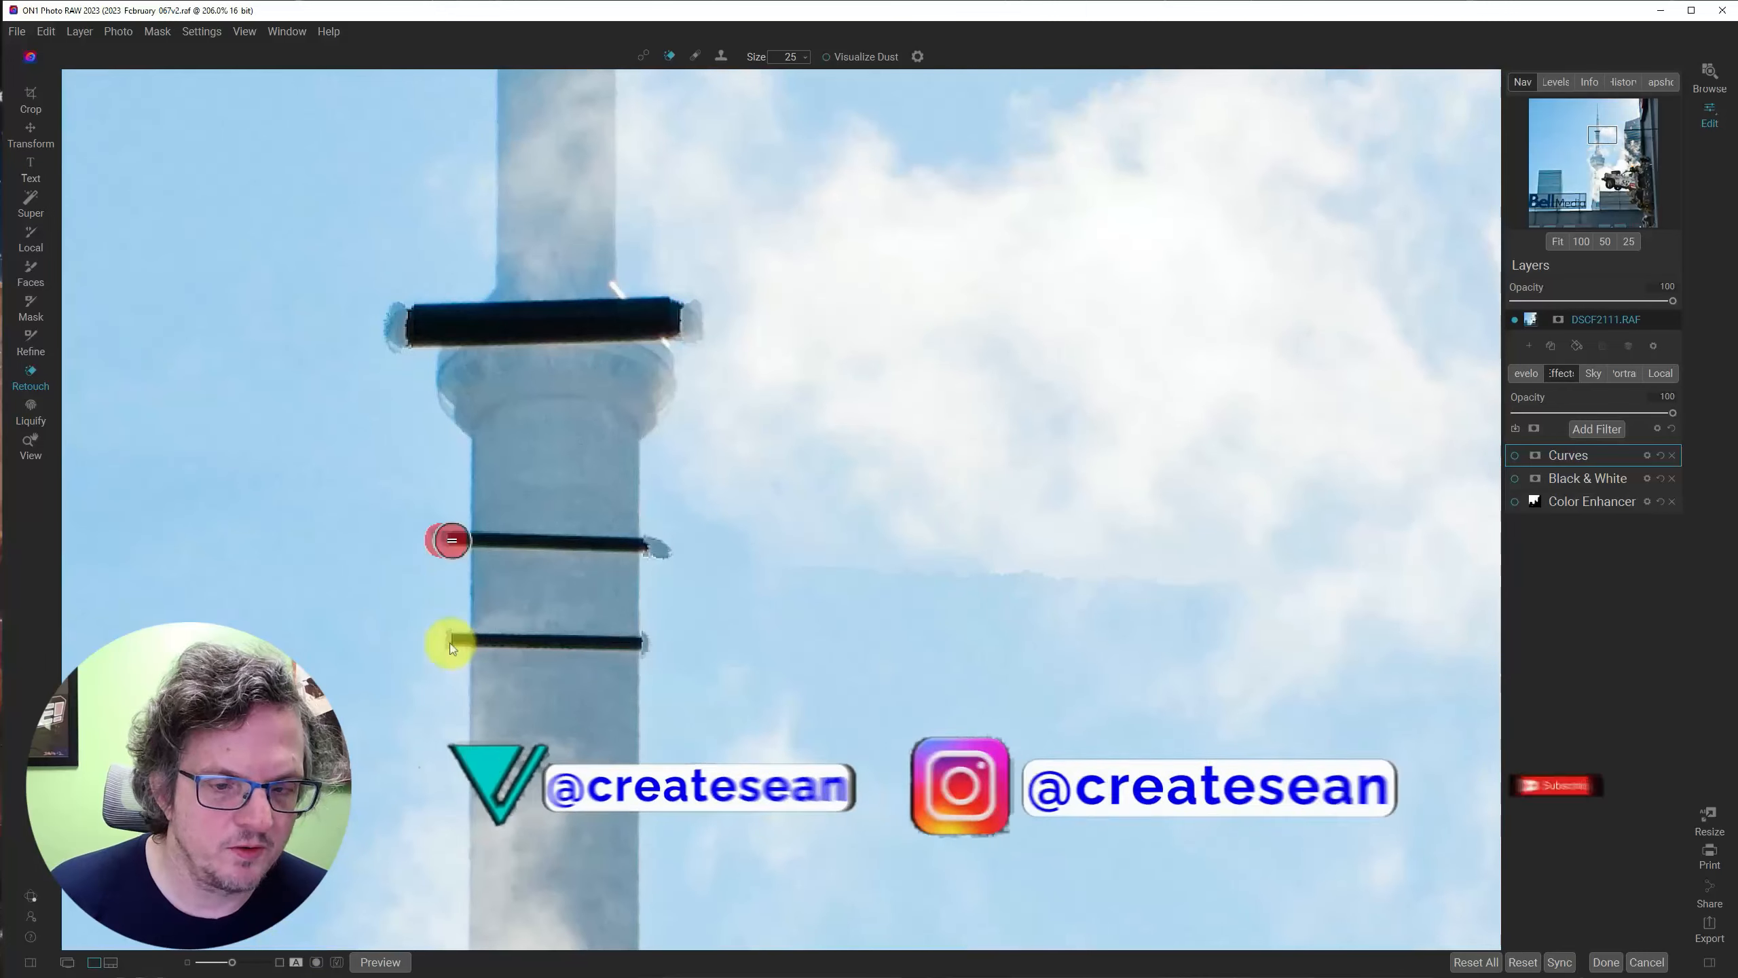
left_click(451, 641)
left_click(662, 544)
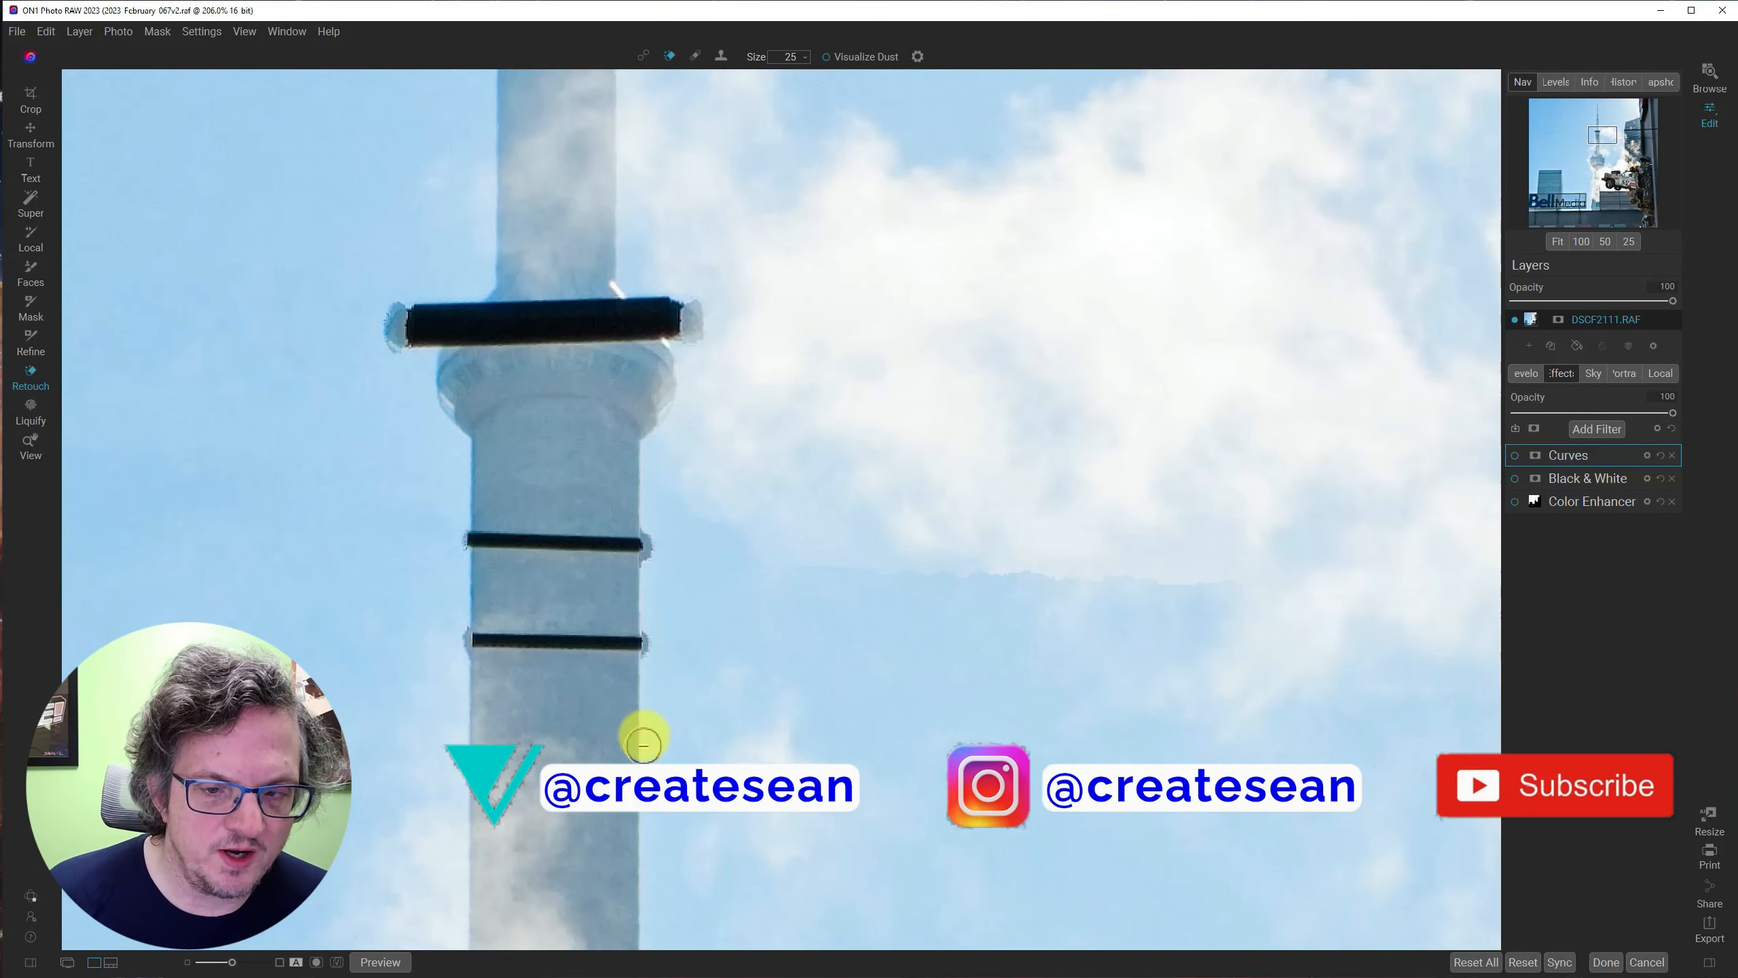
Clone shaft texture over the lower thin cable on the CN Tower's upper shaft with the Clone Stamp at size 70 and feather 50.
left_click(720, 56)
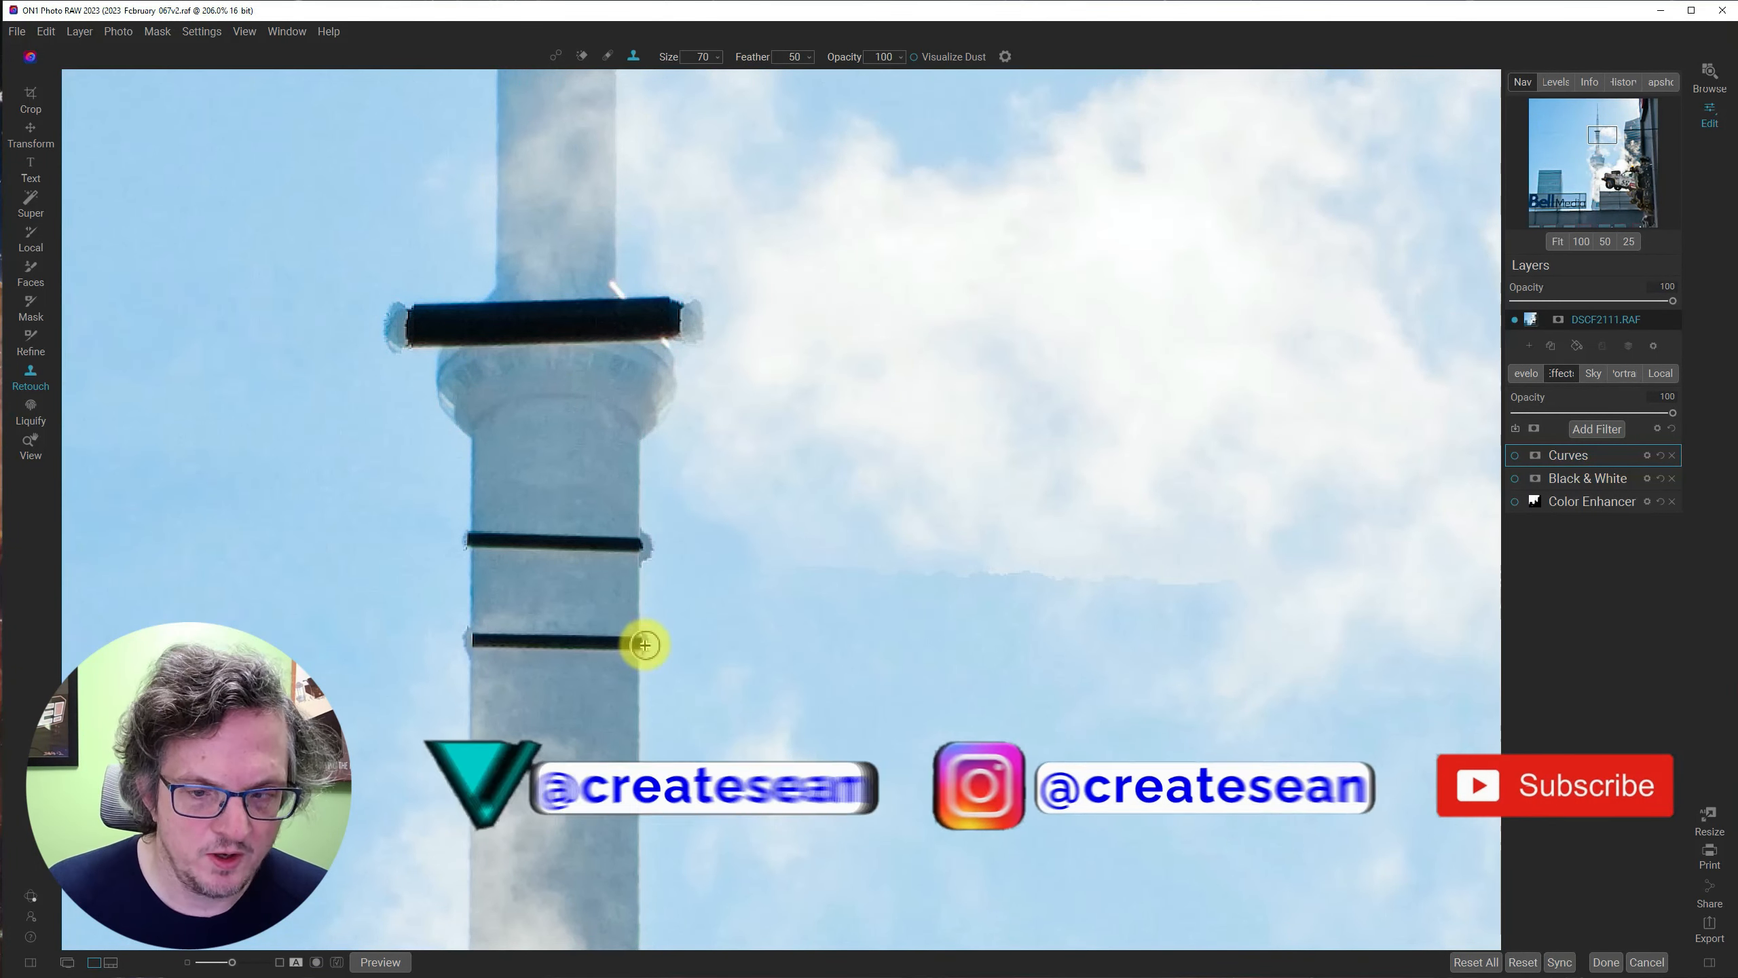
left_click(640, 736, "alt")
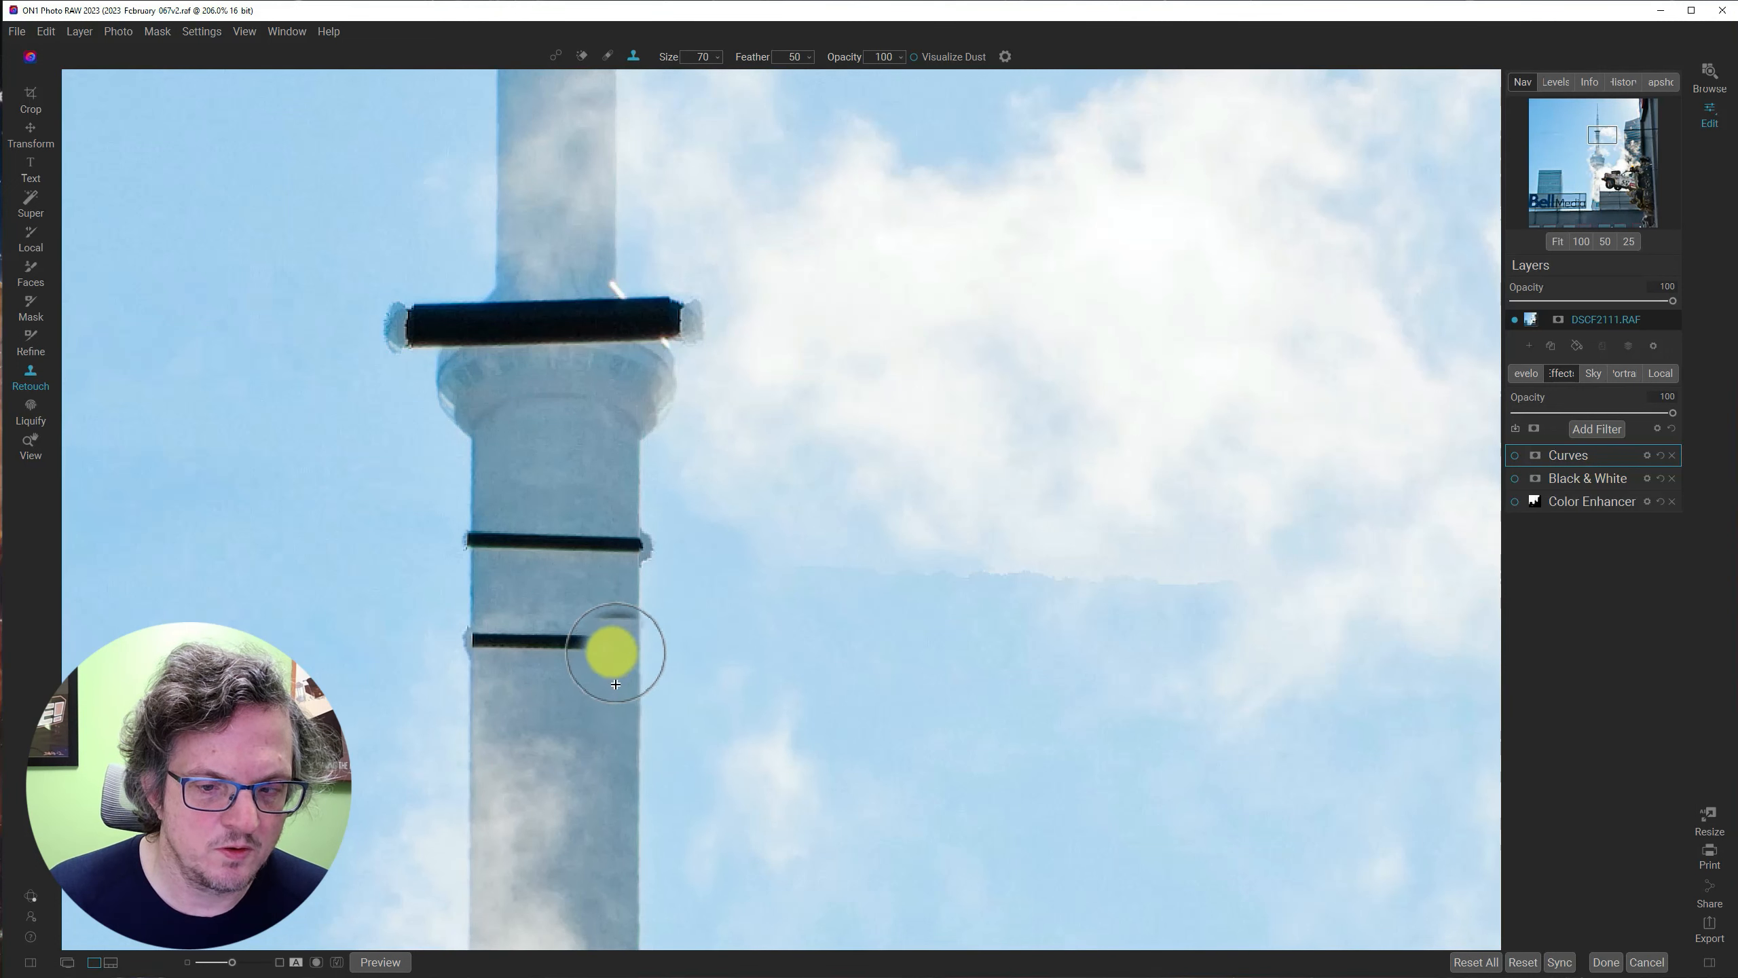
left_click_drag(639, 642, 540, 642)
mouse_move(646, 641)
left_mouse_down()
mouse_move(552, 630)
mouse_move(470, 671)
left_mouse_up()
Clone shaft texture over the upper thin cable on the CN Tower's upper shaft with the Clone Stamp at size 40.
key("[")
key("[")
key("[")
left_click(473, 474, "alt")
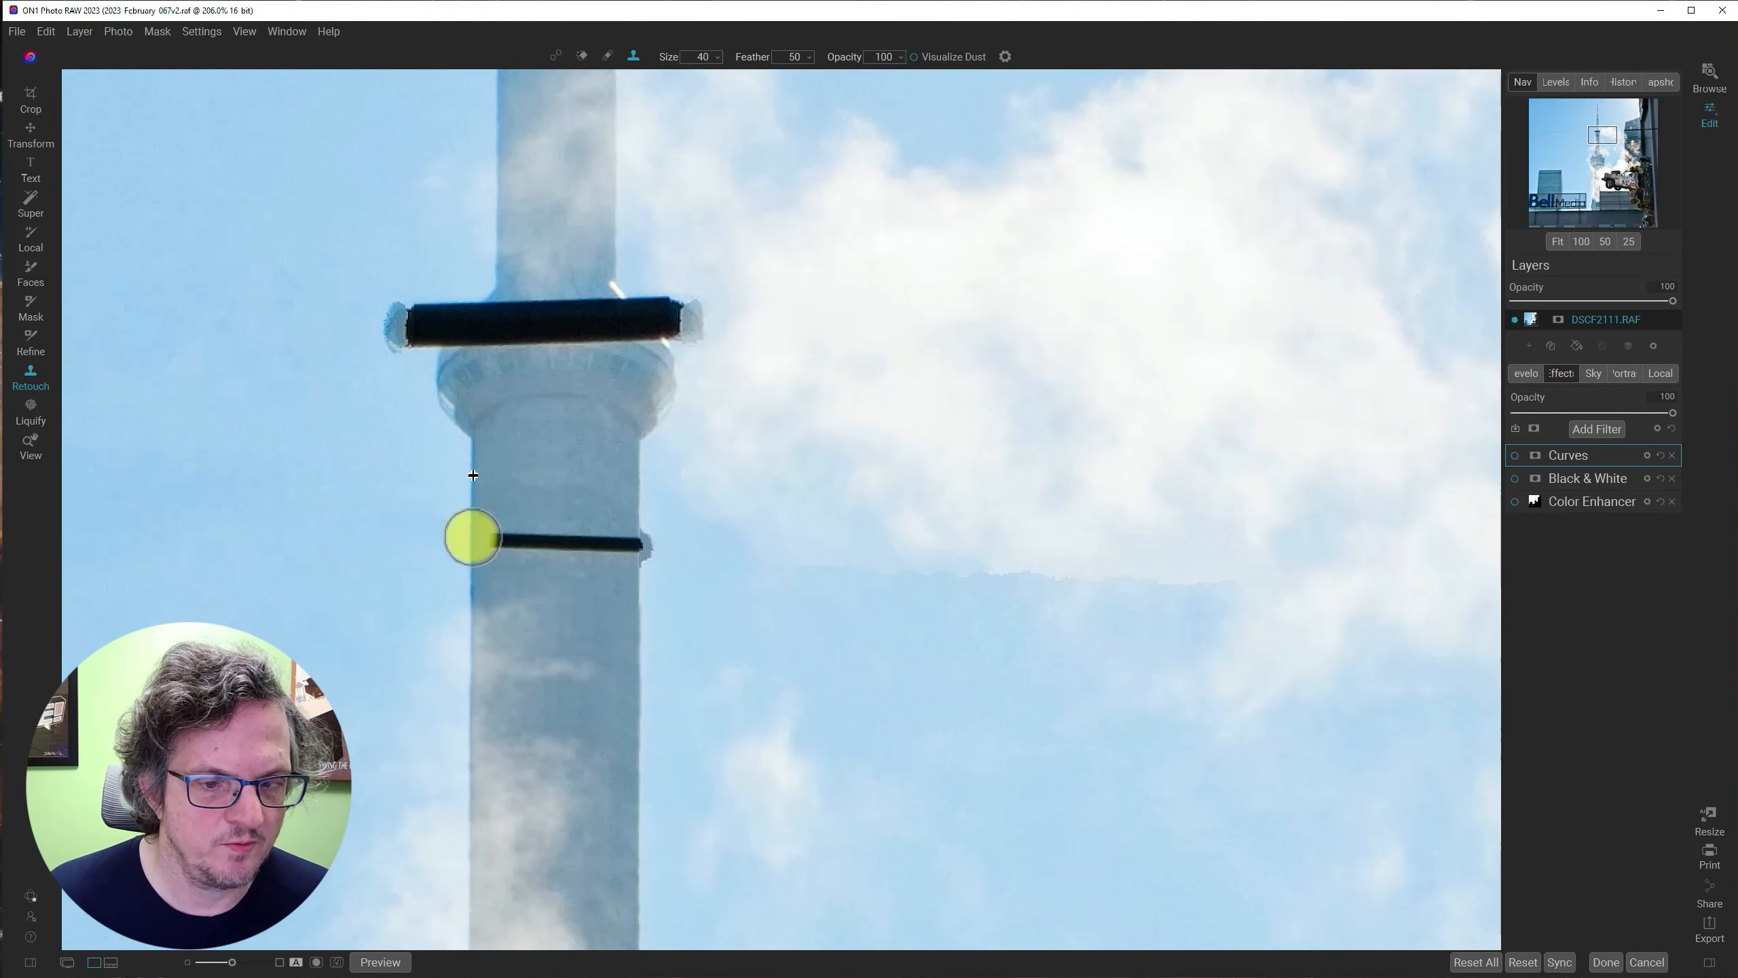
left_click_drag(471, 538, 643, 547)
left_click(583, 489, "alt")
left_click(620, 545)
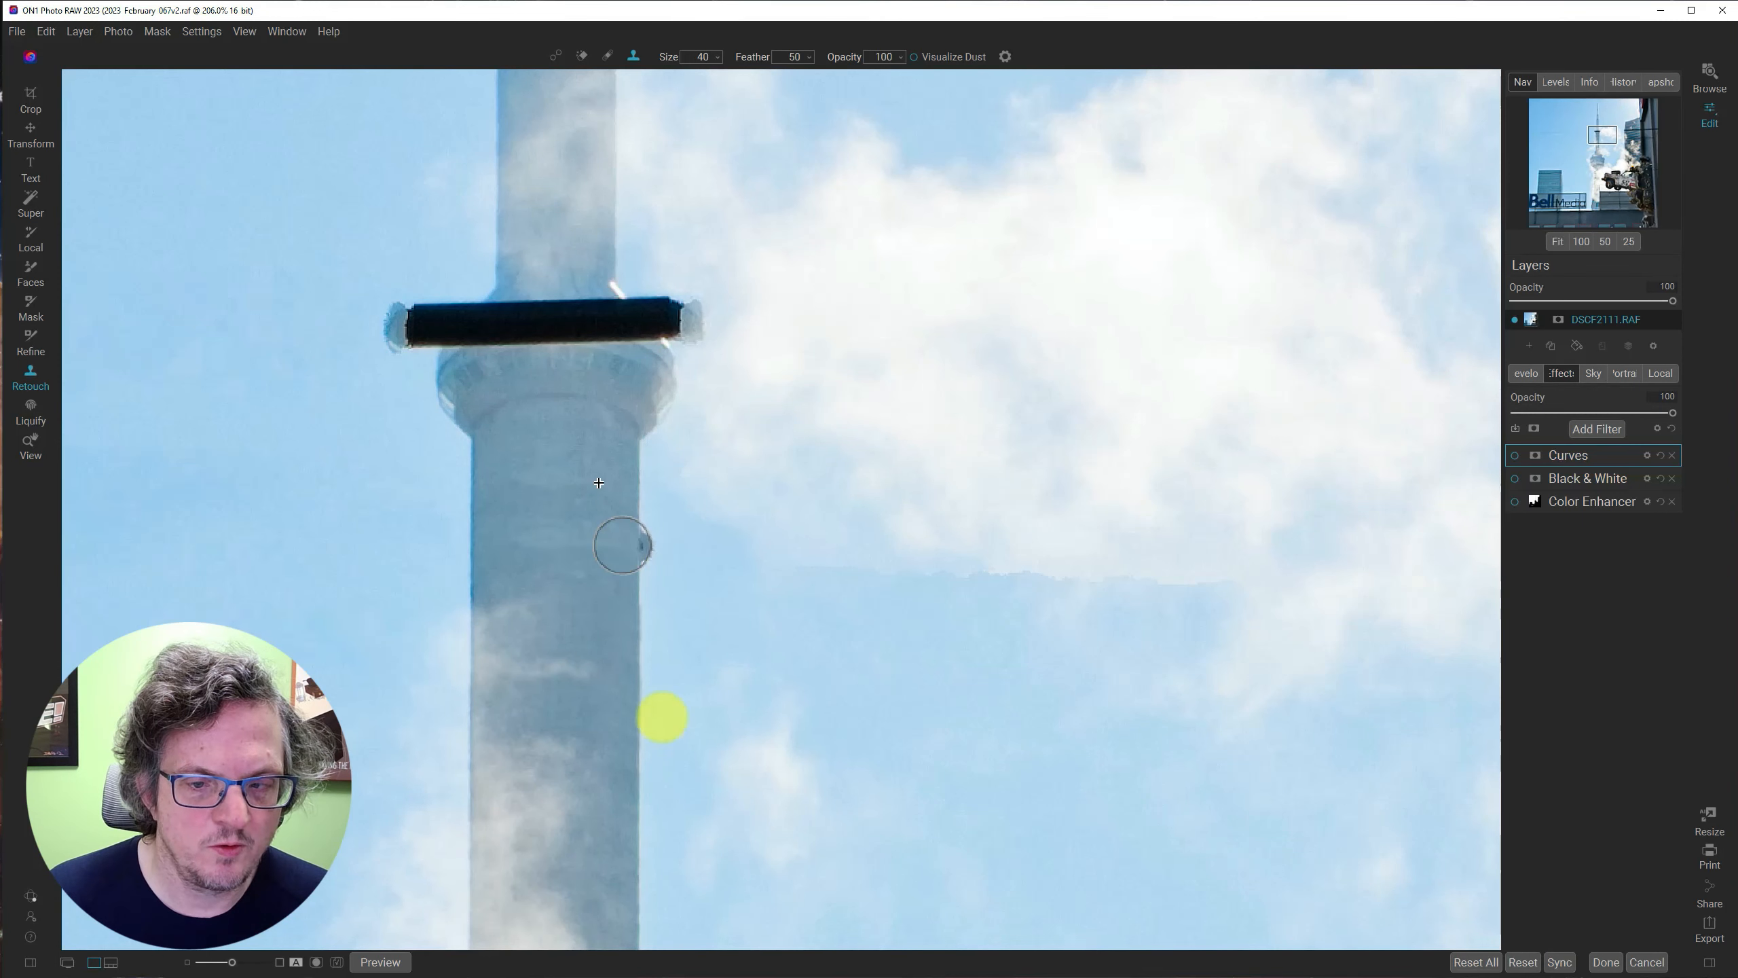
left_click(639, 600, "alt")
left_click(639, 548)
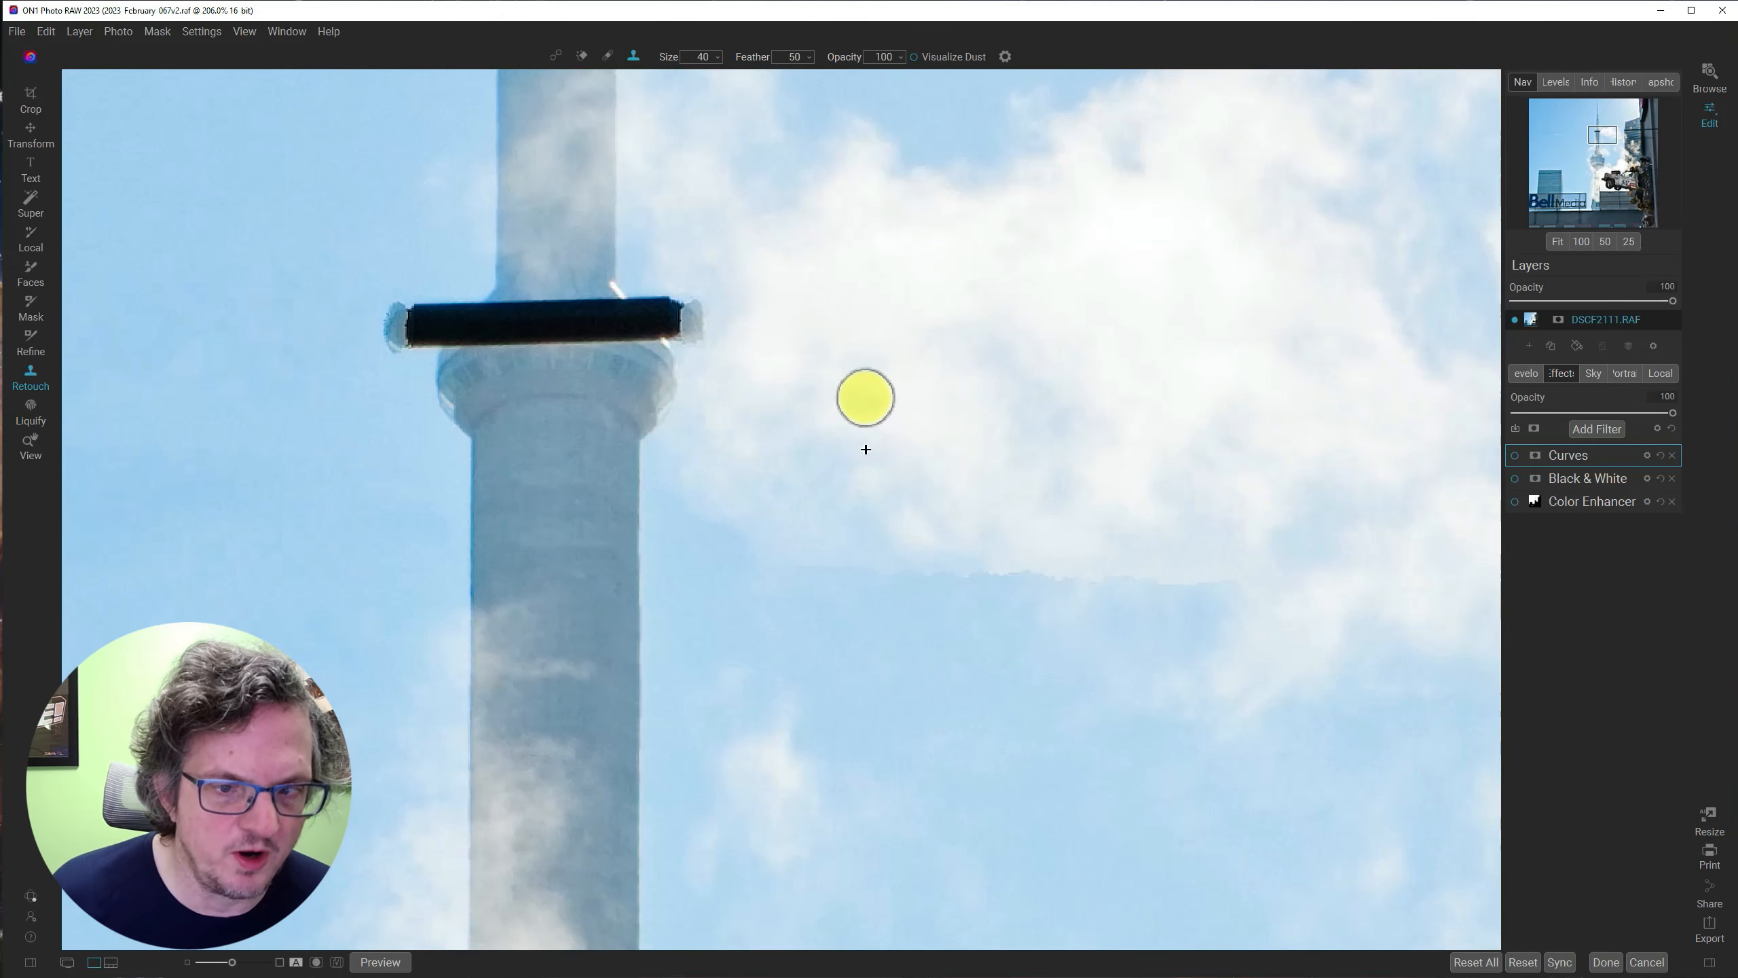
Paint a retouch copy patch over the shaft collar just below the thick cable, with size 100 and feather 22.
left_click_drag(570, 442, 618, 537)
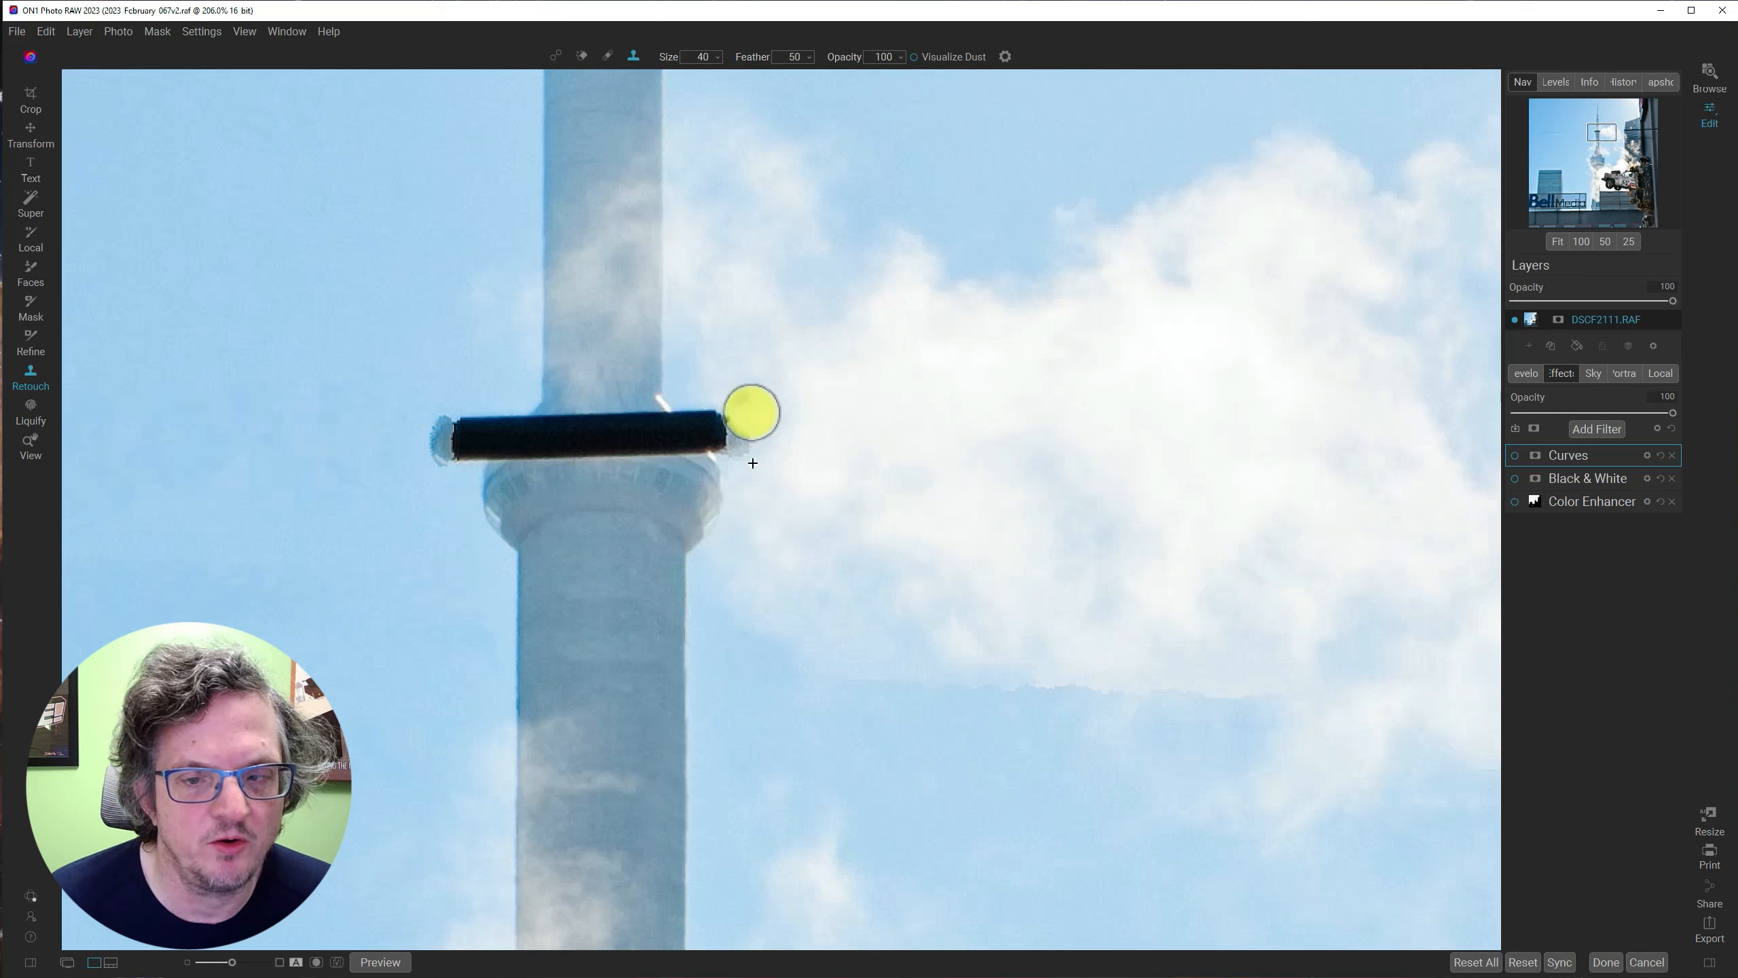
left_click(555, 56)
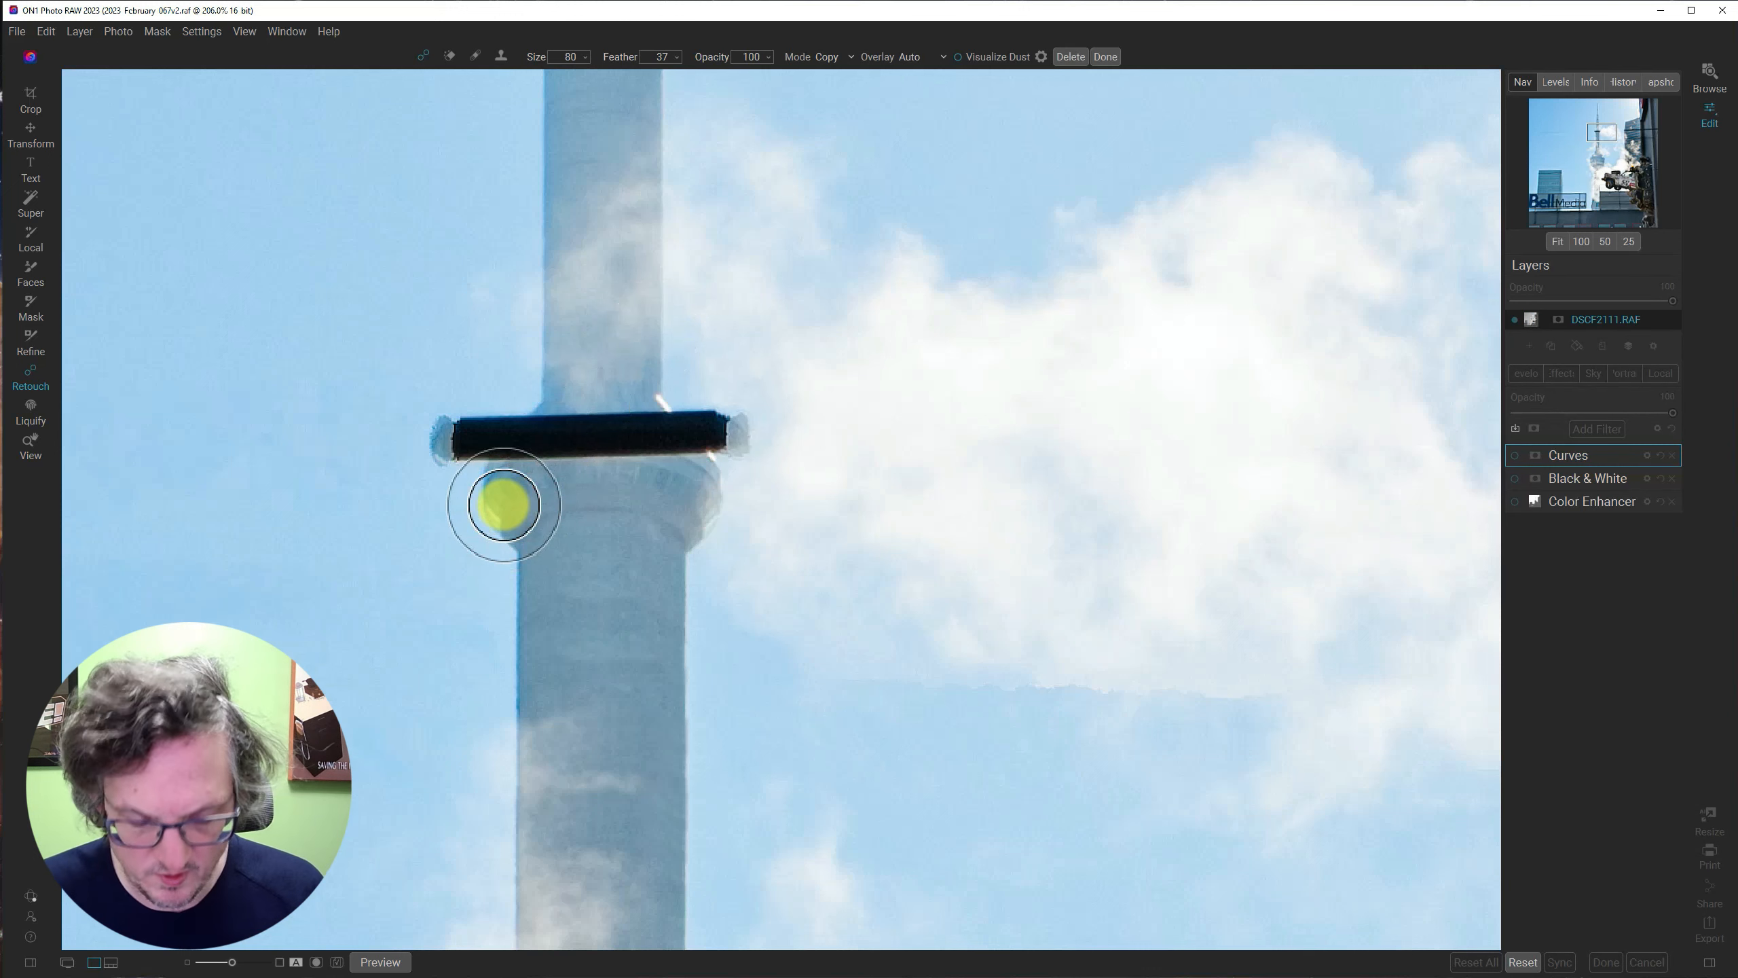
key("bracketright")
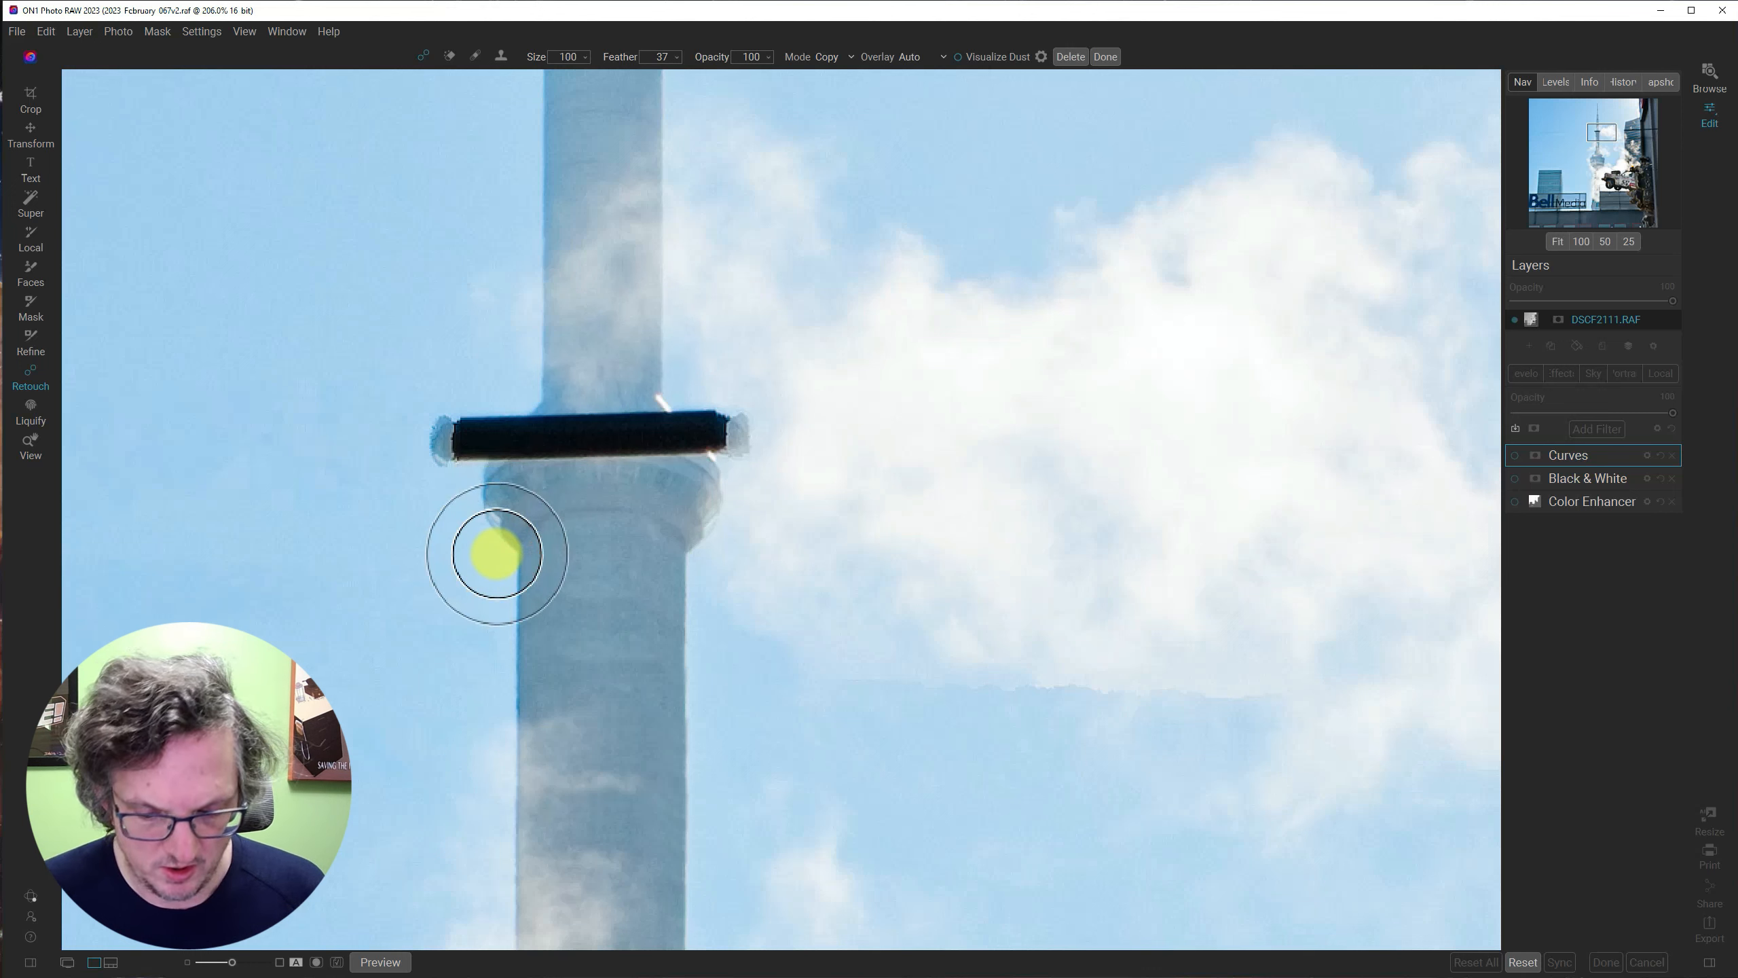
key("shift+bracketleft")
key("shift+bracketleft")
key("shift+bracketleft")
key("shift+bracketleft")
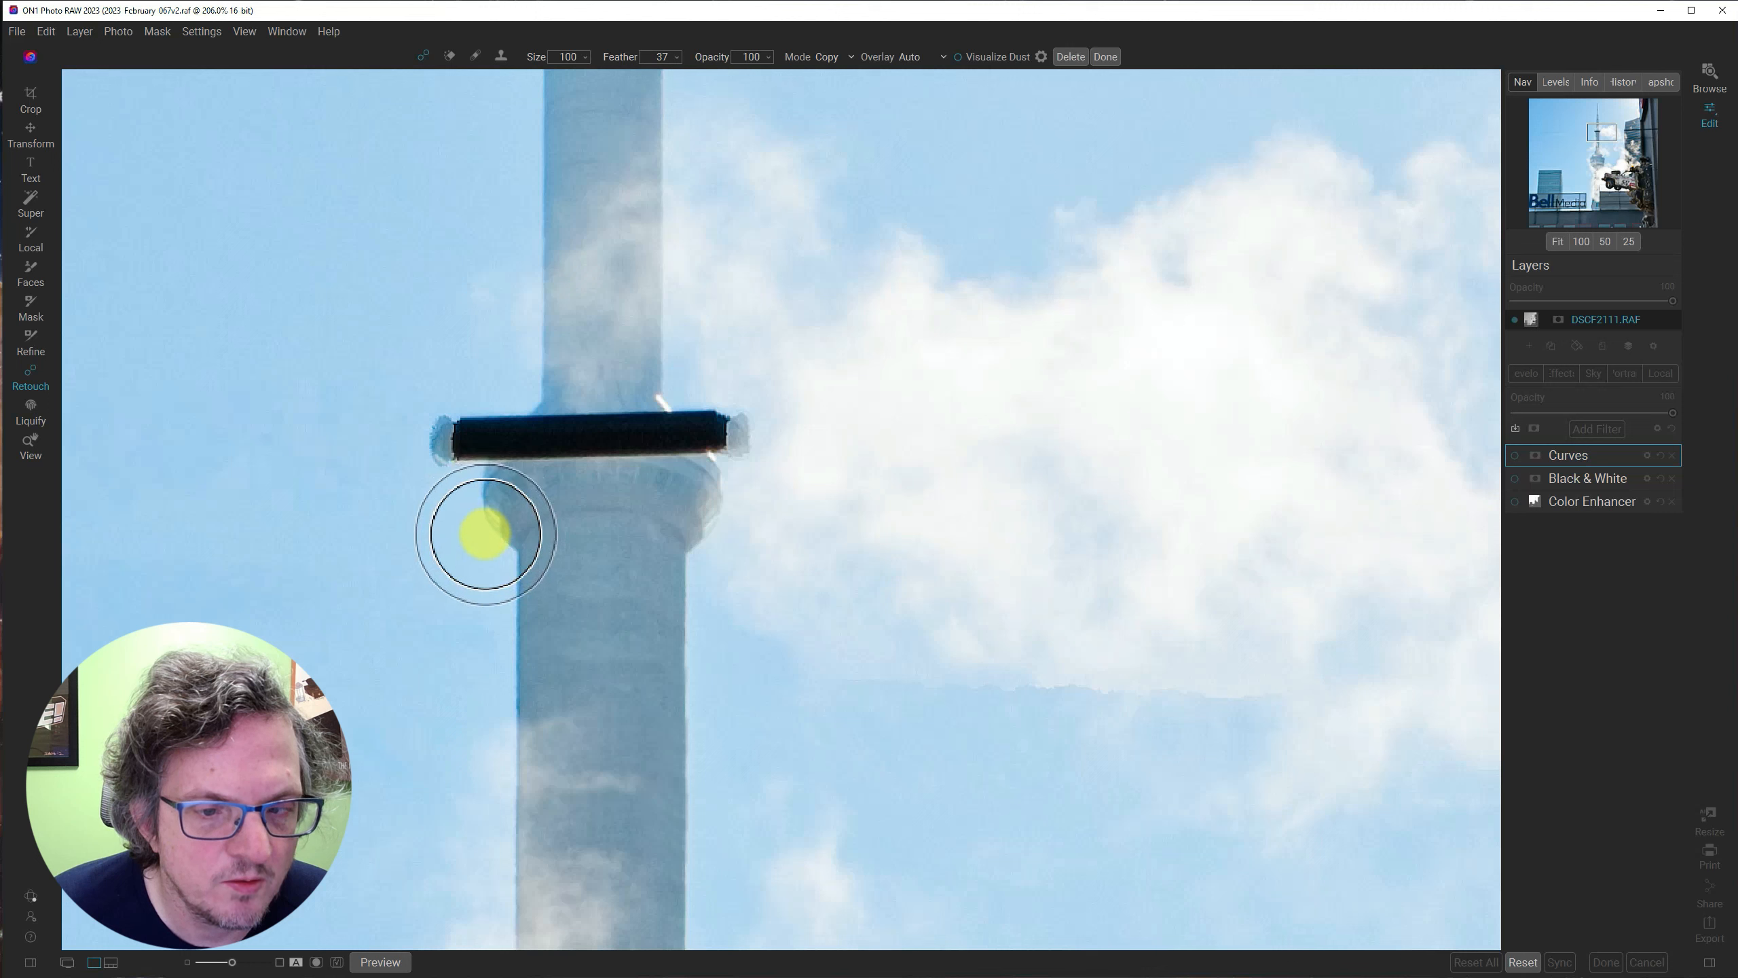
mouse_move(484, 527)
left_mouse_down()
mouse_move(699, 526)
mouse_move(466, 525)
mouse_move(722, 518)
left_mouse_up()
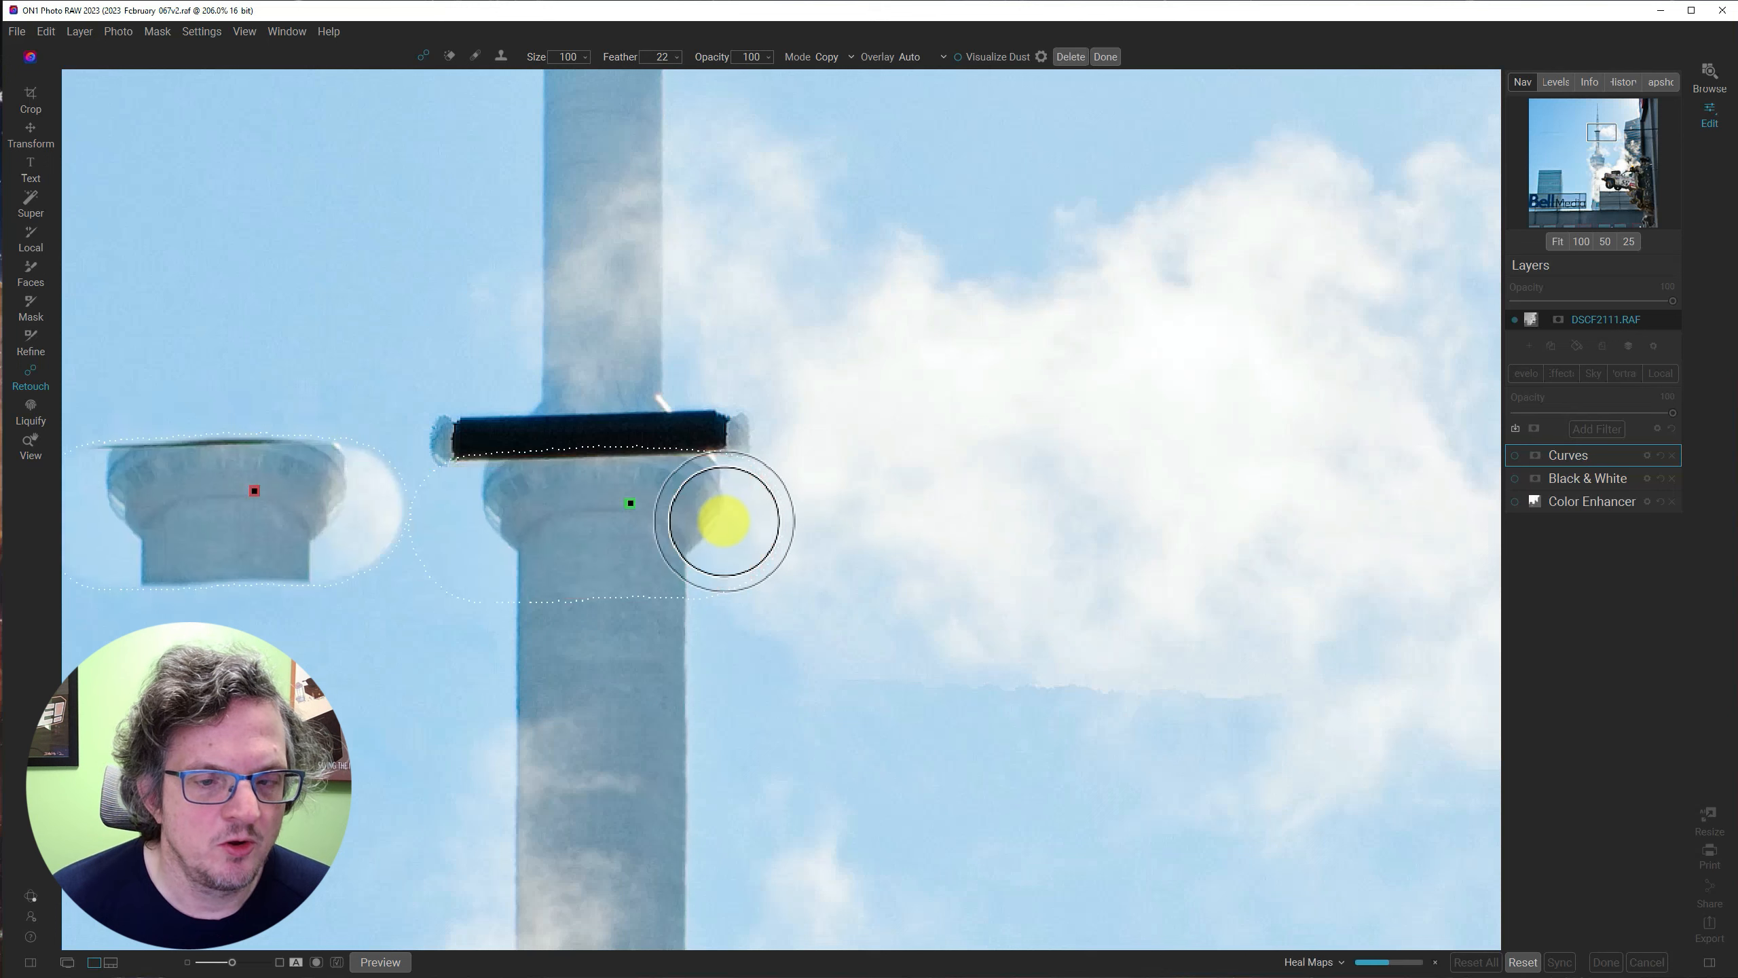
mouse_move(232, 512)
left_mouse_down()
mouse_move(293, 481)
mouse_move(334, 429)
left_mouse_up()
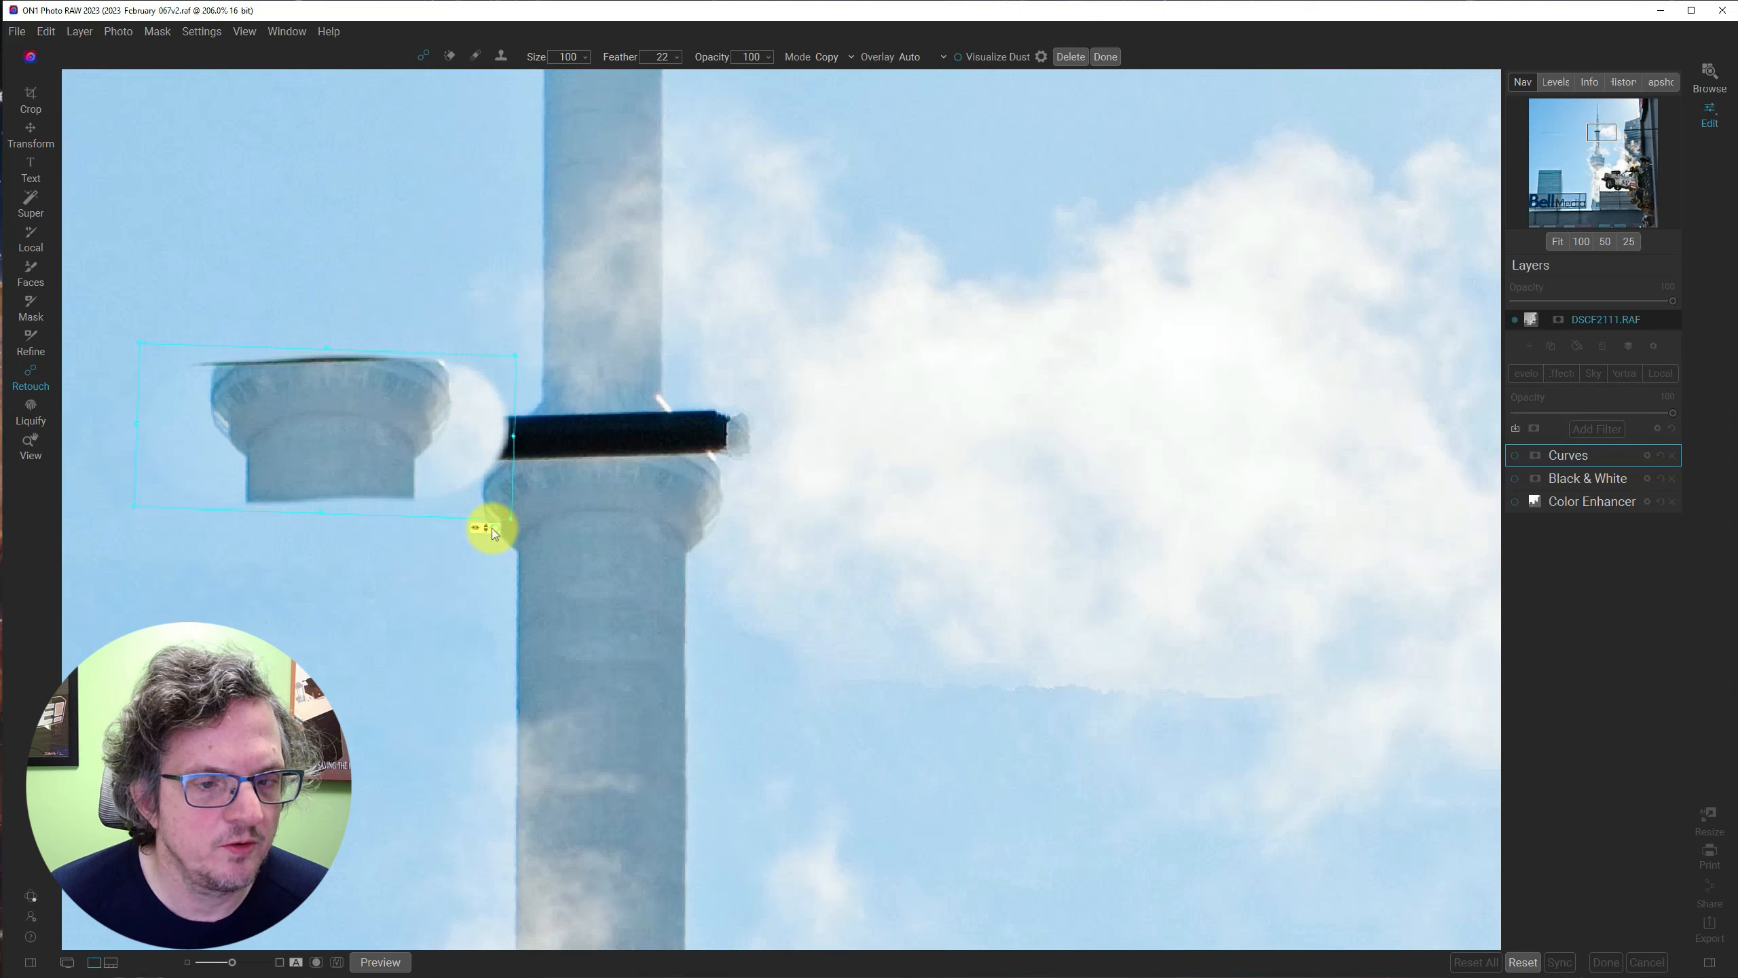
left_click(492, 528)
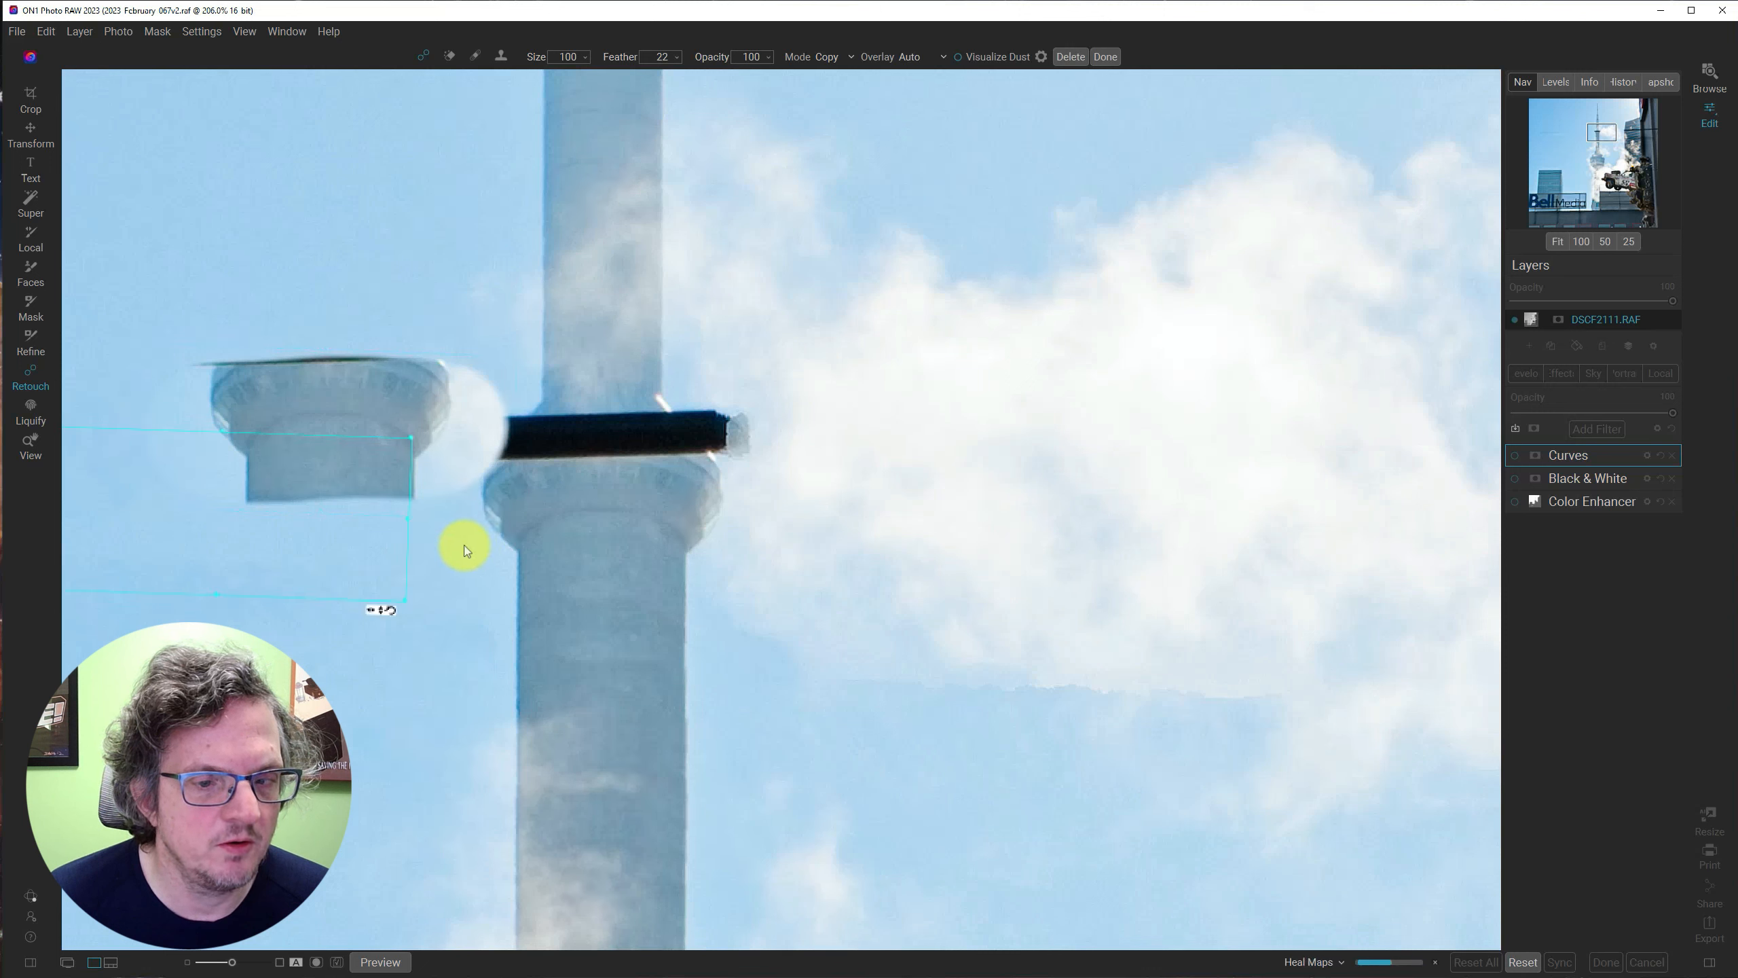
left_click(361, 458)
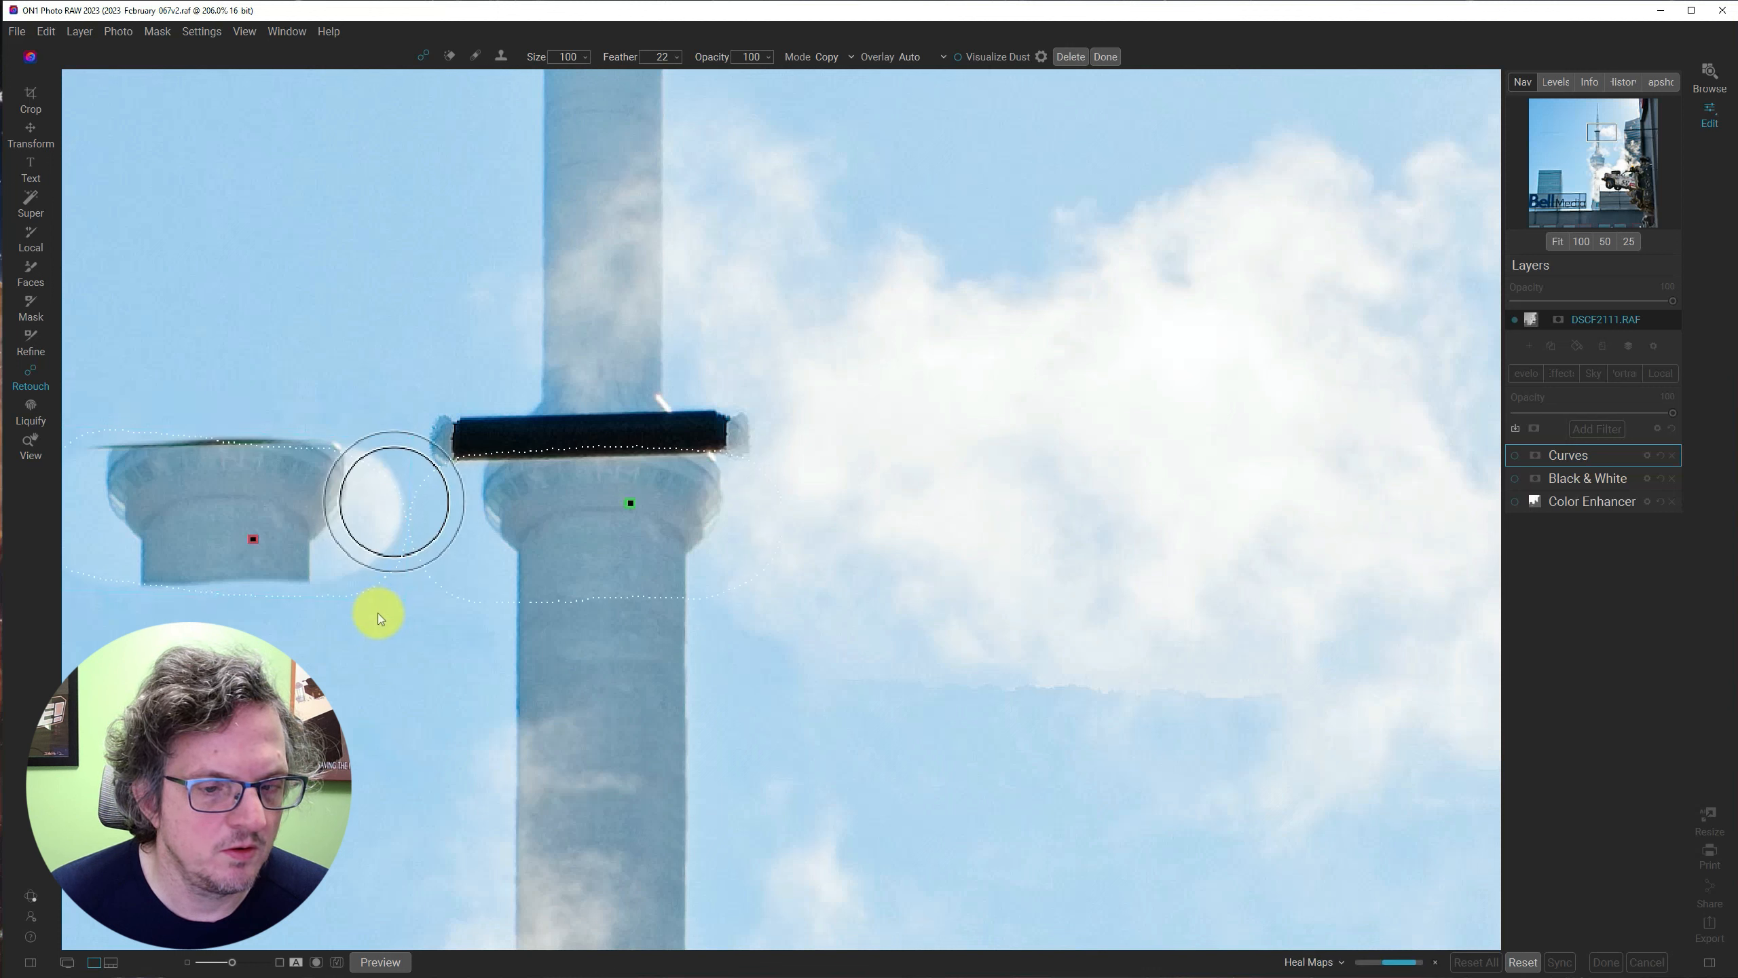
left_click(297, 519)
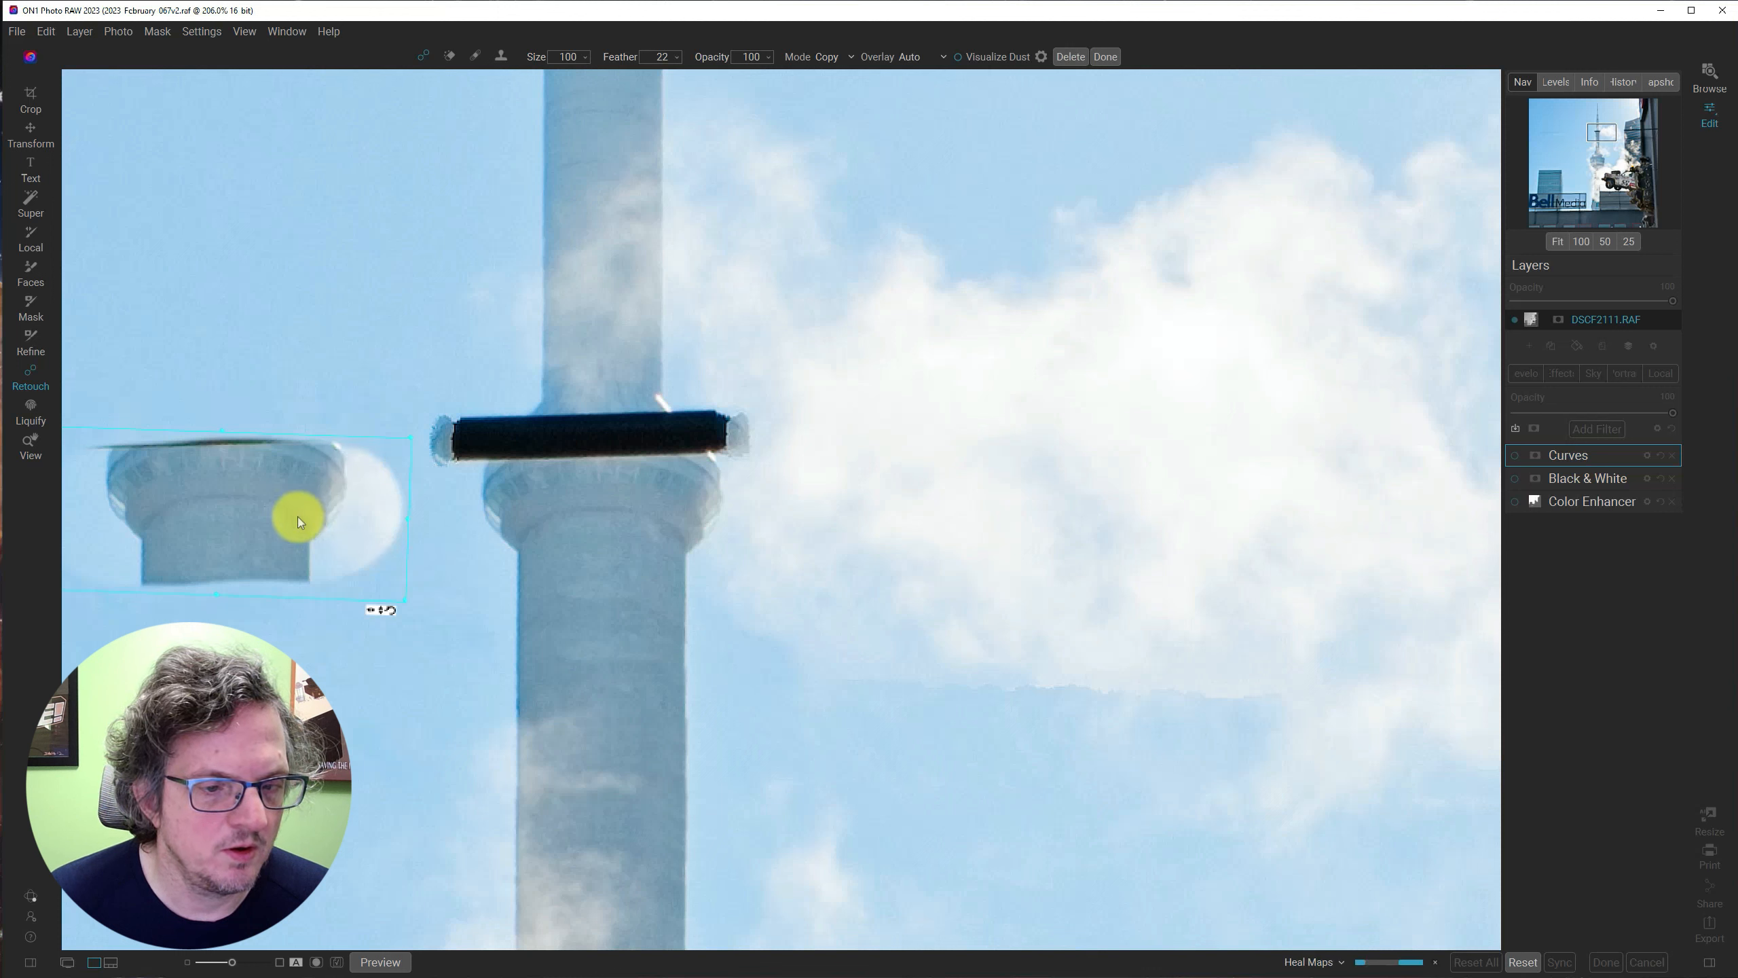
left_click(382, 612)
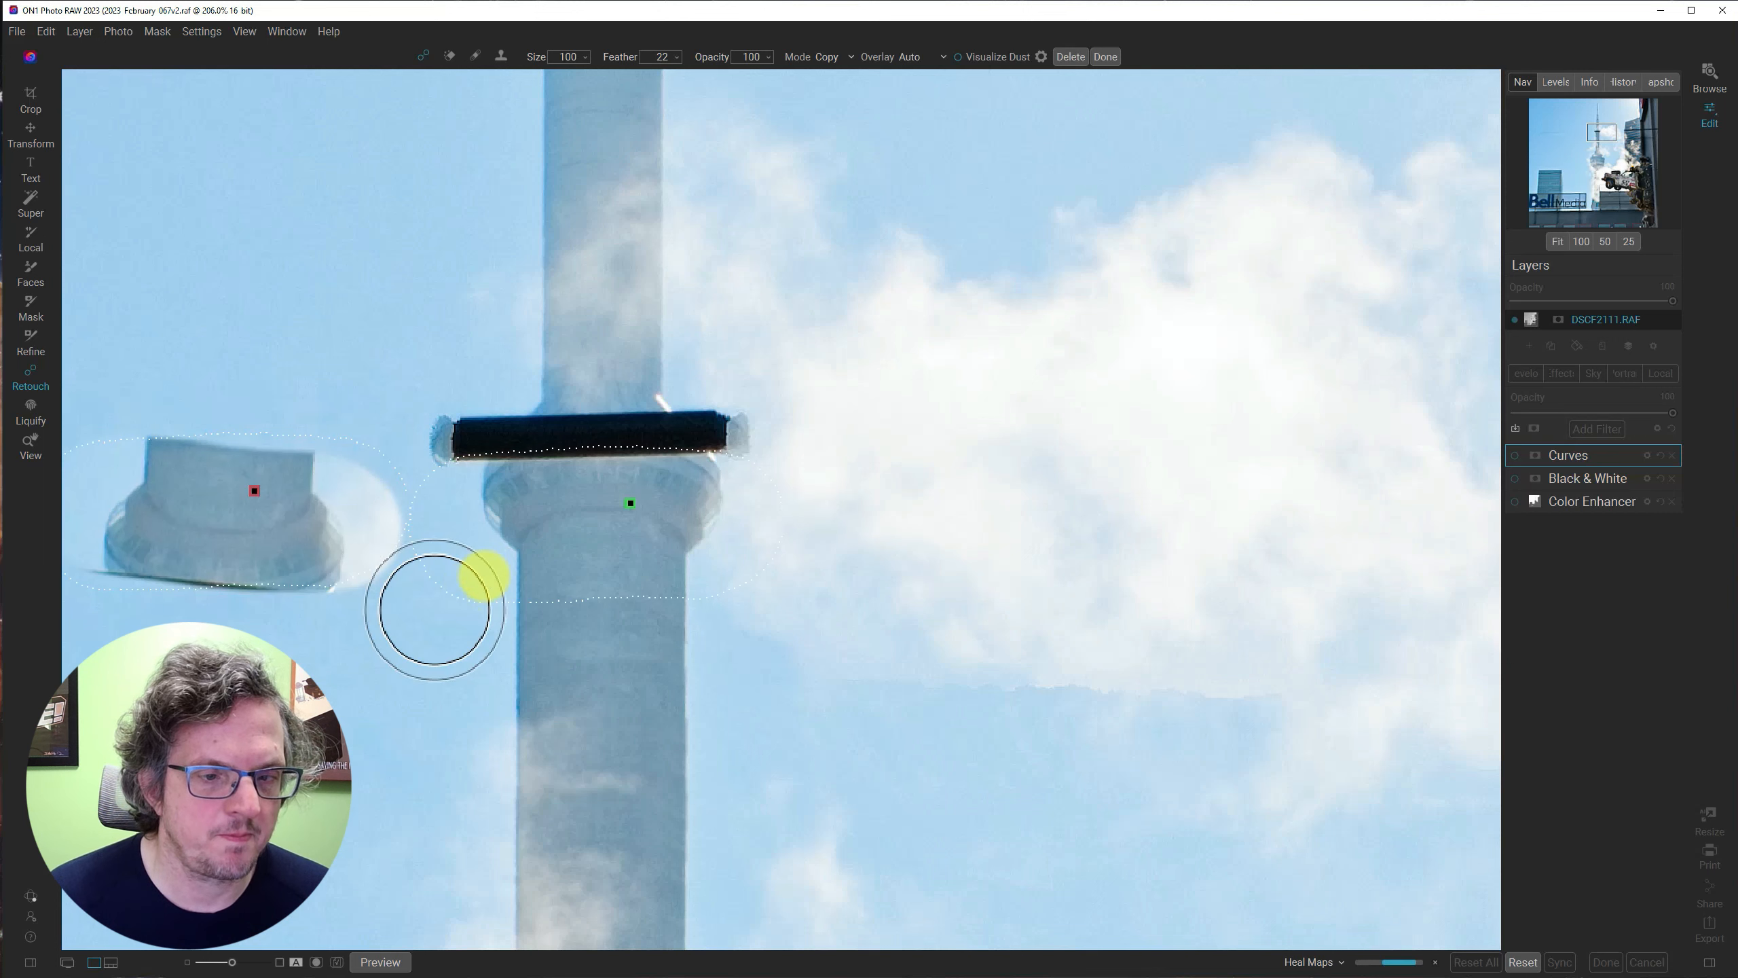
key("ctrl+z")
Flip the copied collar vertically, place it over the thick cable and rotate it level with the collar below.
mouse_move(281, 506)
left_mouse_down()
mouse_move(388, 489)
mouse_move(340, 404)
left_mouse_up()
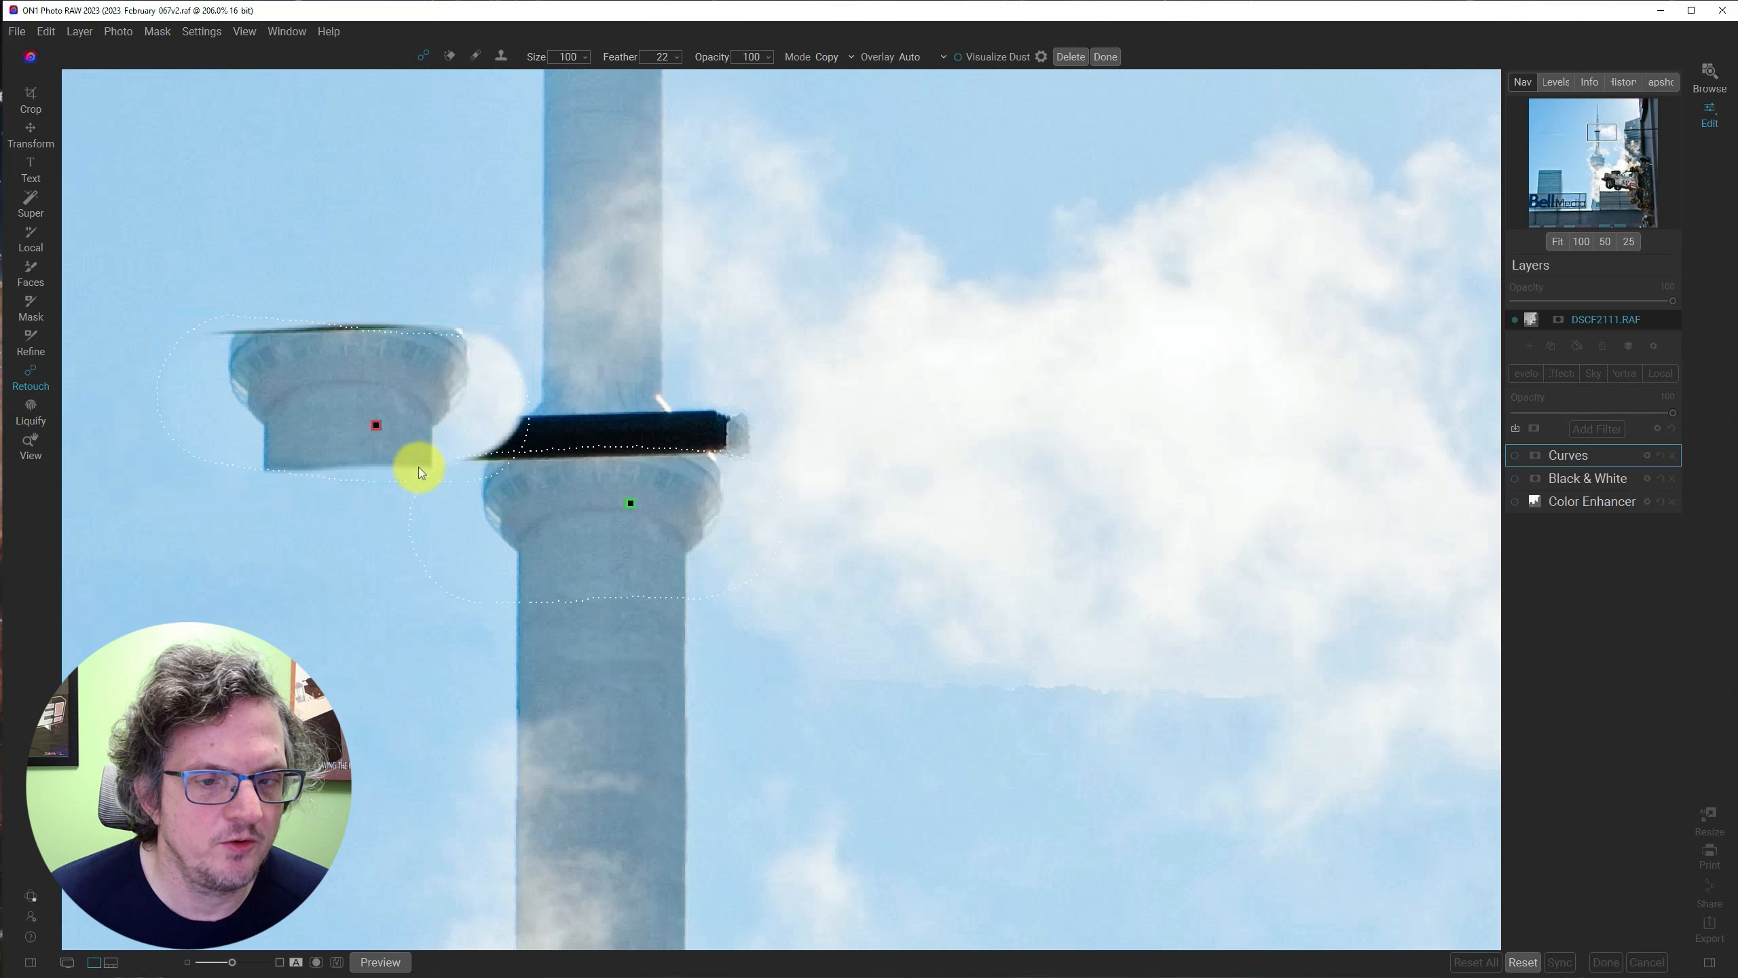
left_click(503, 497)
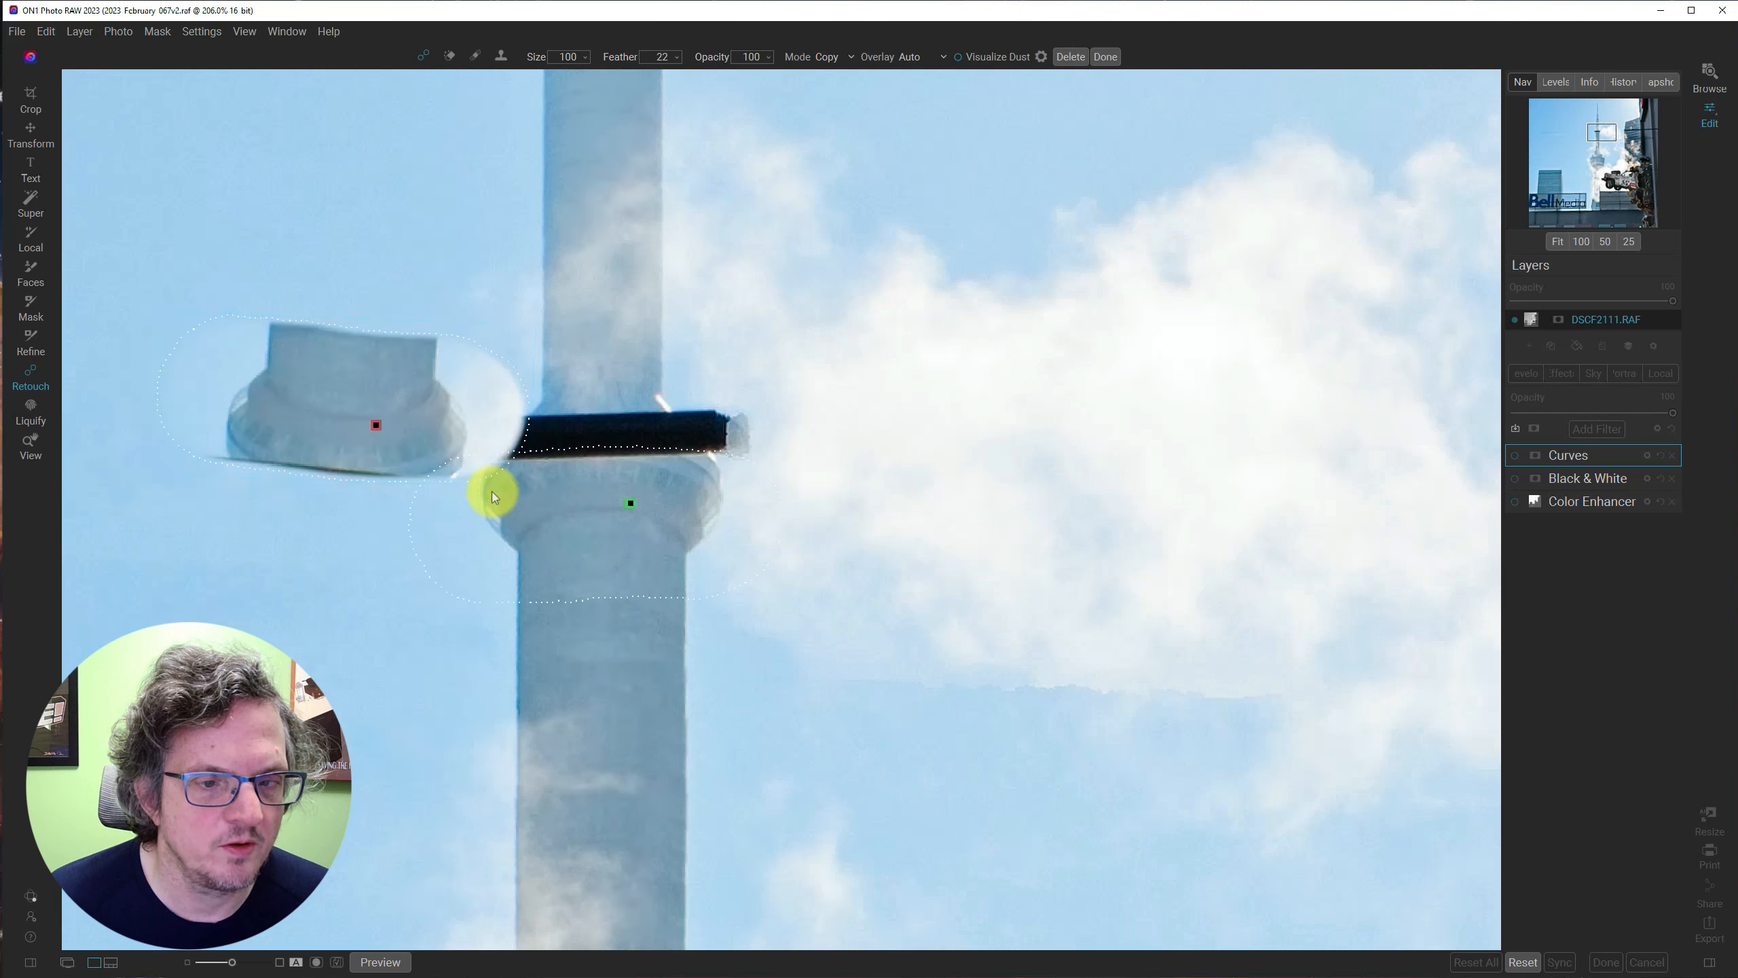
mouse_move(334, 427)
left_mouse_down()
mouse_move(541, 413)
mouse_move(584, 430)
left_mouse_up()
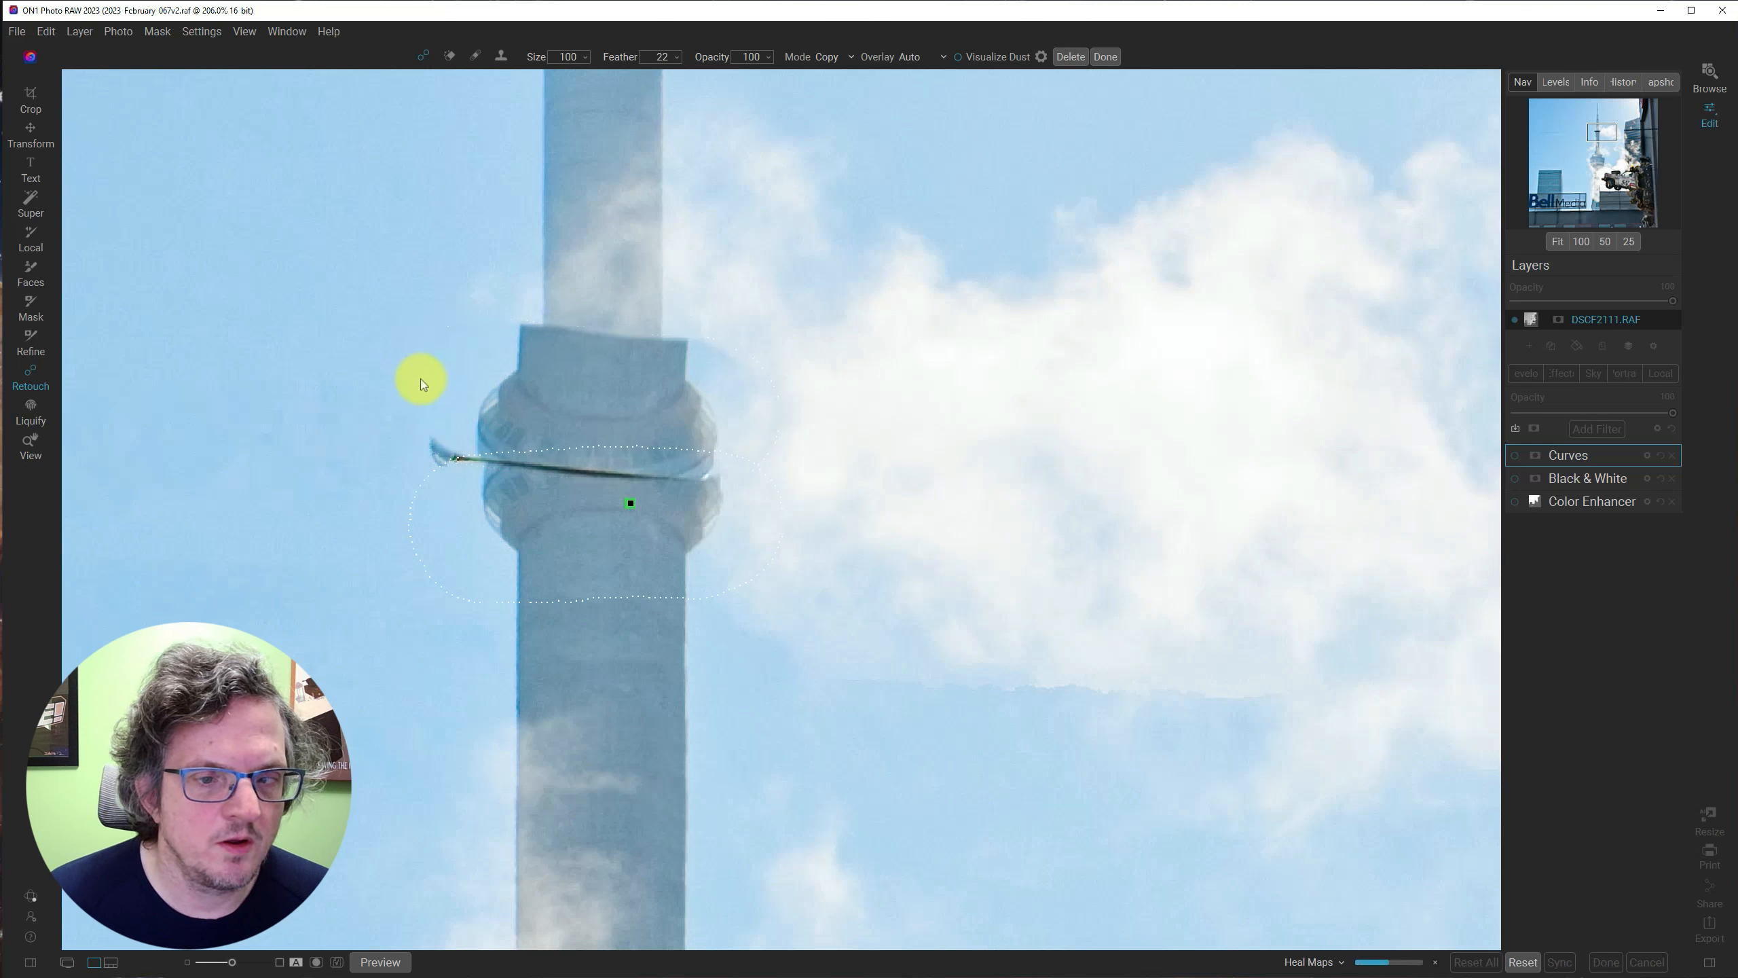
left_click_drag(581, 389, 587, 375)
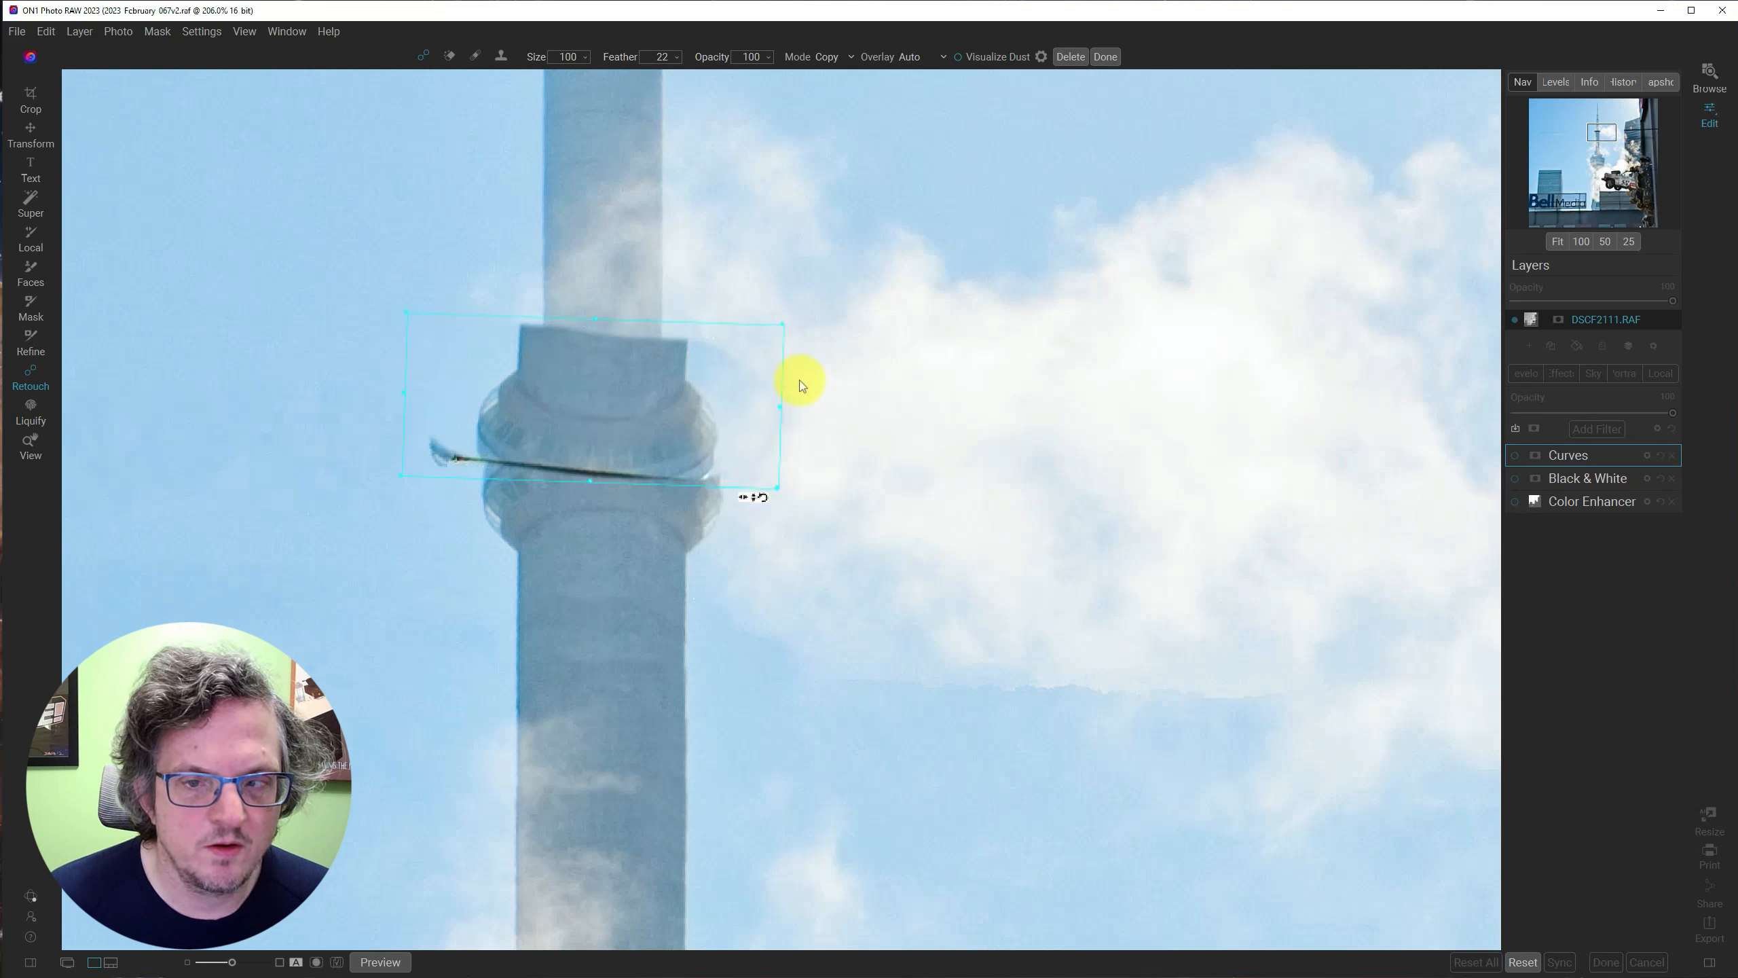
mouse_move(788, 323)
left_mouse_down()
mouse_move(767, 300)
mouse_move(768, 316)
left_mouse_up()
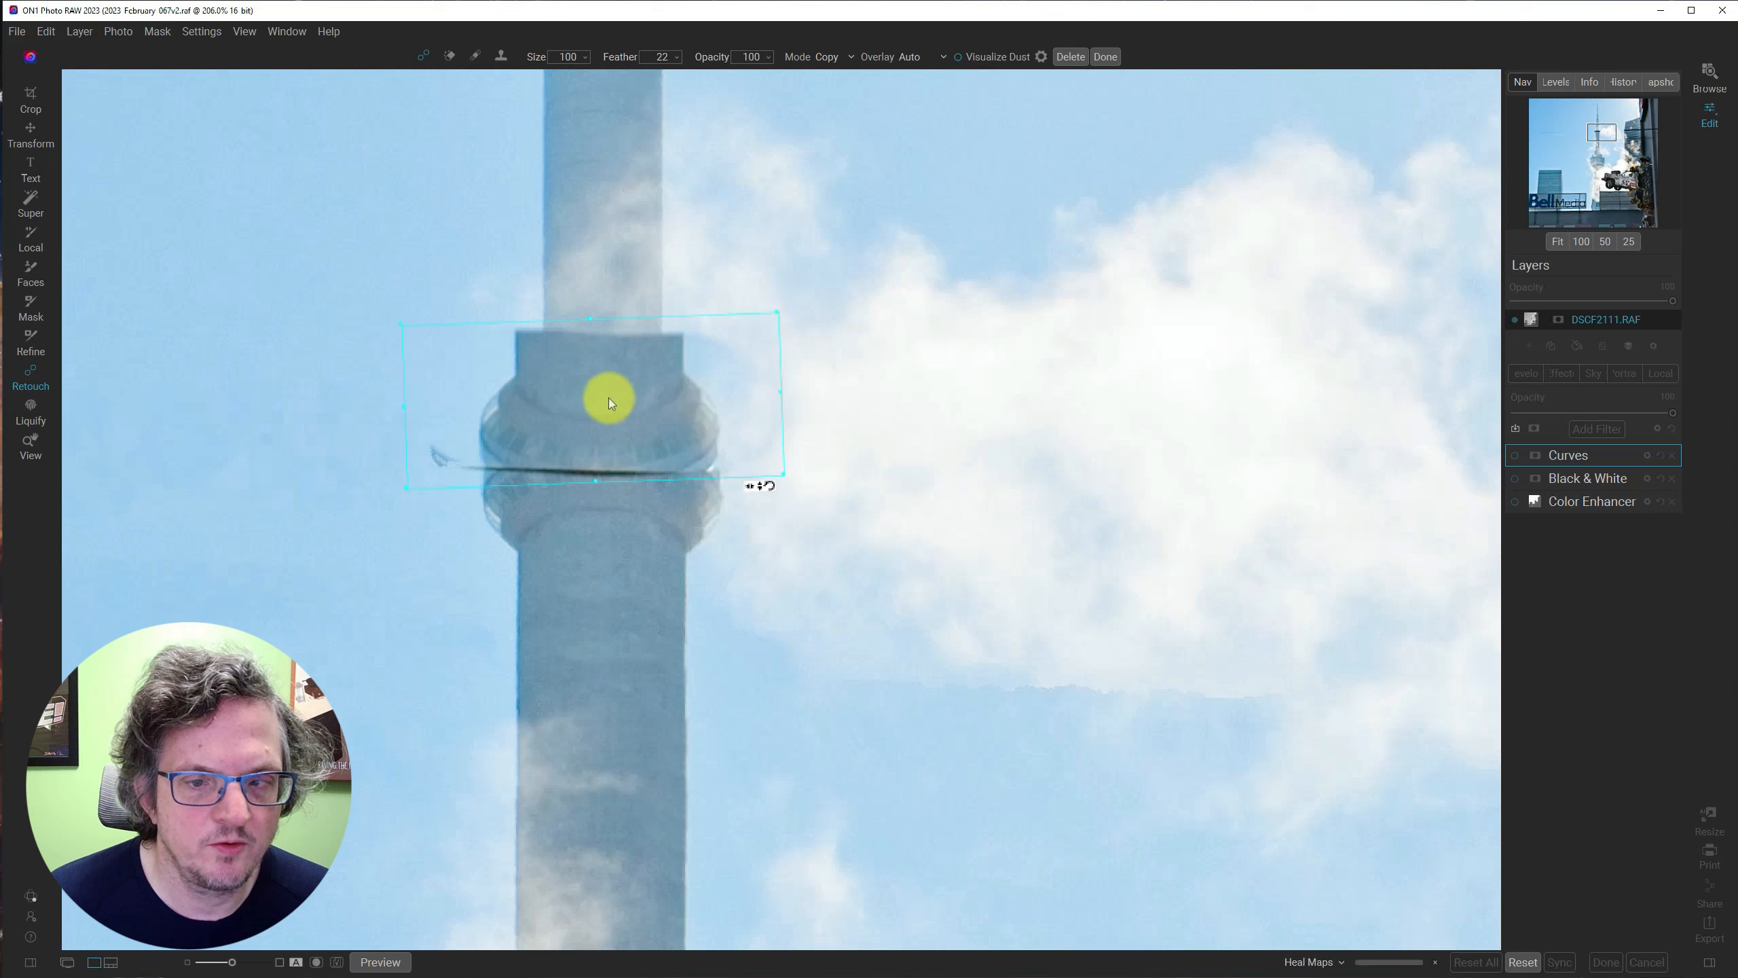
left_click_drag(607, 400, 609, 401)
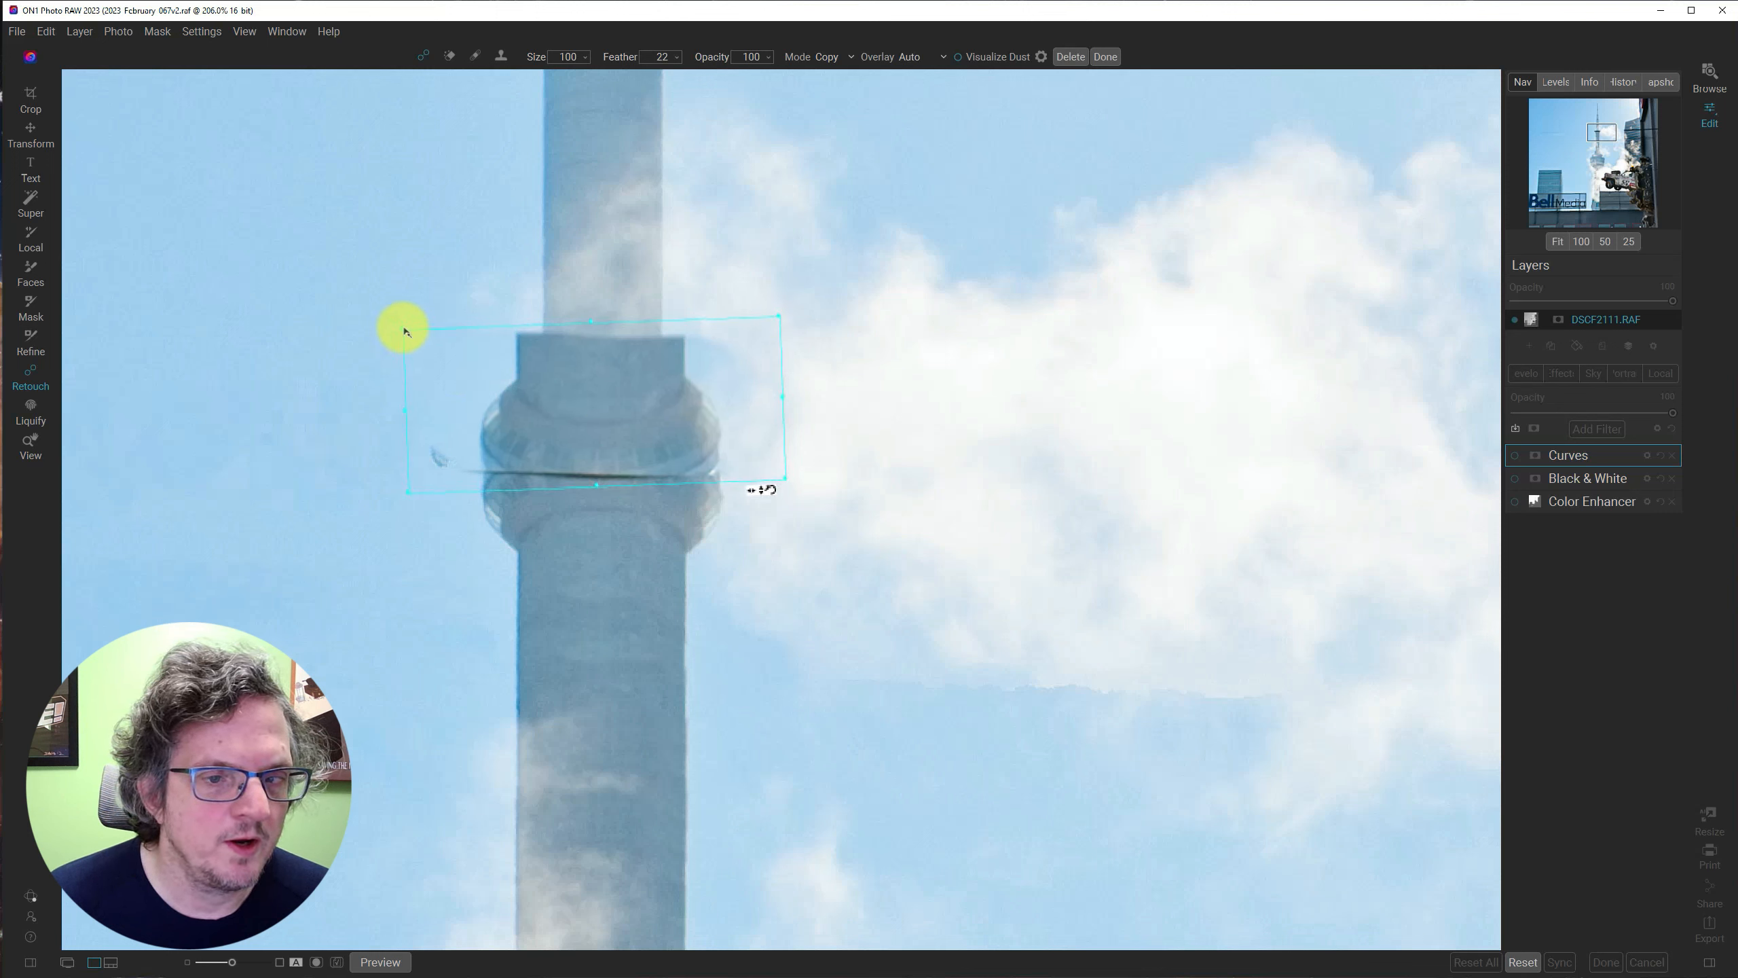
Shrink the flipped collar copy until its neck matches the upper shaft's width, and center it on the shaft.
left_click_drag(411, 330, 432, 345)
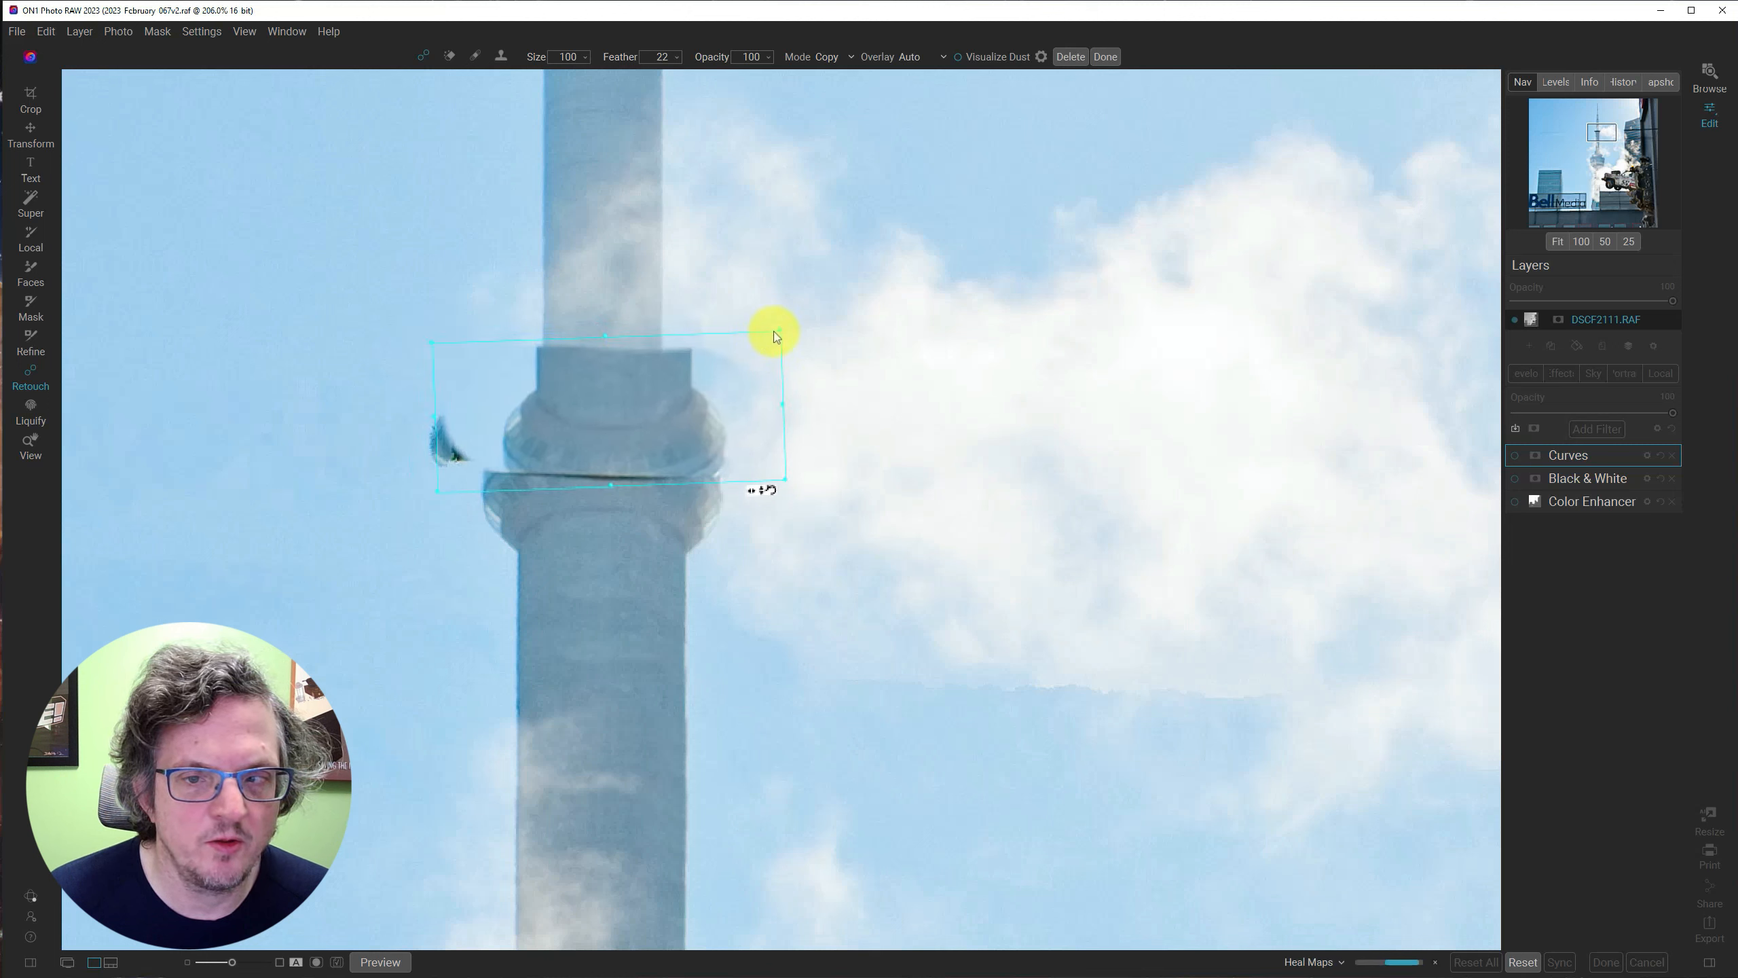
left_click_drag(768, 335, 748, 341)
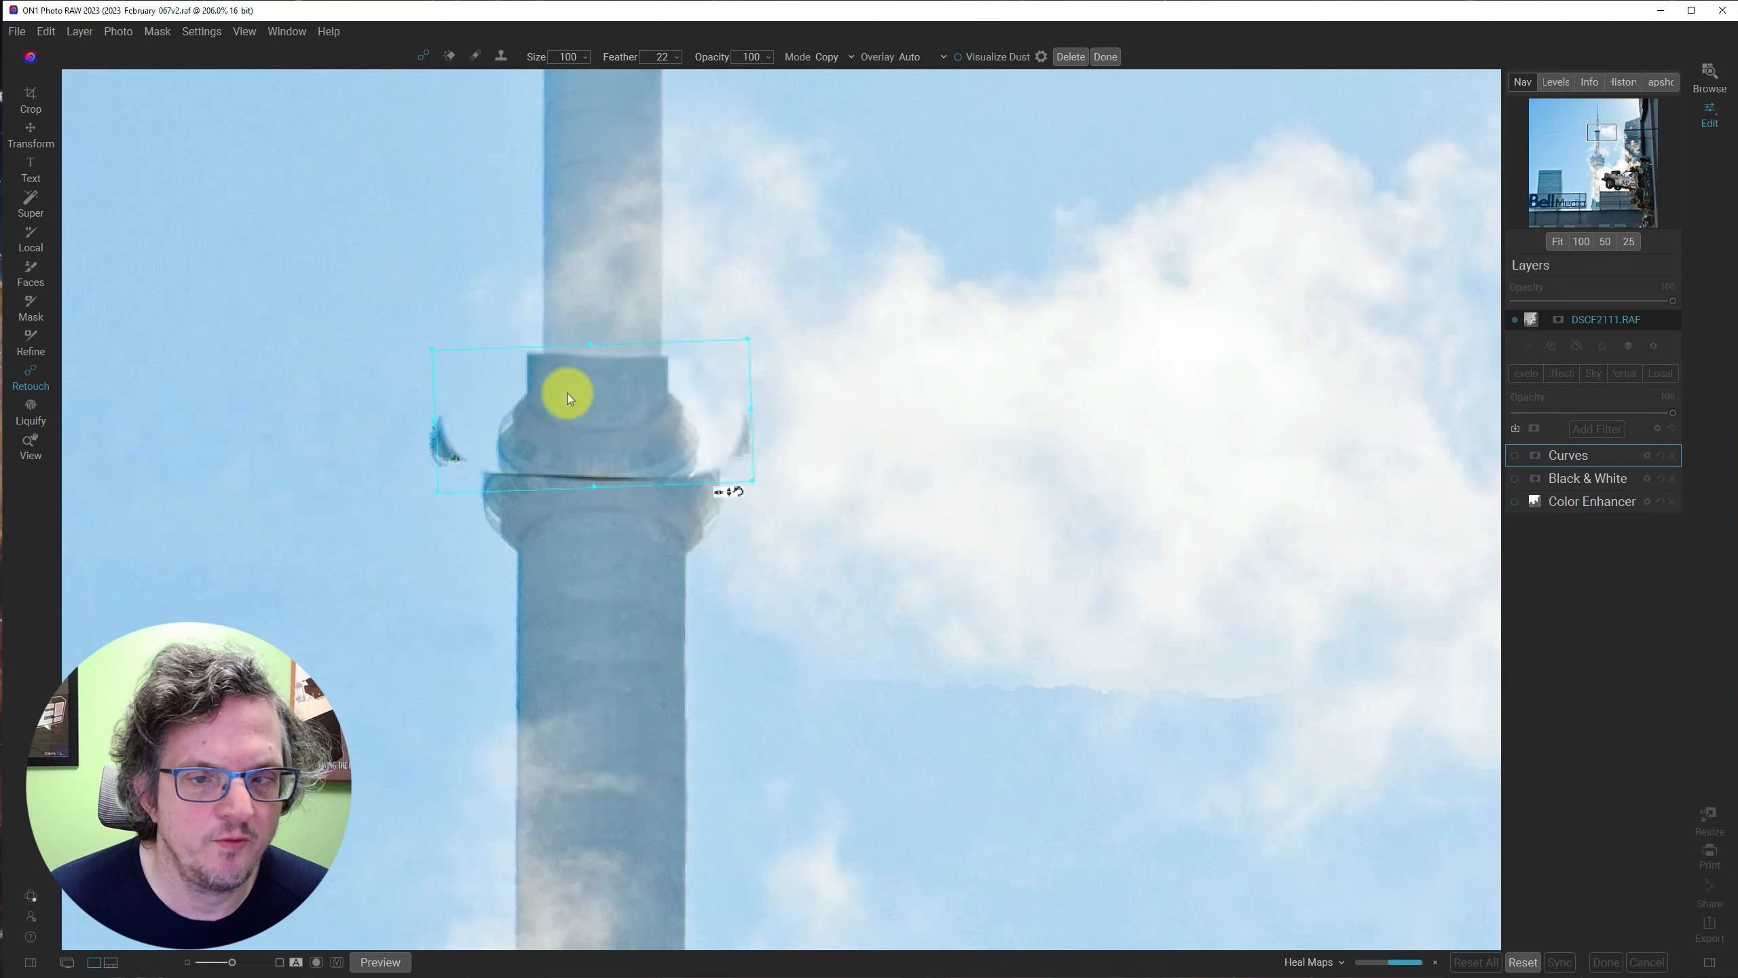
left_click_drag(567, 393, 573, 394)
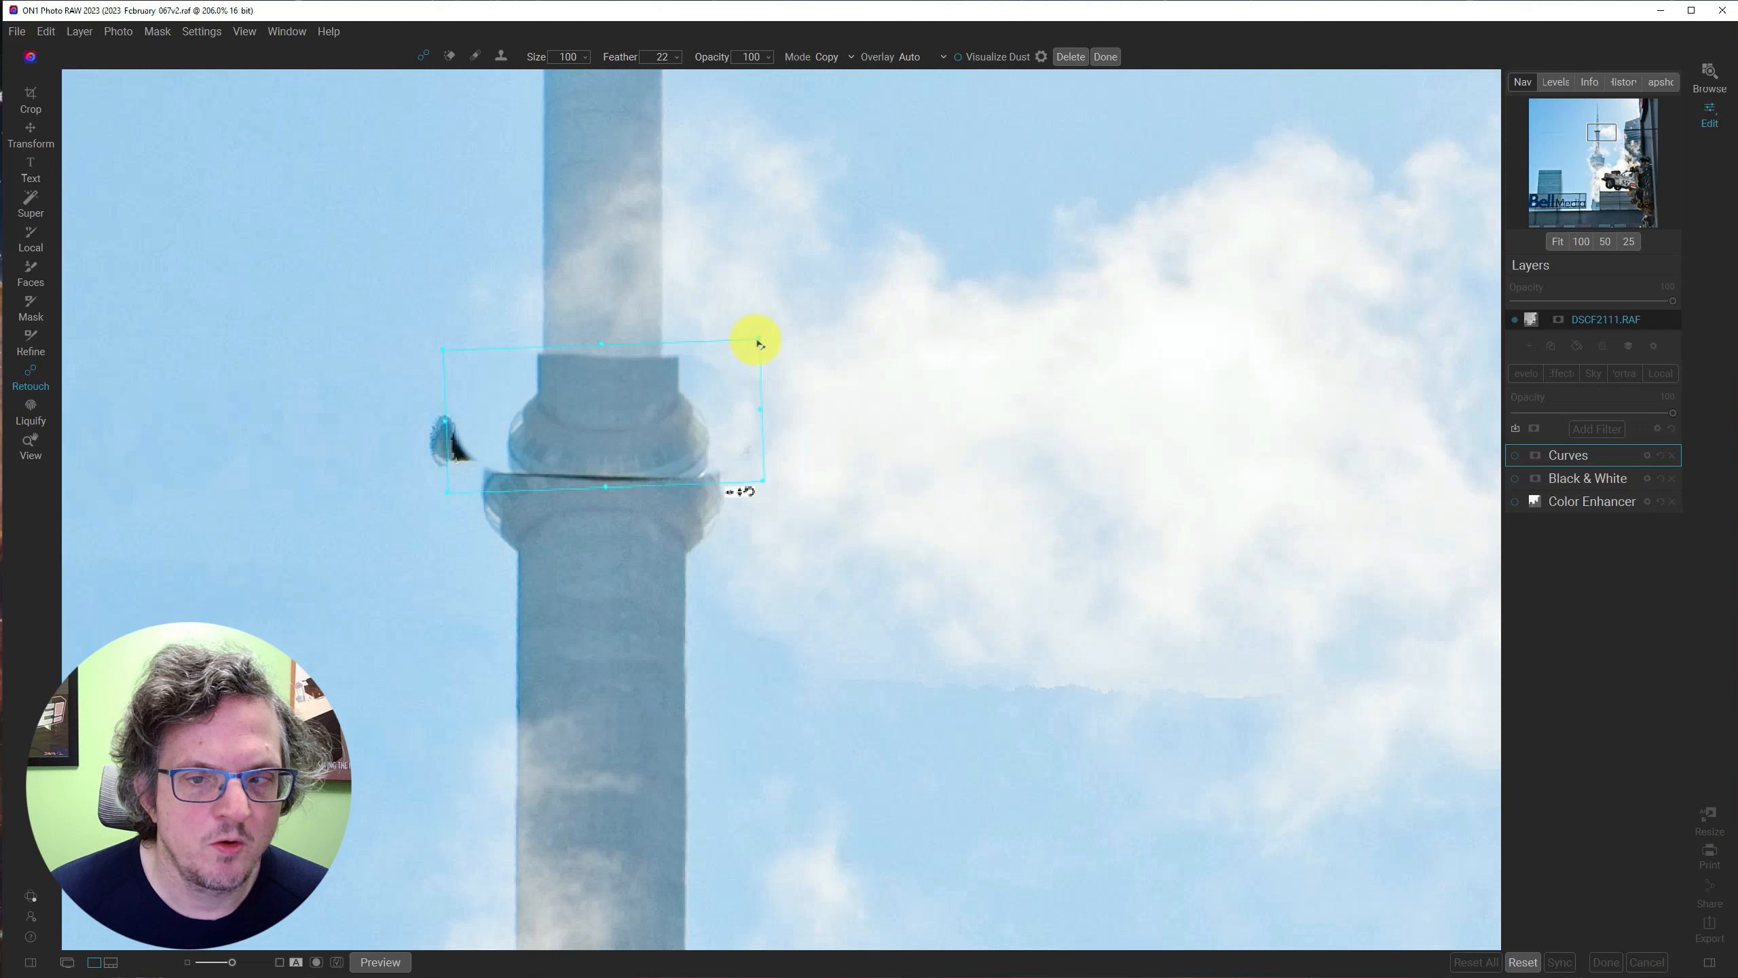
left_click_drag(758, 341, 737, 349)
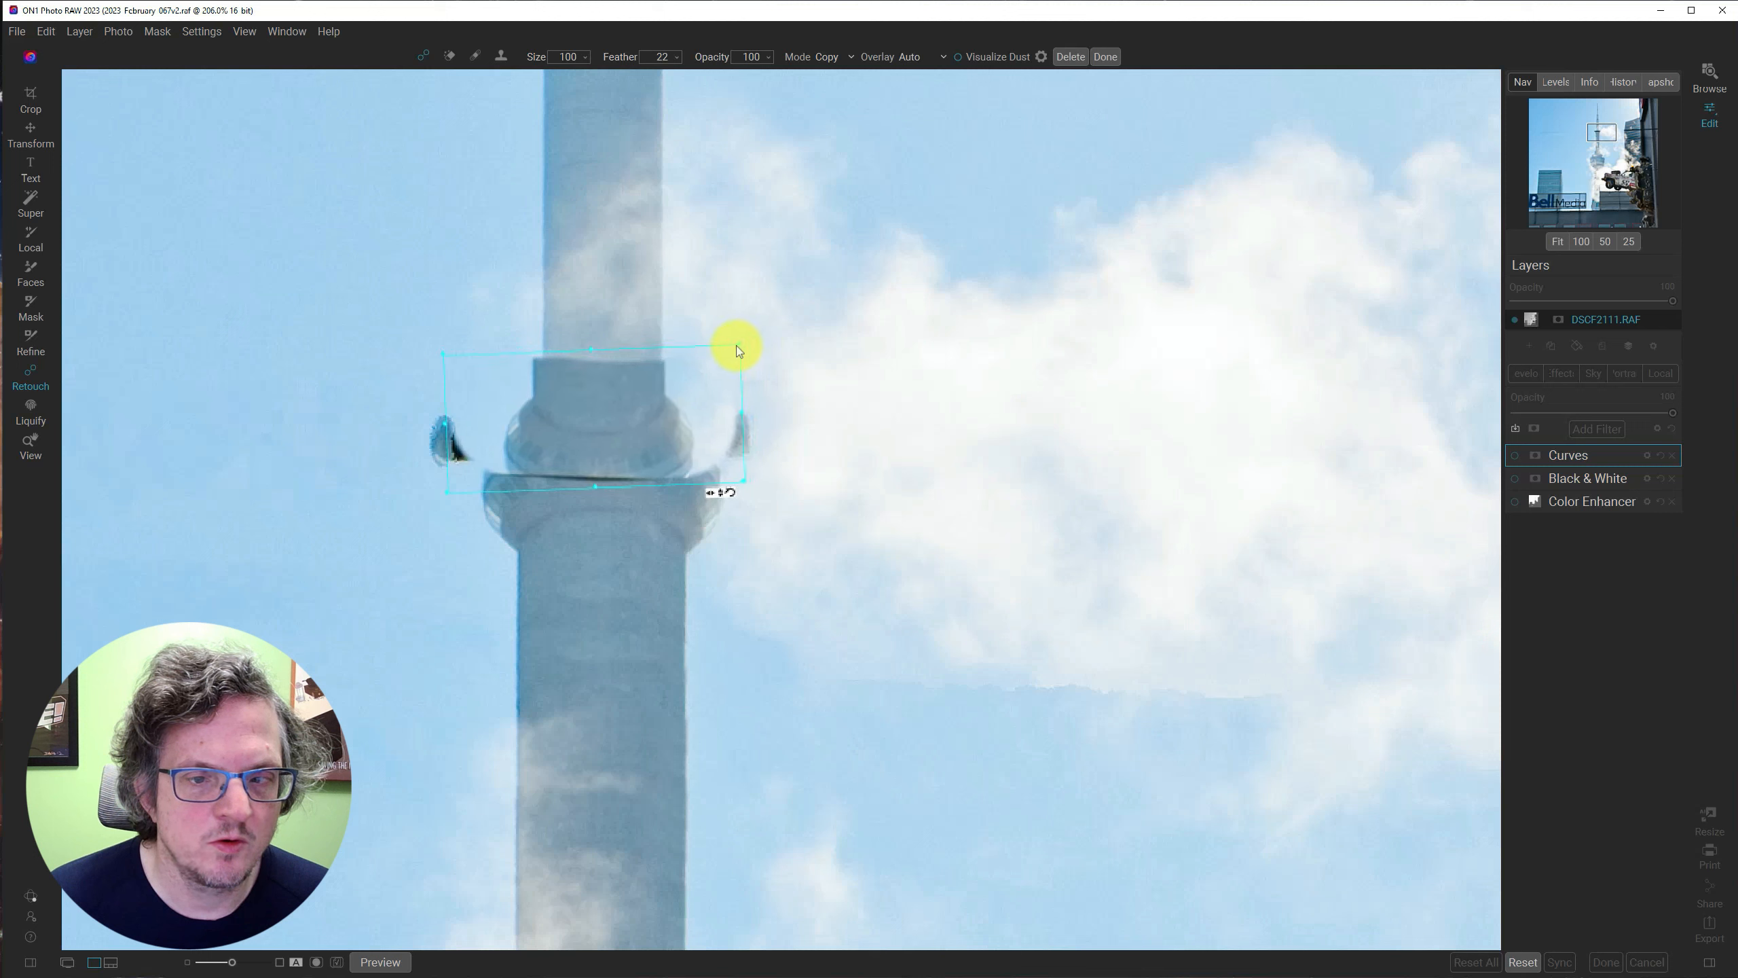
left_click_drag(450, 357, 457, 362)
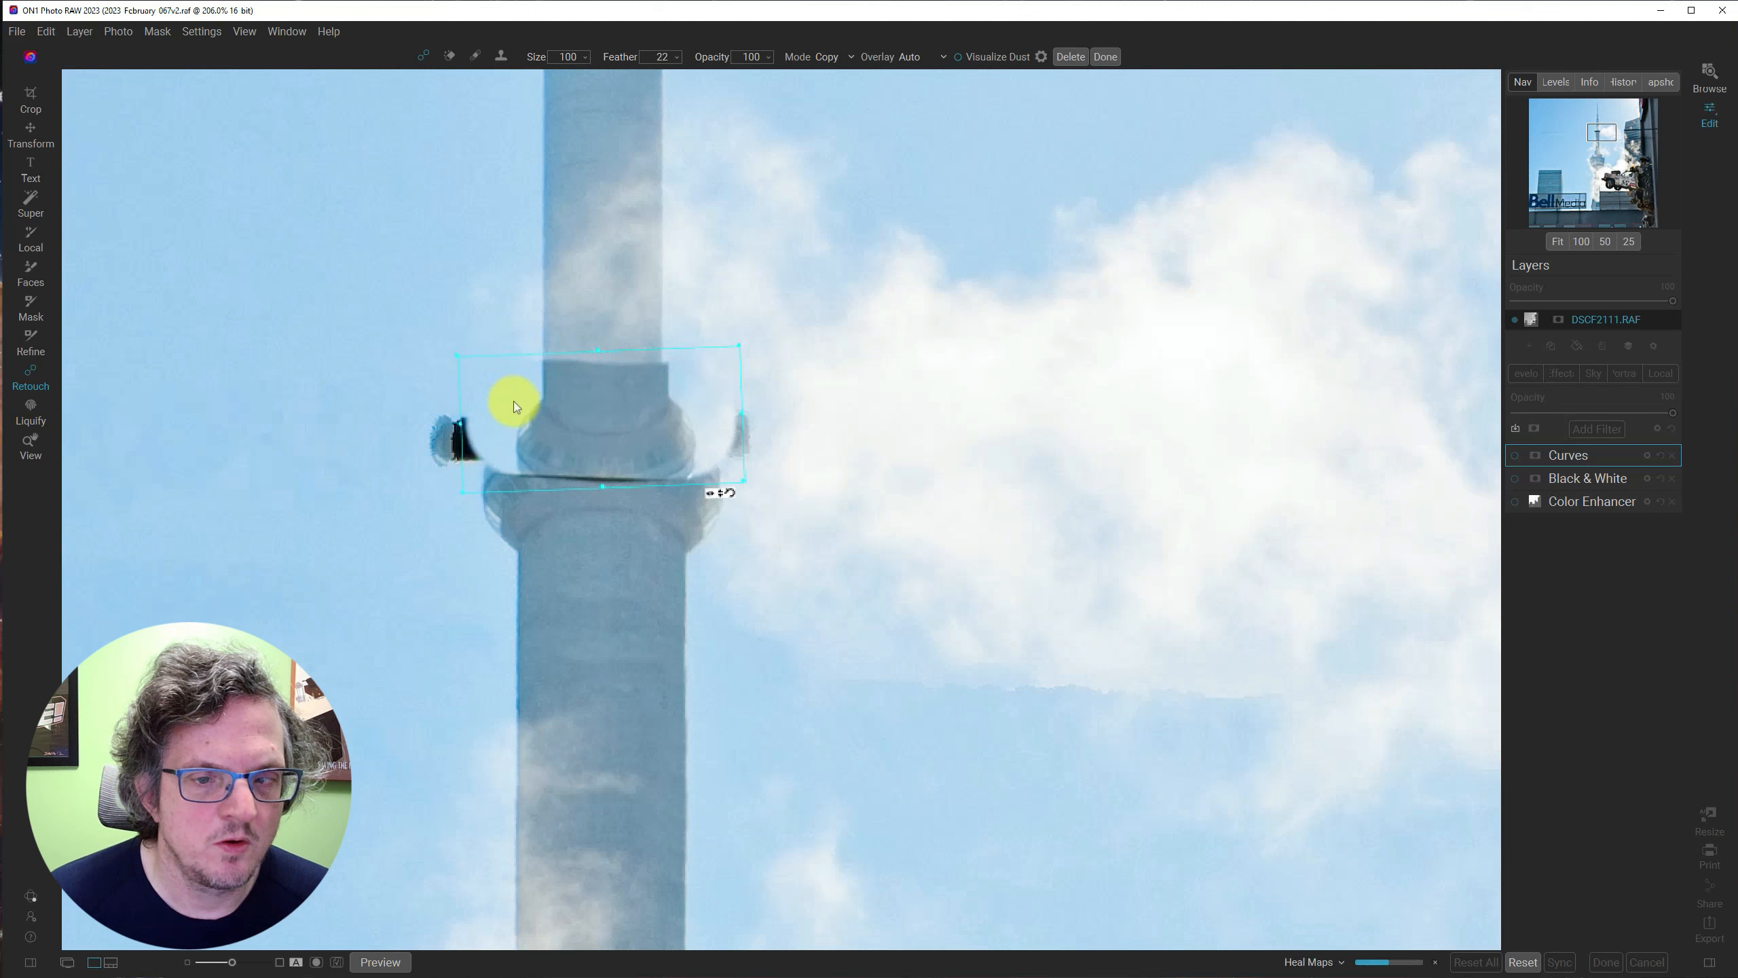
left_click_drag(568, 418, 562, 420)
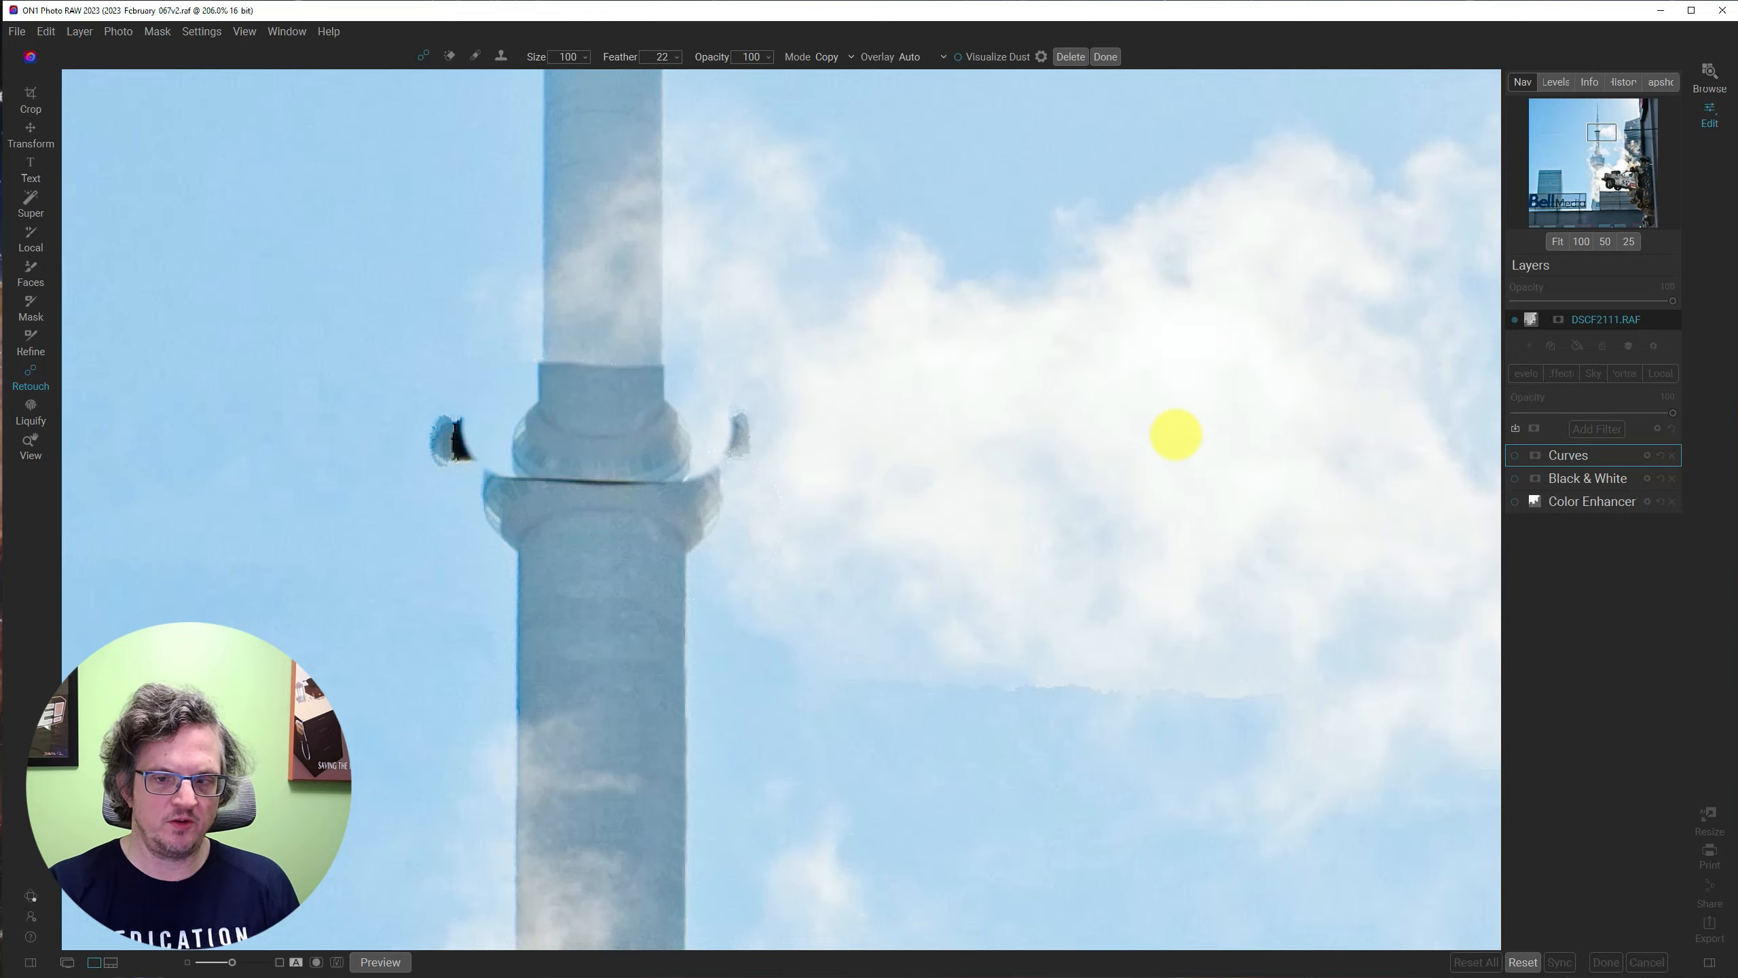
Check the collar patch in the whole photo and at 100% zoom, and set its feather to 48.
key("ctrl+0")
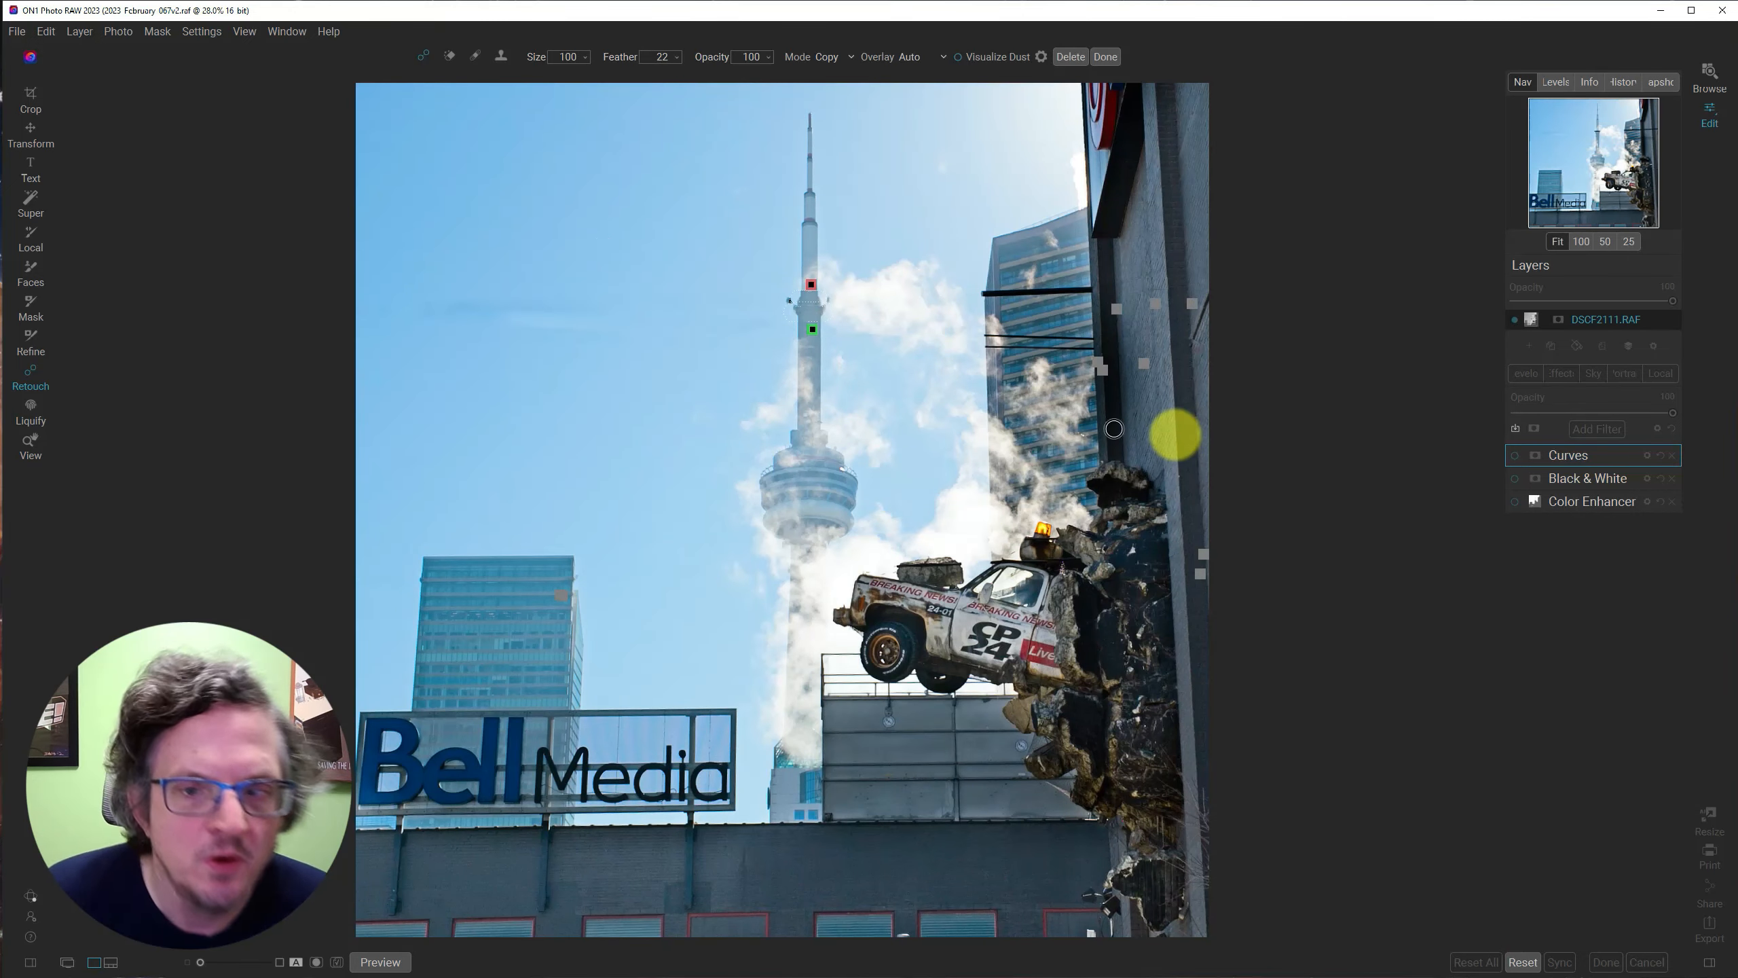
left_click(372, 965)
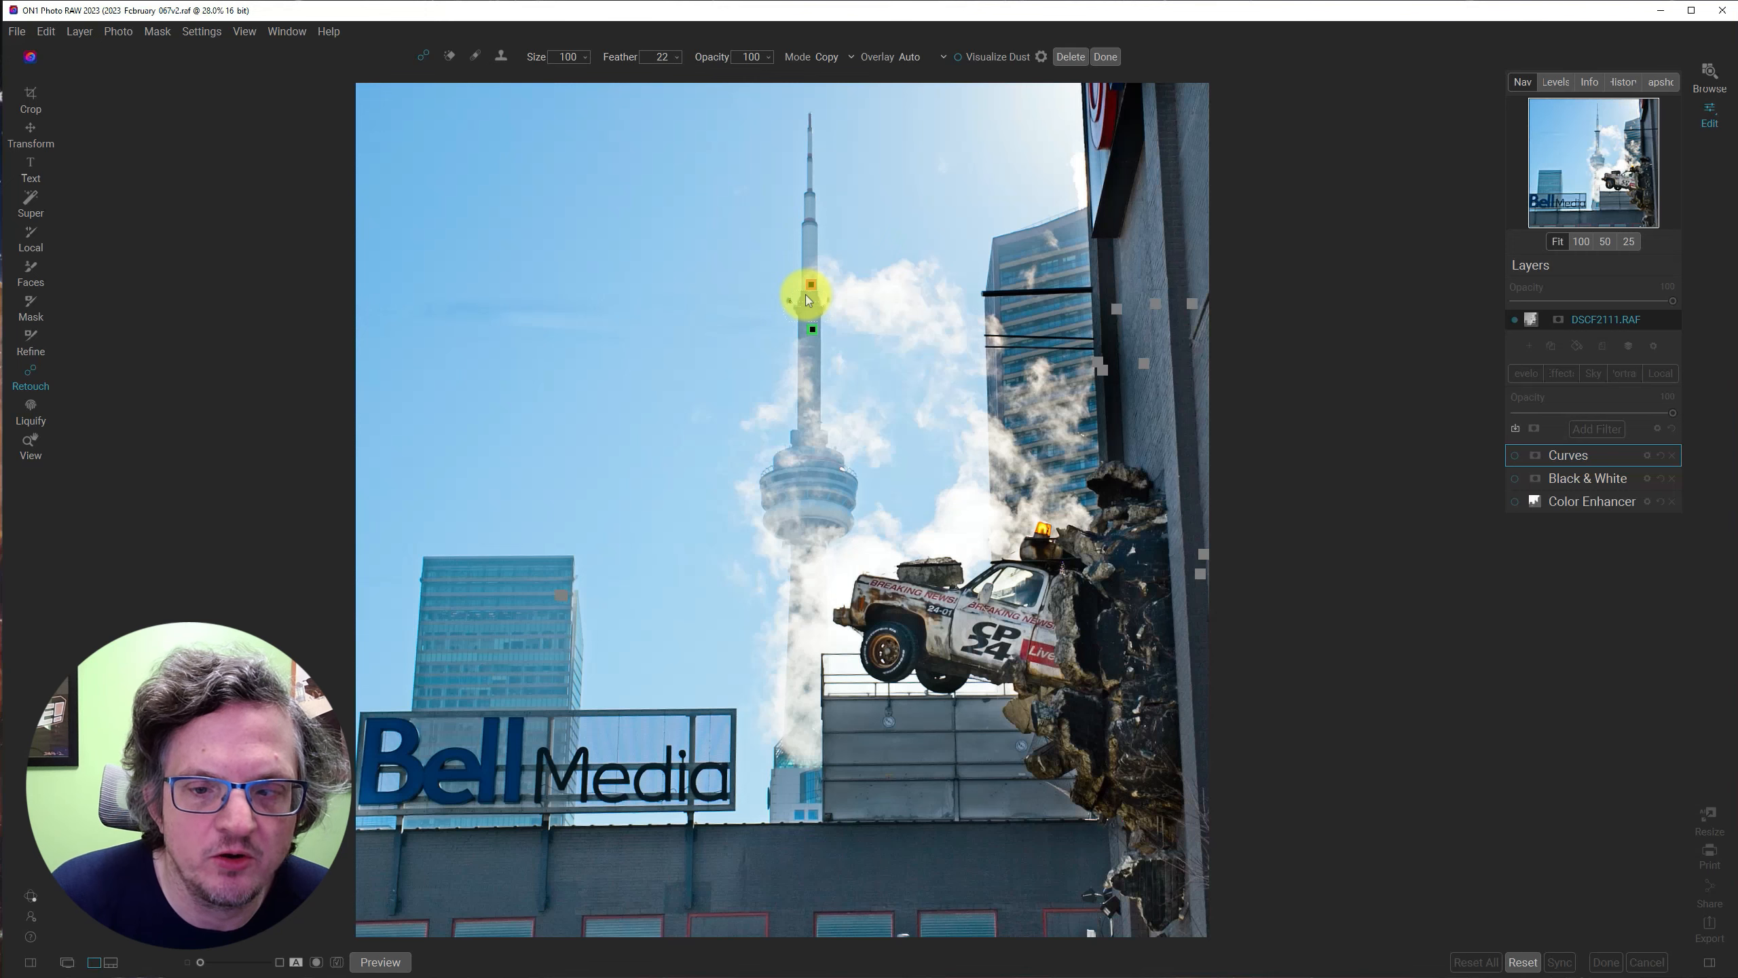
left_click(1581, 242)
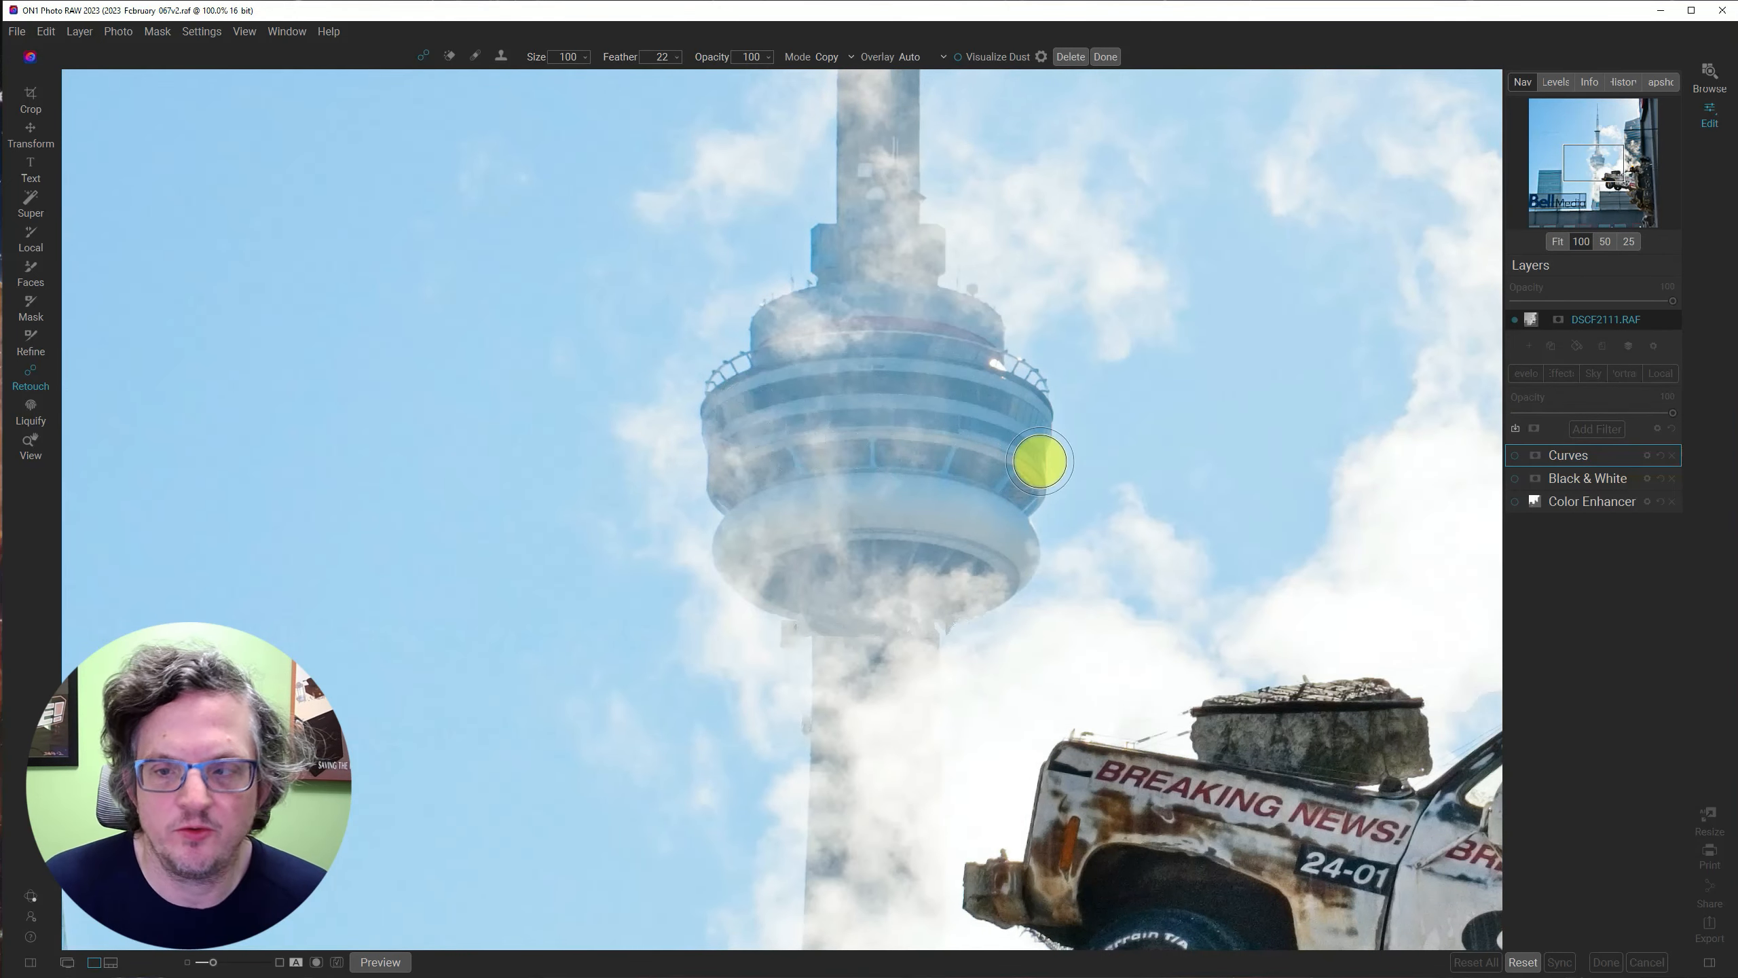
left_click_drag(920, 430, 680, 886)
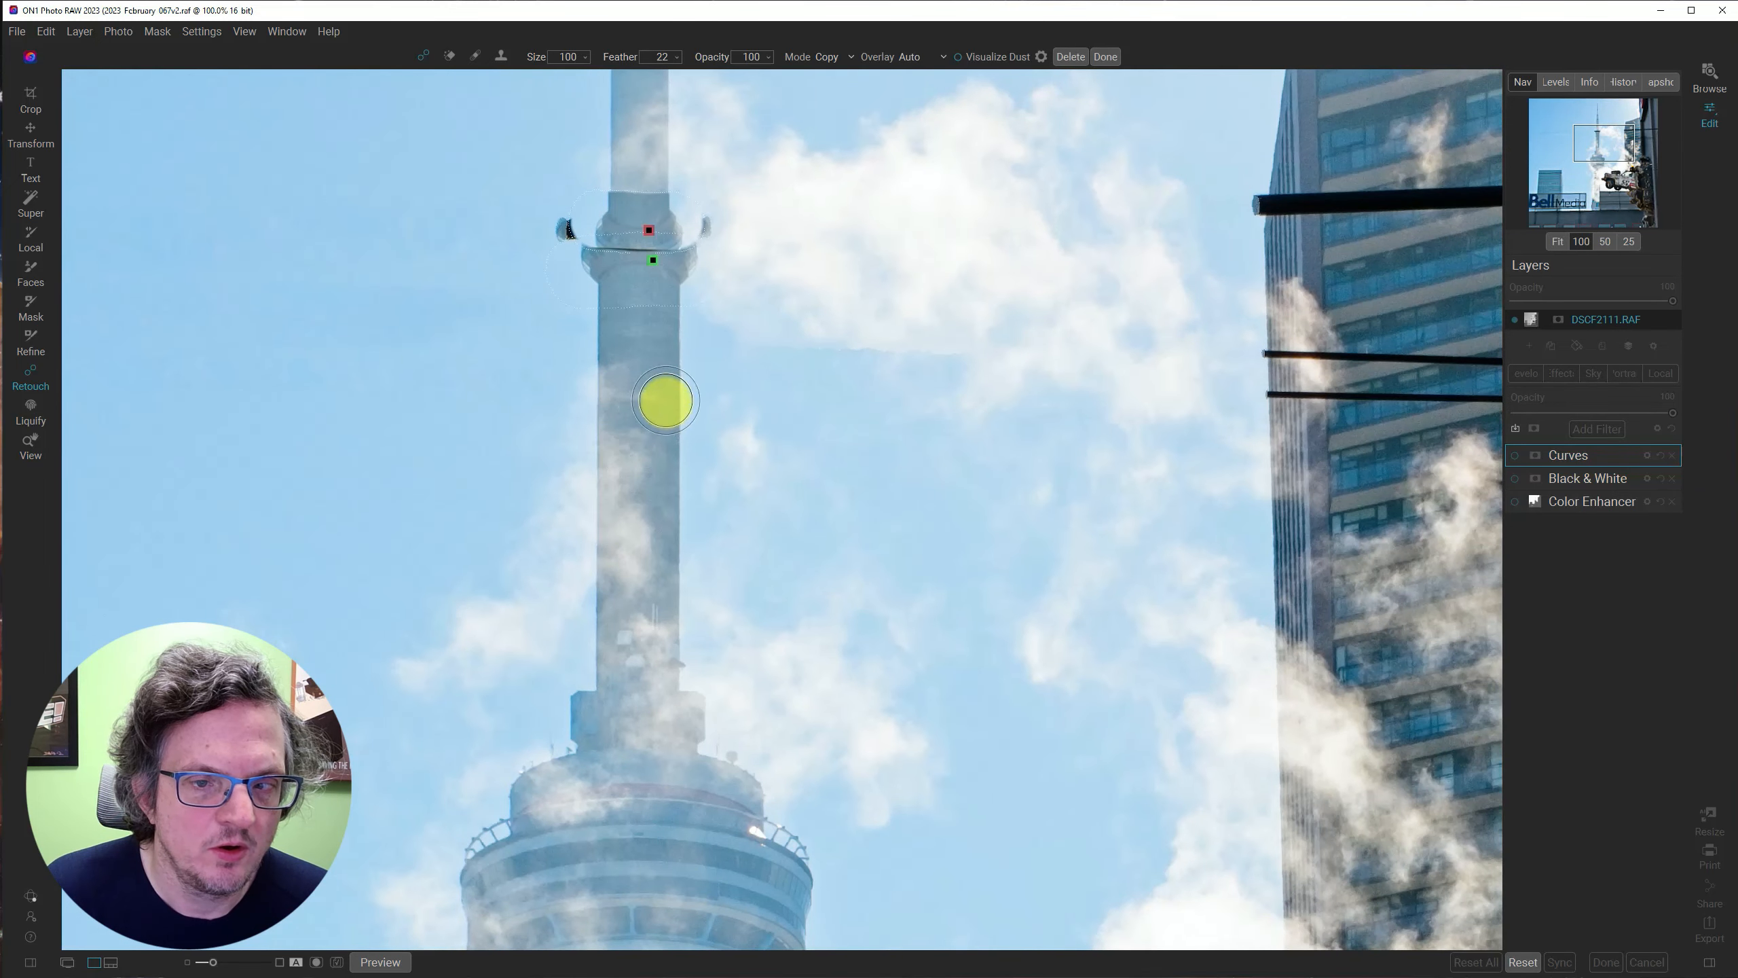
left_click_drag(656, 405, 613, 591)
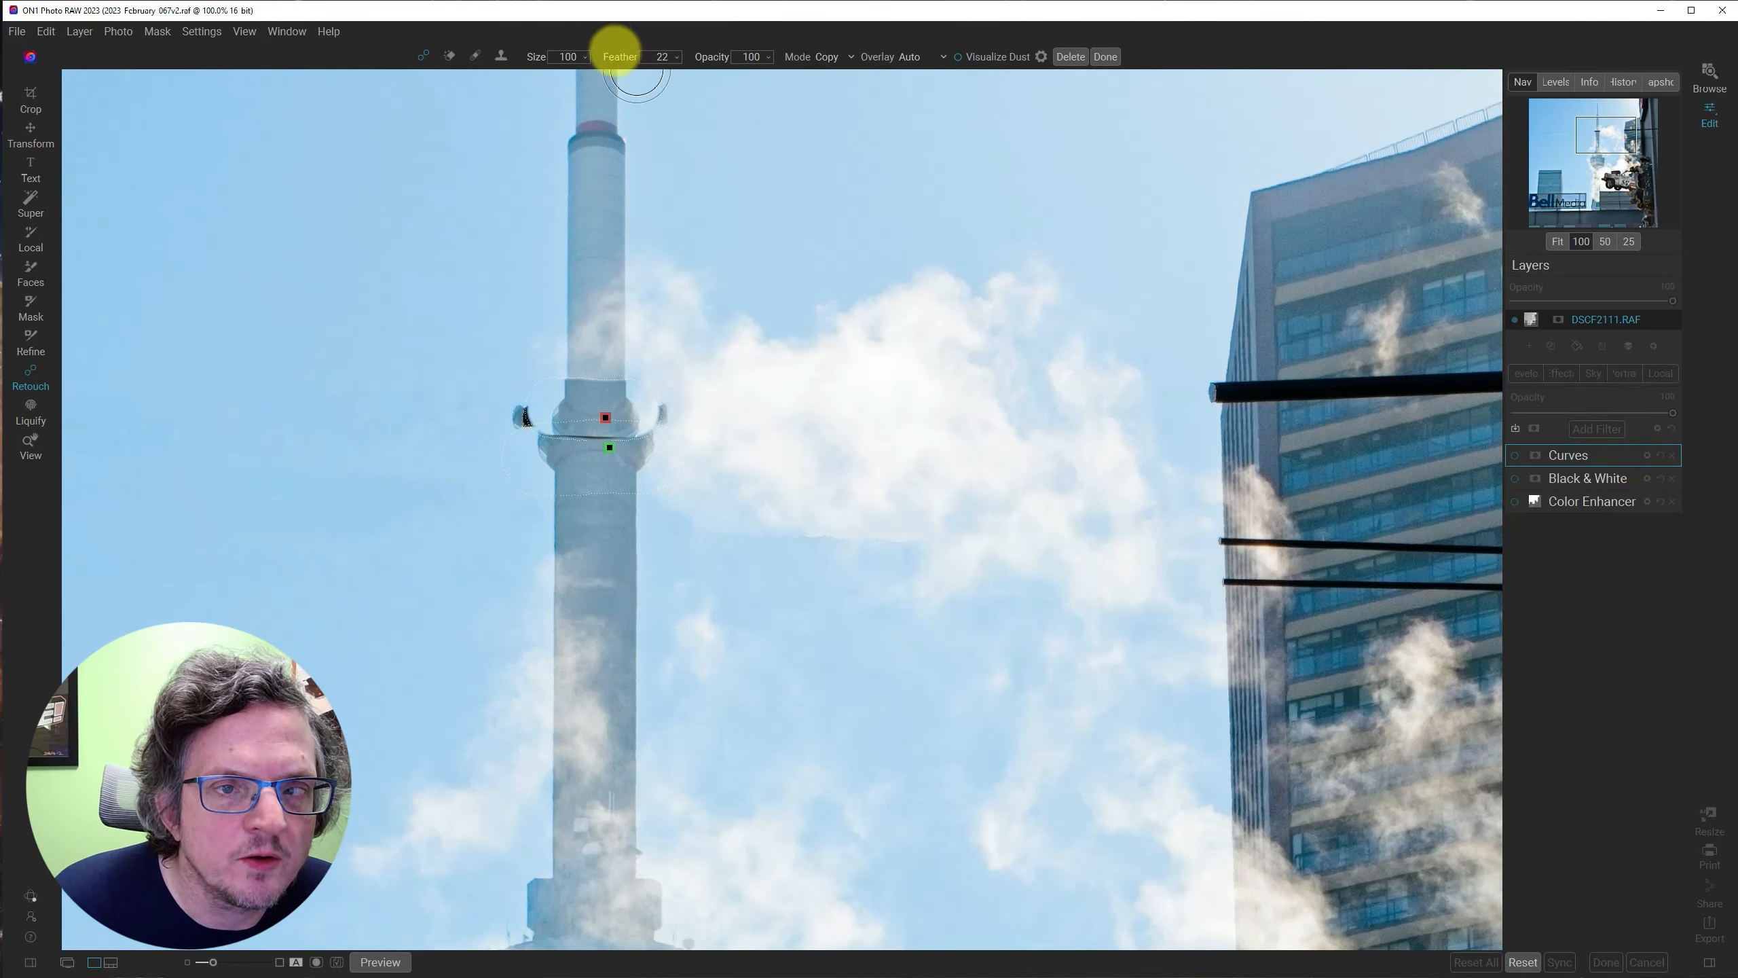
left_click_drag(613, 53, 644, 54)
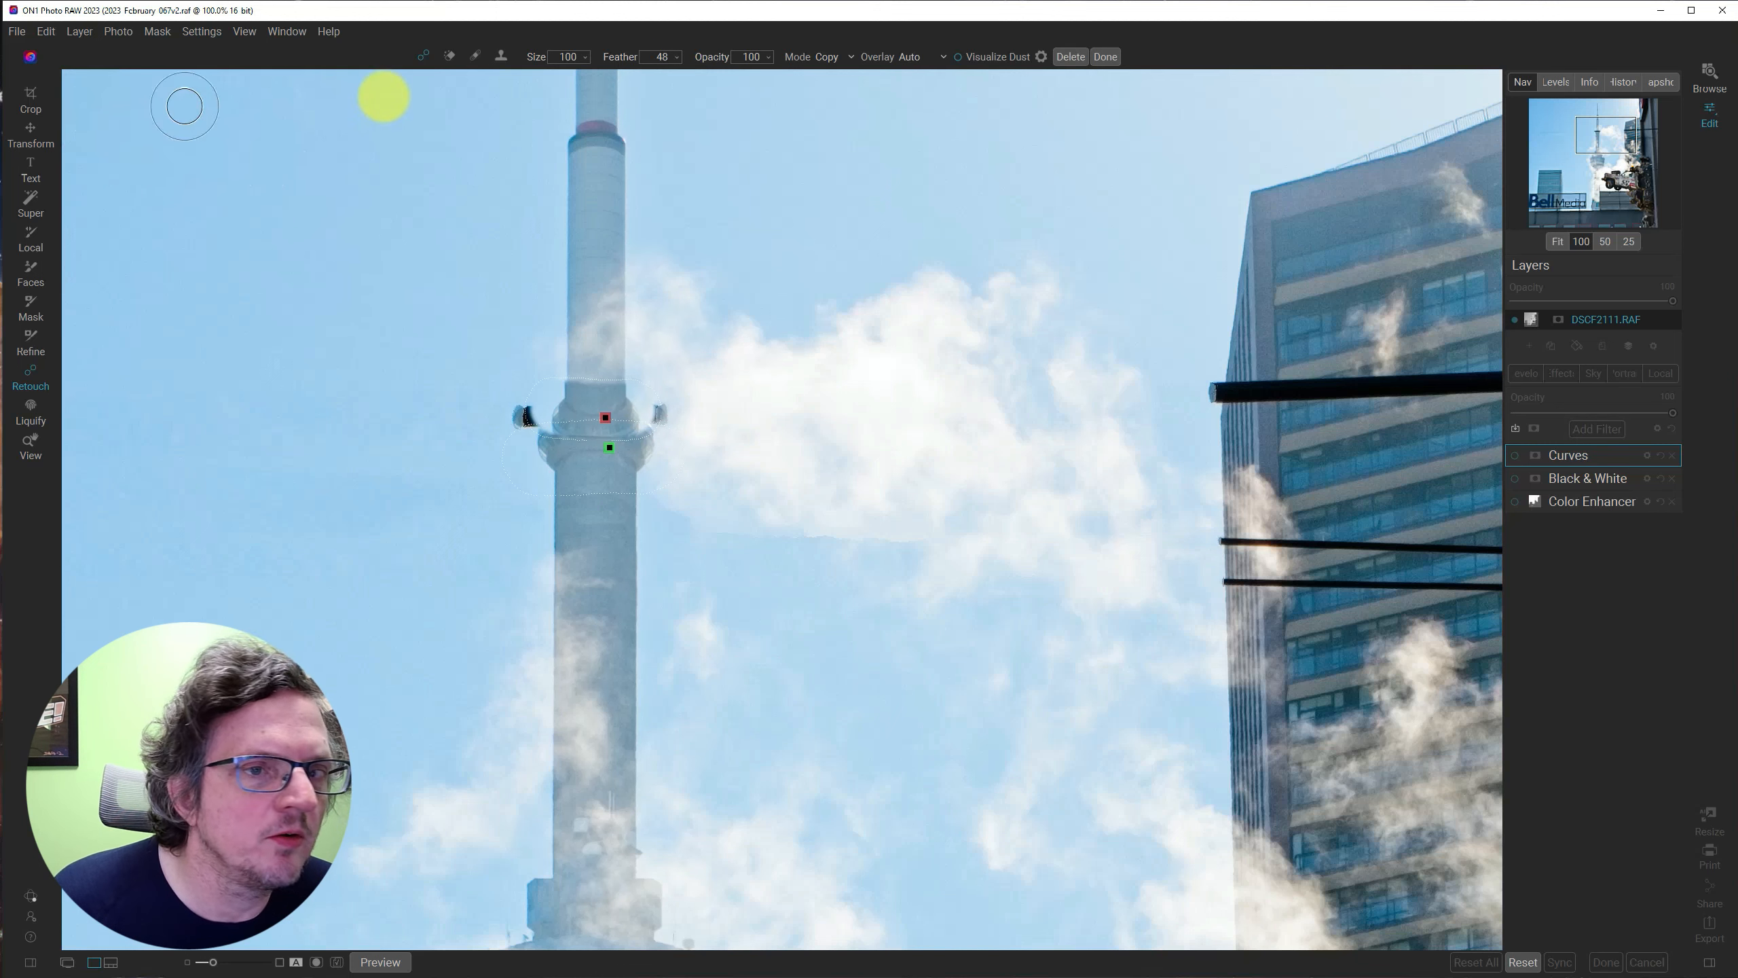
Clone sky over the leftover thick cable ends beside the collar with the Clone Stamp at size 40 and feather 50.
left_click(503, 56)
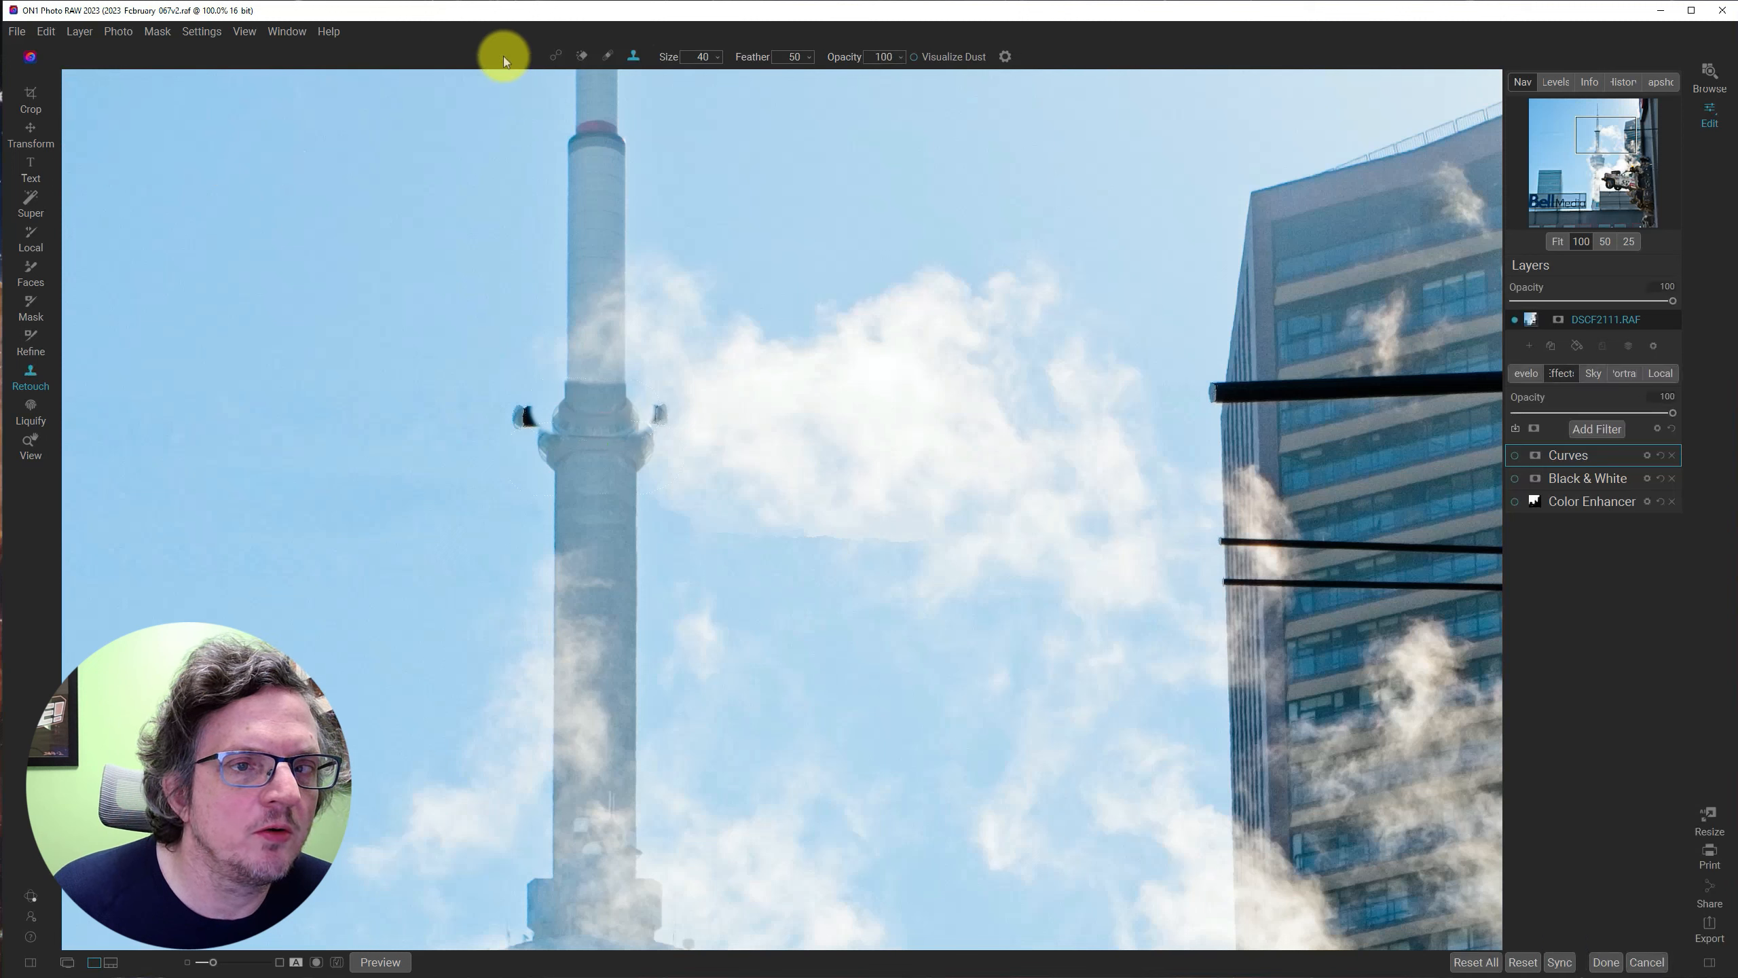
left_click(462, 472, "alt")
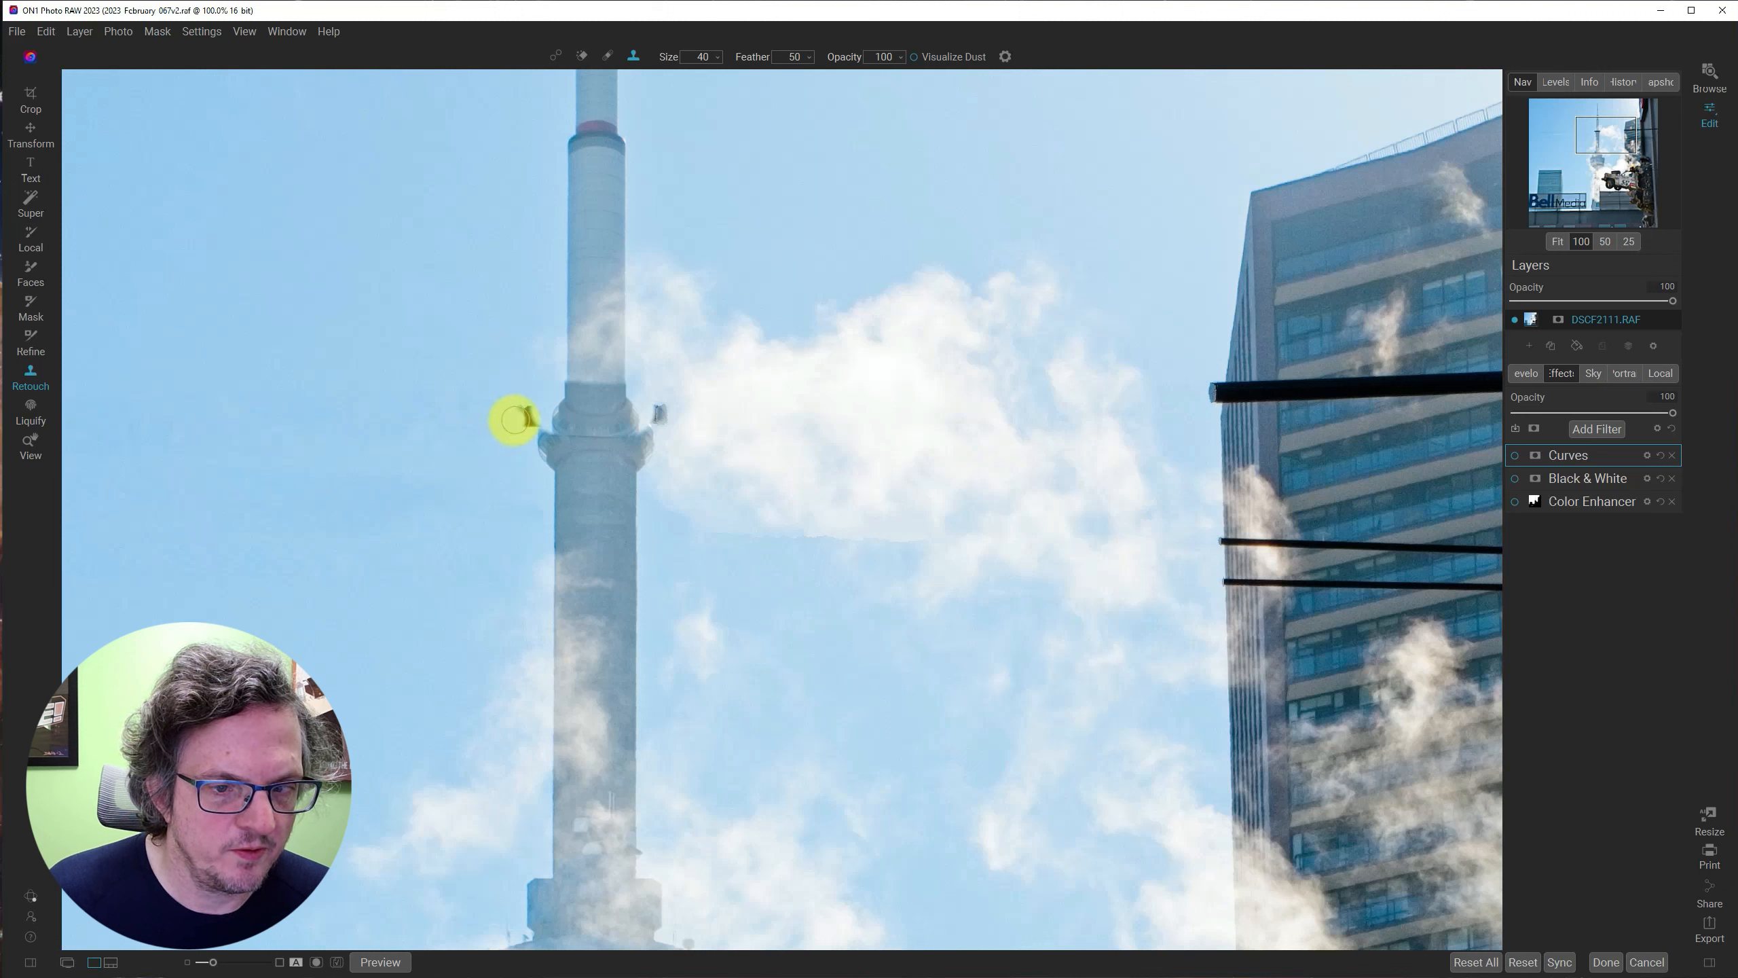
left_click_drag(516, 418, 528, 419)
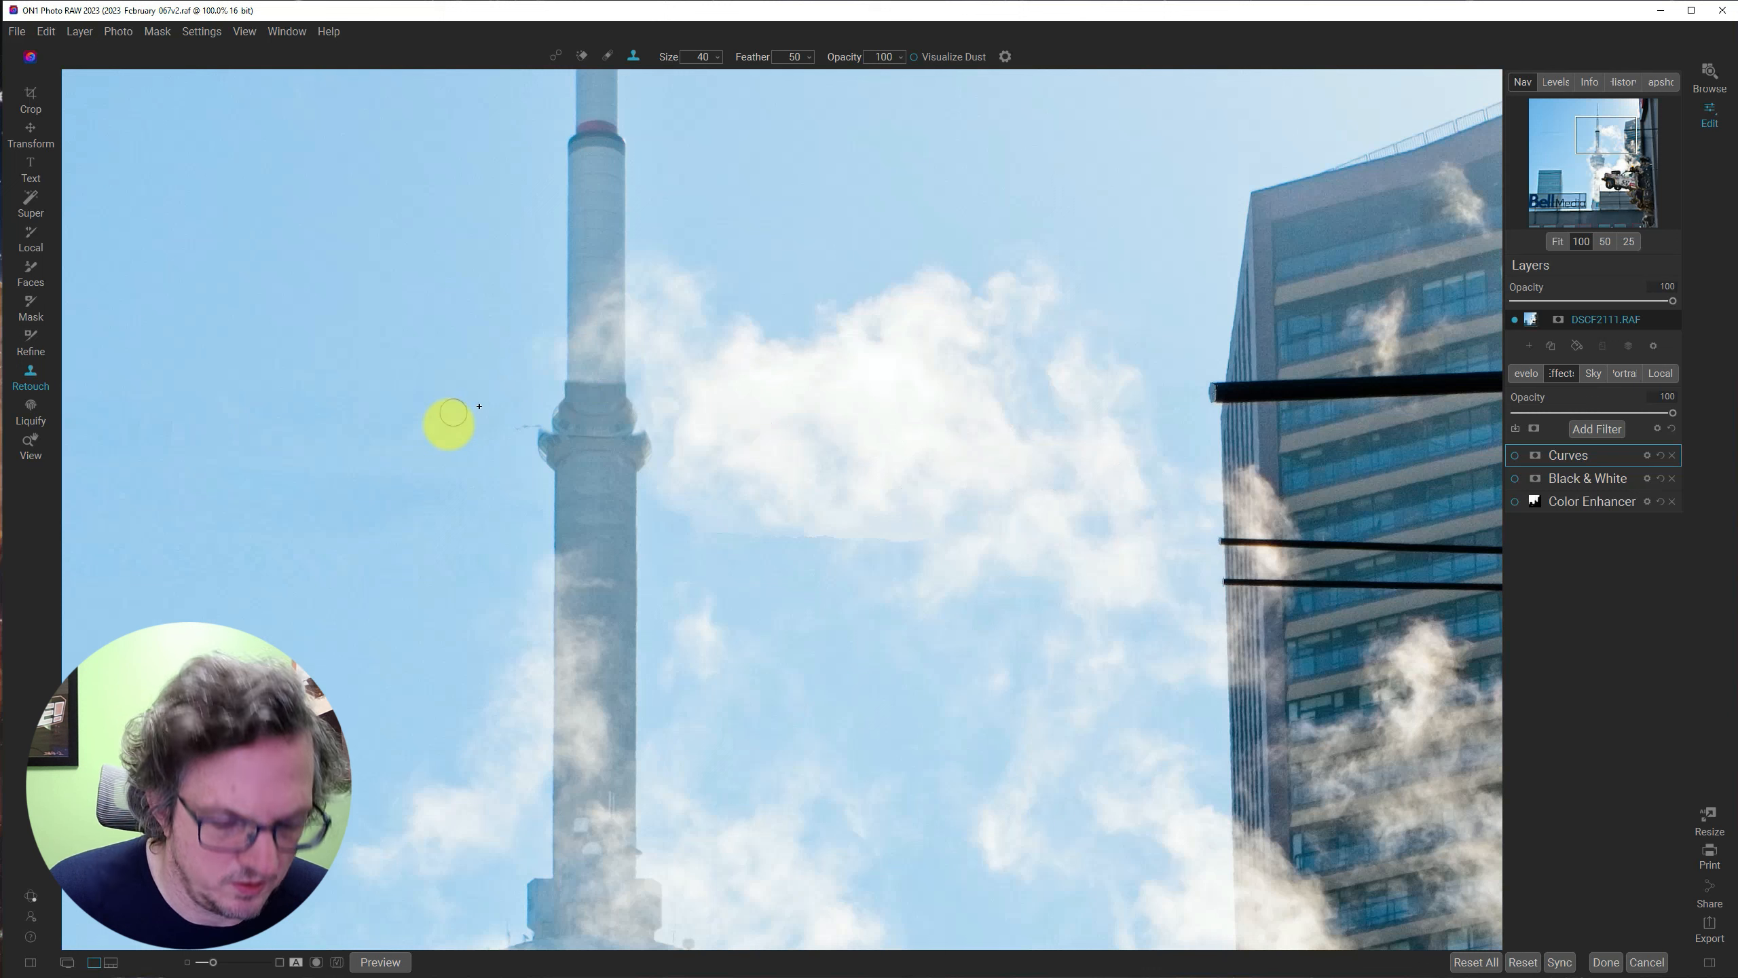
left_click(448, 424, "alt")
left_click_drag(518, 425, 534, 442)
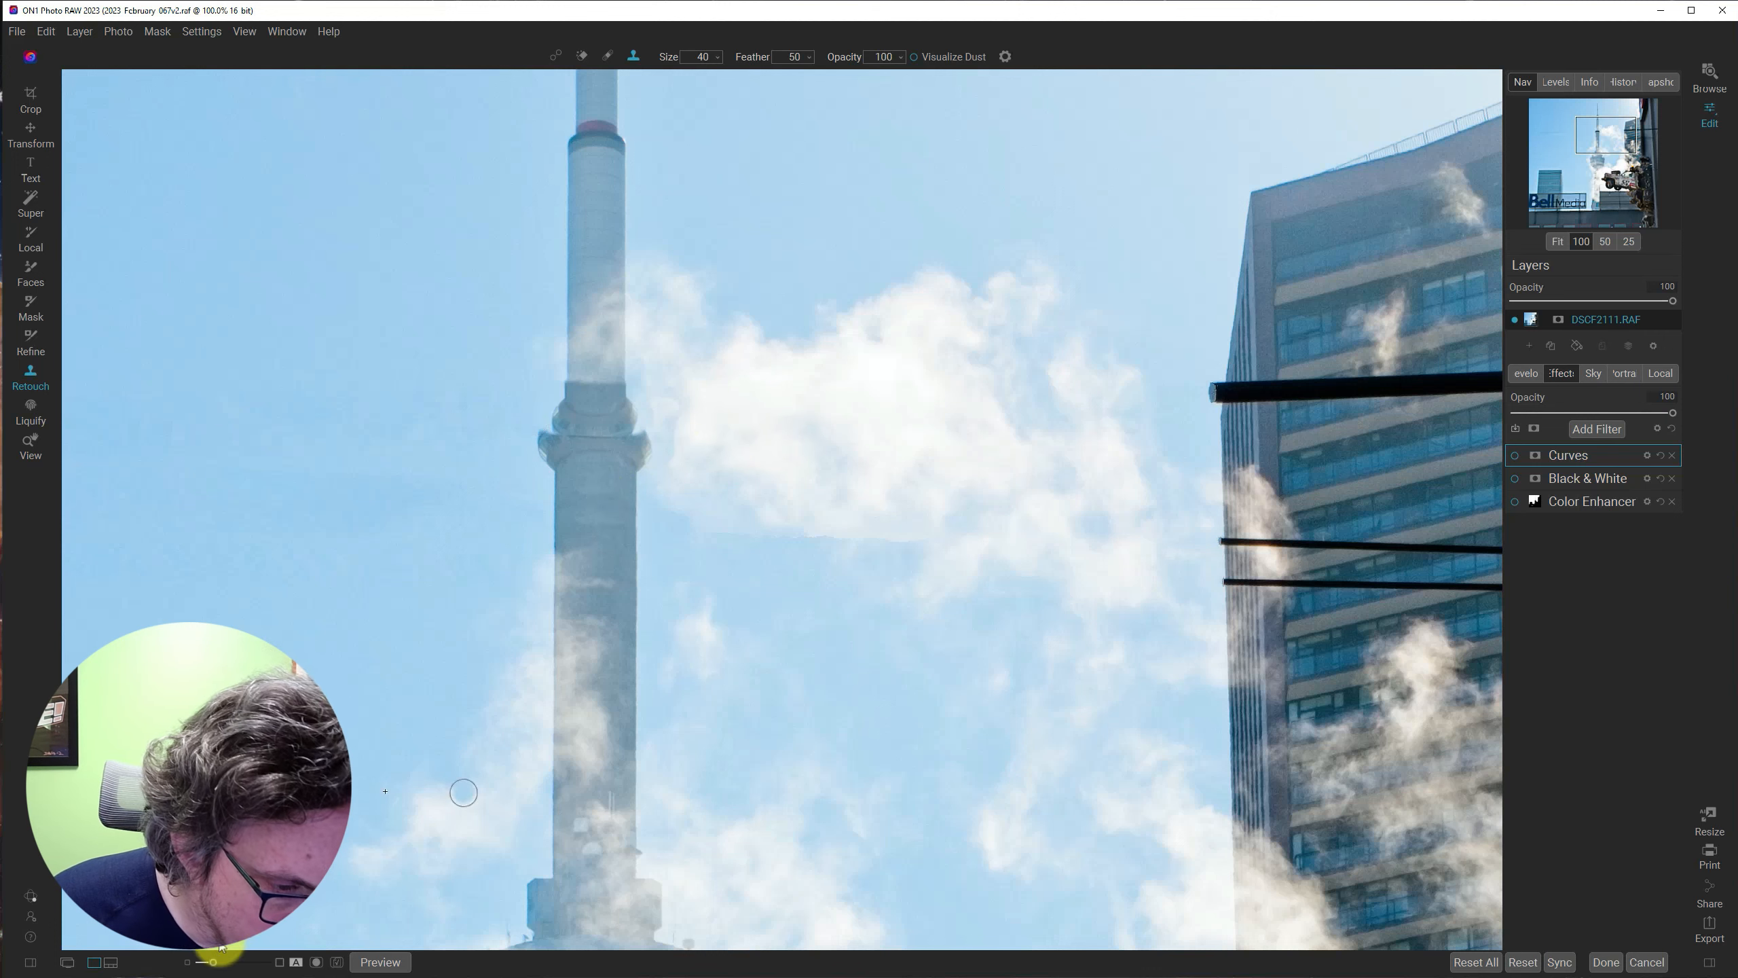
Clone cloud over the protruding edge of the collar on the side facing the cloud with the Clone Stamp at size 40.
left_click_drag(213, 965, 229, 963)
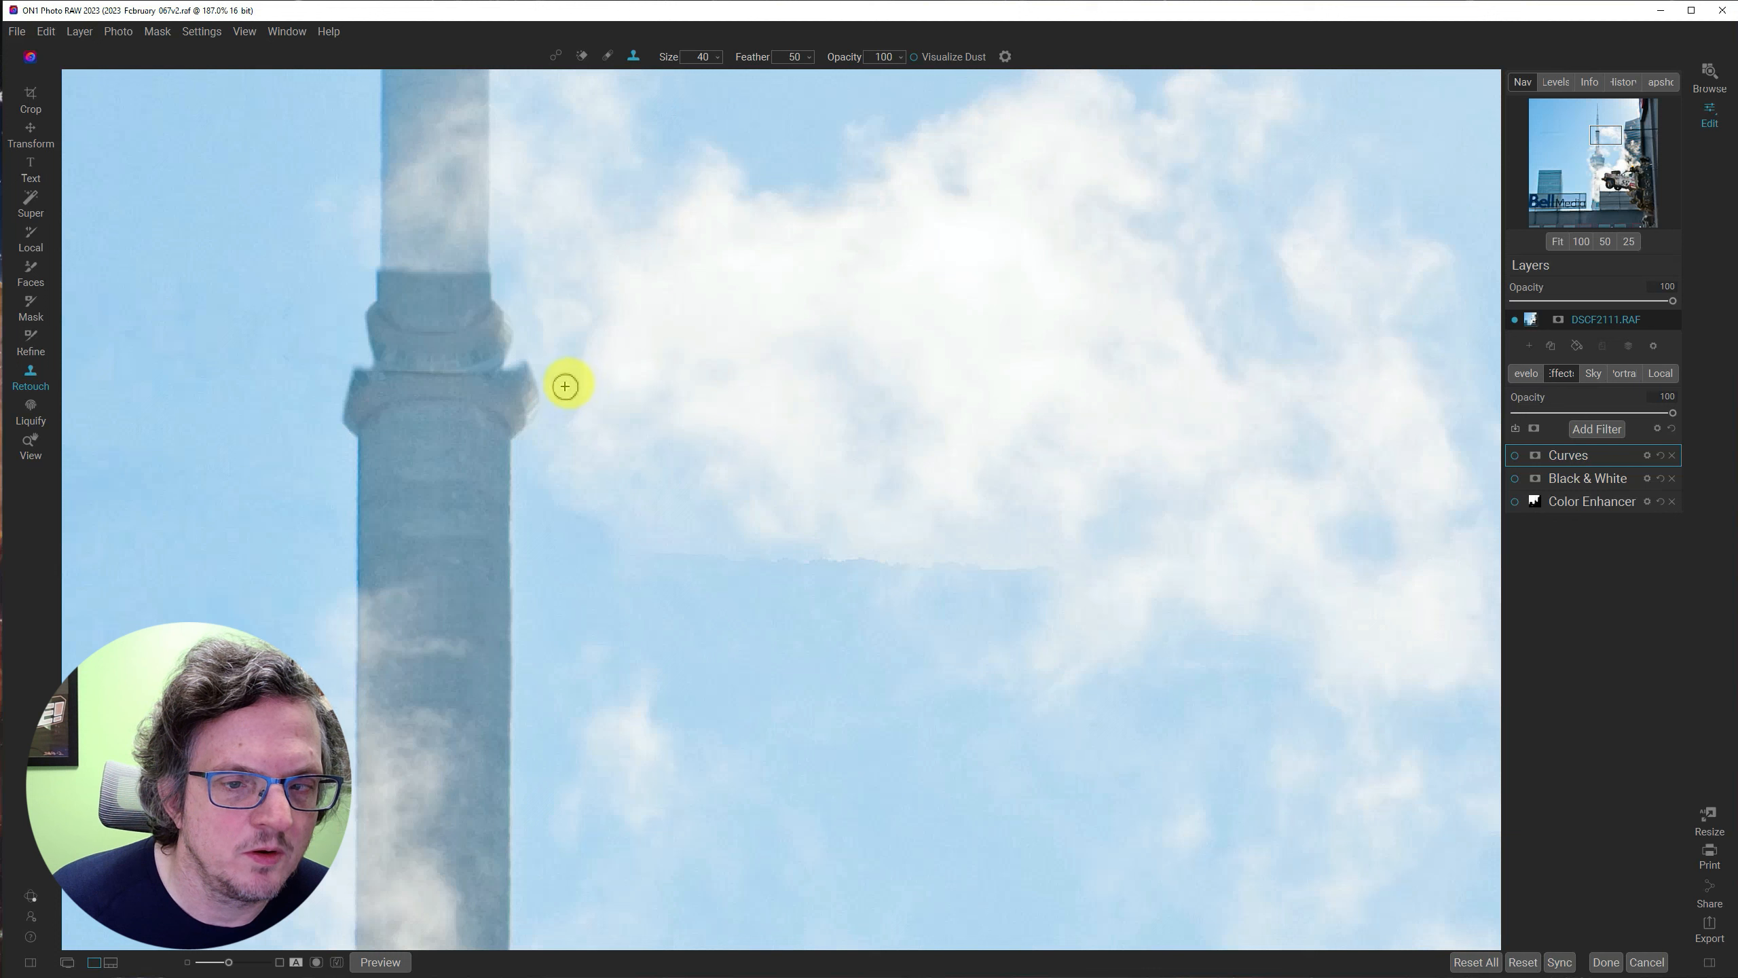
left_click(584, 379, "alt")
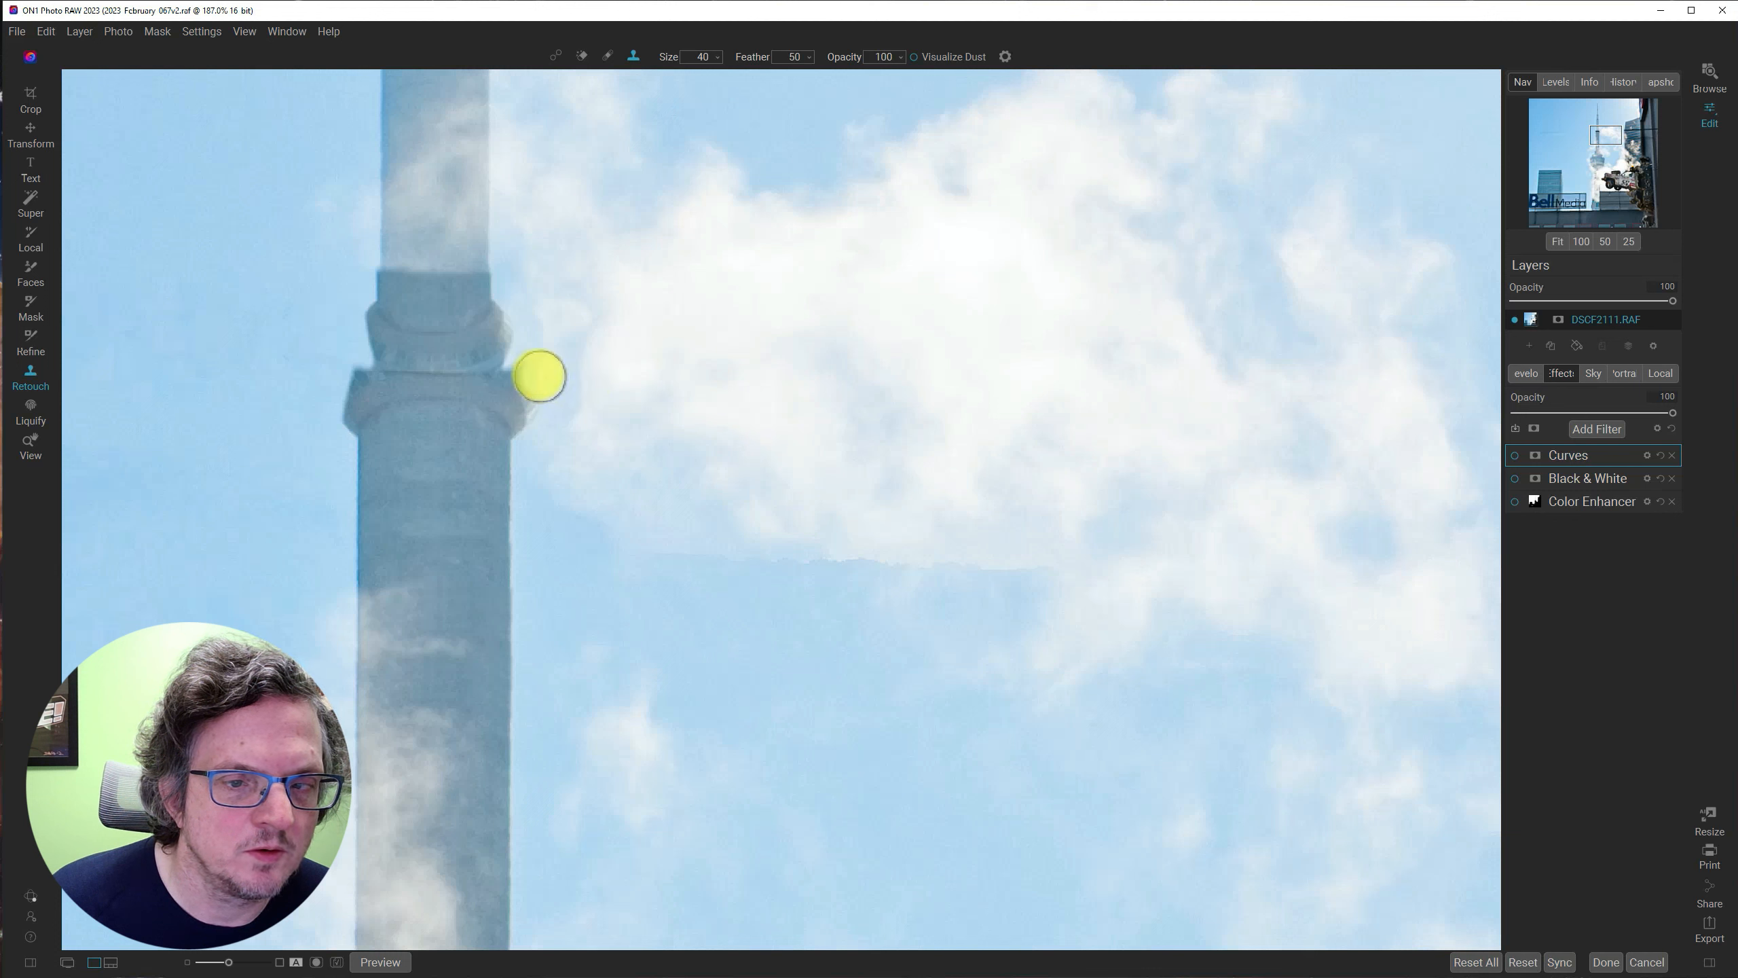
mouse_move(536, 364)
left_mouse_down()
mouse_move(531, 429)
mouse_move(534, 365)
left_mouse_up()
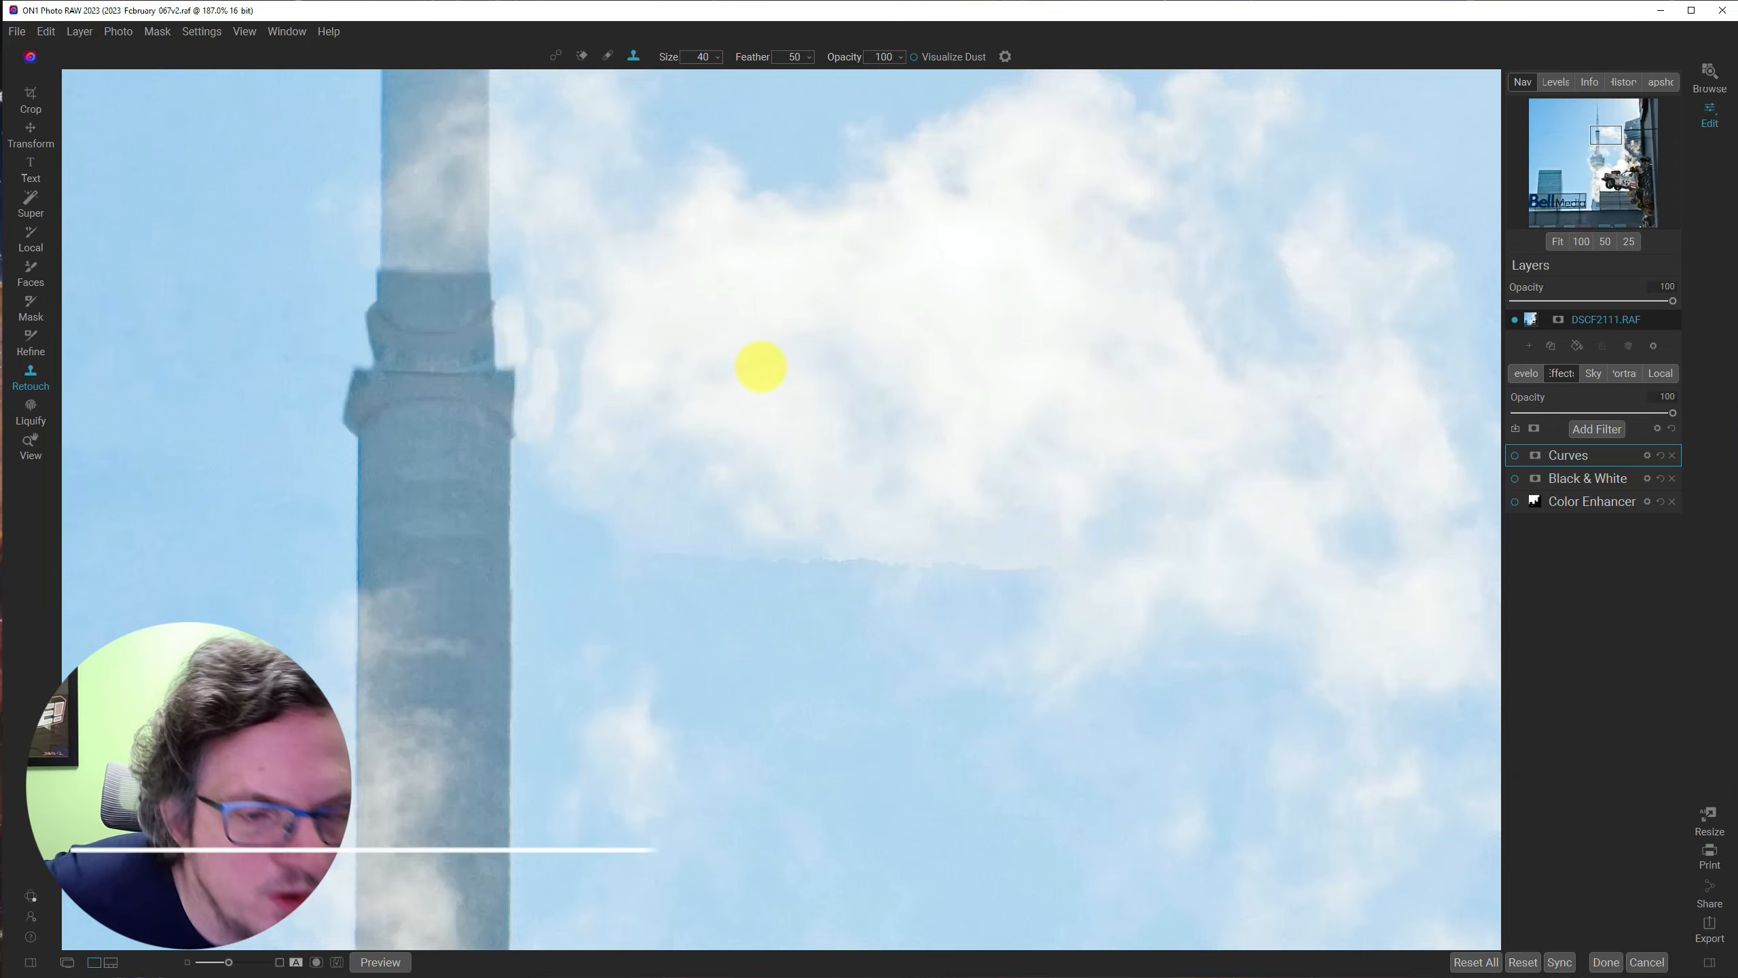
key("ctrl+0")
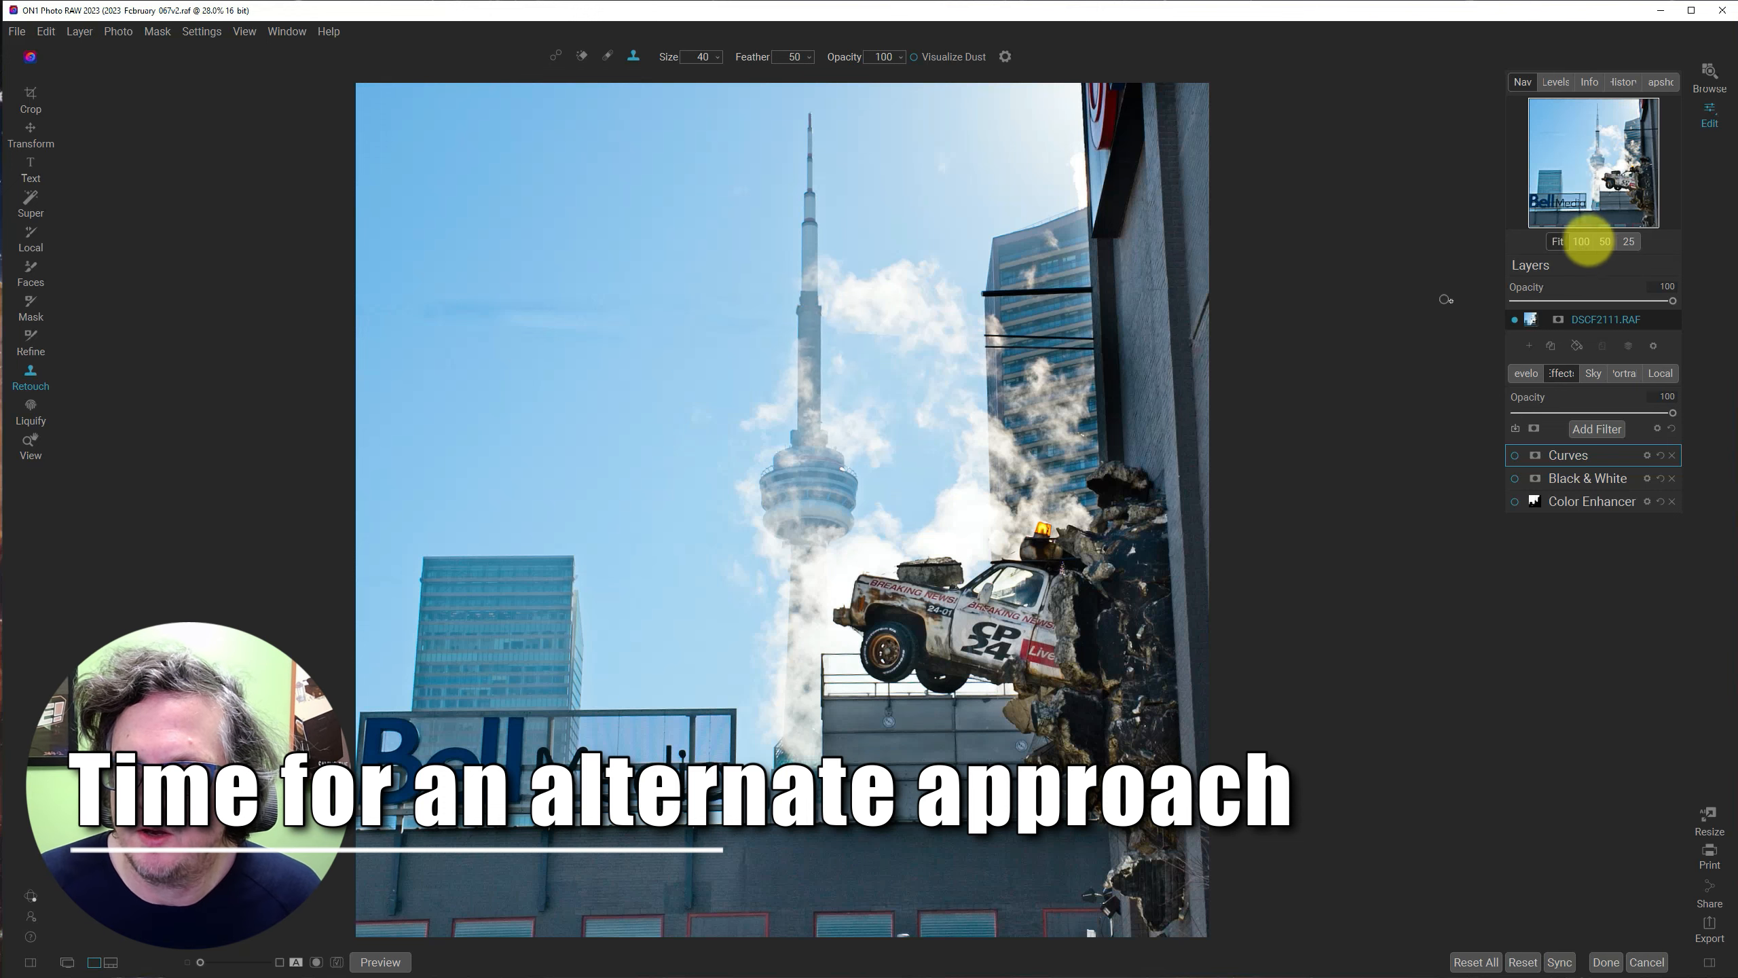
Try to cover the tower's collar with a patch copied from the neighbouring cloud using the Retouch Brush, and delete that patch.
left_click(1581, 242)
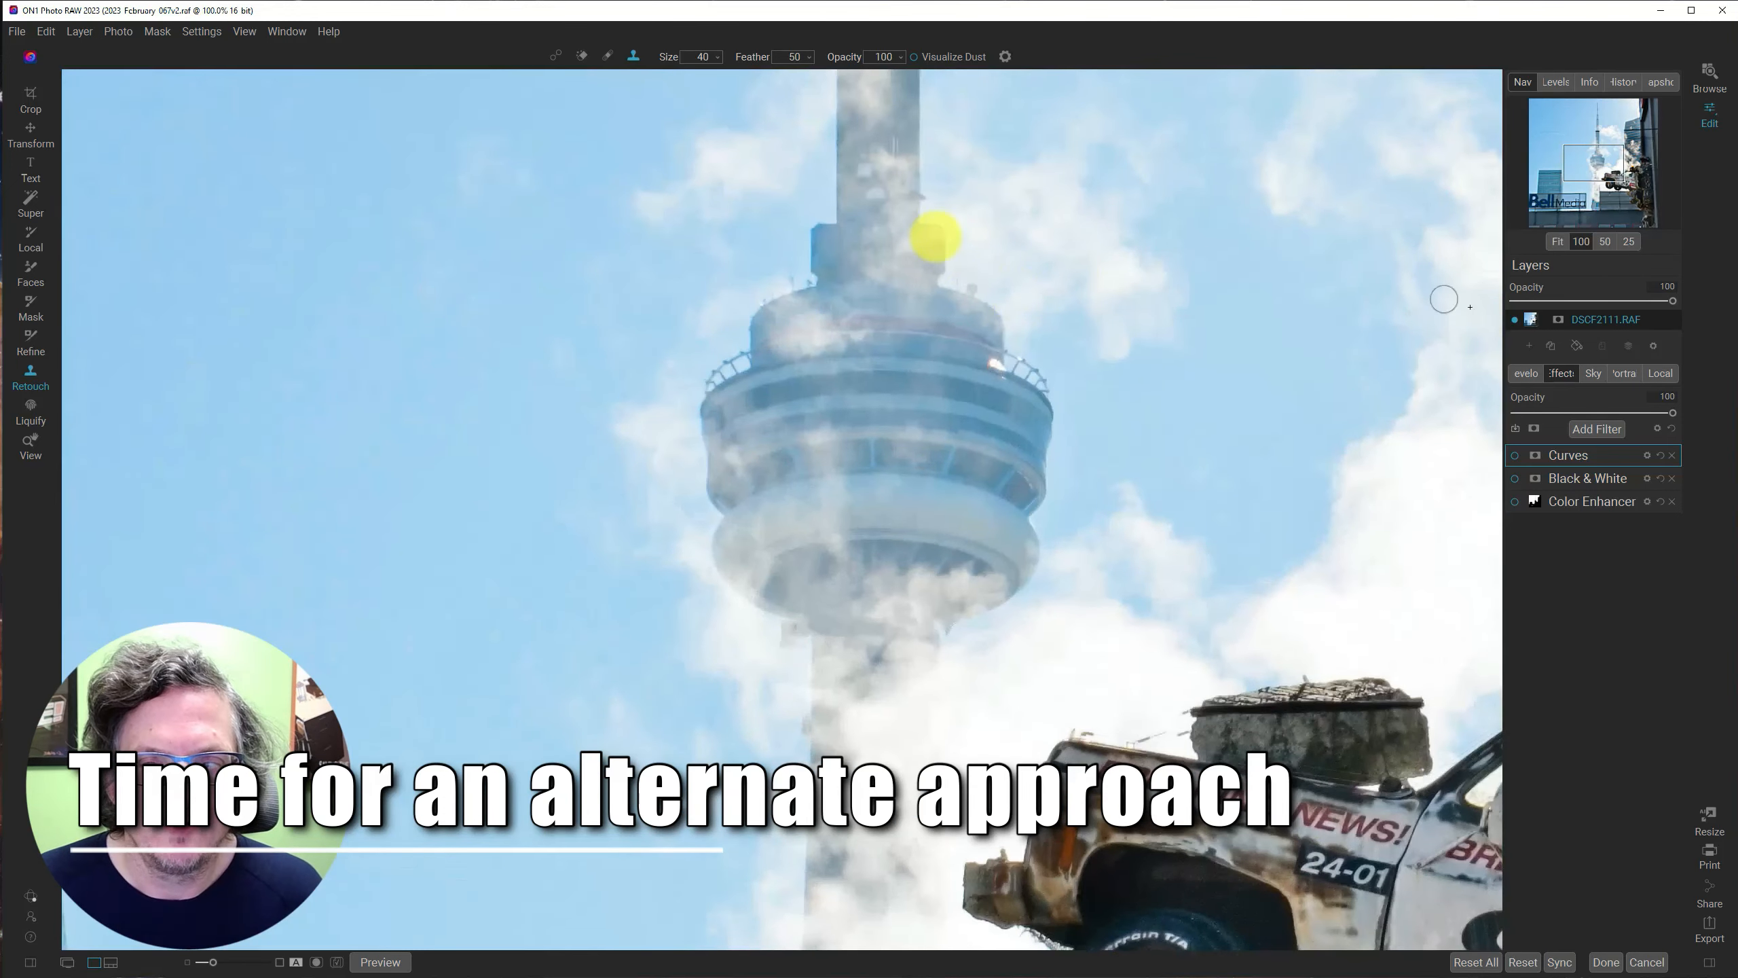
left_click_drag(798, 388, 677, 828)
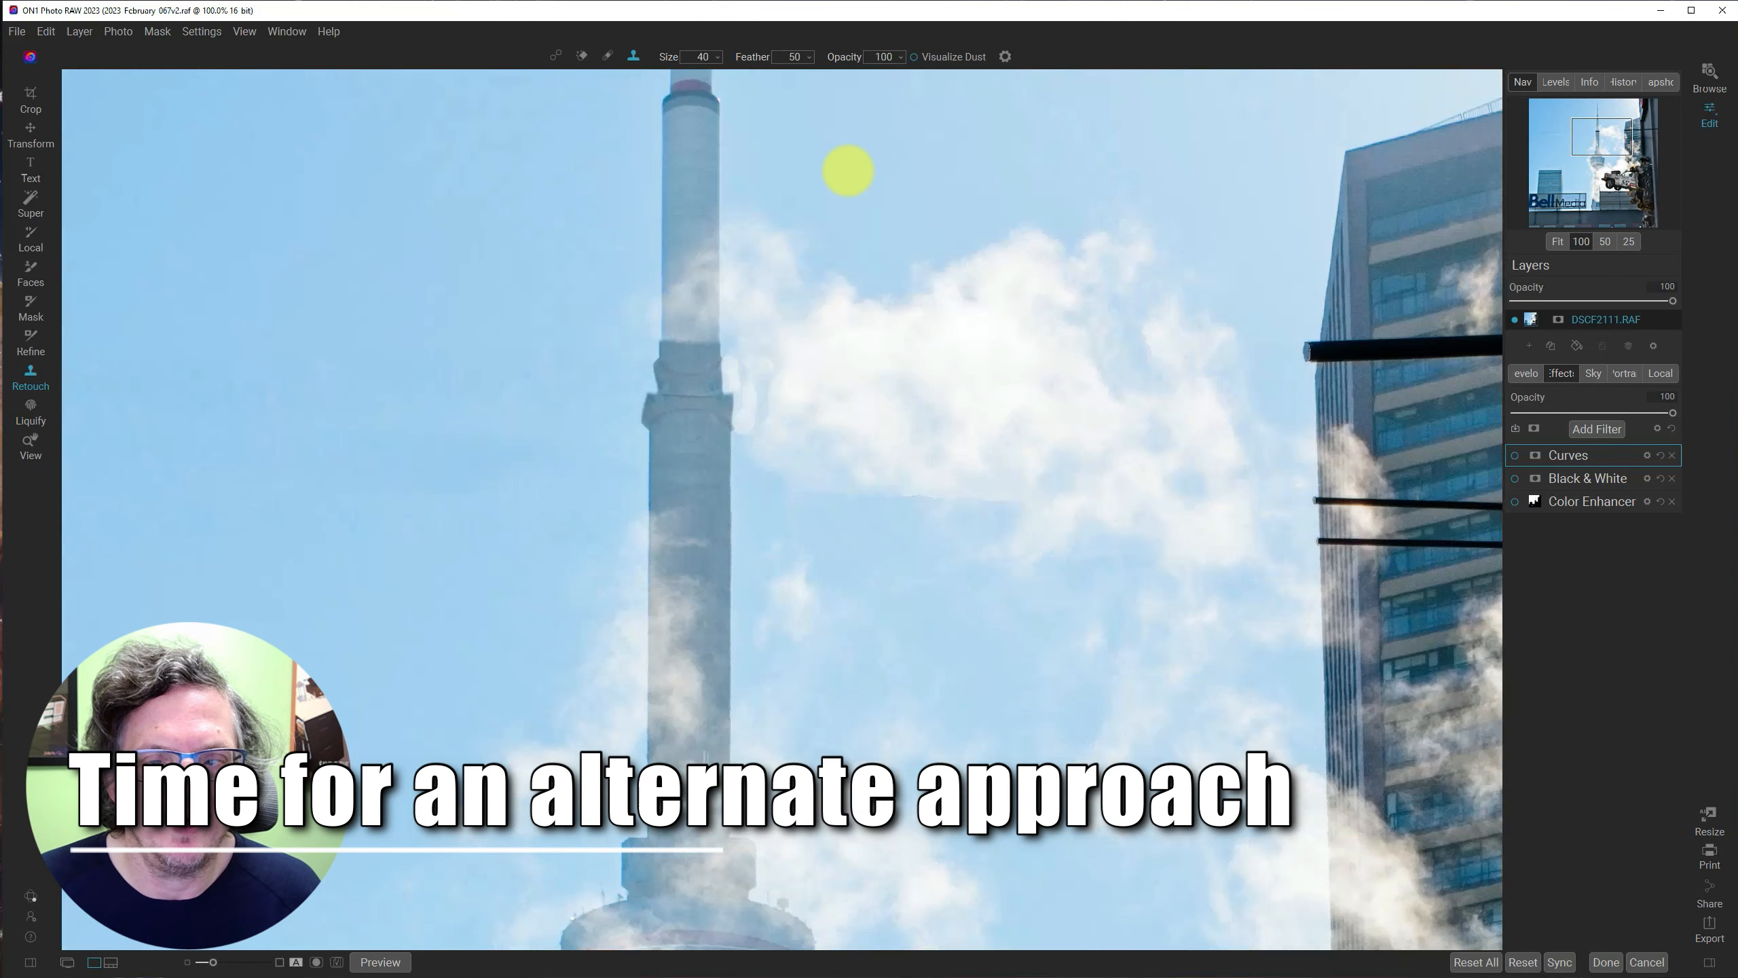
left_click_drag(848, 170, 845, 195)
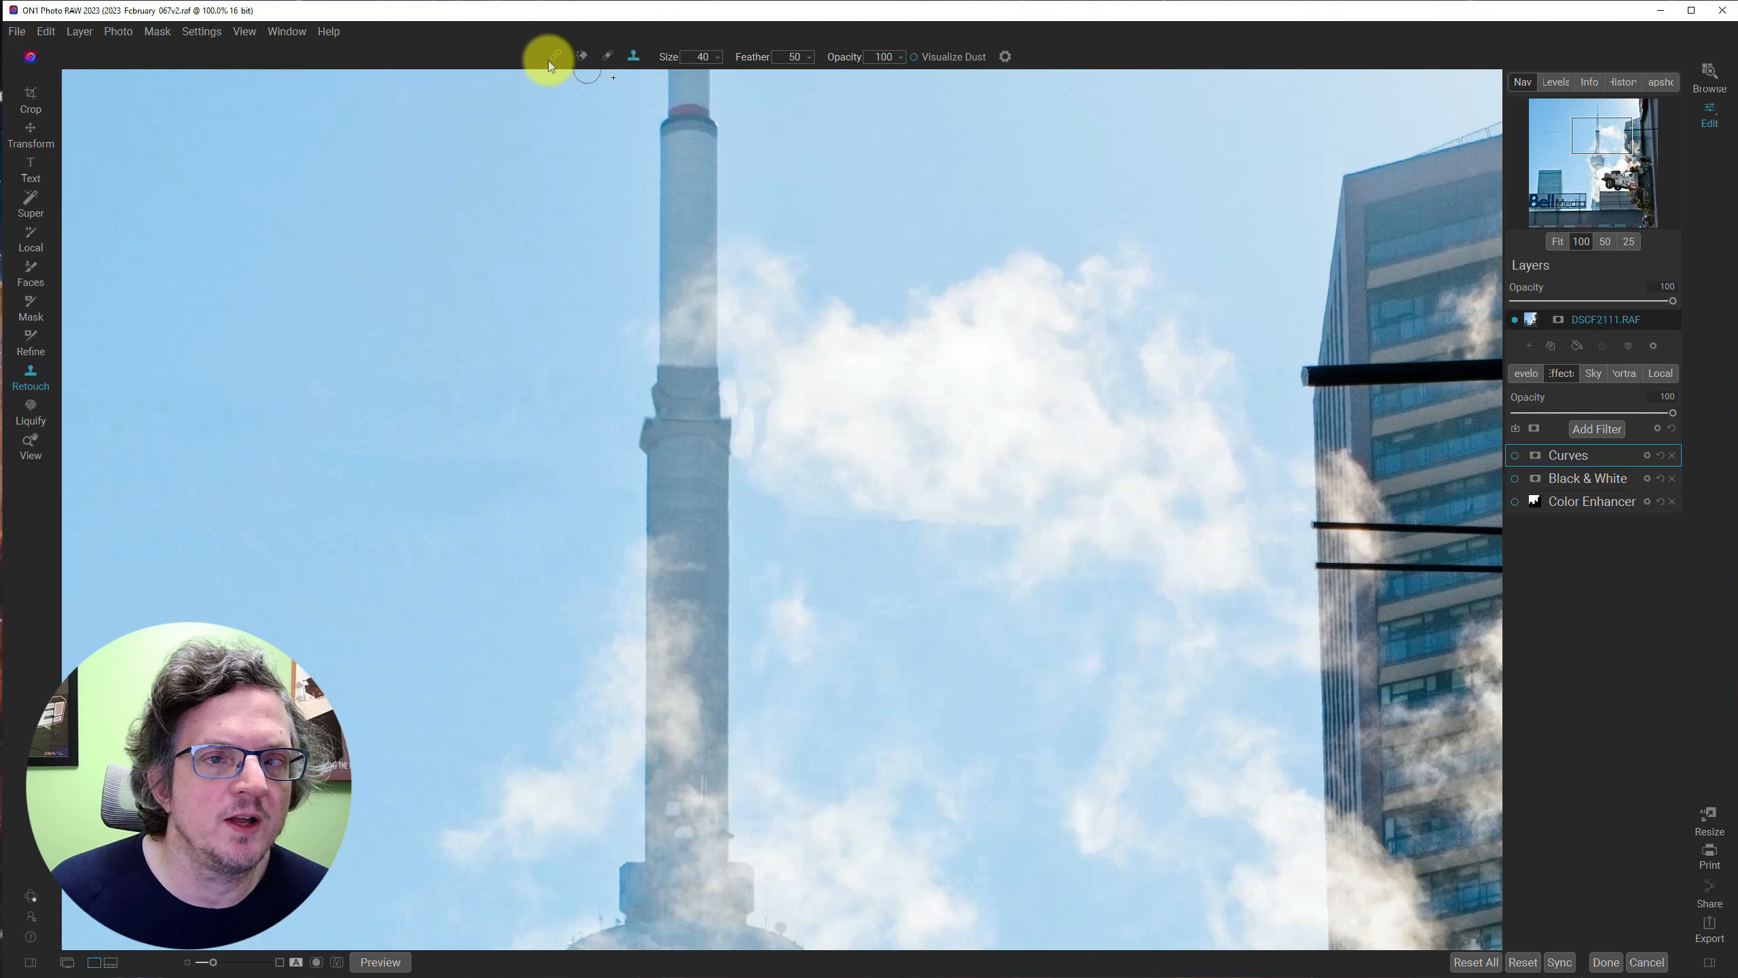
left_click(586, 57)
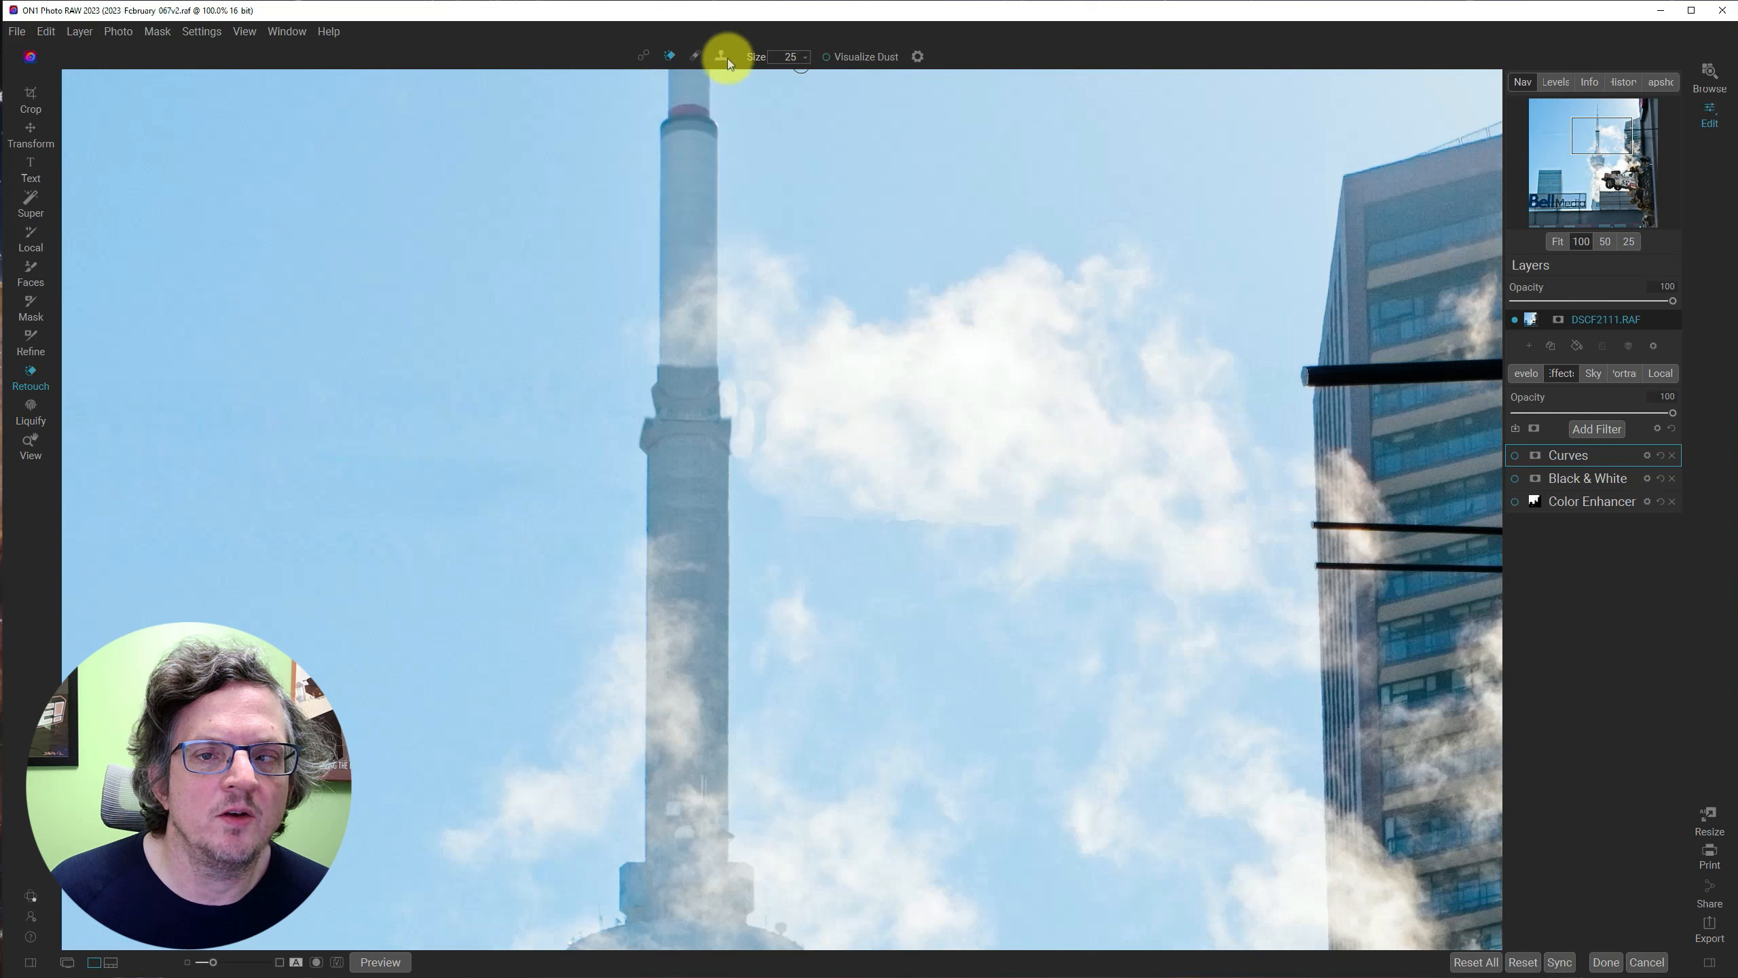
left_click(647, 57)
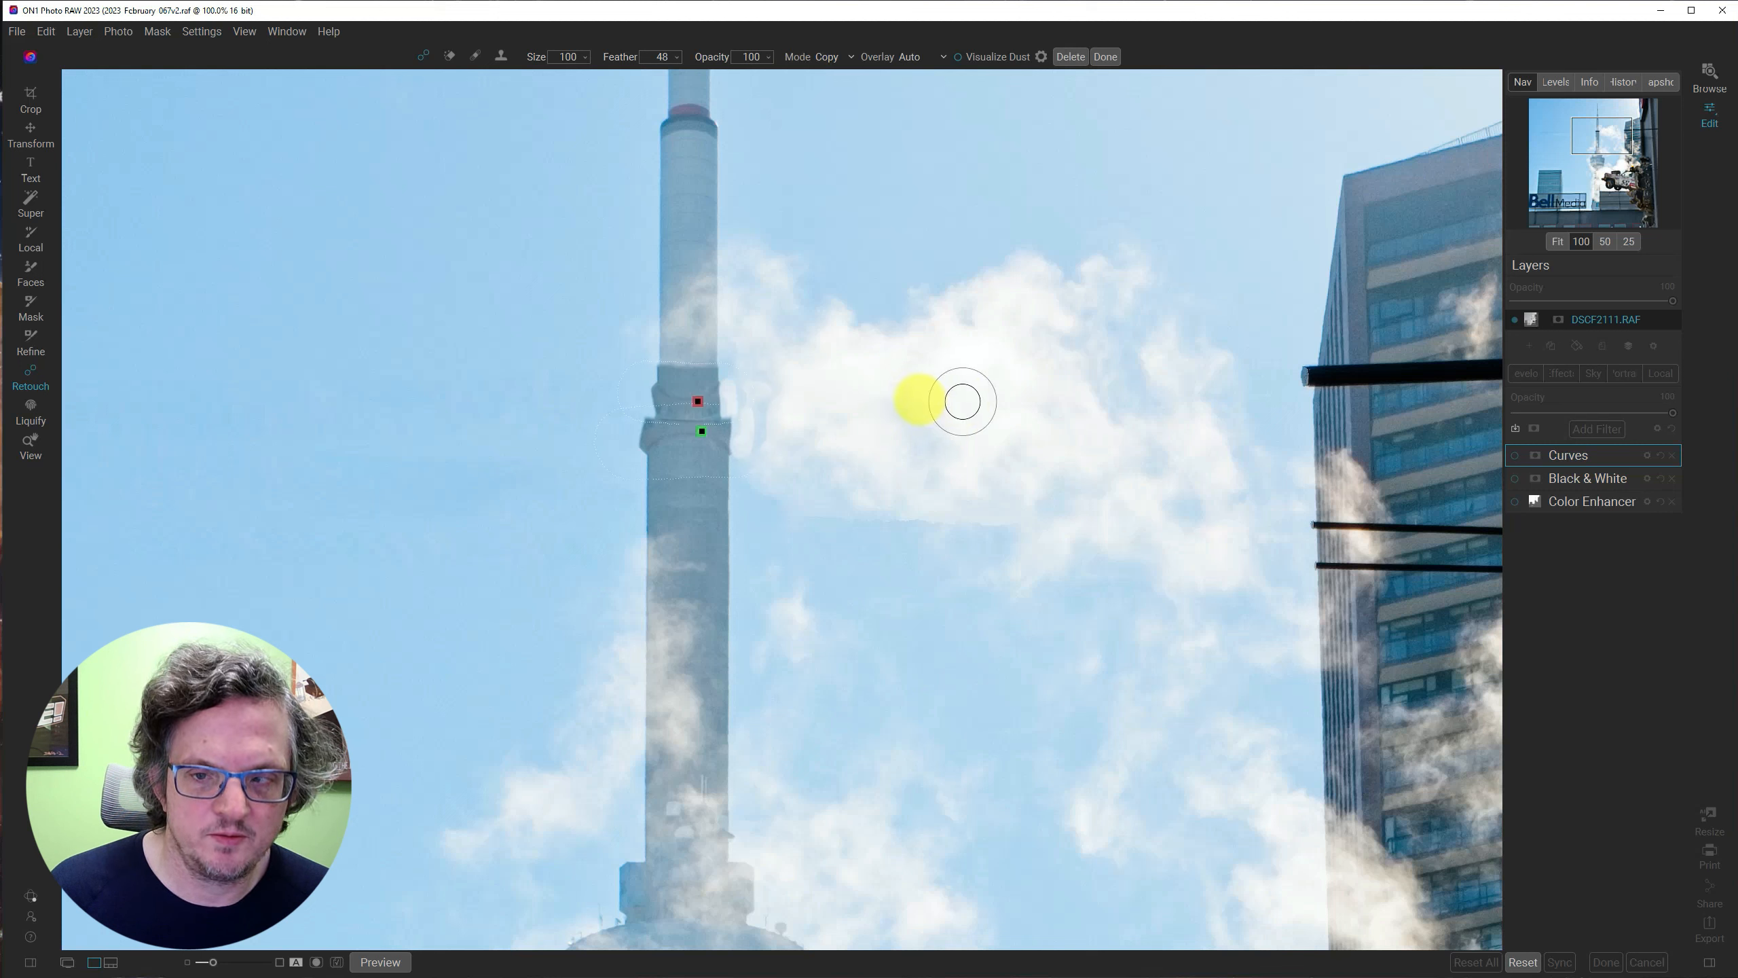
mouse_move(825, 383)
left_mouse_down()
mouse_move(933, 374)
mouse_move(1003, 401)
mouse_move(976, 420)
mouse_move(844, 396)
mouse_move(824, 408)
mouse_move(826, 446)
mouse_move(863, 461)
mouse_move(994, 472)
mouse_move(1006, 451)
mouse_move(862, 424)
left_mouse_up()
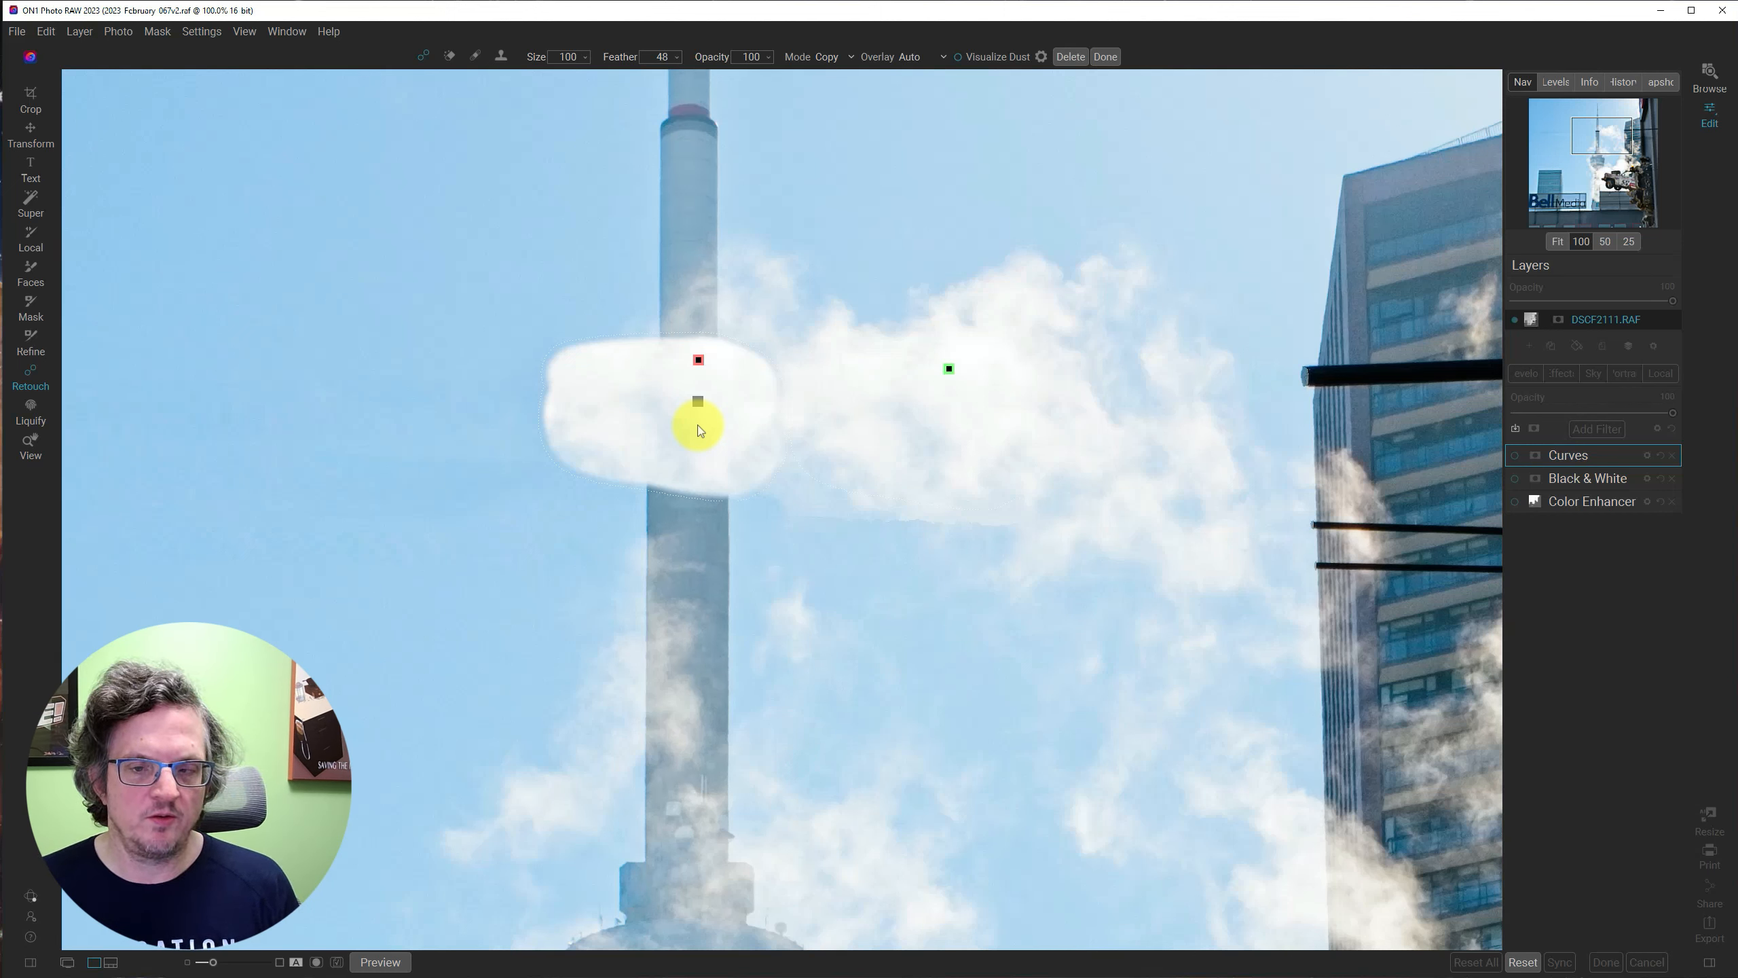
key("Delete")
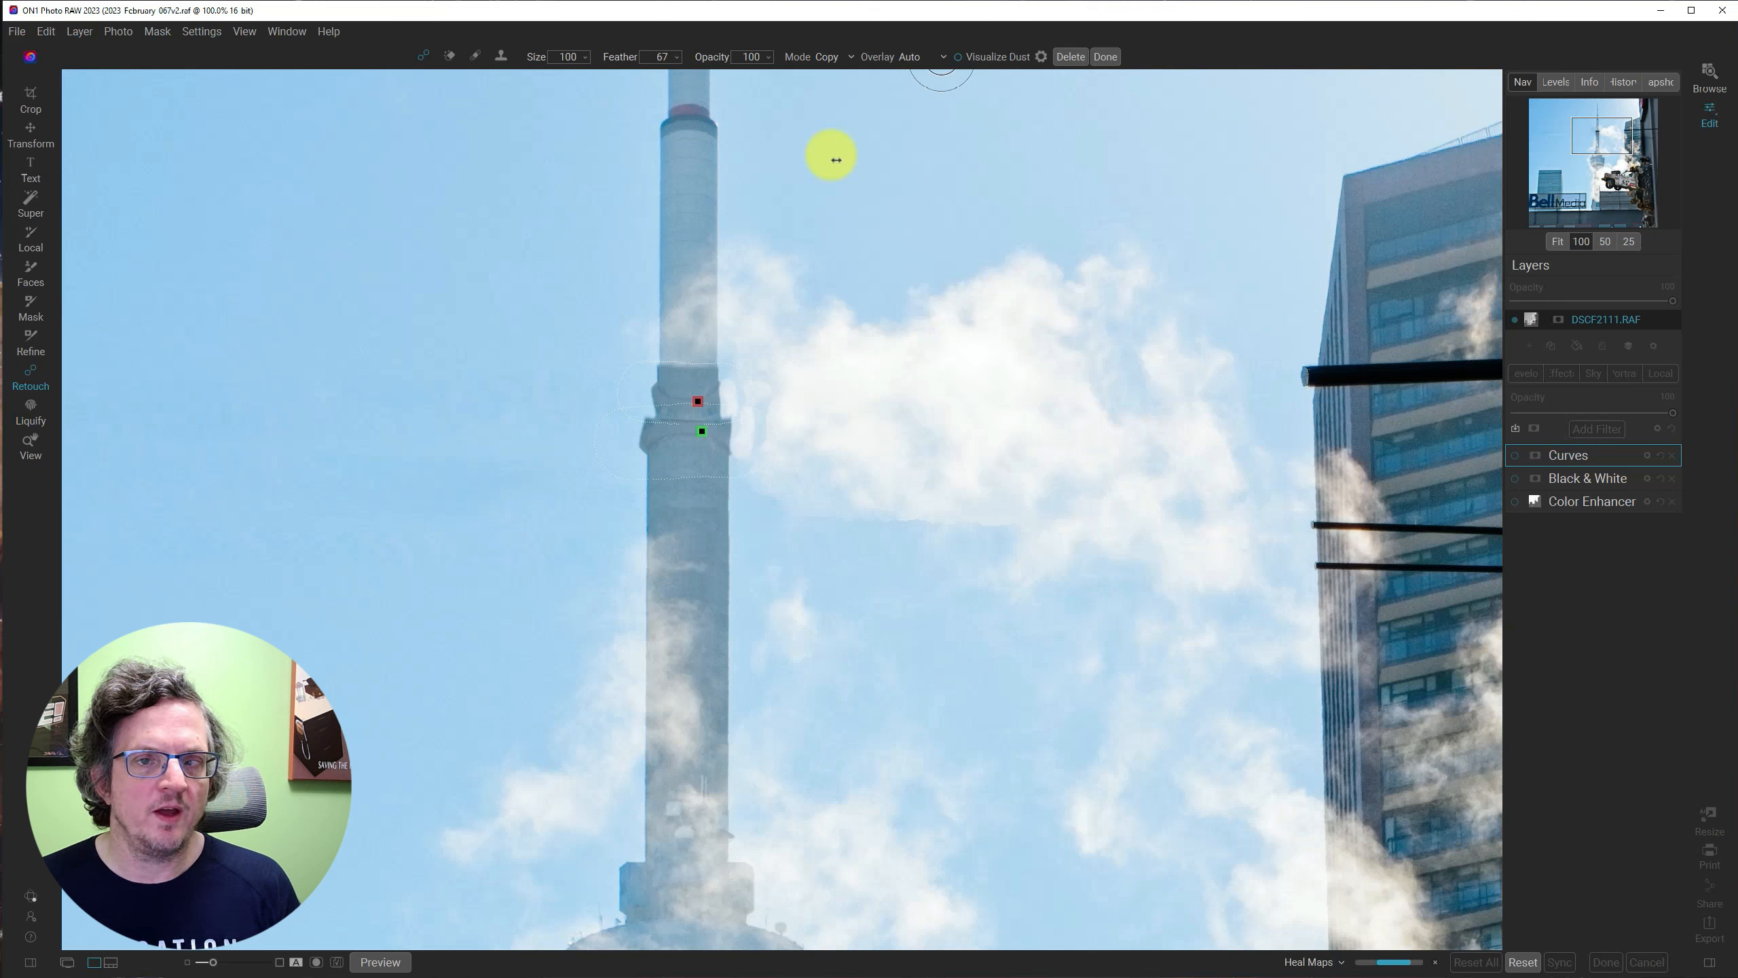
Set the Retouch Brush feather to 100, copy a patch of the neighbouring cloud and place it over the tower's collar.
left_click_drag(615, 57, 726, 98)
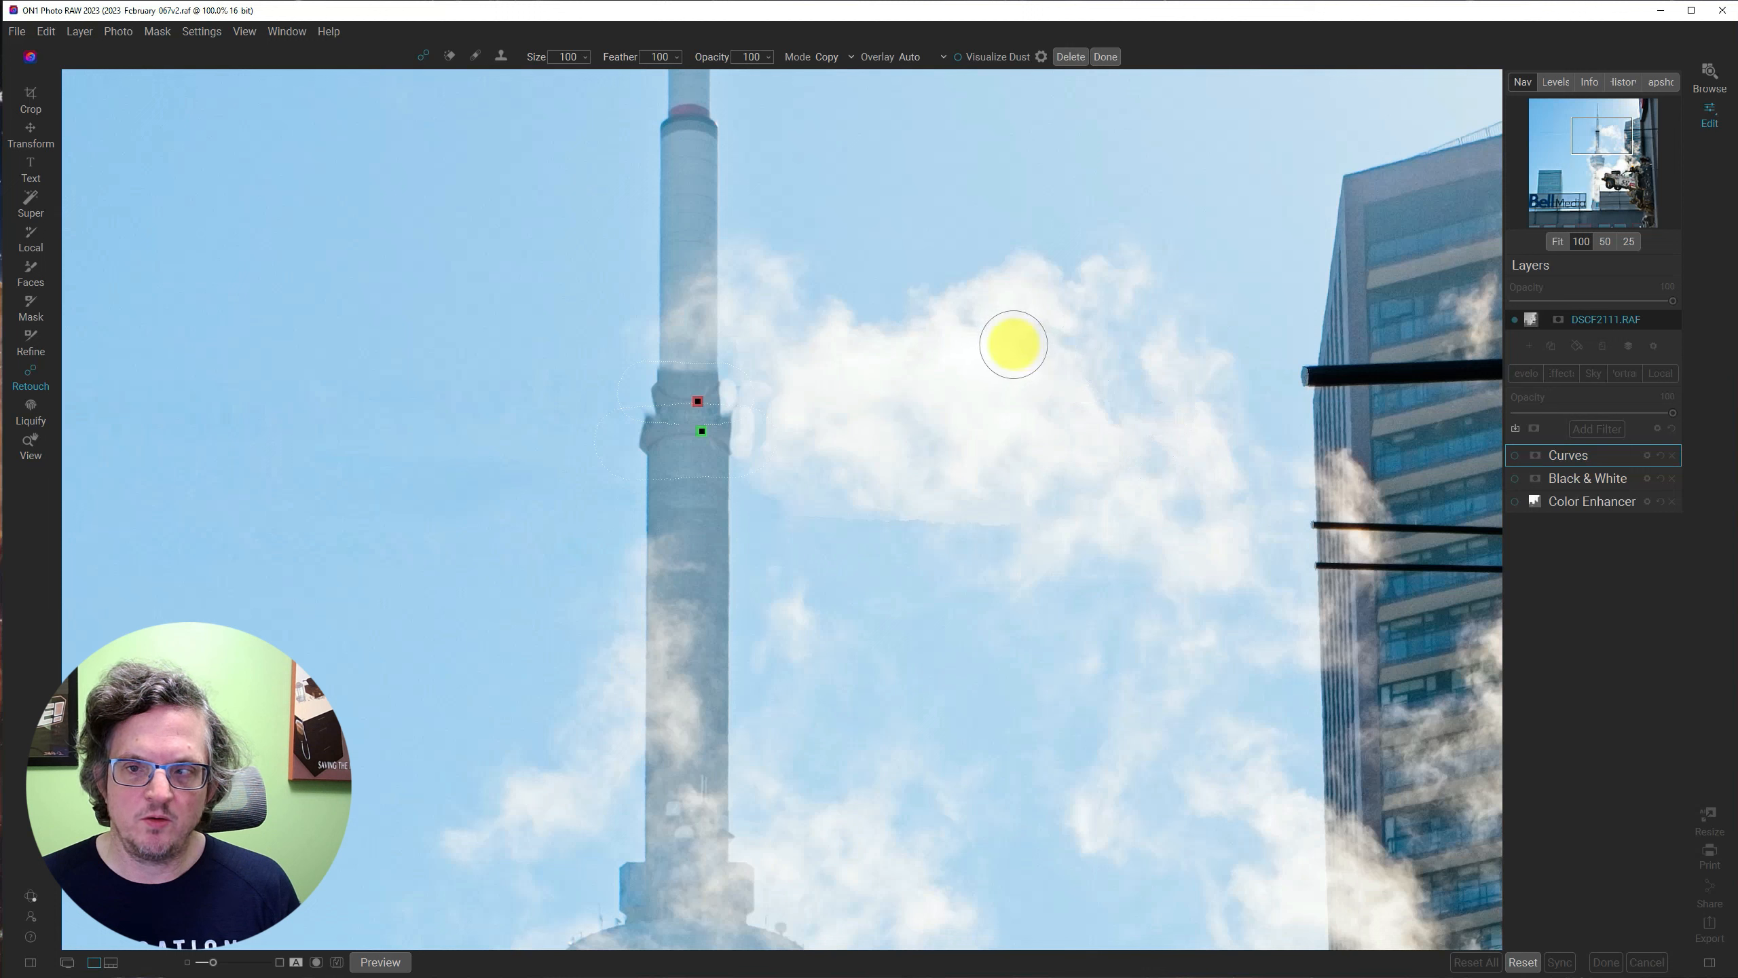
mouse_move(1033, 343)
left_mouse_down()
mouse_move(1006, 357)
mouse_move(984, 416)
mouse_move(1018, 466)
mouse_move(1121, 442)
mouse_move(1099, 377)
mouse_move(1051, 363)
mouse_move(1026, 411)
mouse_move(1050, 430)
mouse_move(1084, 417)
mouse_move(1059, 392)
mouse_move(1098, 419)
mouse_move(1032, 407)
mouse_move(1013, 385)
mouse_move(1012, 435)
mouse_move(1082, 439)
mouse_move(1087, 396)
mouse_move(1032, 367)
mouse_move(1064, 334)
mouse_move(1039, 313)
left_mouse_up()
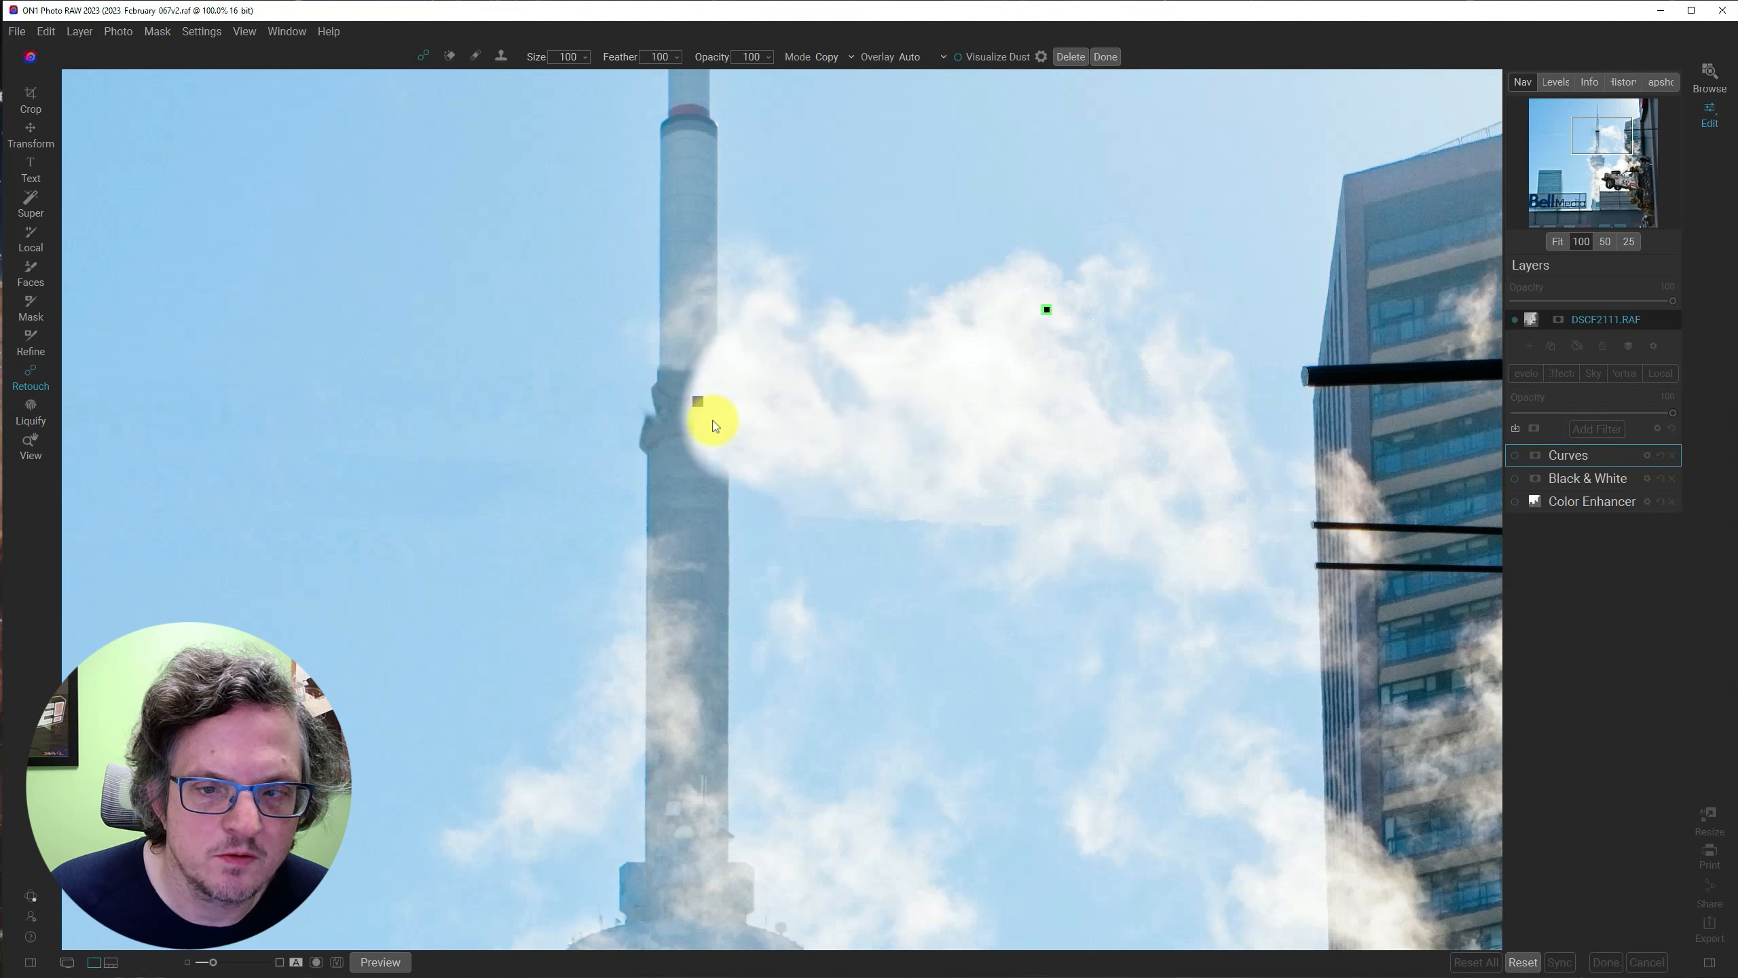
left_click_drag(712, 419, 702, 411)
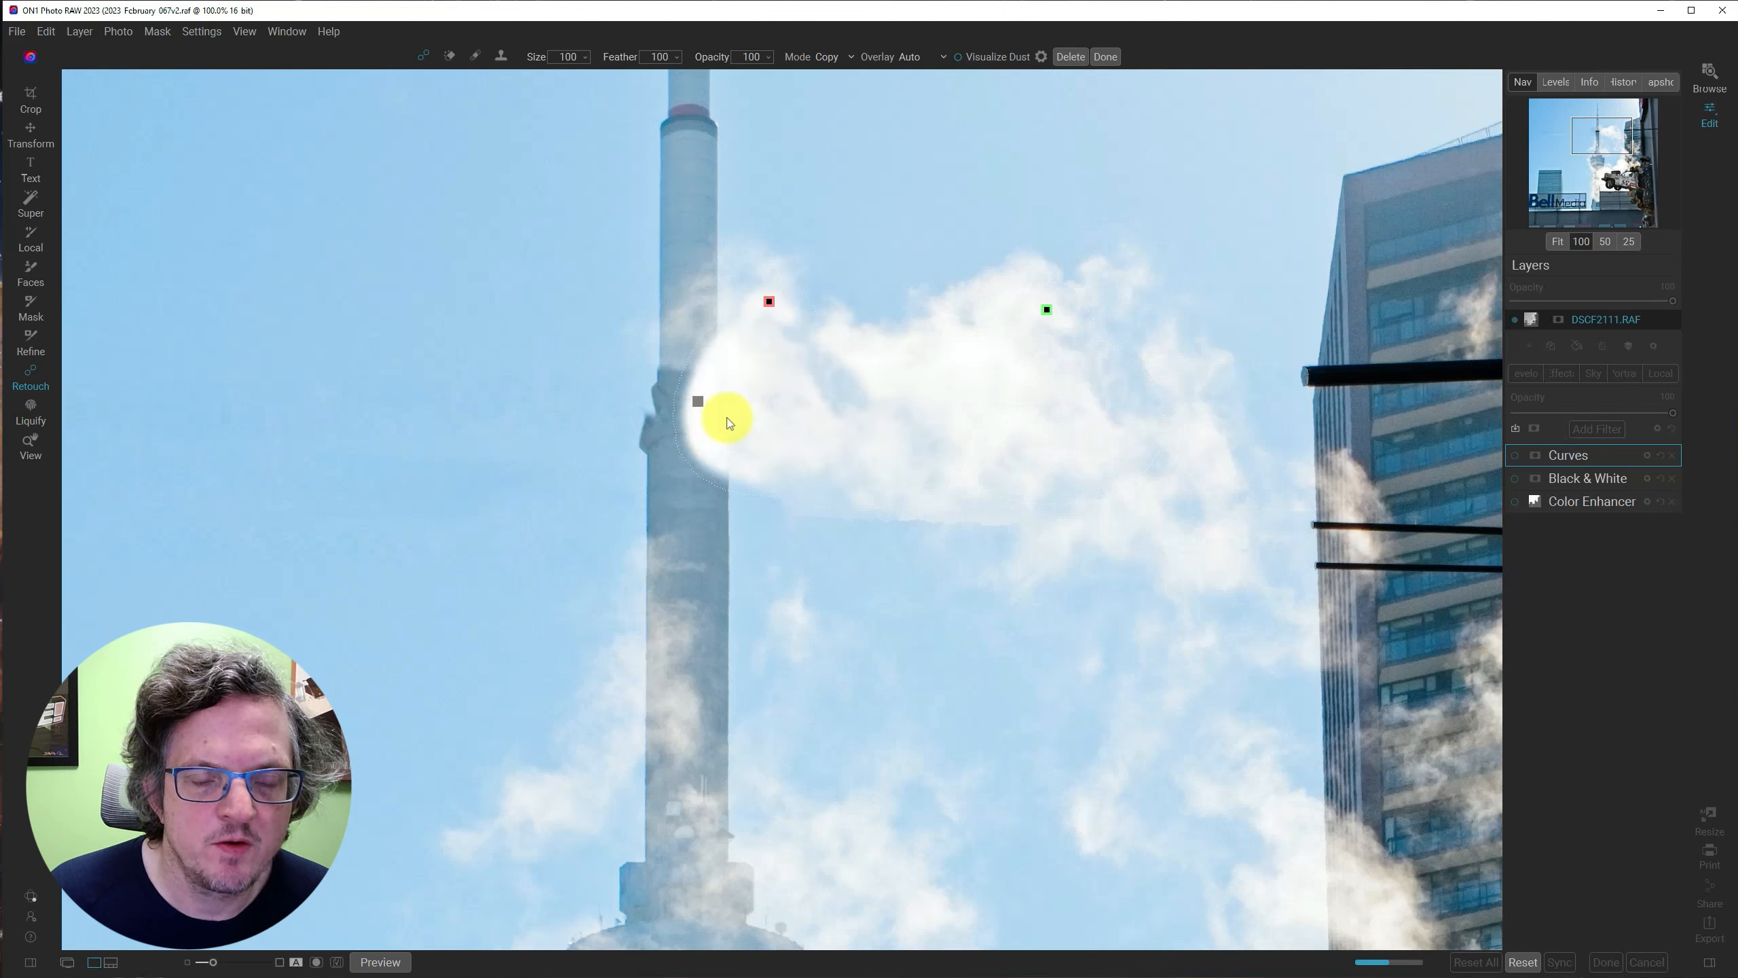
left_click(710, 423)
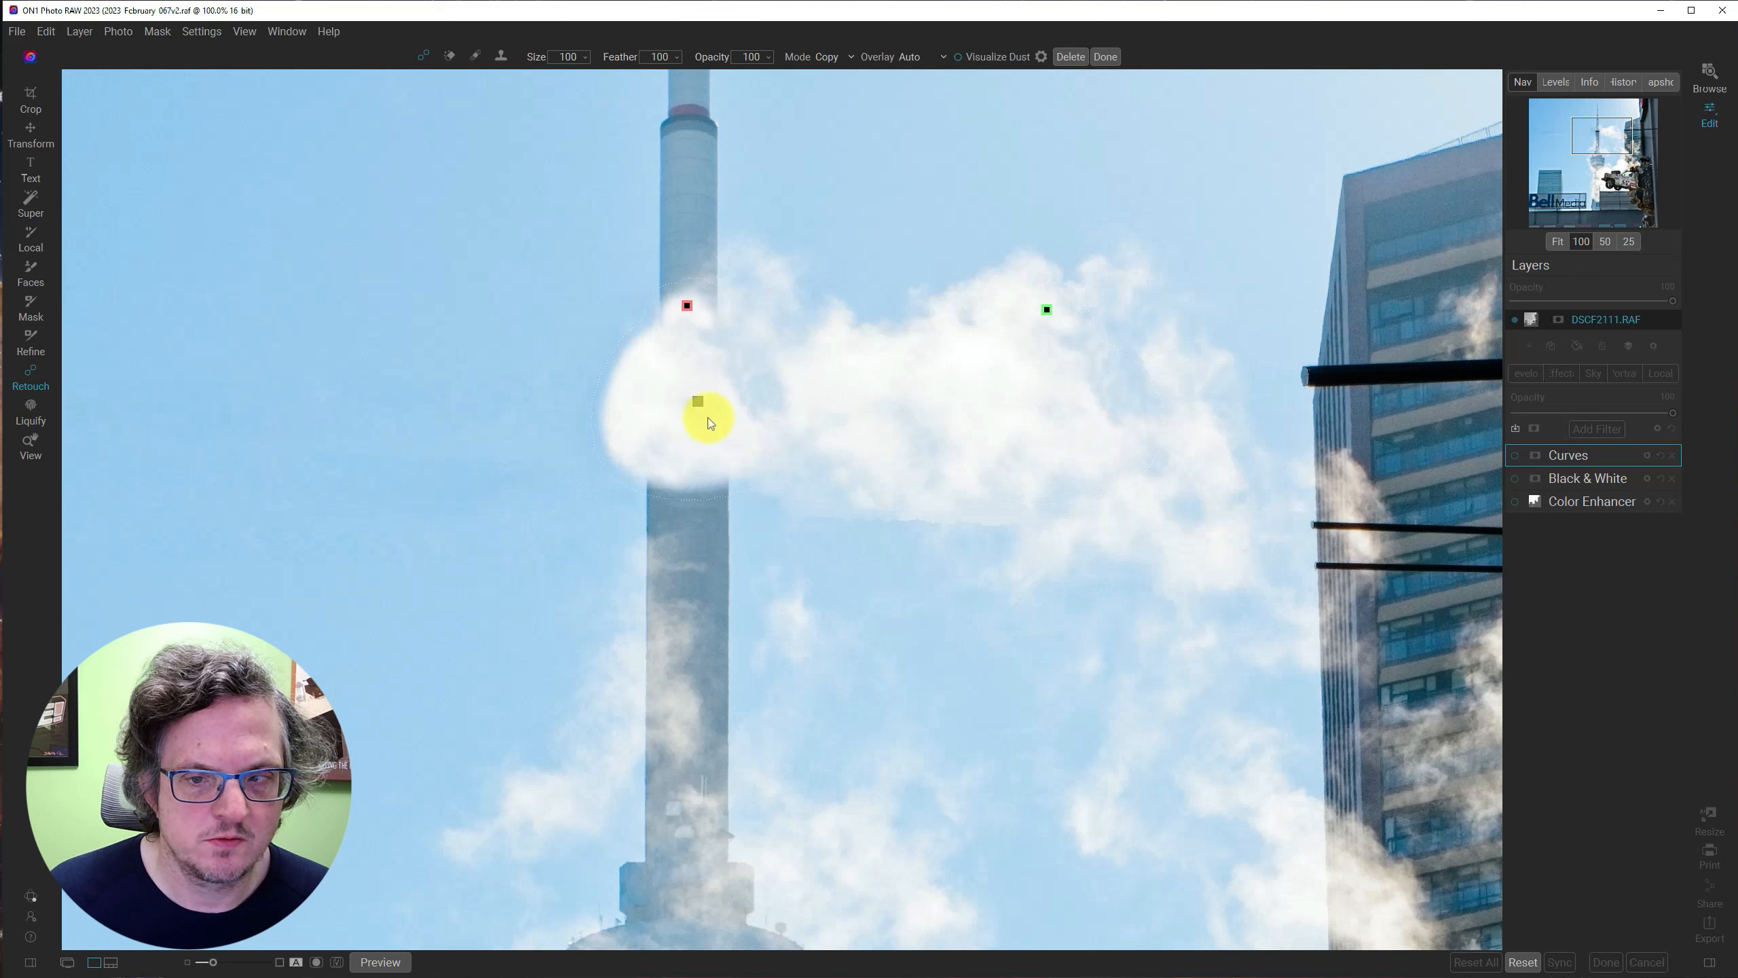
left_click_drag(718, 427, 747, 438)
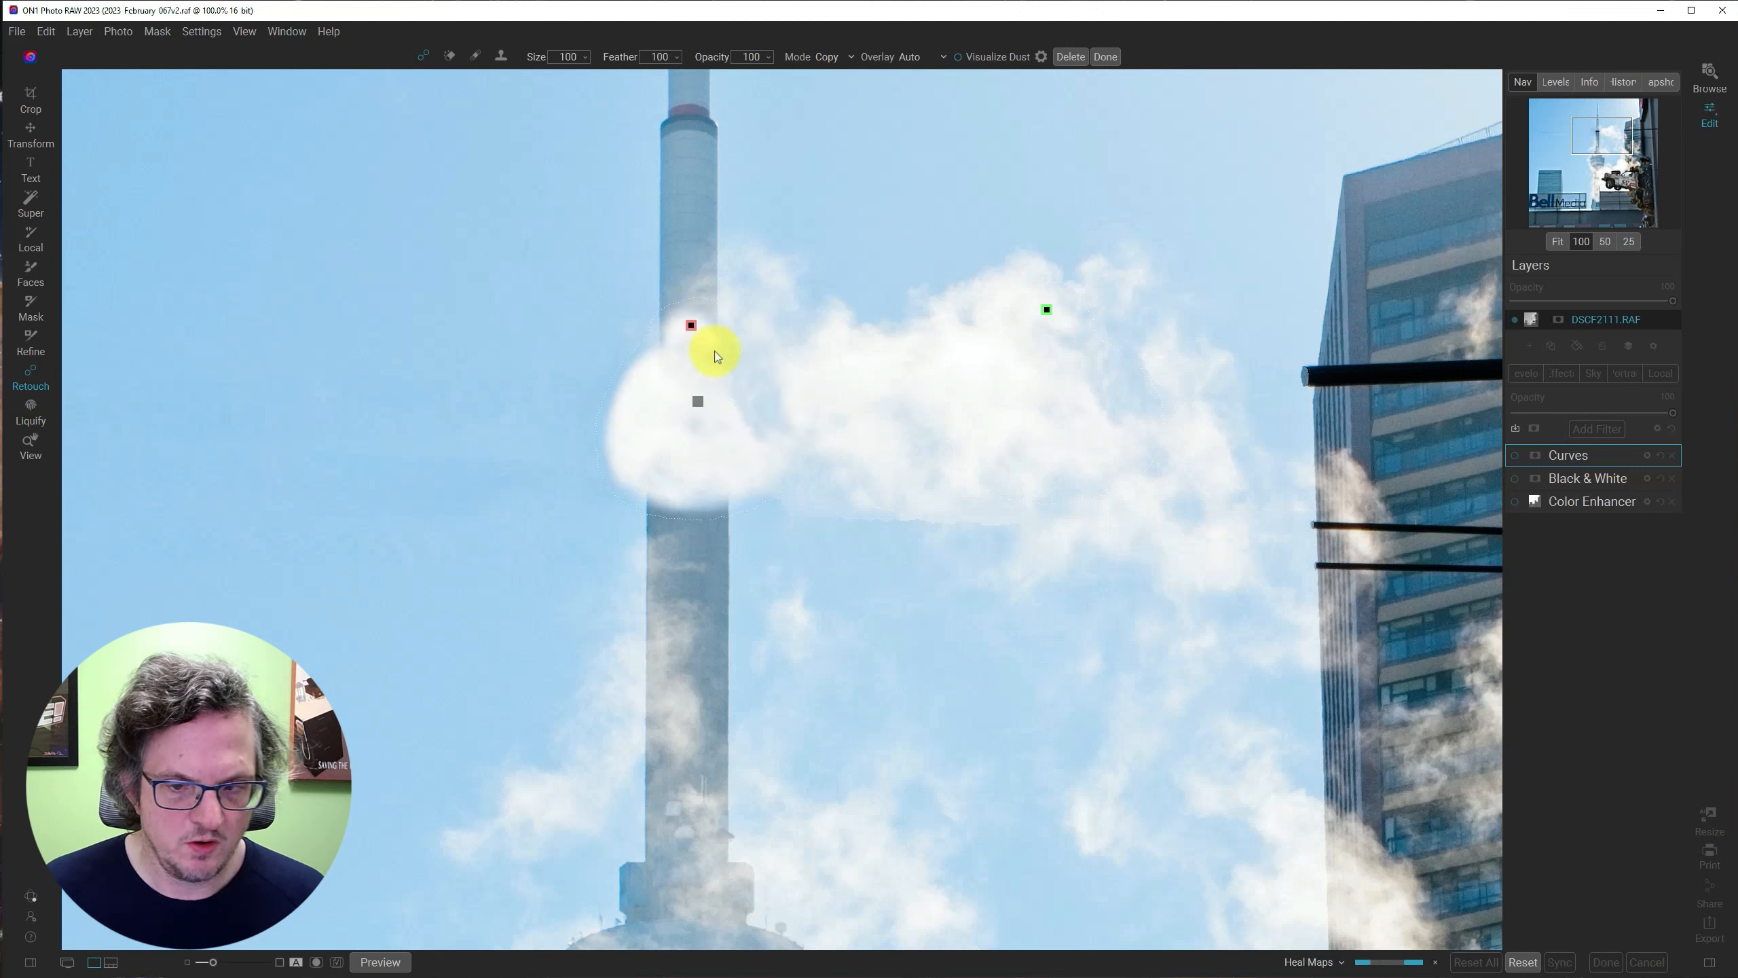
Shrink the cloud patch over the collar, rotate it to blend into the neighbouring cloud, and check the whole photo.
key("ctrl")
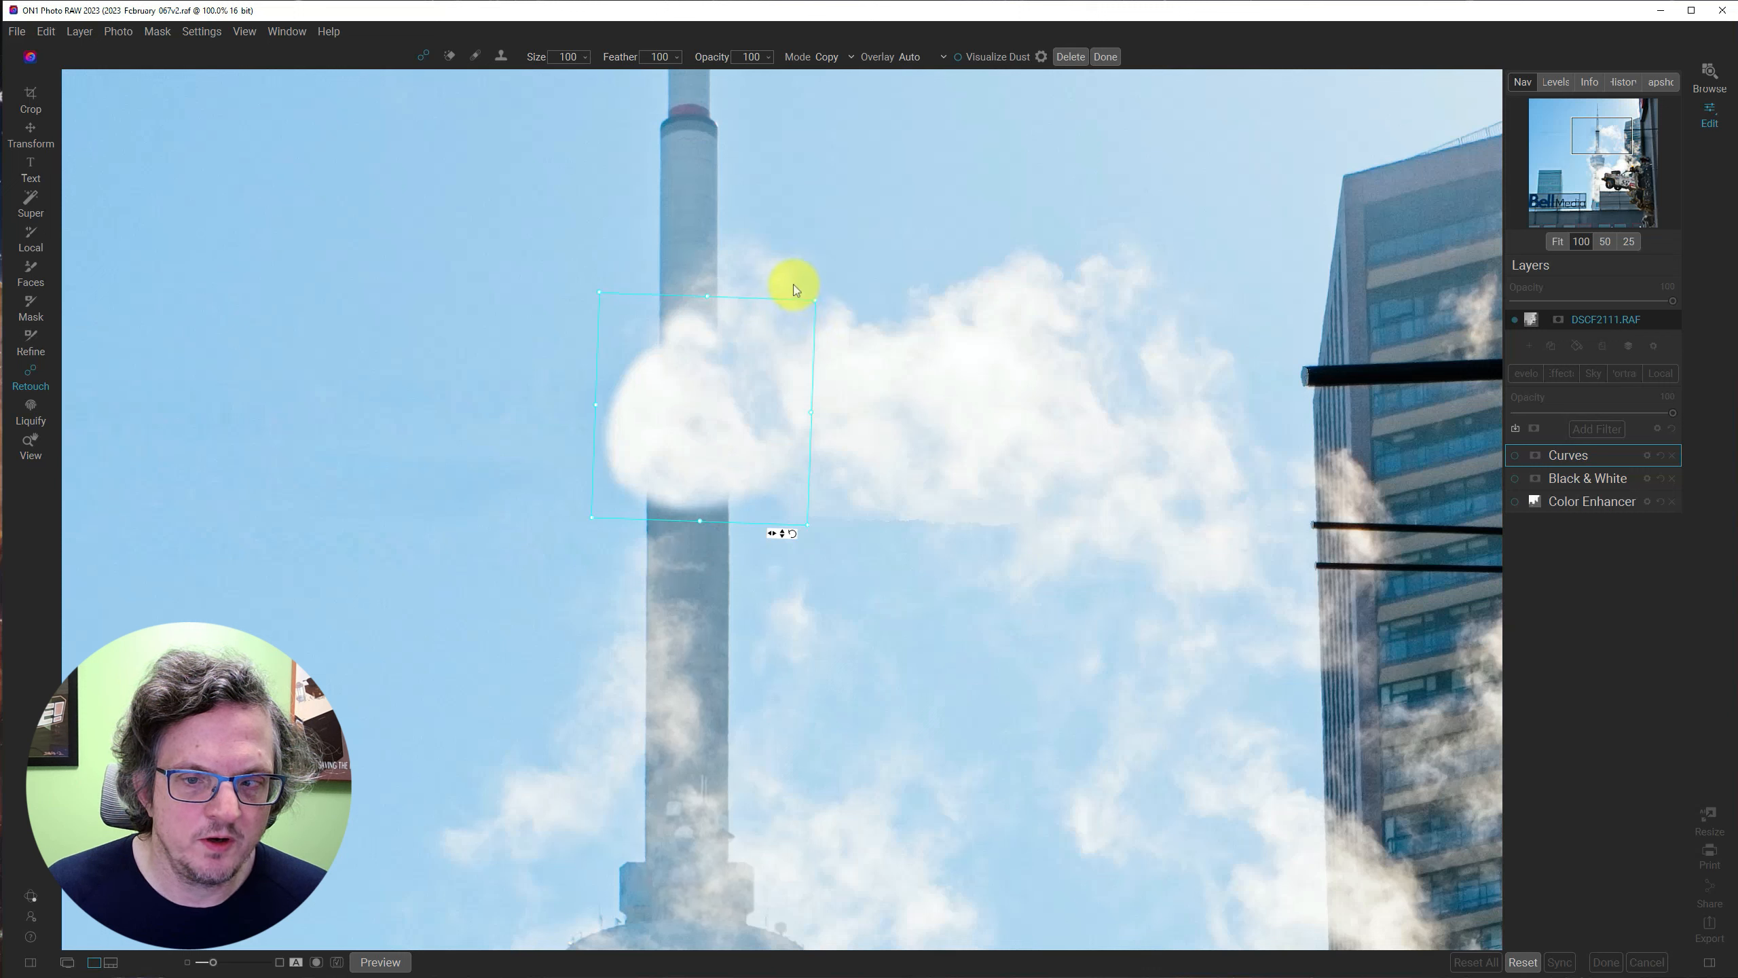
left_click_drag(796, 290, 799, 314)
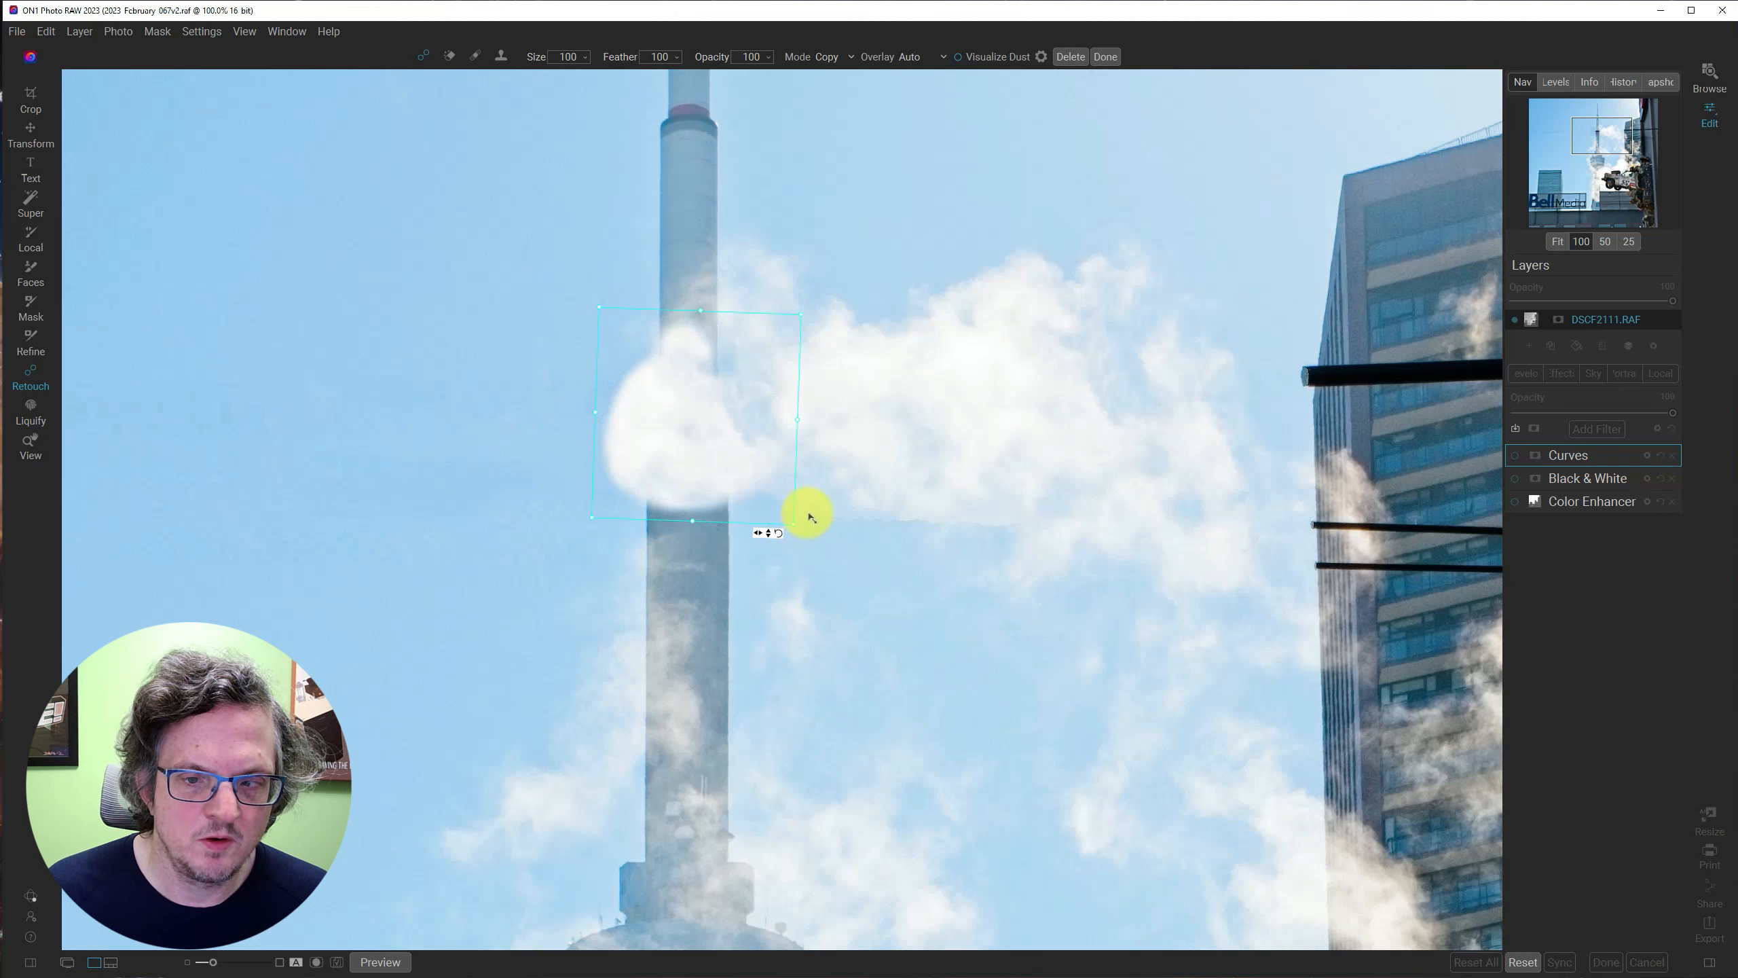
mouse_move(826, 455)
left_mouse_down()
mouse_move(834, 394)
mouse_move(807, 338)
mouse_move(715, 279)
mouse_move(741, 287)
left_mouse_up()
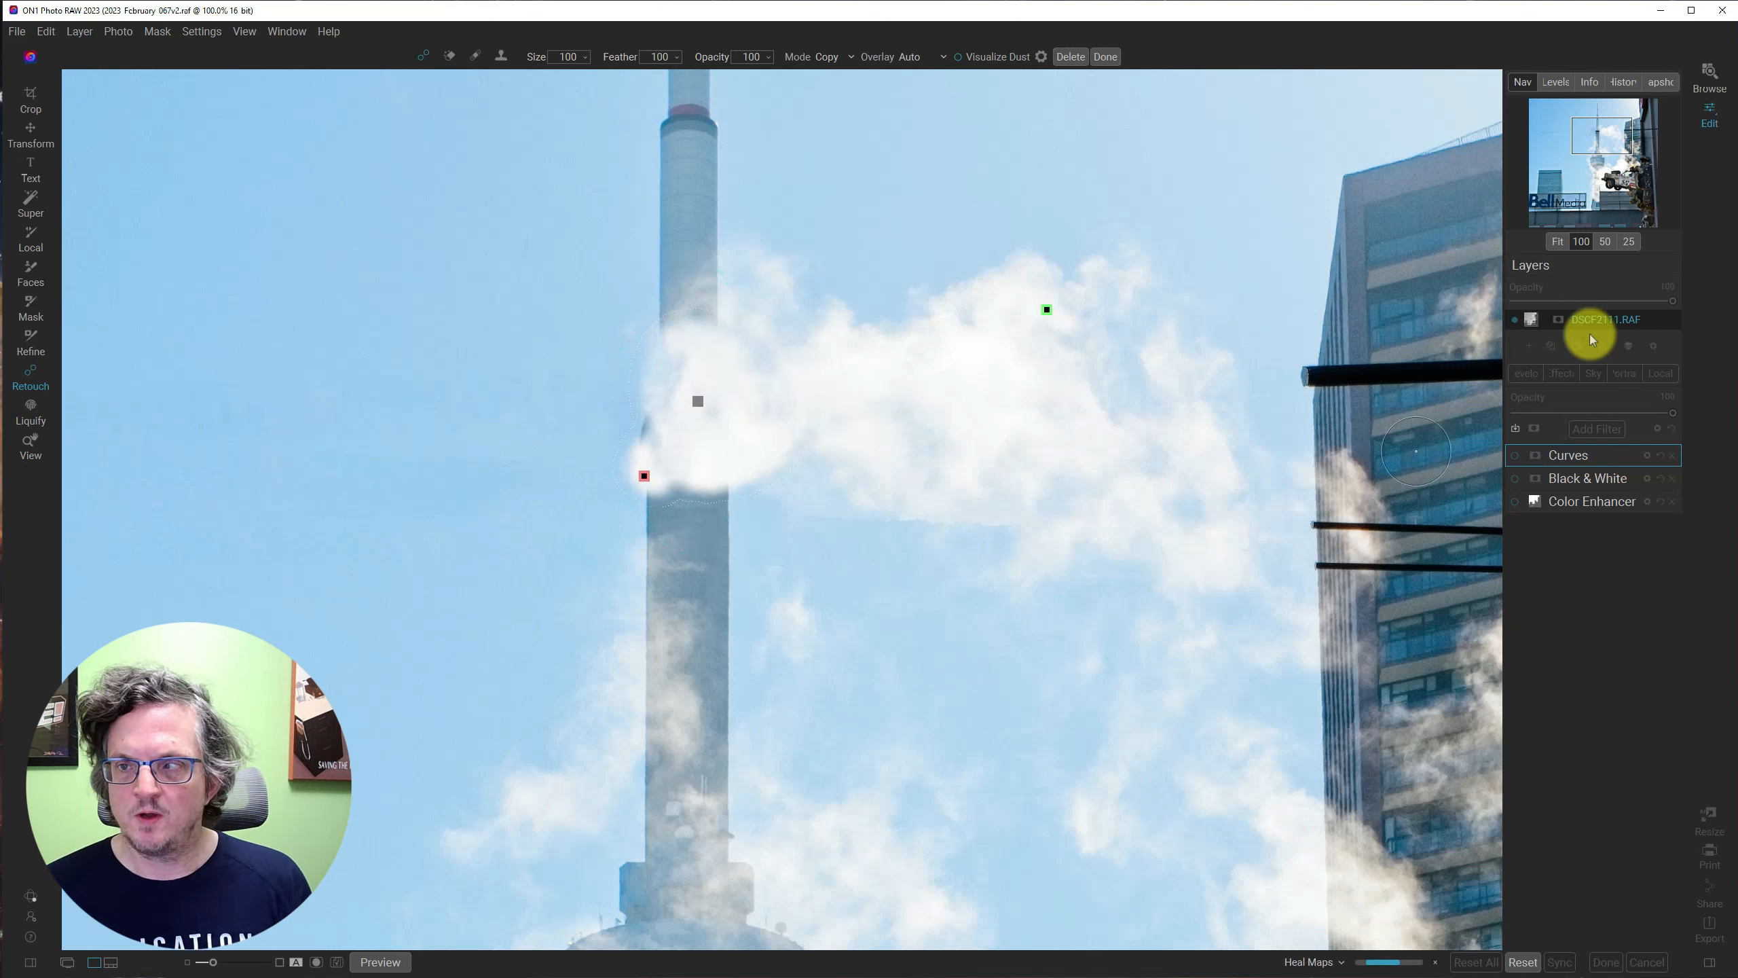
key("ctrl+0")
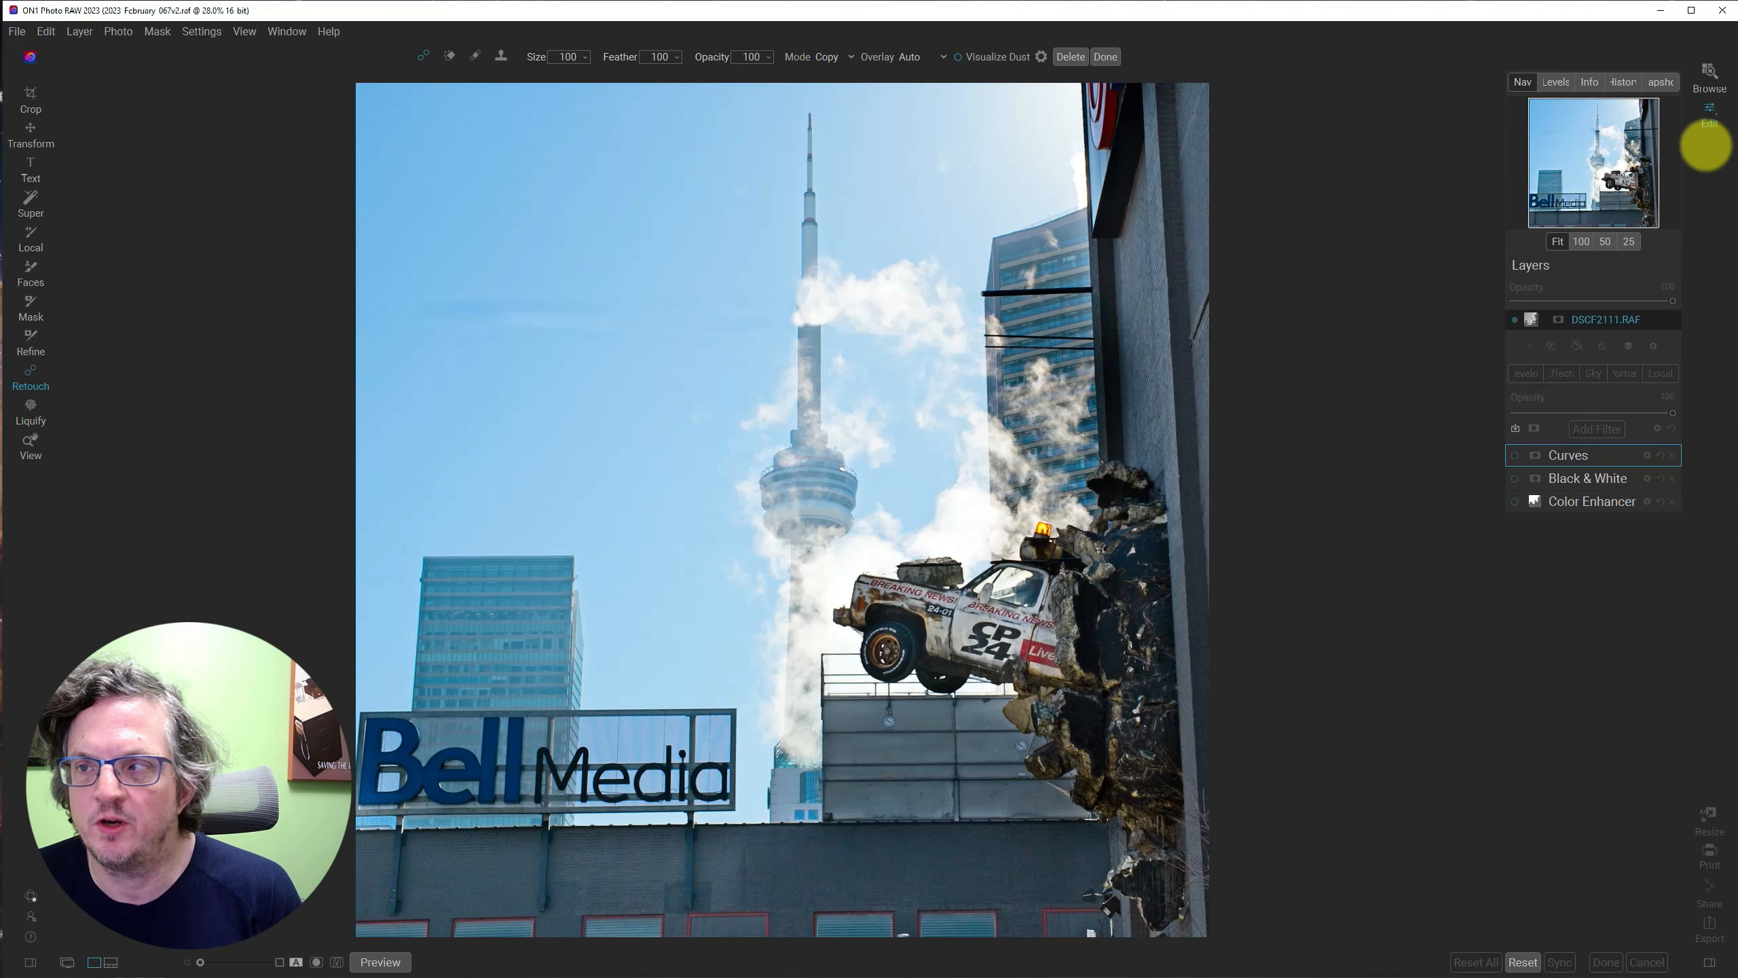
Clone facade over the outer end of the thick cable at the high-rise's sky-side edge with the Clone Stamp at size 150.
left_click(1580, 241)
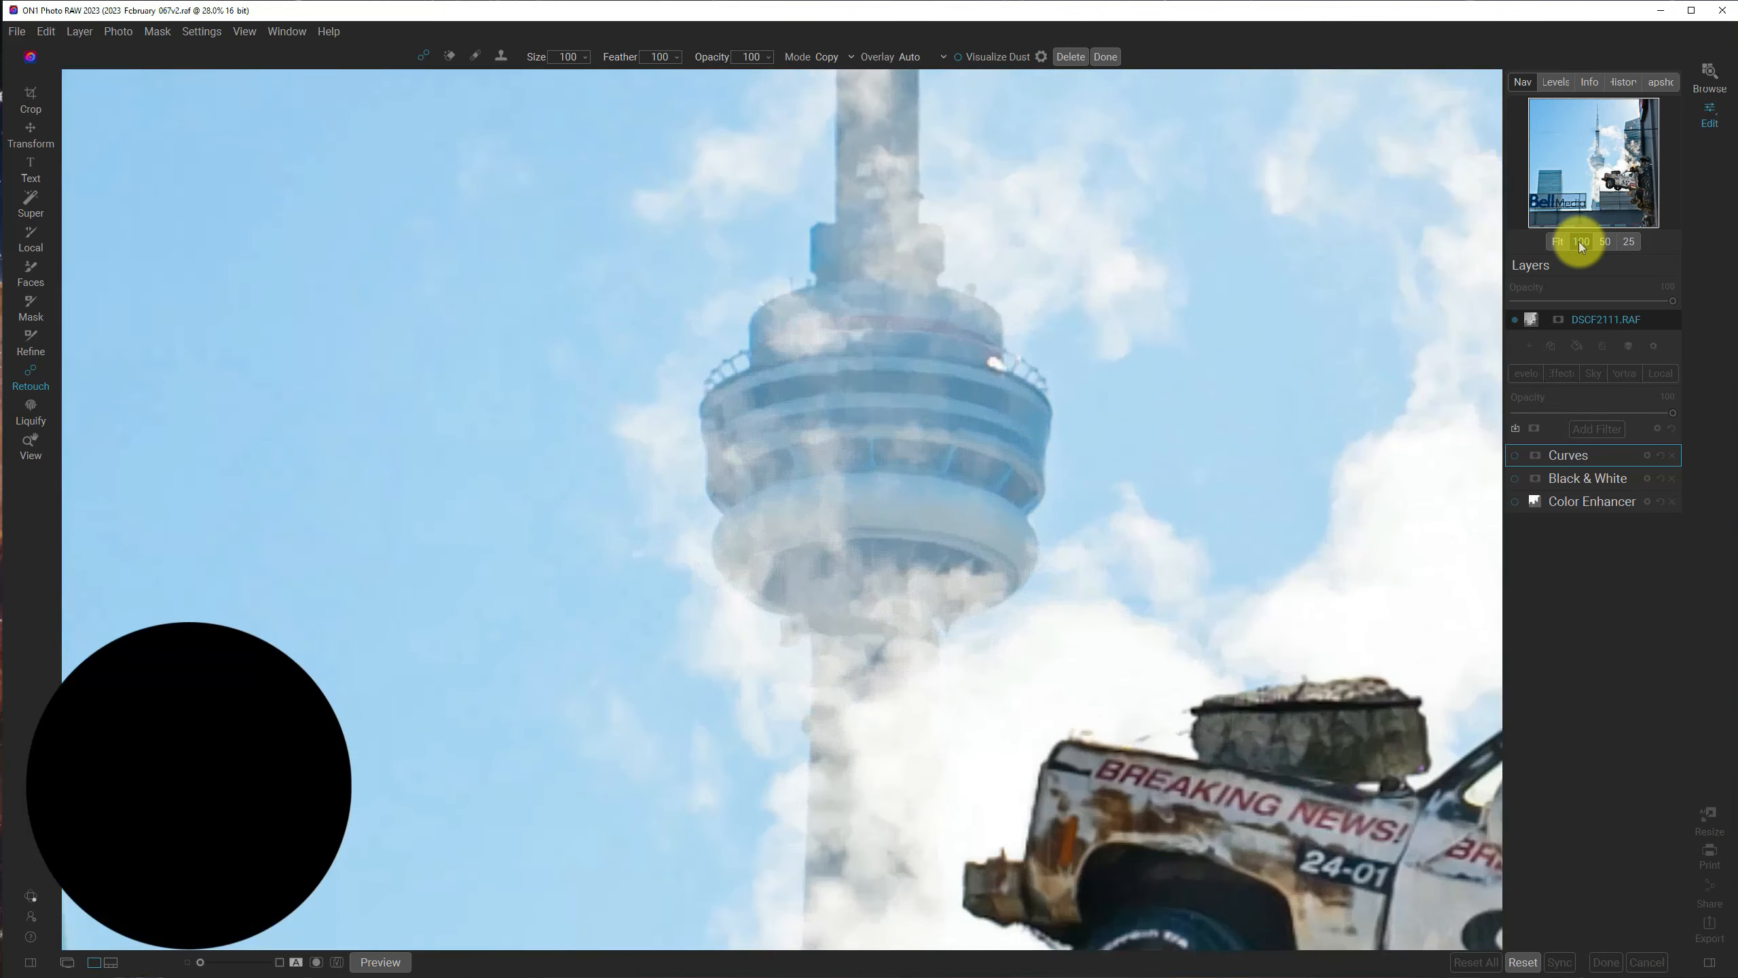
left_click_drag(1601, 119, 1639, 141)
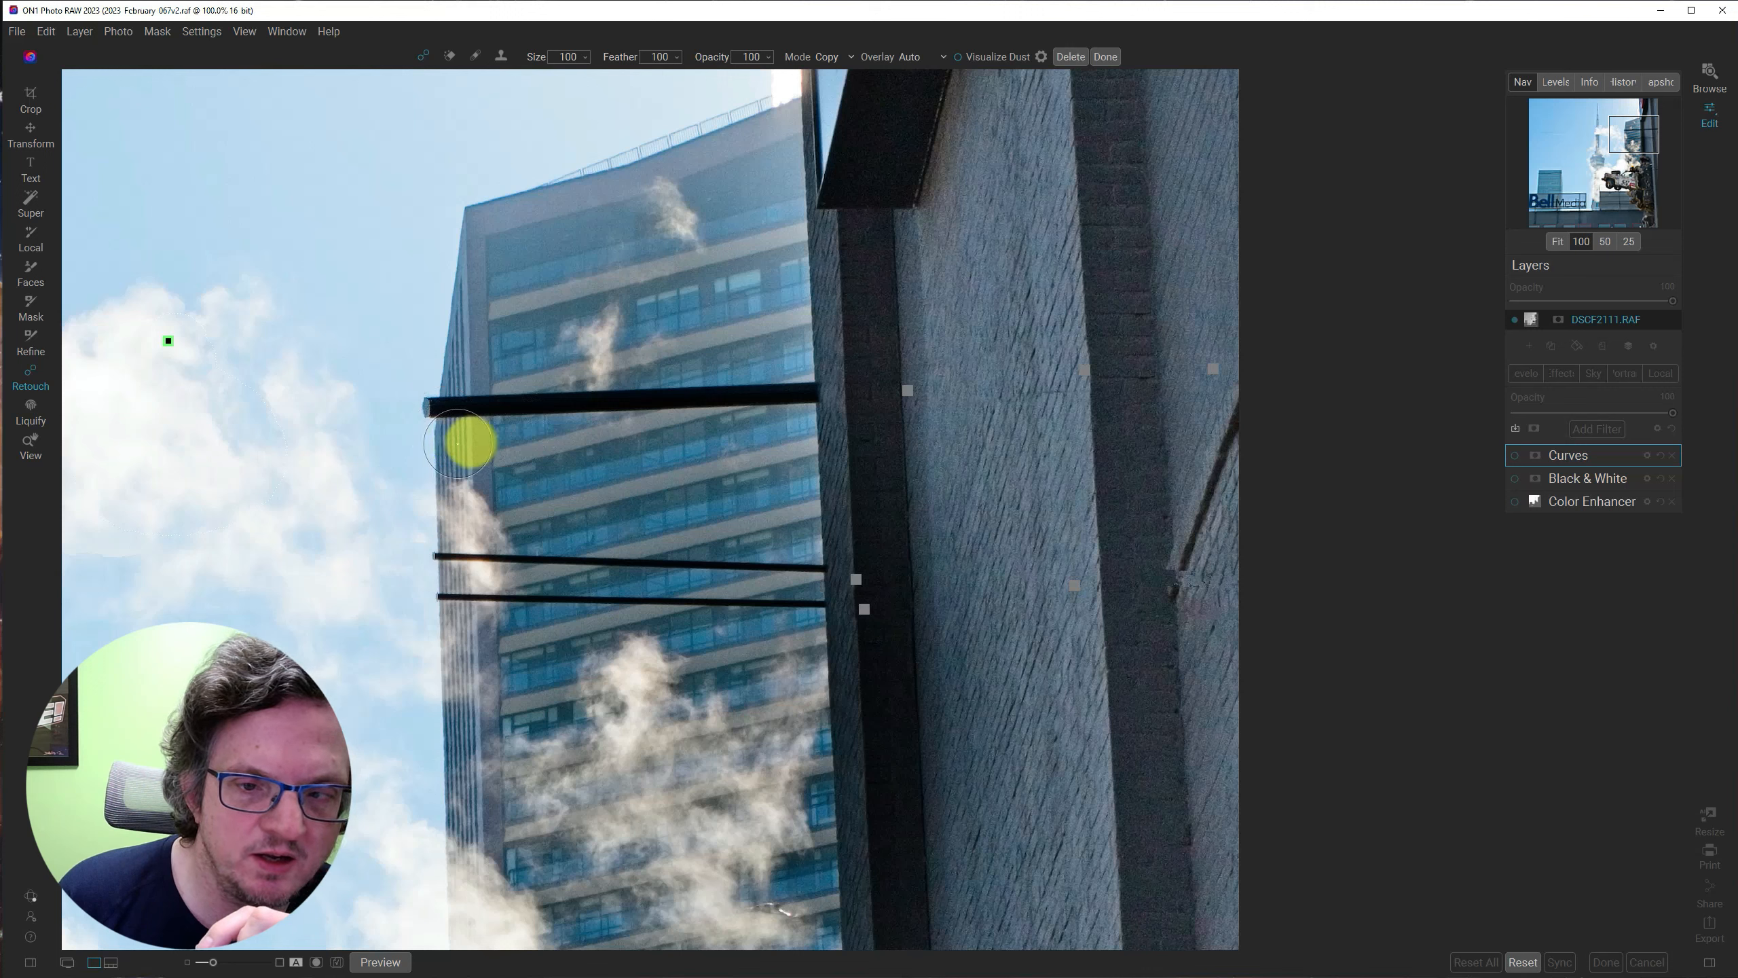
left_click(500, 56)
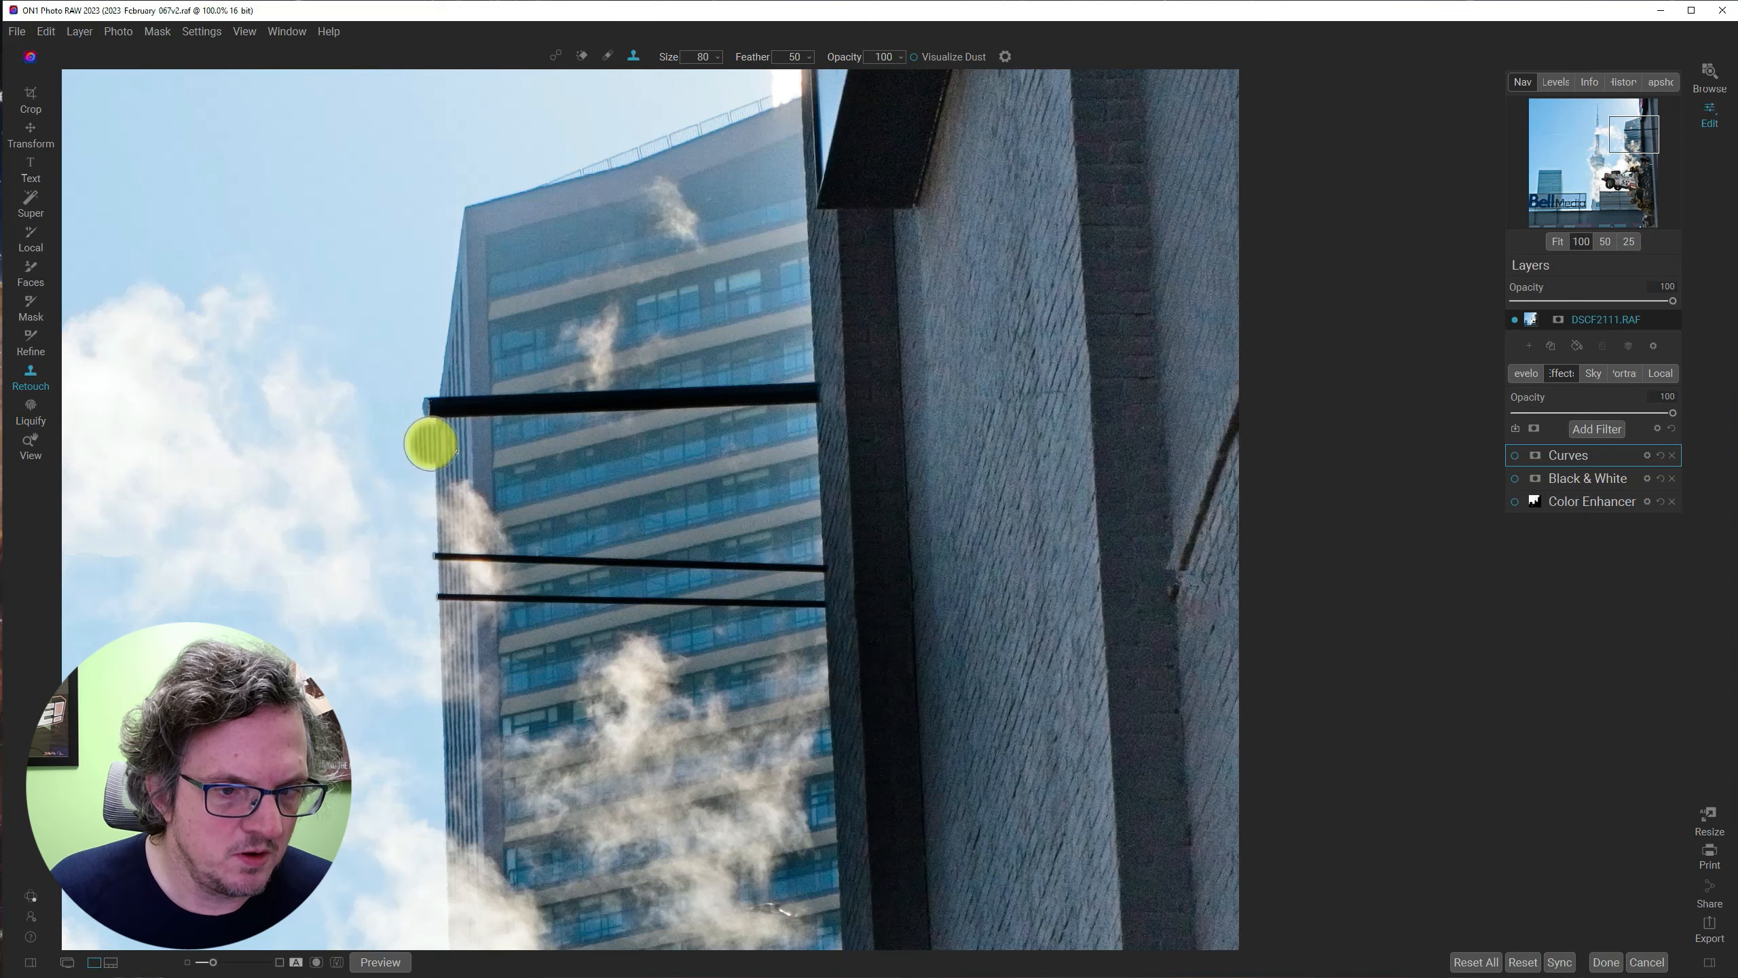
key("bracketright")
key("bracketright")
key("bracketright")
key("bracketright")
key("bracketright")
key("bracketright")
key("bracketright")
left_click(469, 371, "alt")
left_click(463, 419)
Erase the cable remnant in the sky beside the high-rise's edge with the eraser tool, and enlarge its brush to 90.
left_click(582, 56)
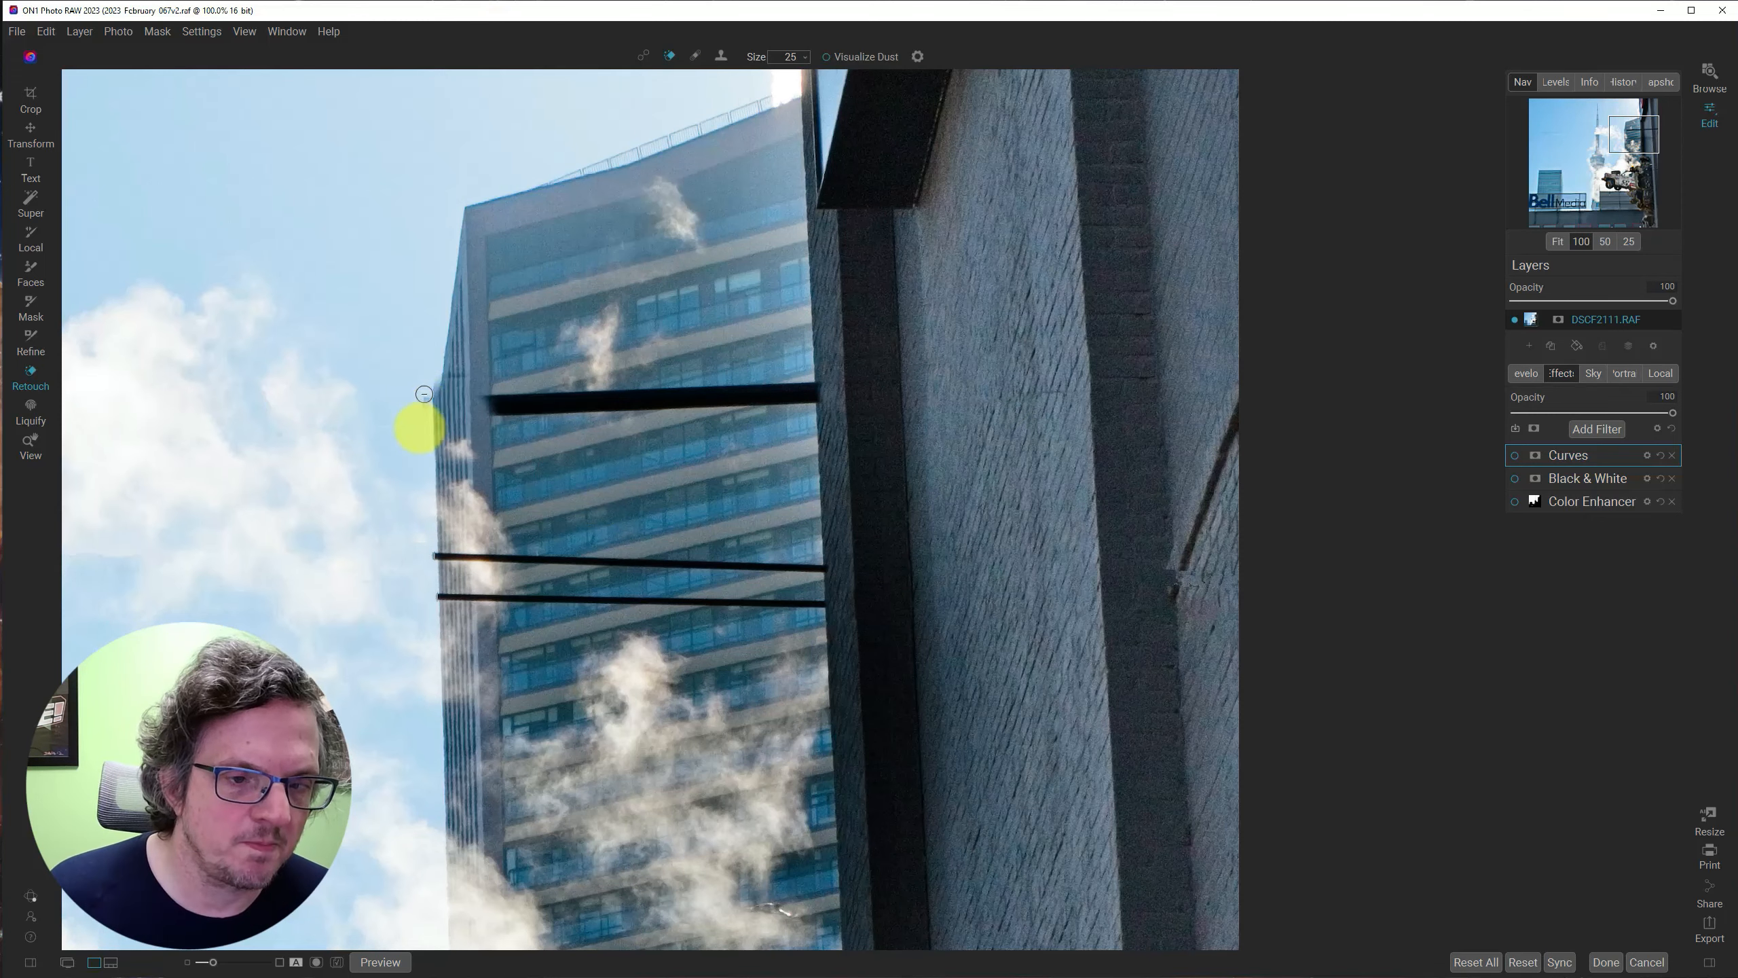
left_click_drag(424, 415, 425, 404)
key("bracketright")
key("bracketright")
key("bracketright")
key("bracketright")
key("bracketright")
key("bracketright")
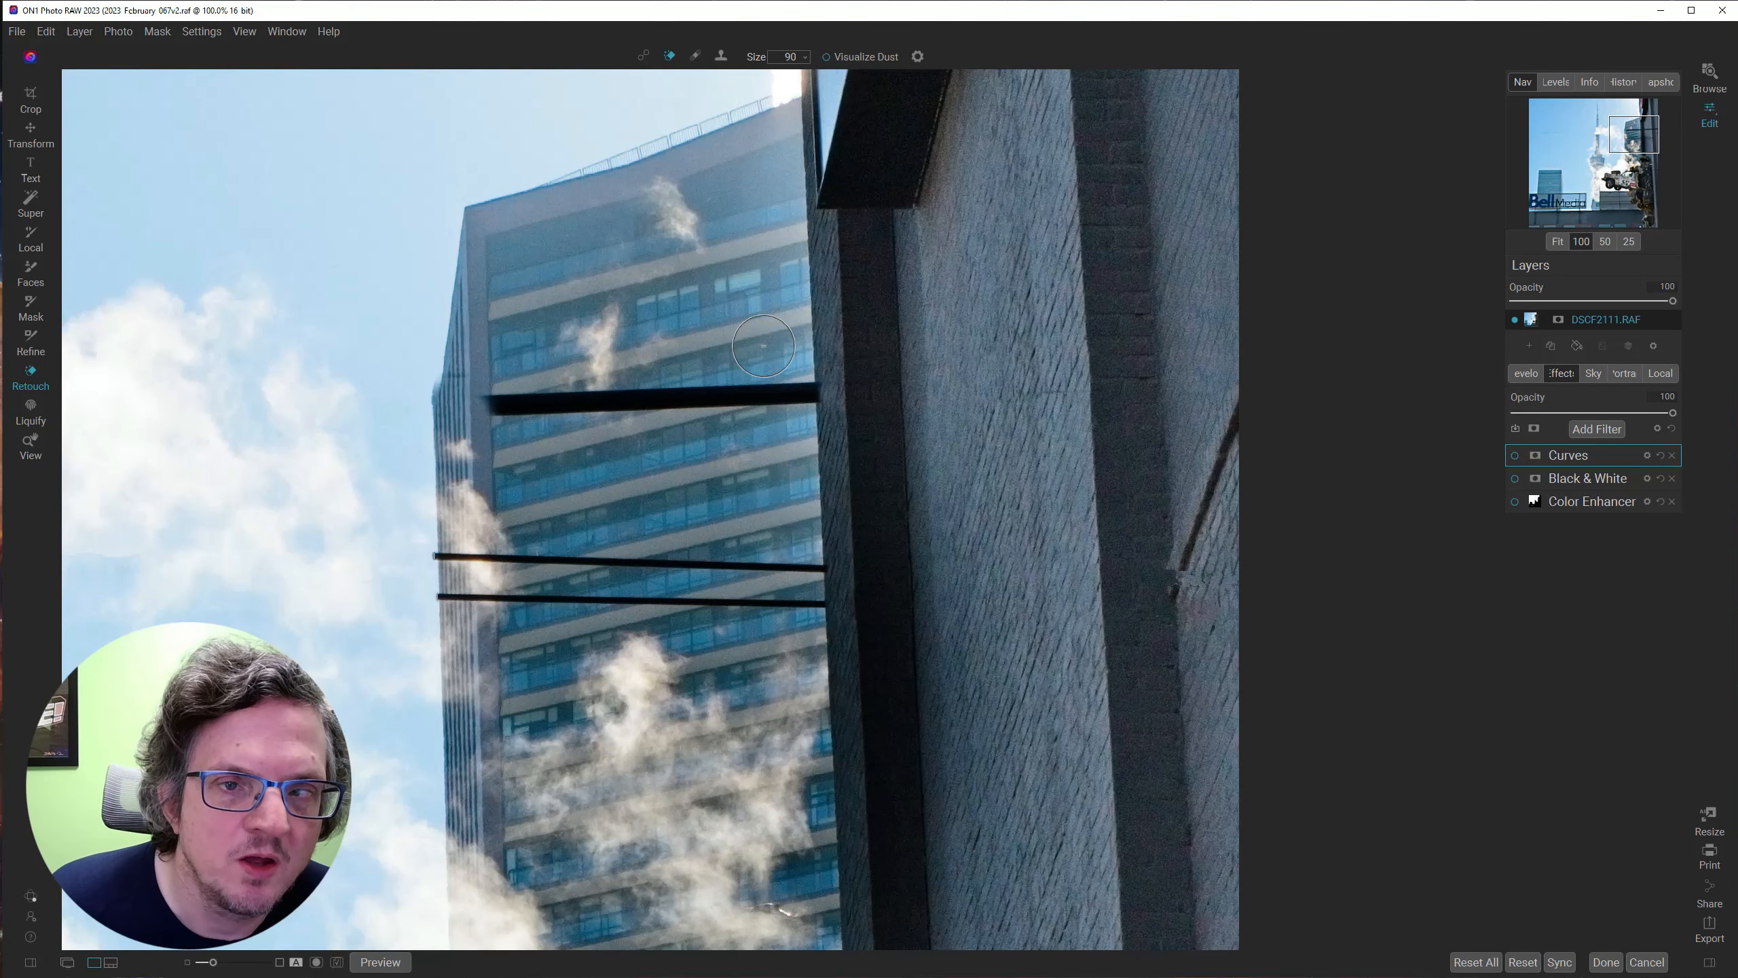
Clone facade over the thick cable from the dark wall towards the high-rise's middle with the Clone Stamp at size 150.
left_click(721, 56)
left_click(764, 521, "alt")
left_click(783, 394)
left_click(726, 459, "alt")
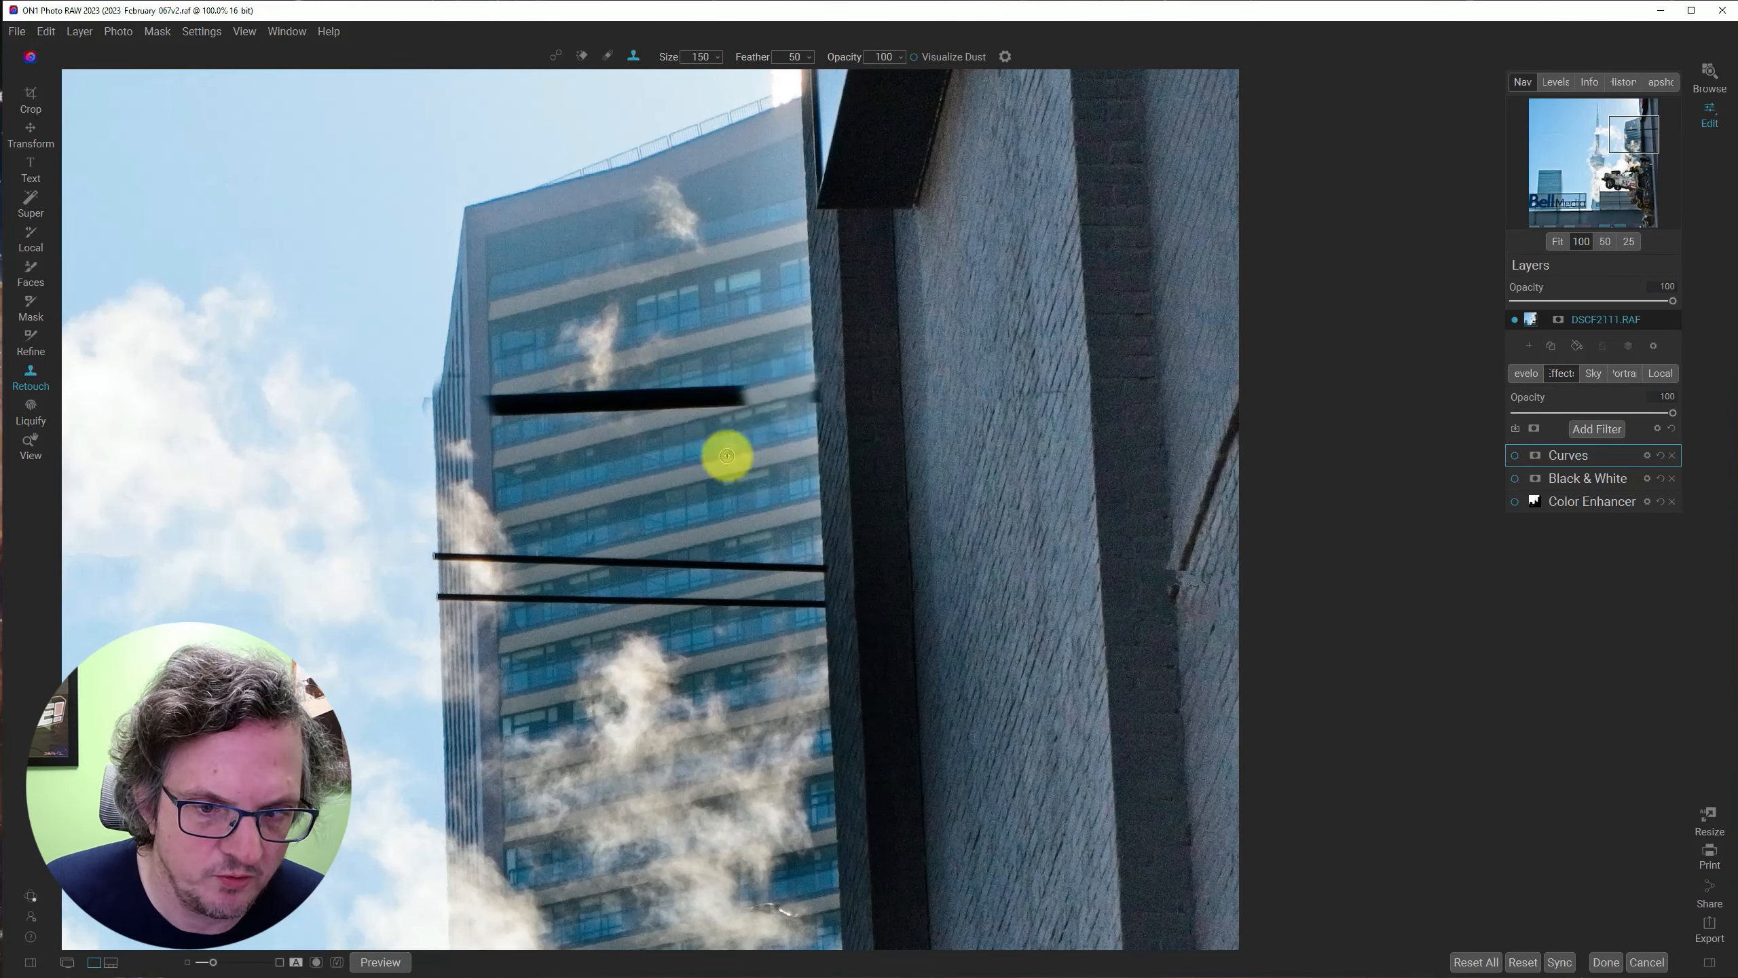
left_click_drag(731, 409, 513, 445)
key("ctrl+z")
left_click(736, 424)
left_click_drag(736, 425, 615, 434)
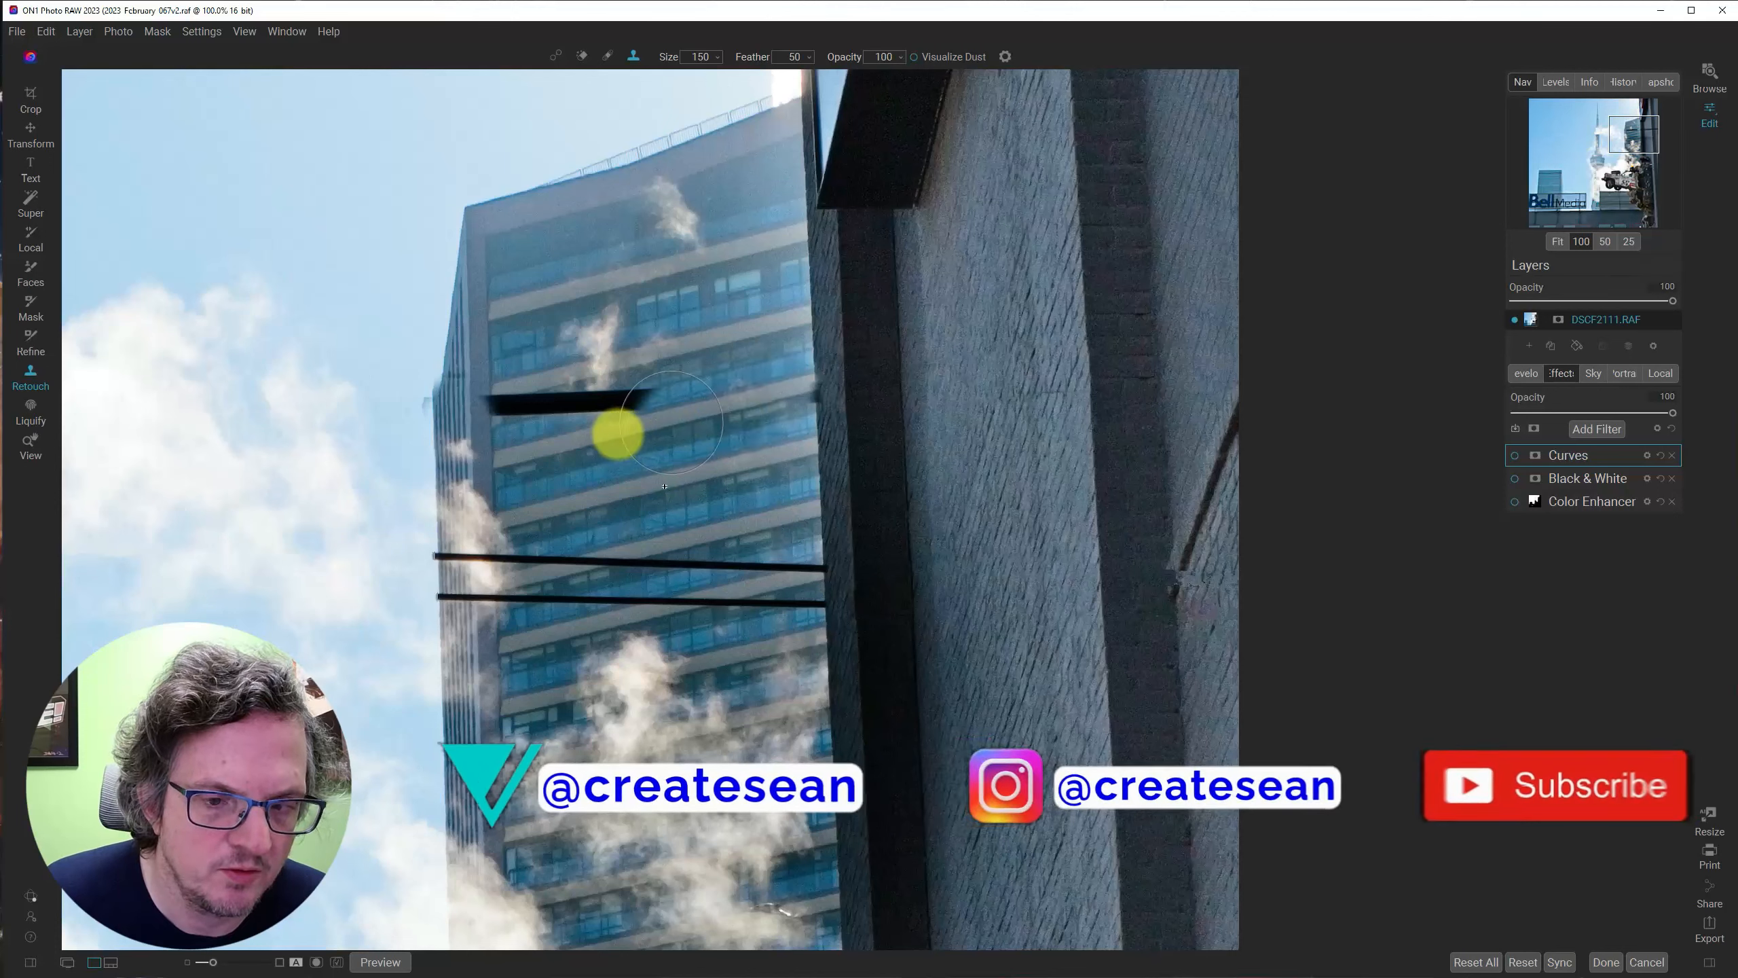
key("ctrl+z")
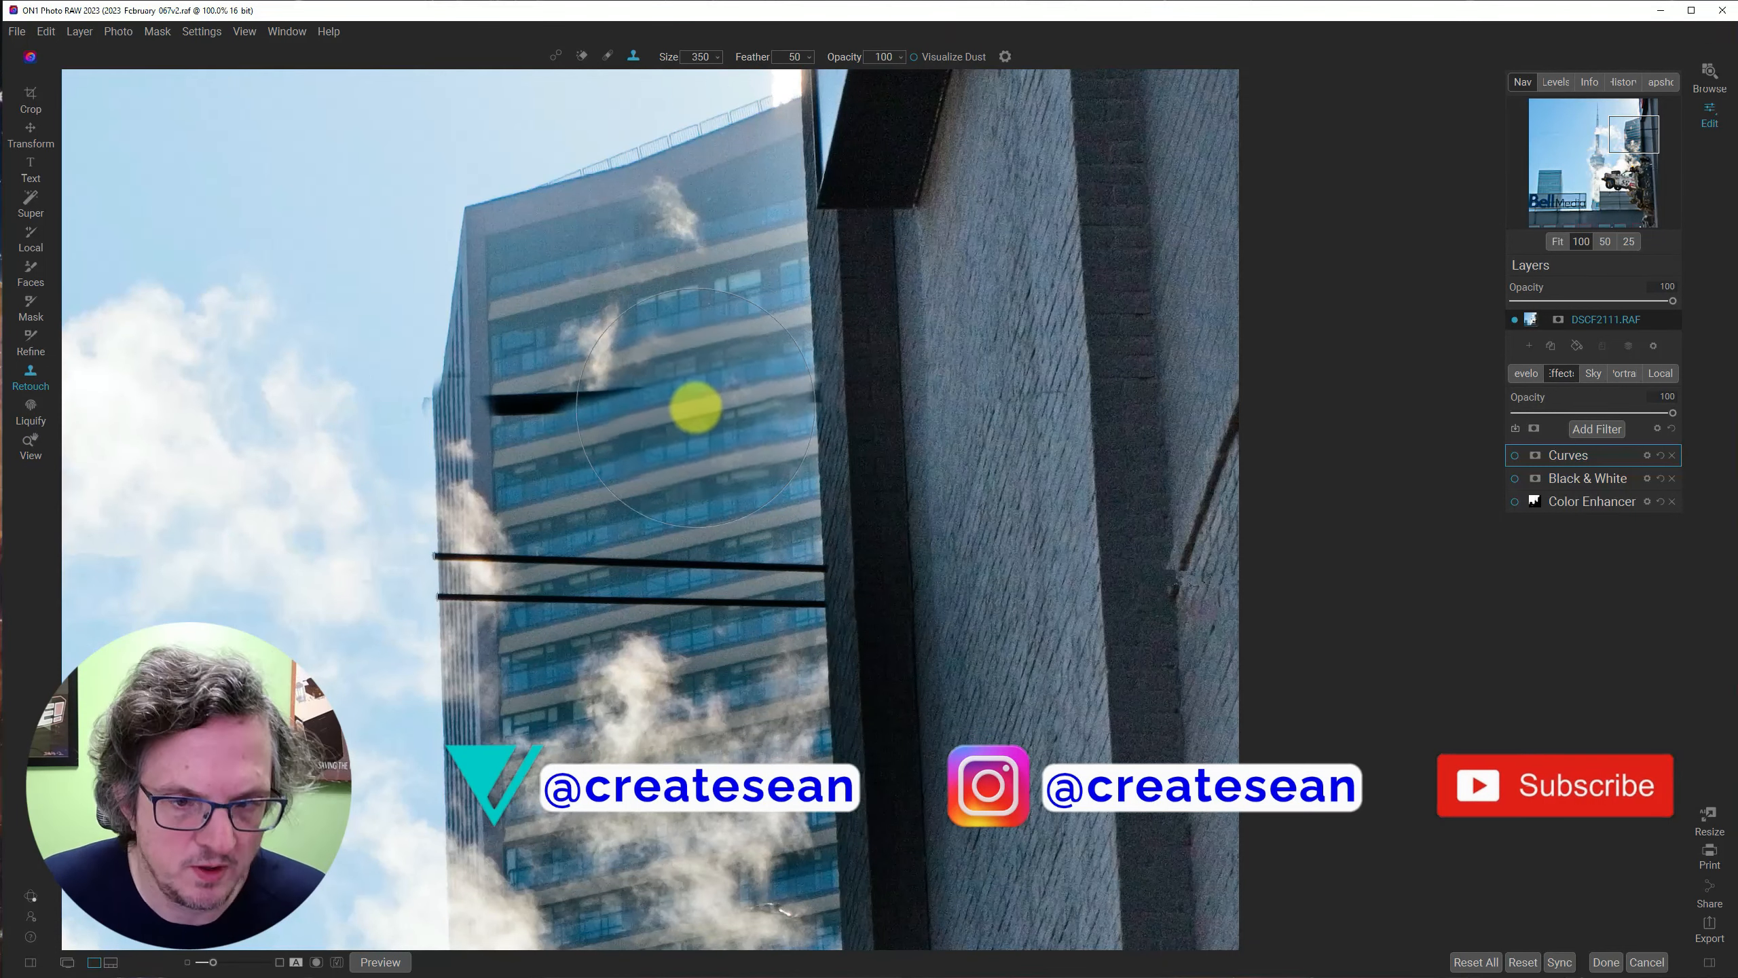
Clone facade rows over the remaining stub of the thick cable near the high-rise's corner.
left_click(713, 395, "alt")
left_click_drag(617, 428, 542, 423)
left_click(727, 350, "alt")
left_click_drag(624, 372, 514, 402)
Set the Retouch Brush feather to 9 and copy a strip of facade from above over the middle of the two thin cables.
left_click_drag(547, 890, 627, 939)
left_click(554, 527)
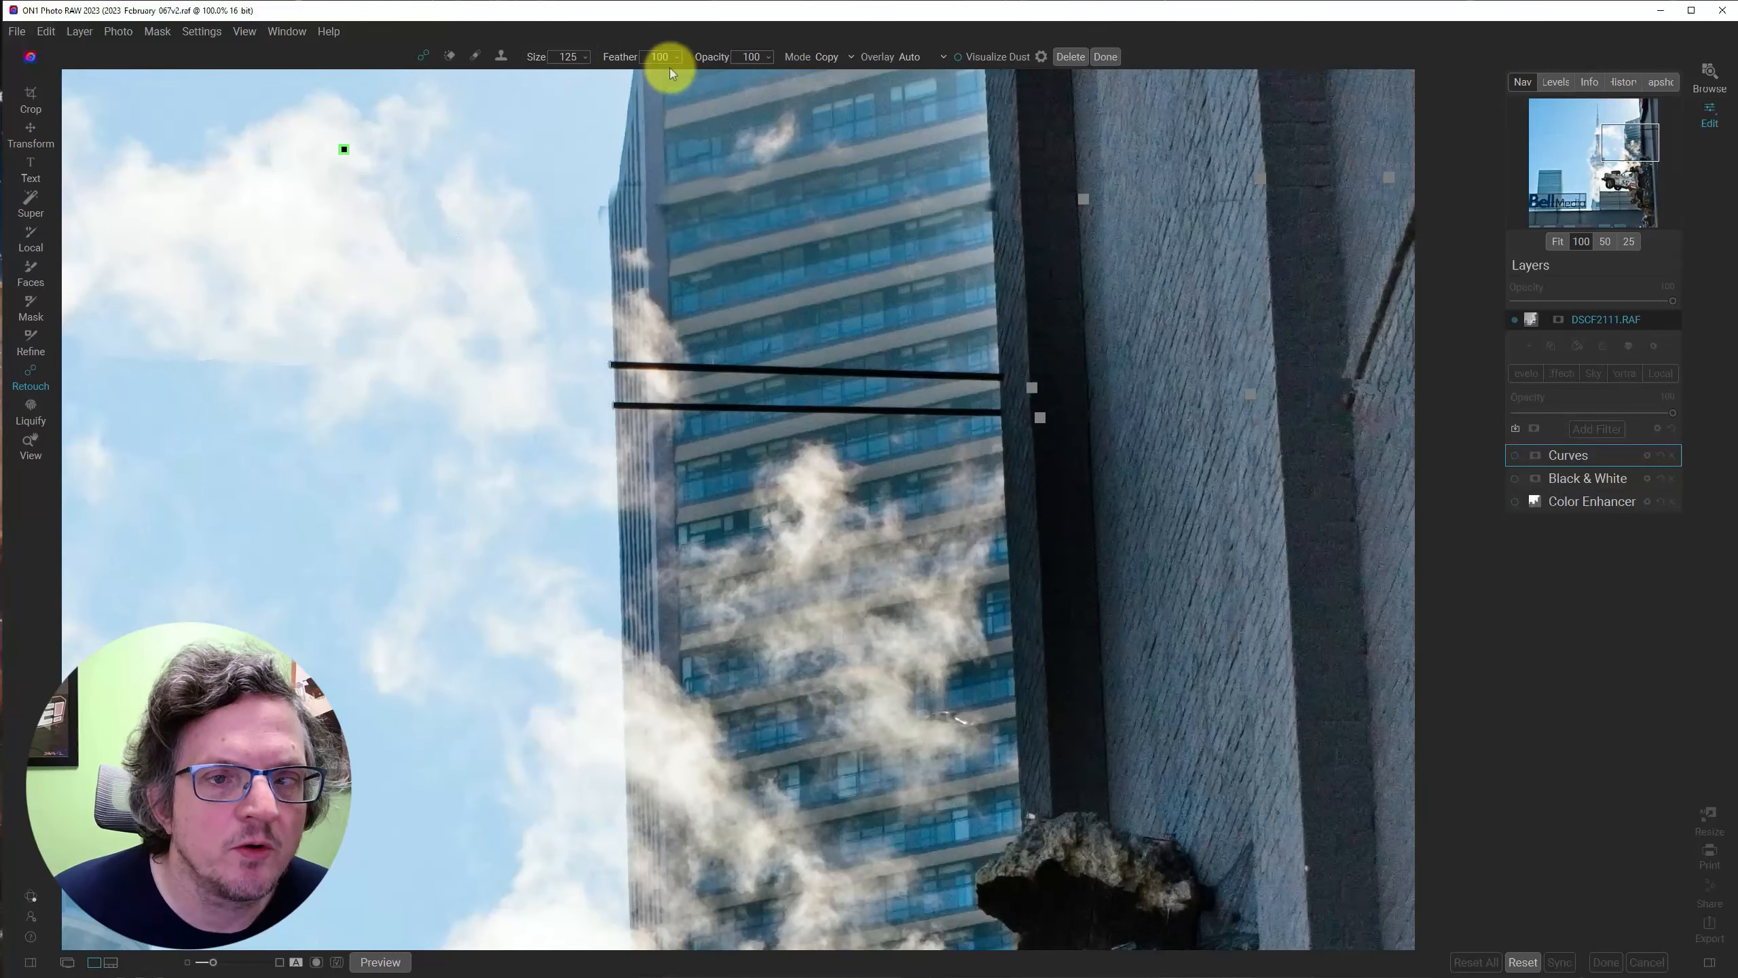
left_click_drag(670, 67, 531, 62)
left_click_drag(689, 233, 917, 180)
mouse_move(502, 204)
left_mouse_down()
mouse_move(836, 389)
mouse_move(815, 397)
left_mouse_up()
Try to retouch the thin cables' sky-side ends with the Retouch Brush at size 70, and undo the recent retouching.
key("bracketleft")
key("bracketleft")
key("bracketleft")
key("bracketleft")
key("bracketleft")
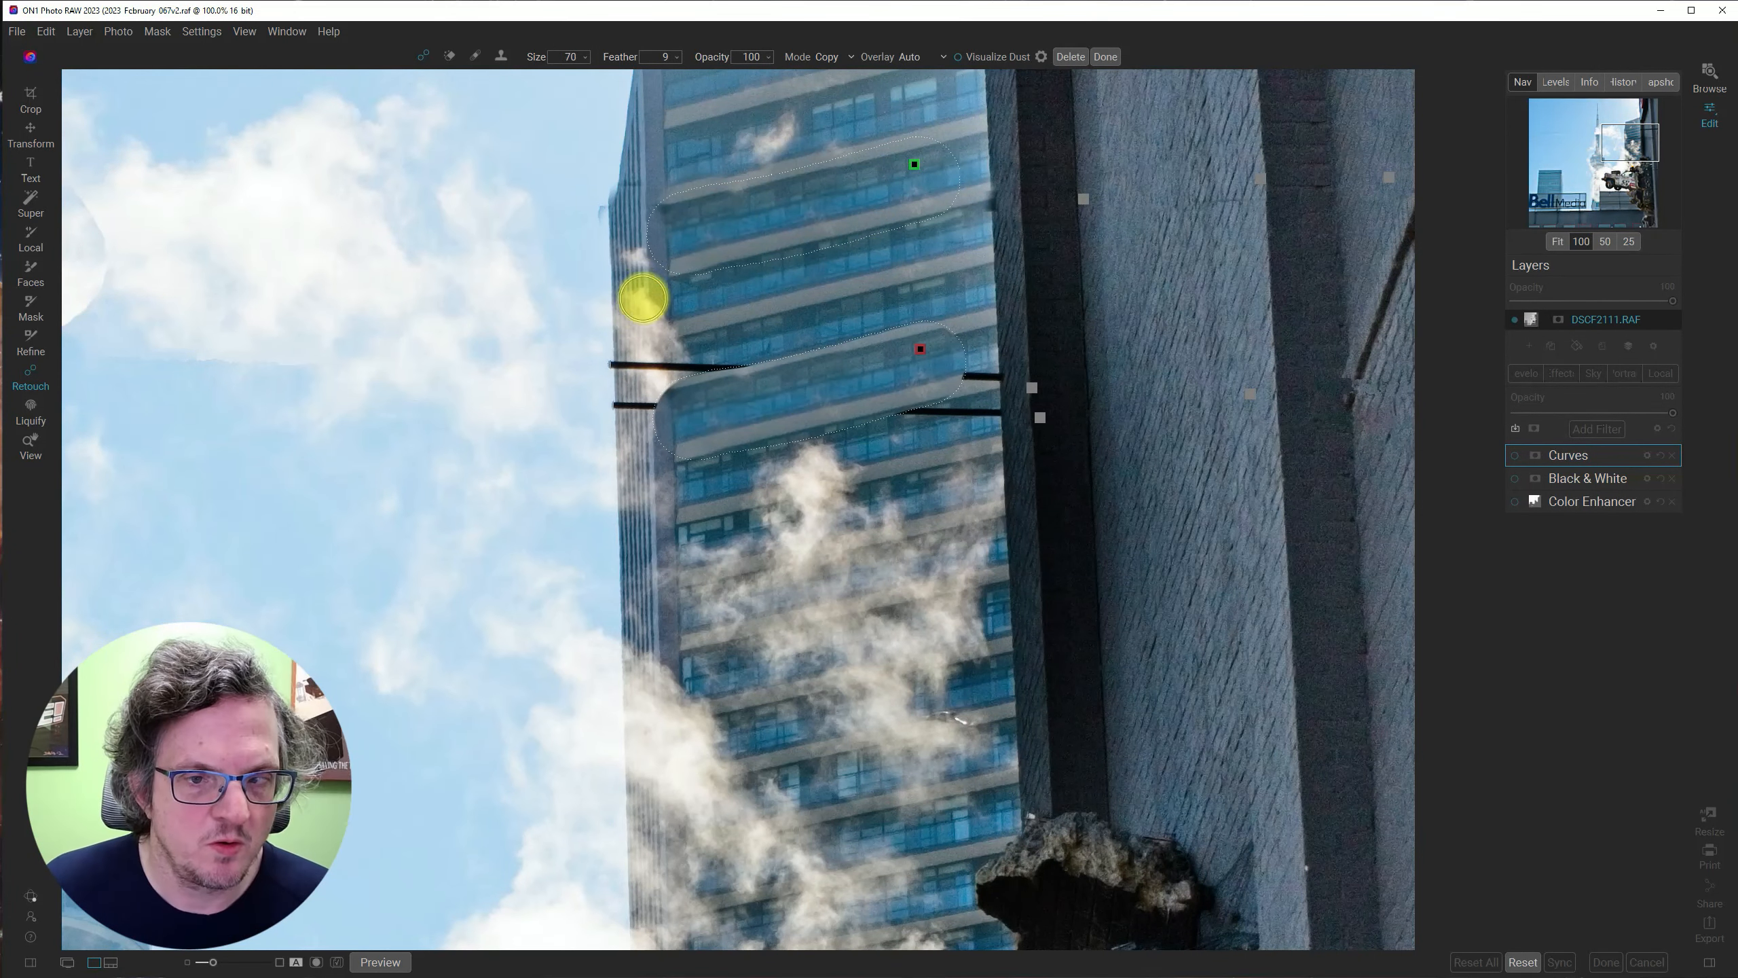
left_click_drag(643, 299, 644, 331)
left_click_drag(644, 331, 644, 408)
key("ctrl+z")
key("ctrl+z")
left_click(42, 32)
left_click(61, 66)
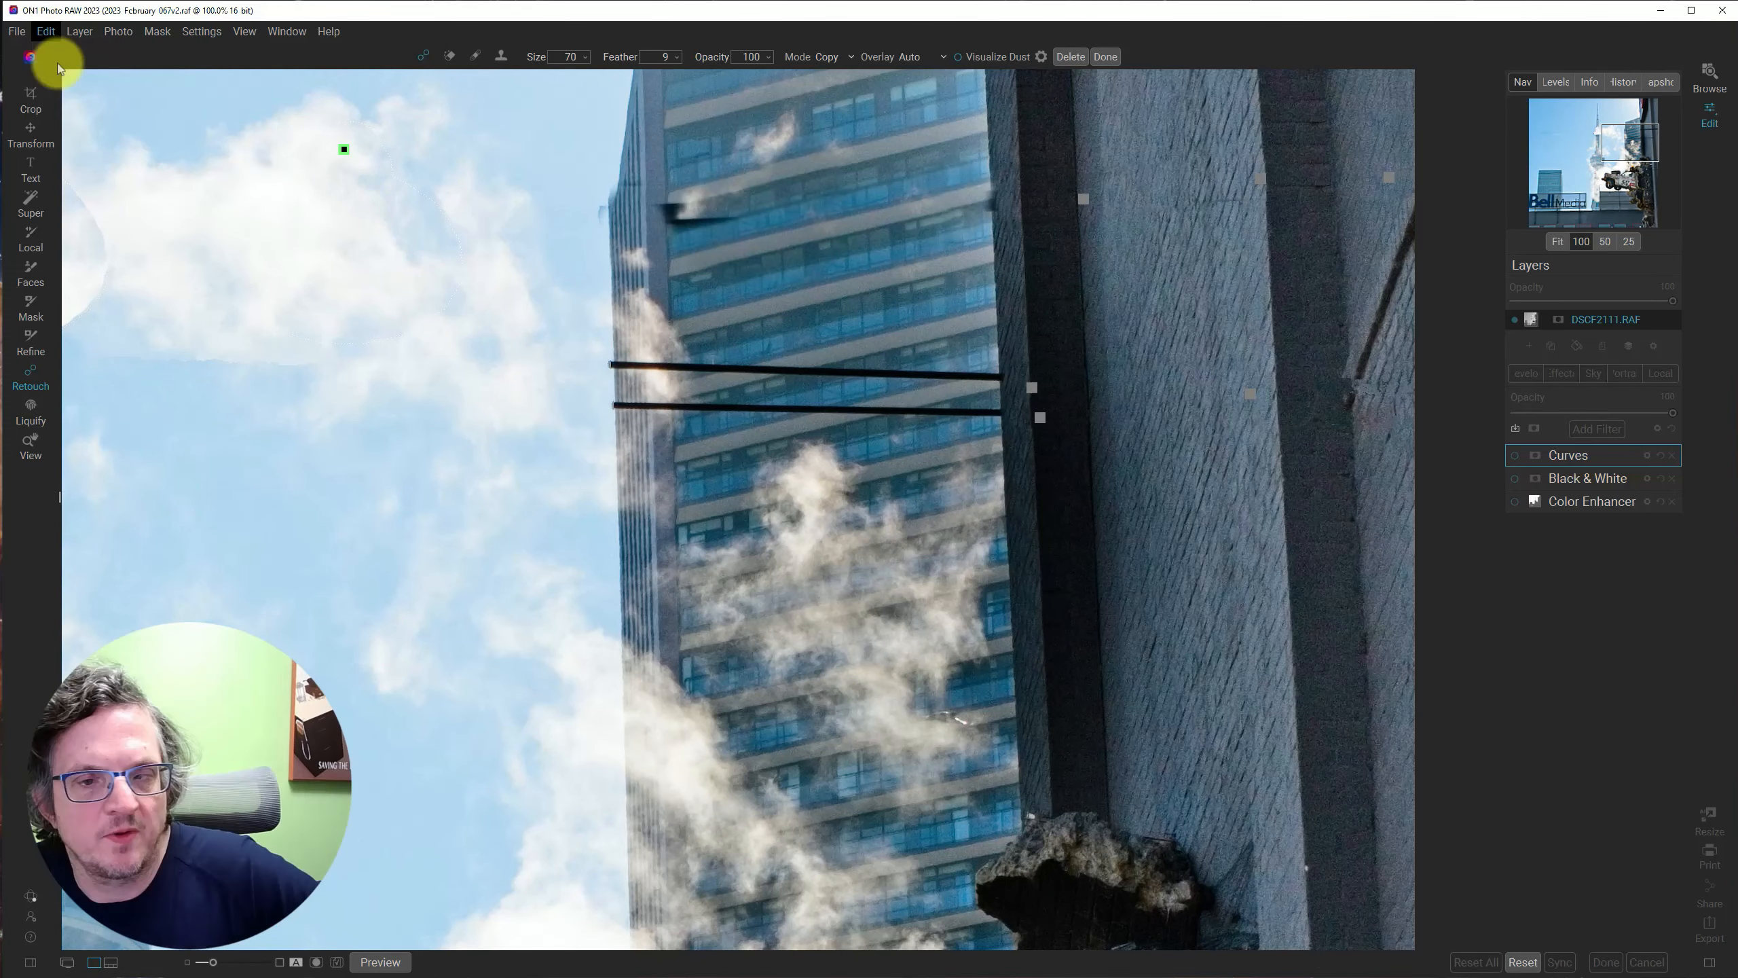
Bring back the copied facade patch and place it over the middle of the two thin cables.
left_click(45, 33)
left_click(66, 70)
left_click_drag(487, 193, 794, 386)
Clone facade over the leftover sky-side ends of the two thin cables with the Clone Stamp, adjusting the brush to size 90.
left_click(501, 57)
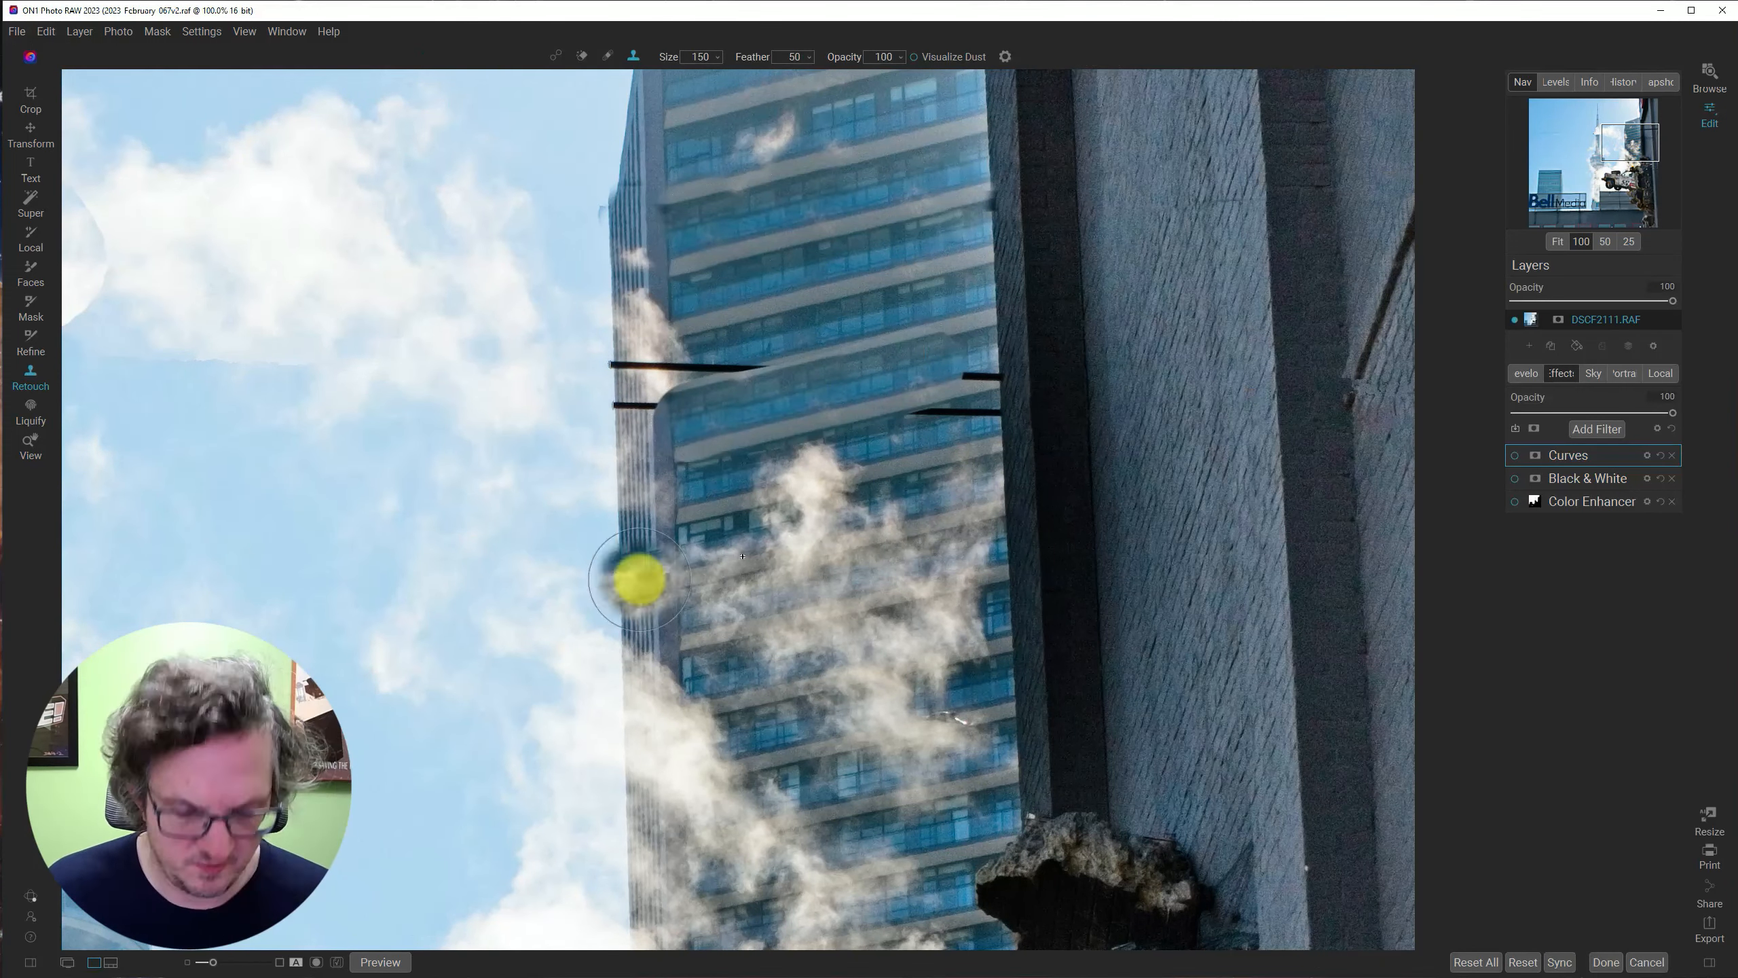
left_click(656, 531, "alt")
mouse_move(650, 412)
left_mouse_down()
mouse_move(635, 372)
mouse_move(760, 372)
left_mouse_up()
key("bracketleft")
key("bracketleft")
key("bracketleft")
key("bracketleft")
left_click(743, 432, "alt")
key("bracketright")
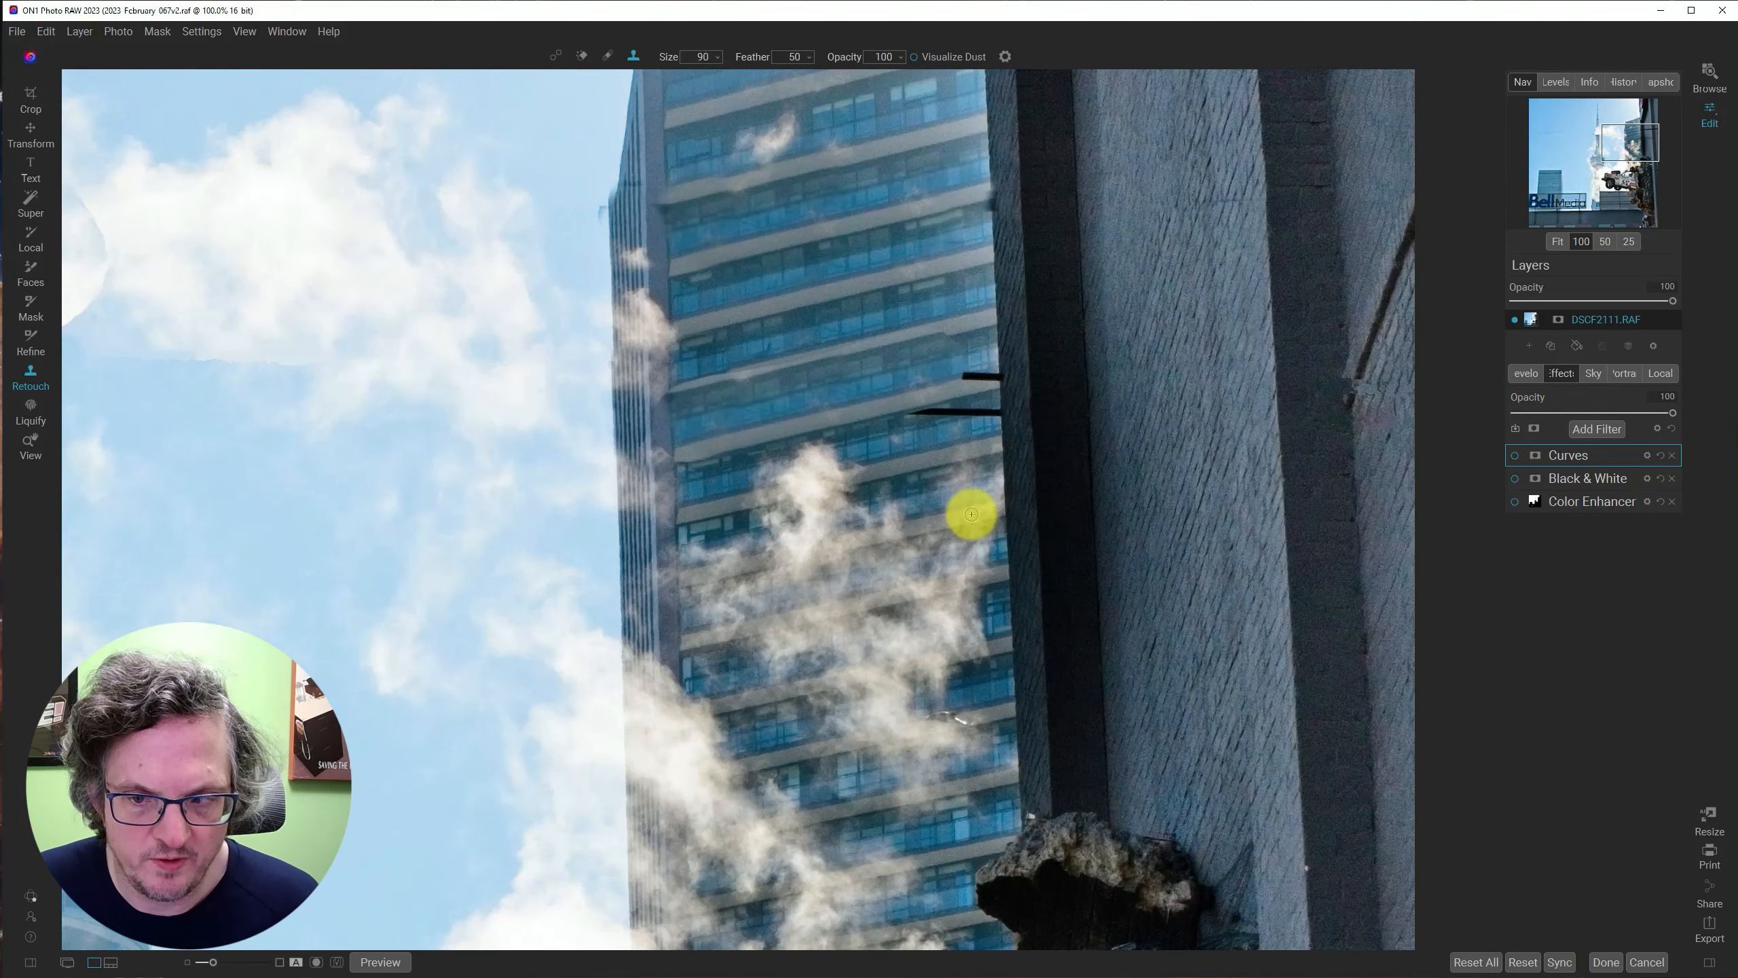
Clone cloudy facade over the thin cable ends beside the dark wall at size 90, and check the whole photo.
left_click(971, 514, "alt")
mouse_move(982, 384)
left_mouse_down()
mouse_move(976, 420)
mouse_move(885, 421)
mouse_move(928, 421)
left_mouse_up()
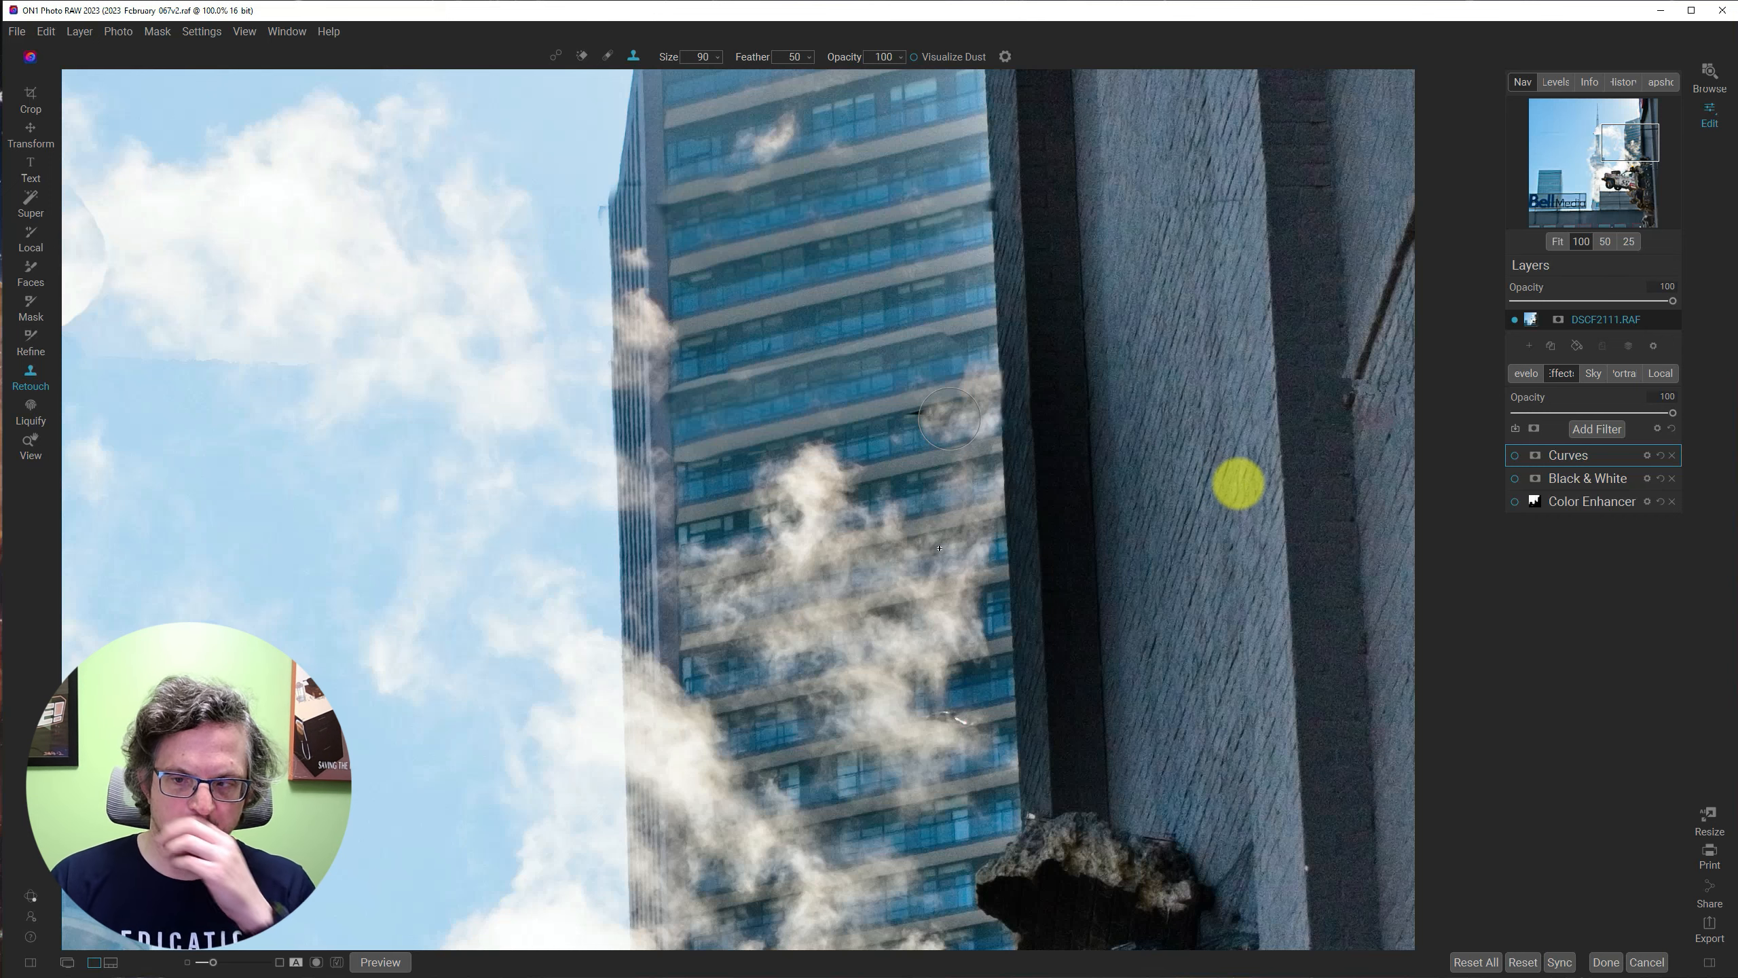
key("ctrl+0")
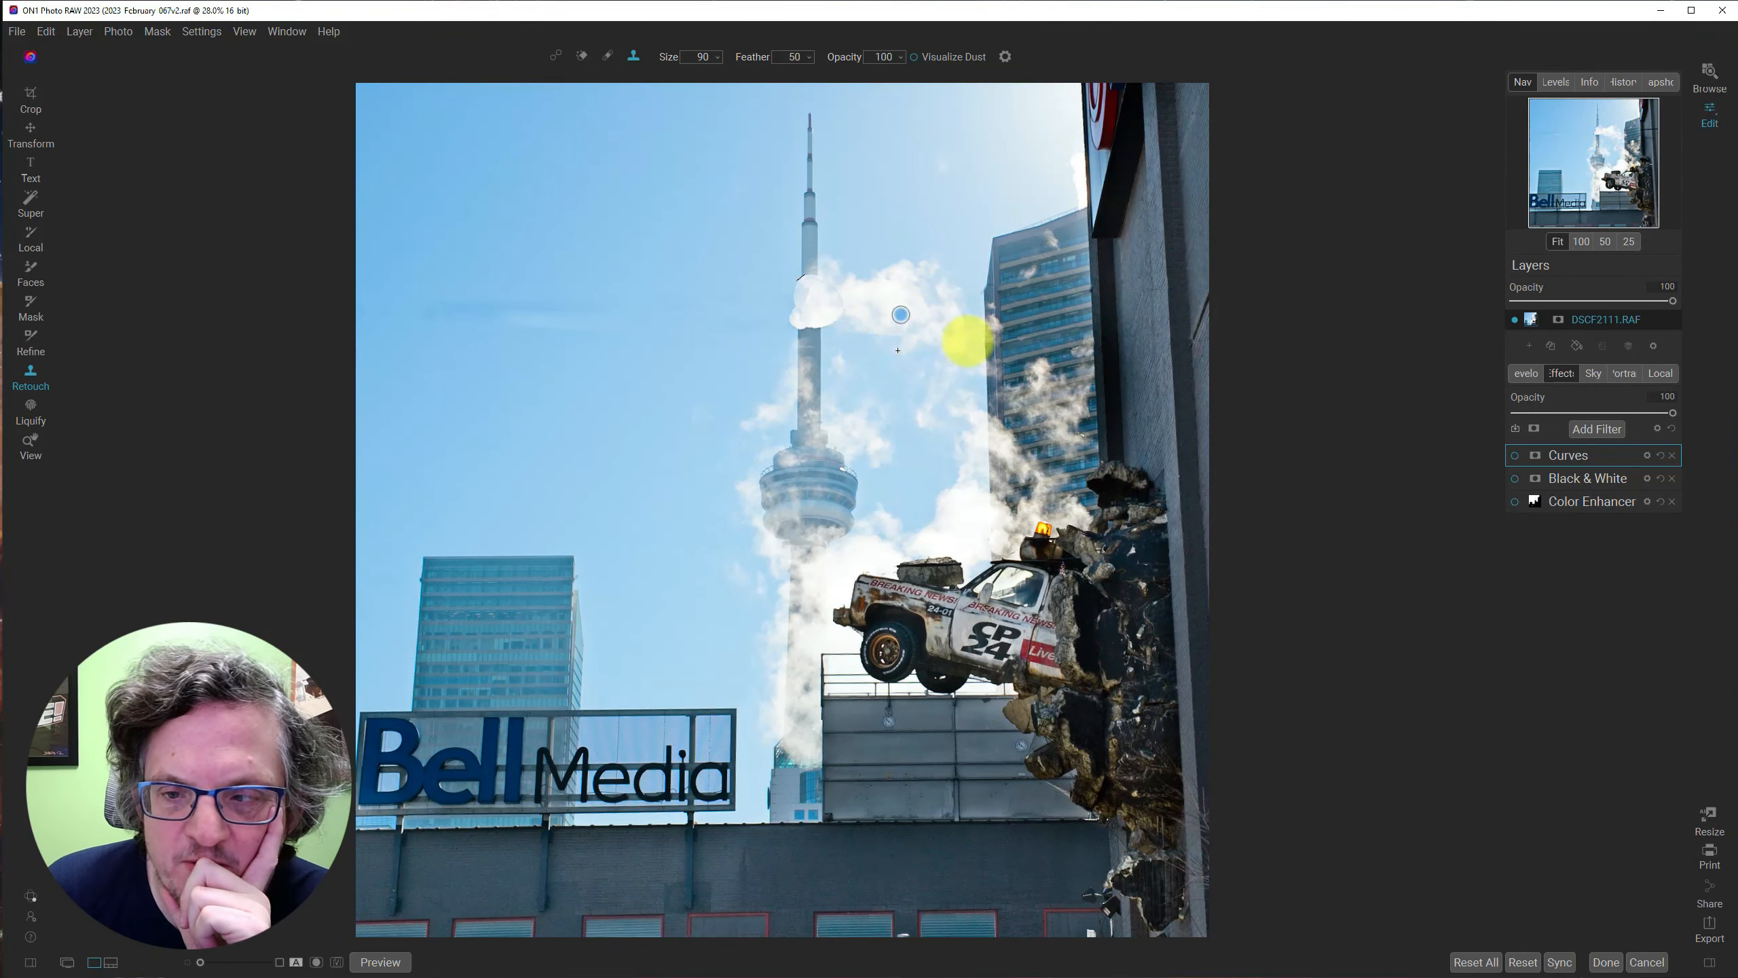
Delete the misplaced white cloud patch covering the CN Tower's shaft, working at 100% zoom.
left_click(804, 309)
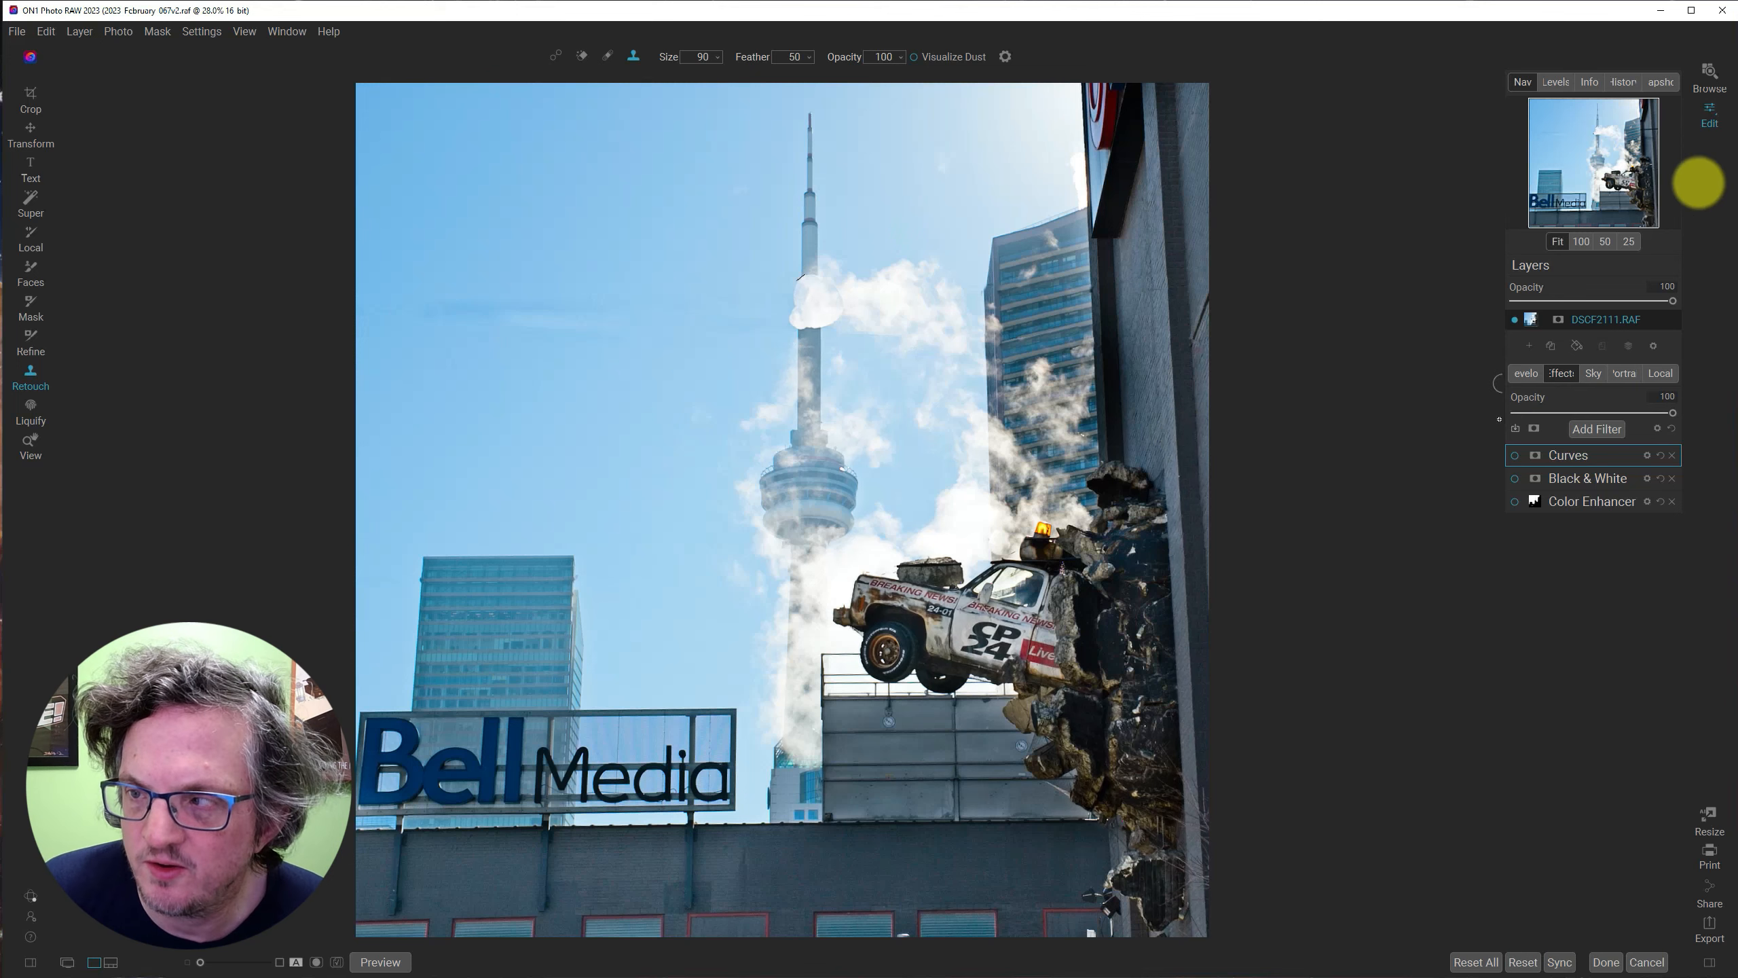
left_click(1581, 243)
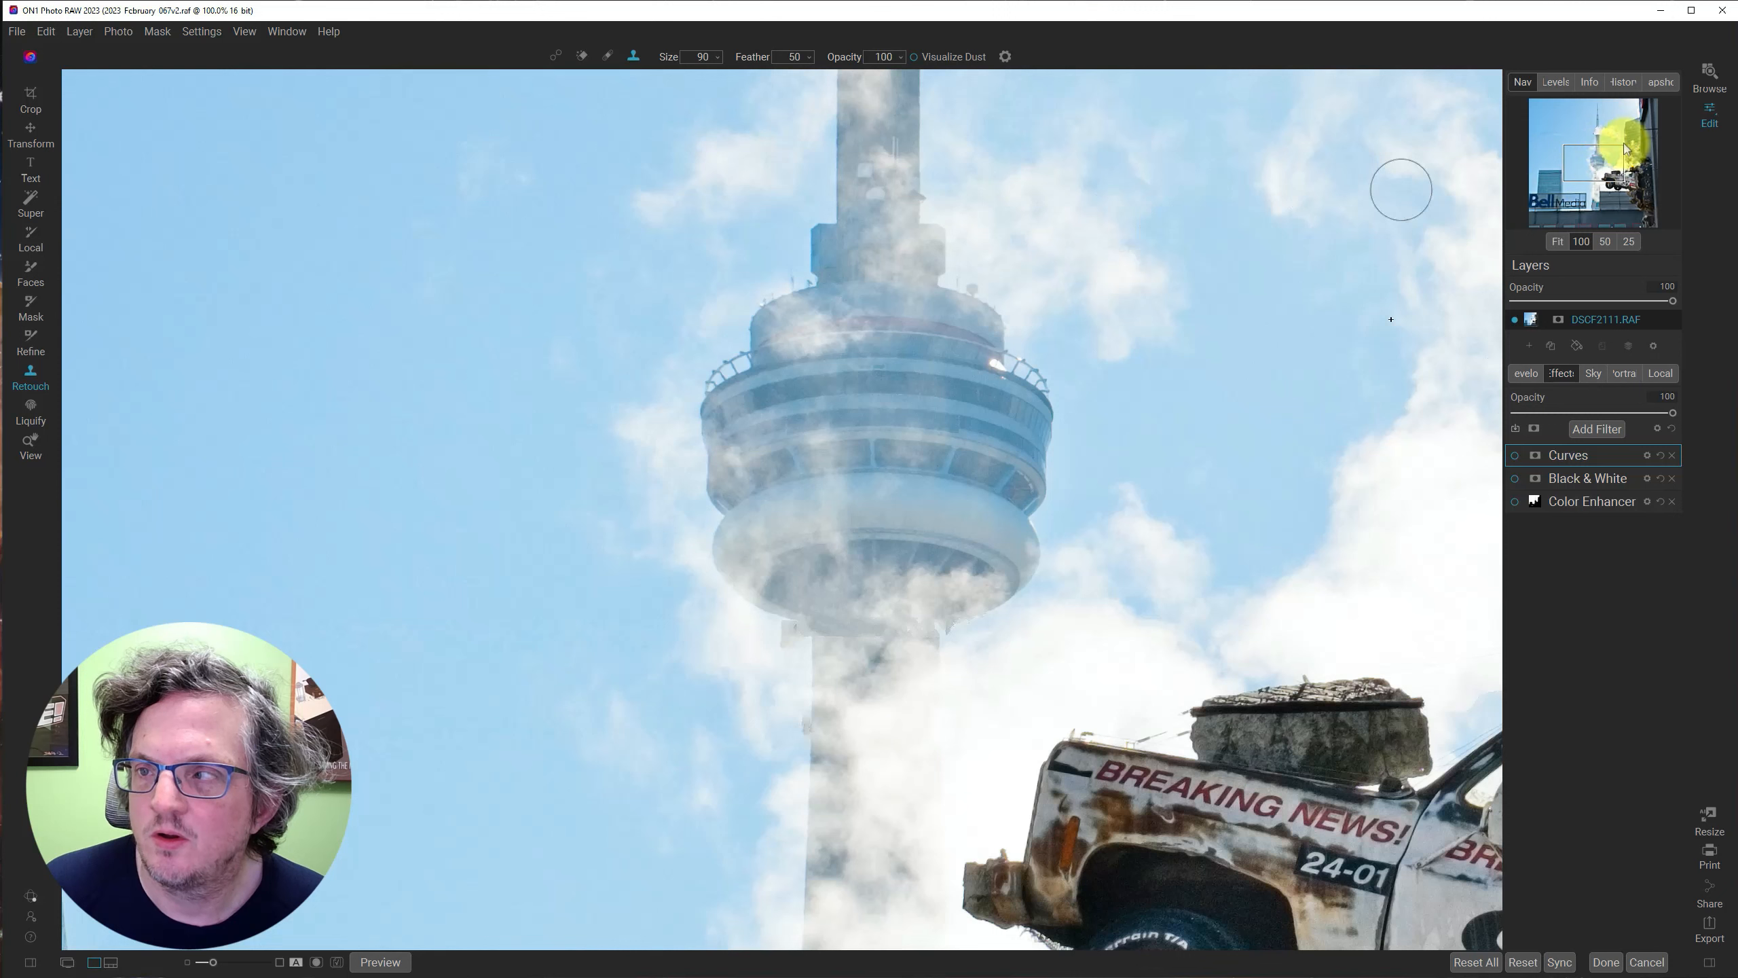
left_click(1600, 141)
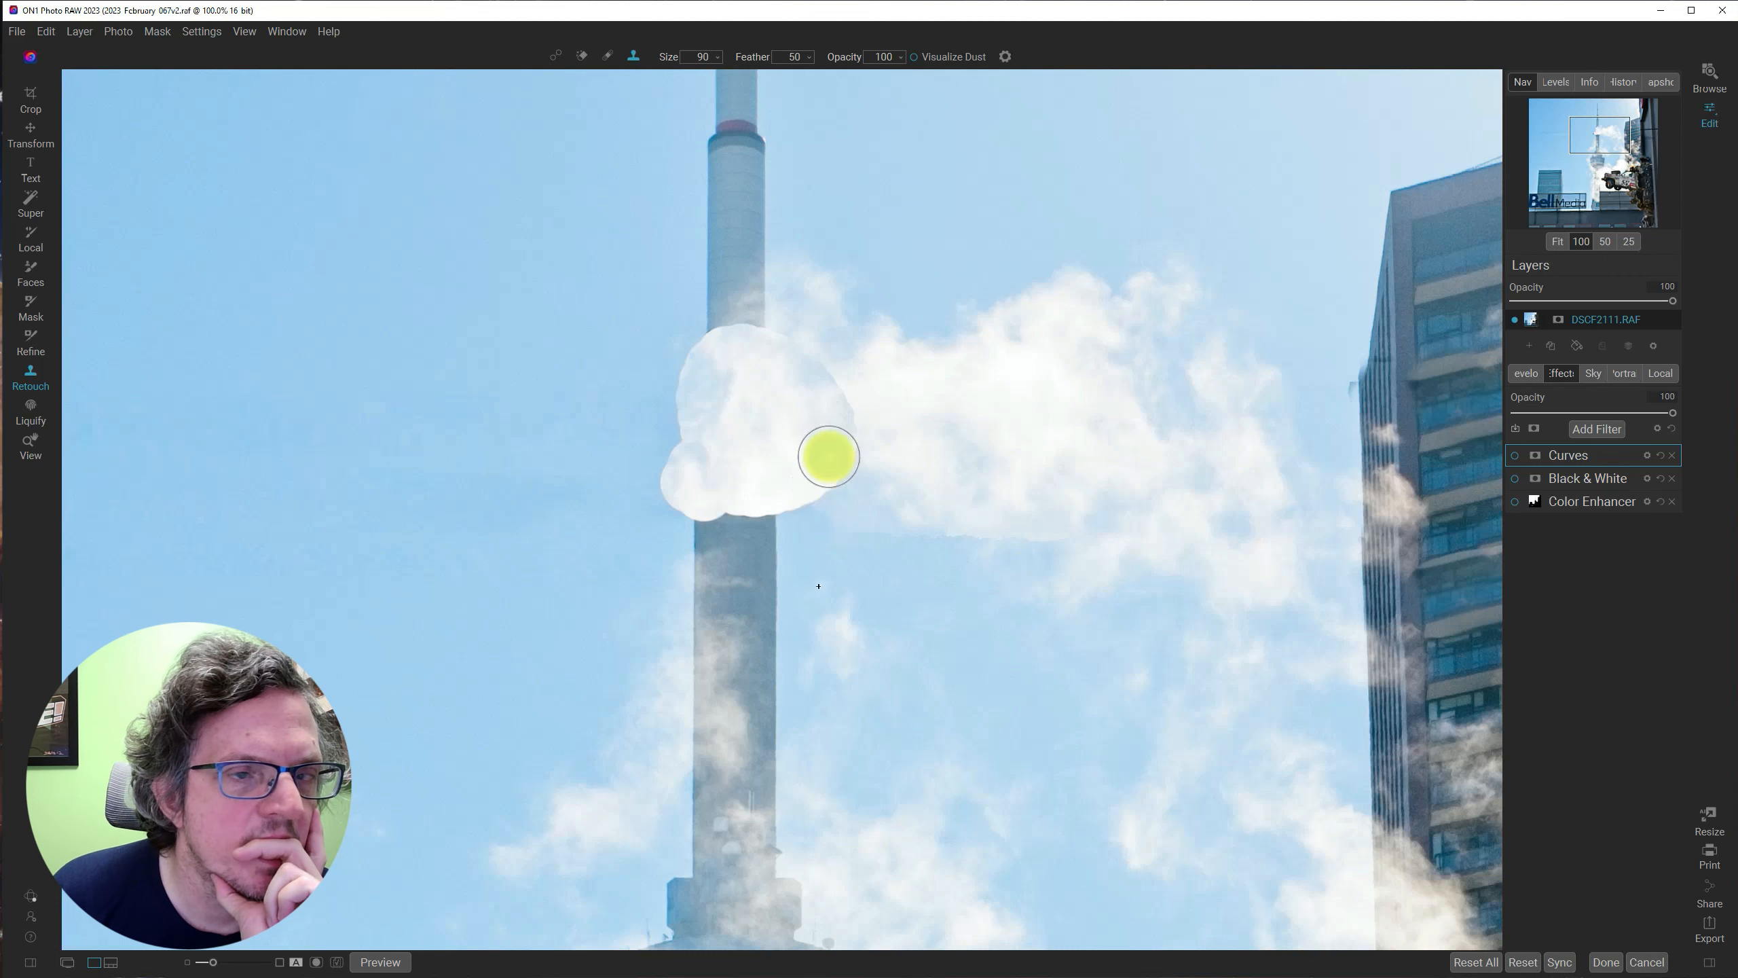
left_click(558, 54)
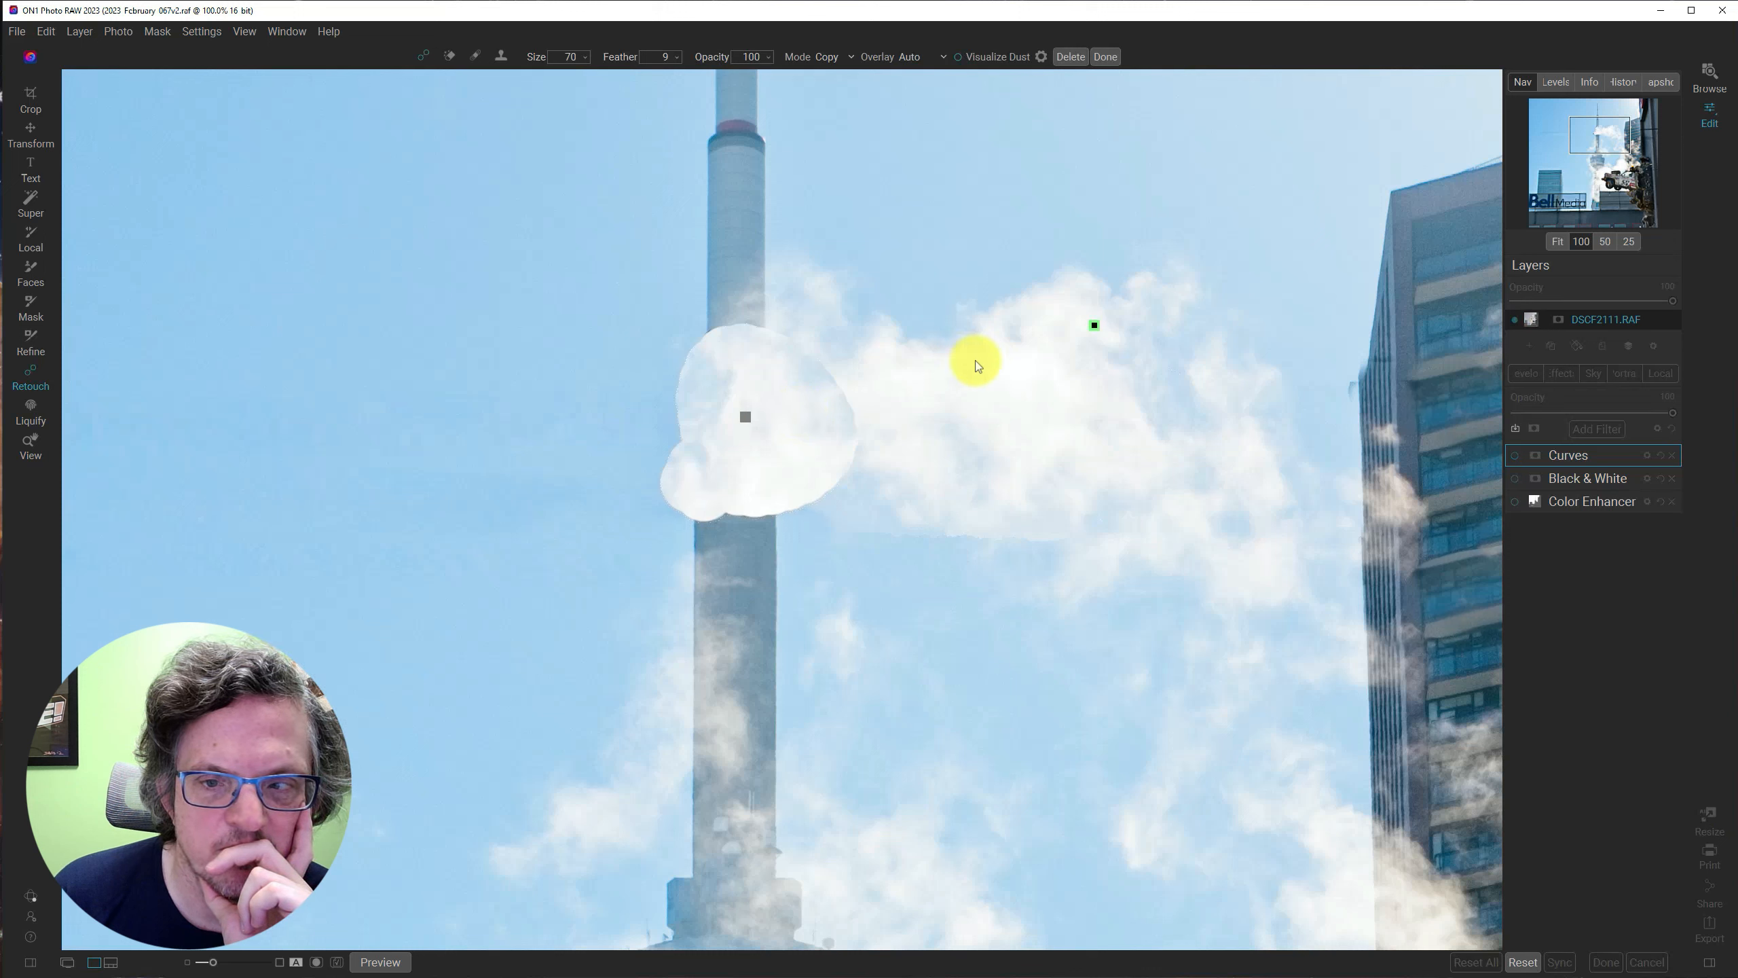
left_click_drag(748, 417, 785, 419)
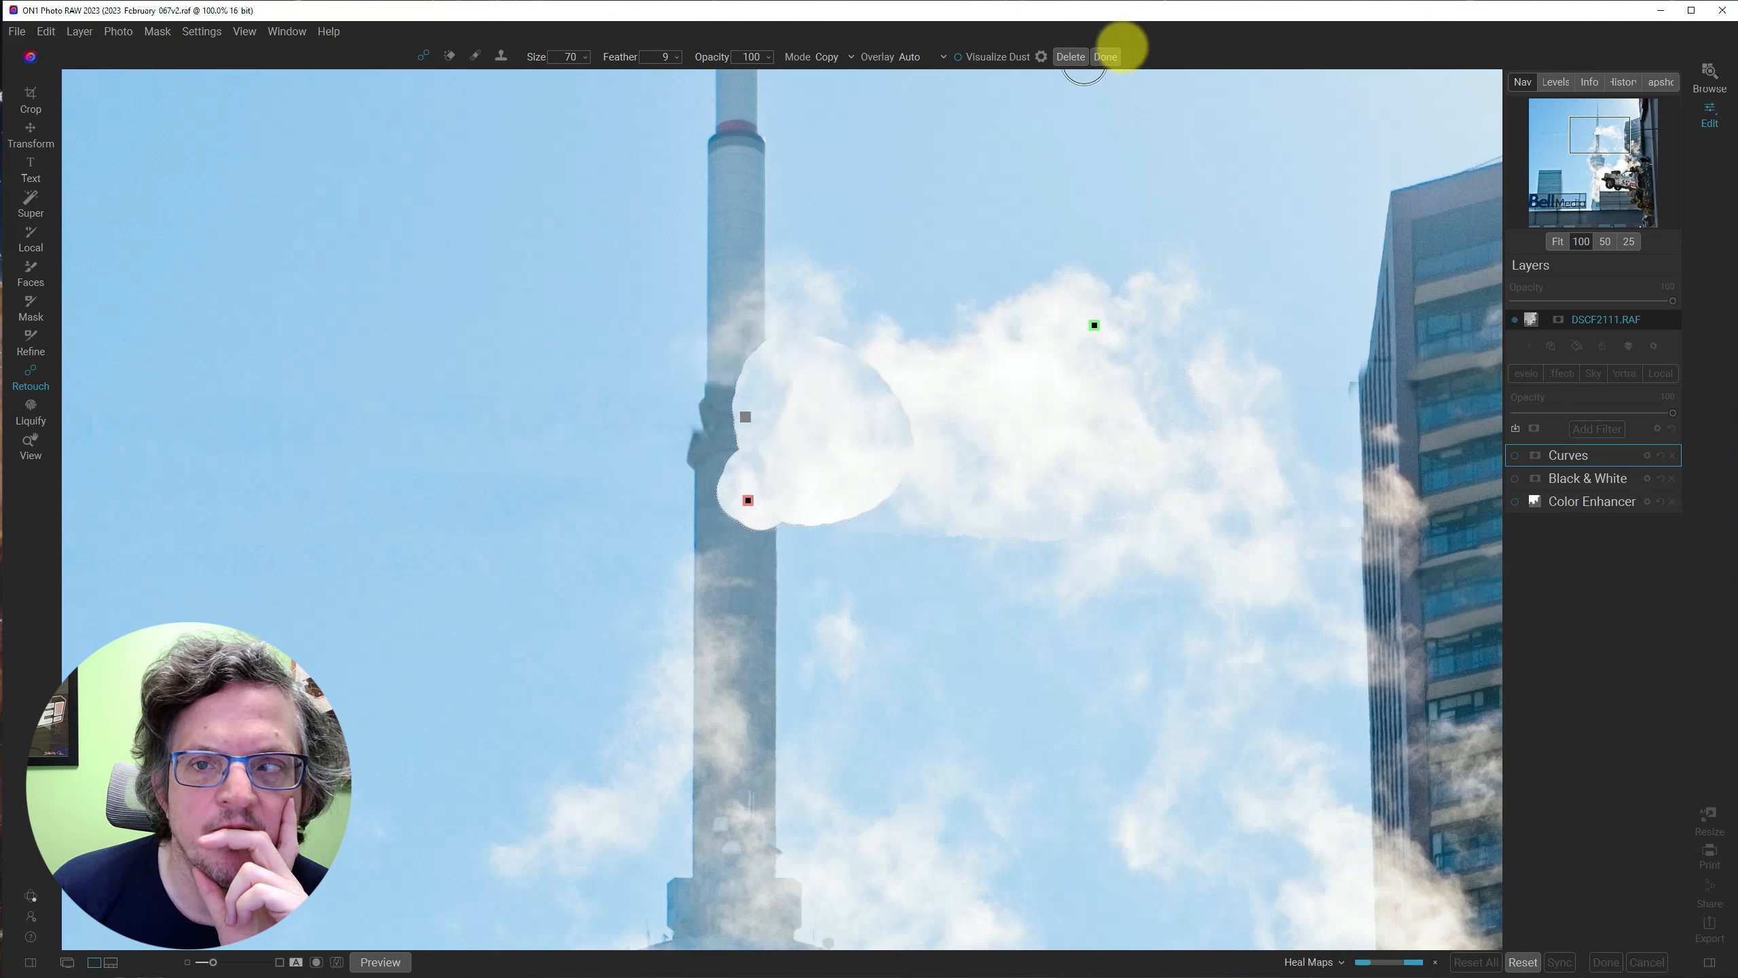
left_click(1069, 57)
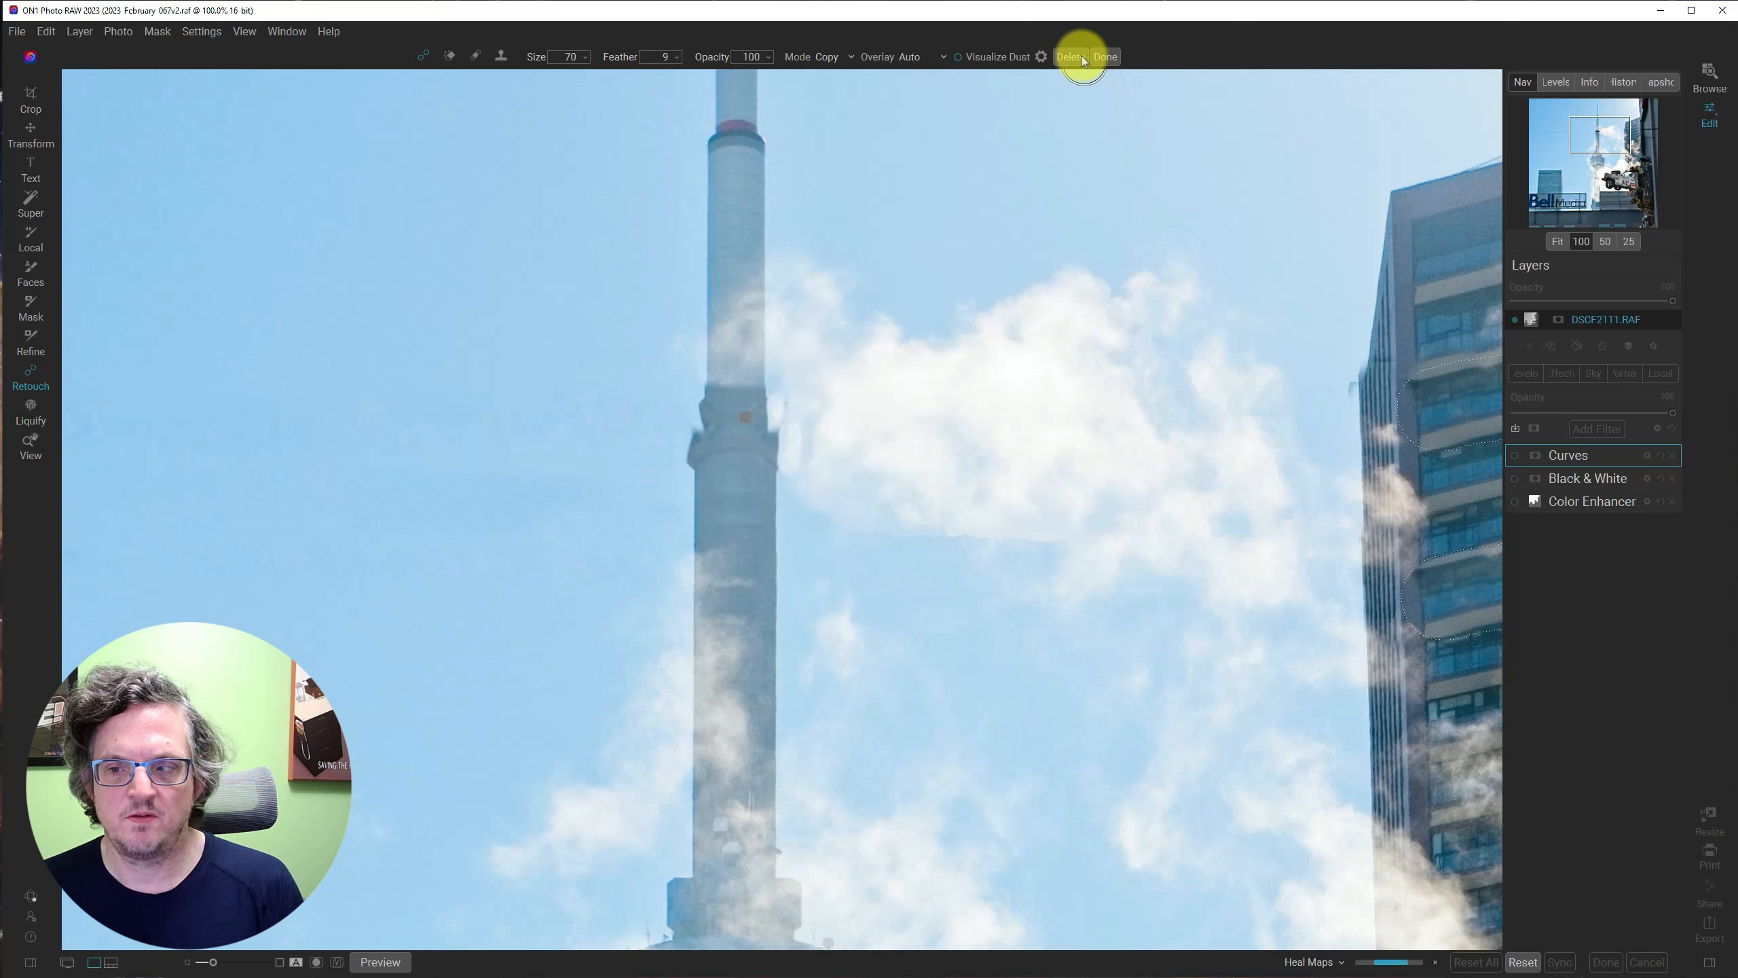
Smooth the streaked cloud edge beside the tower shaft using Copy mode at size 300 and feather 100, and check the whole photo.
left_click(800, 401)
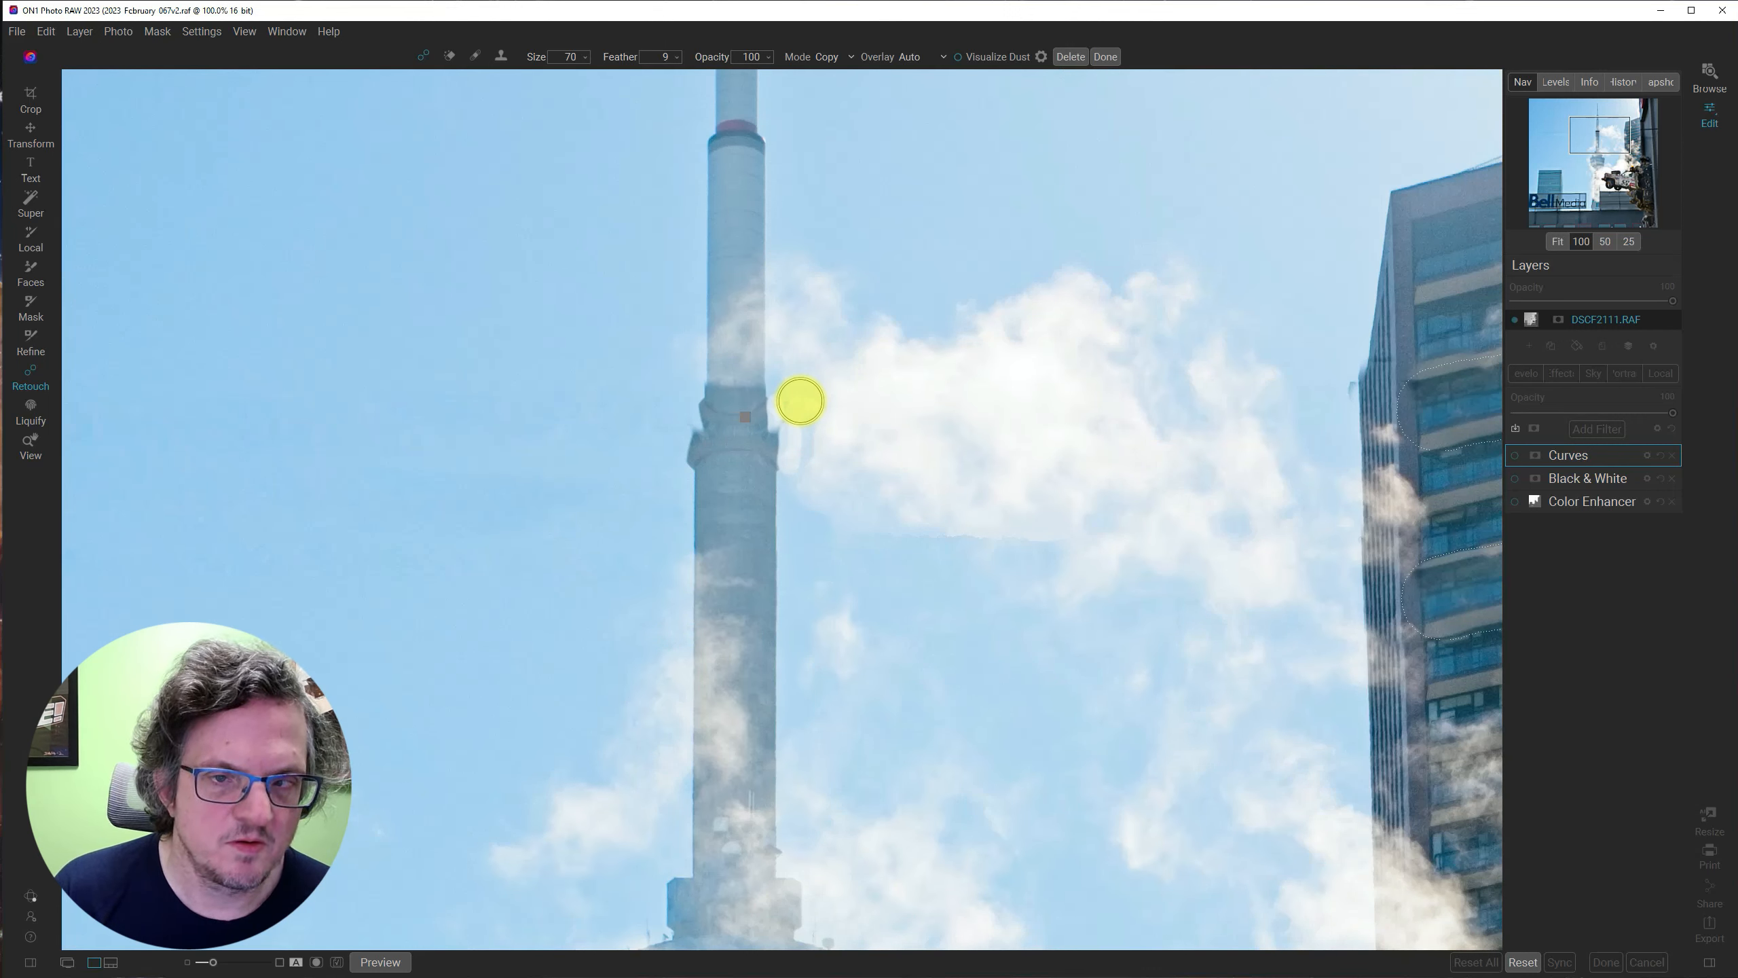
key("]")
key("]")
key("]")
key("]")
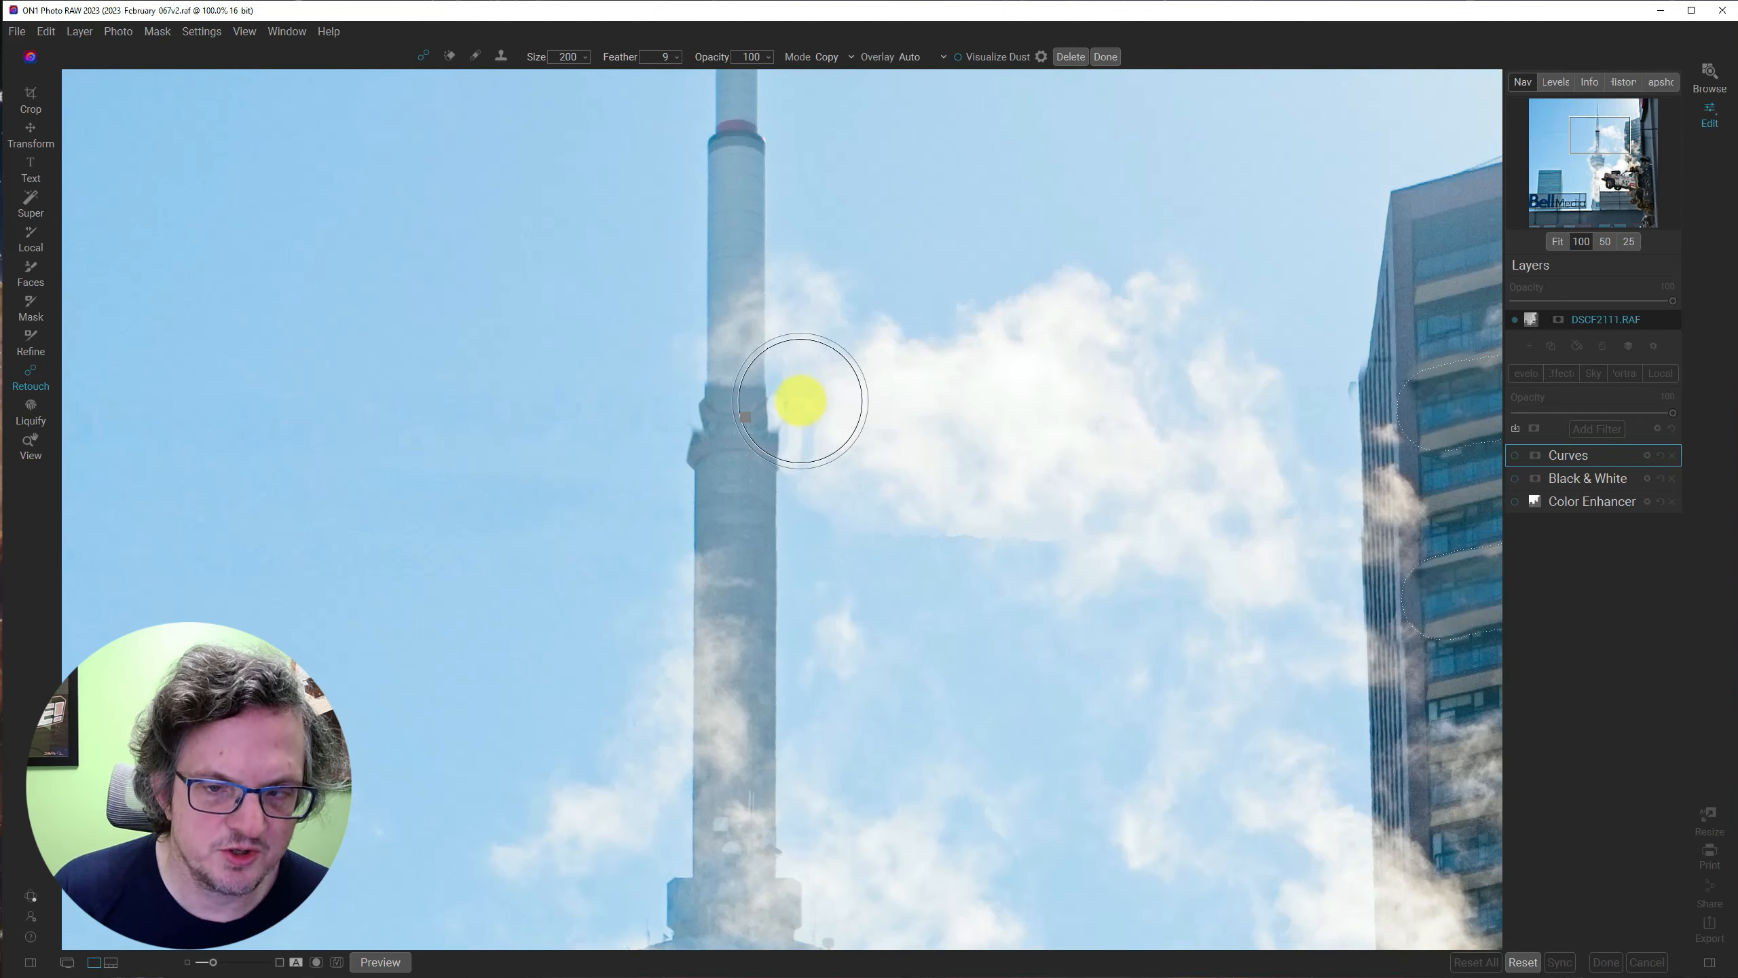
key("shift+]")
key("shift+]")
key("shift+]")
key("shift+]")
key("shift+]")
key("shift+]")
key("shift+]")
key("shift+]")
key("shift+]")
key("shift+]")
key("shift+]")
key("shift+]")
key("shift+]")
key("shift+]")
key("shift+]")
key("shift+]")
key("shift+]")
key("shift+]")
key("shift+]")
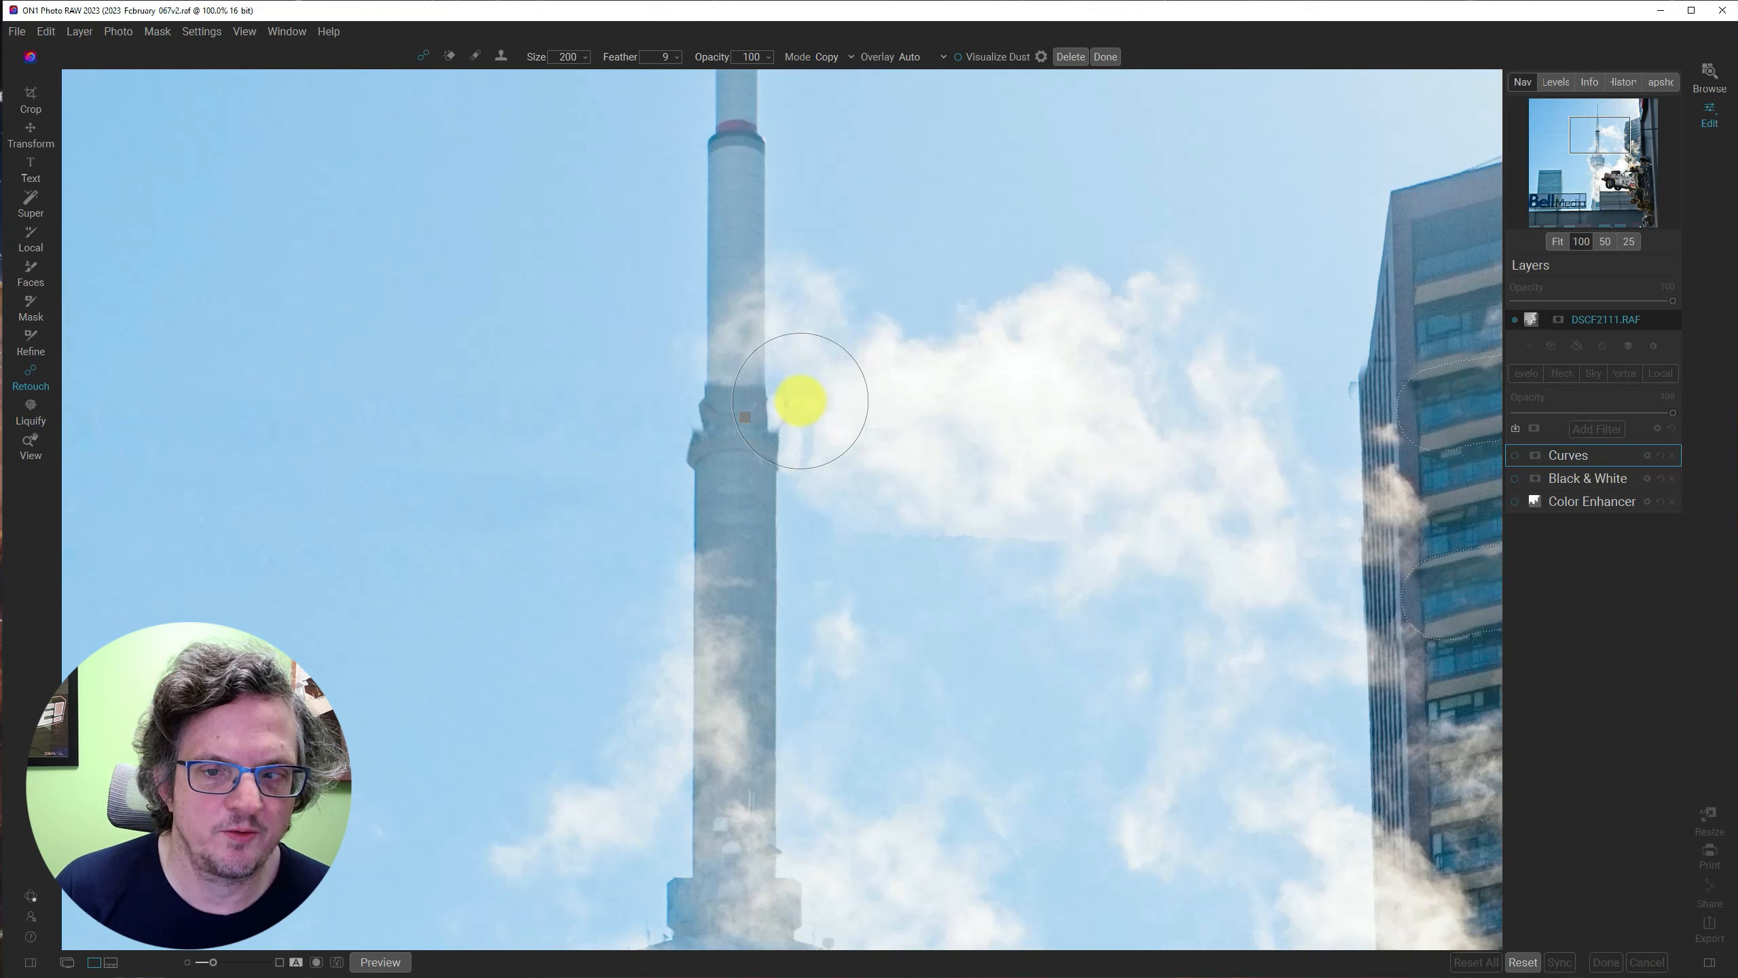
key("]")
key("]")
key("]")
key("]")
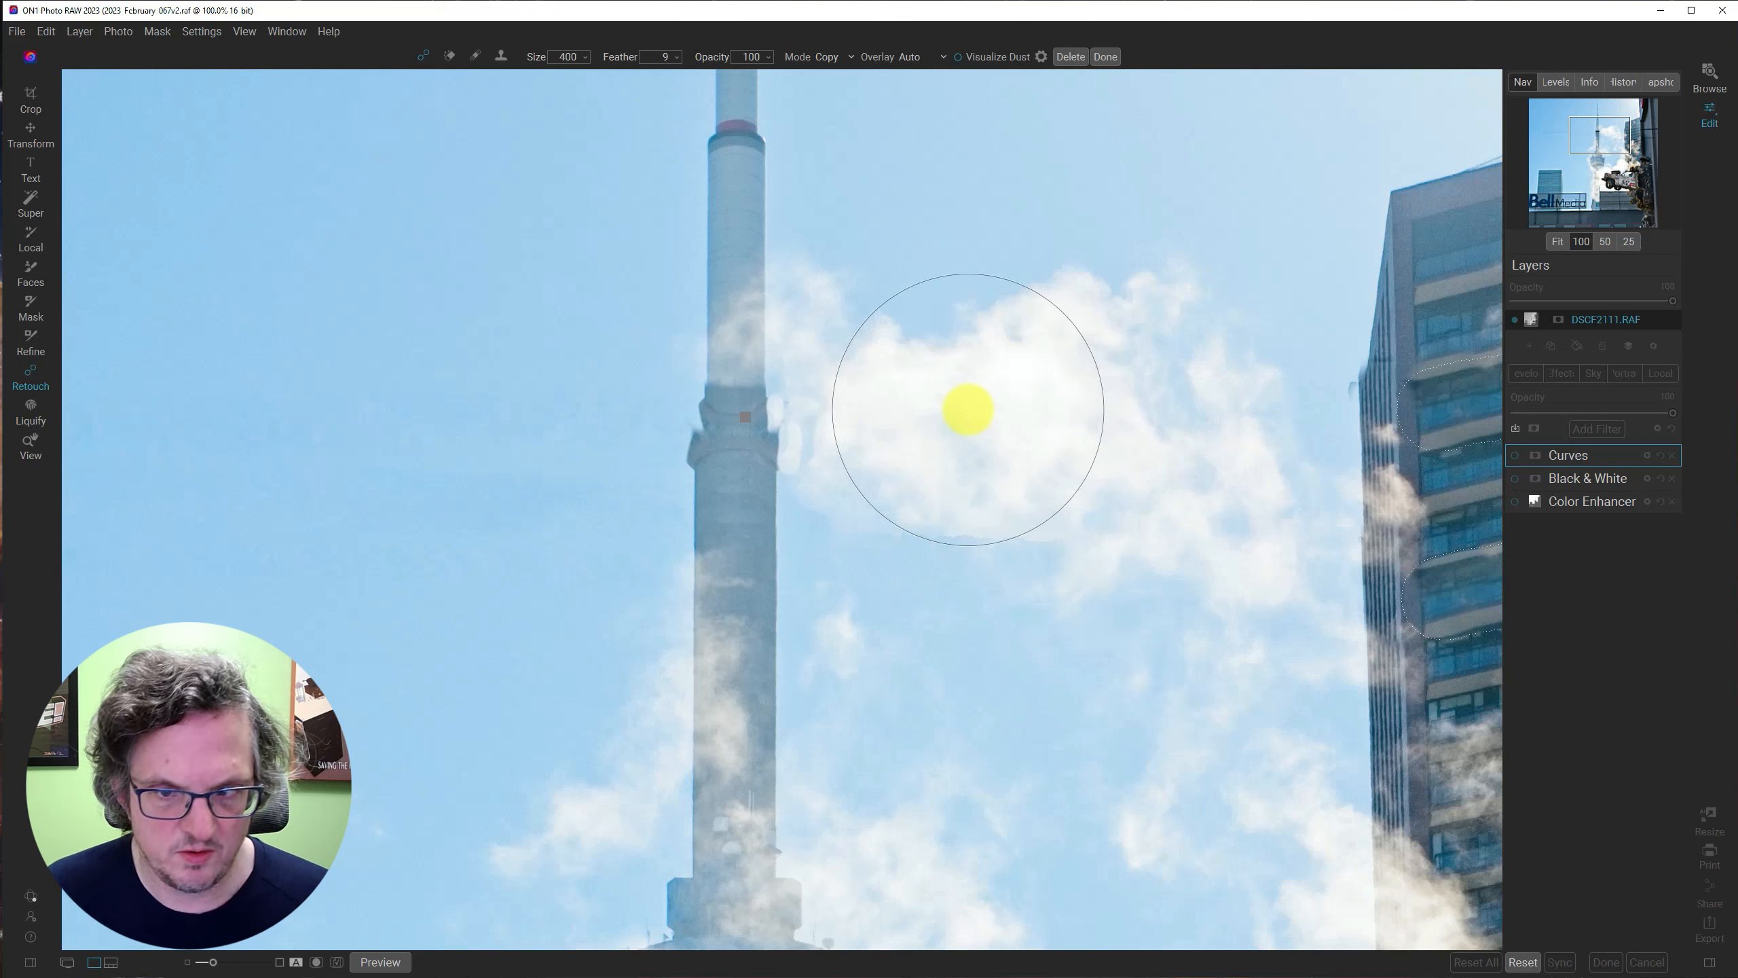
key("[")
key("[")
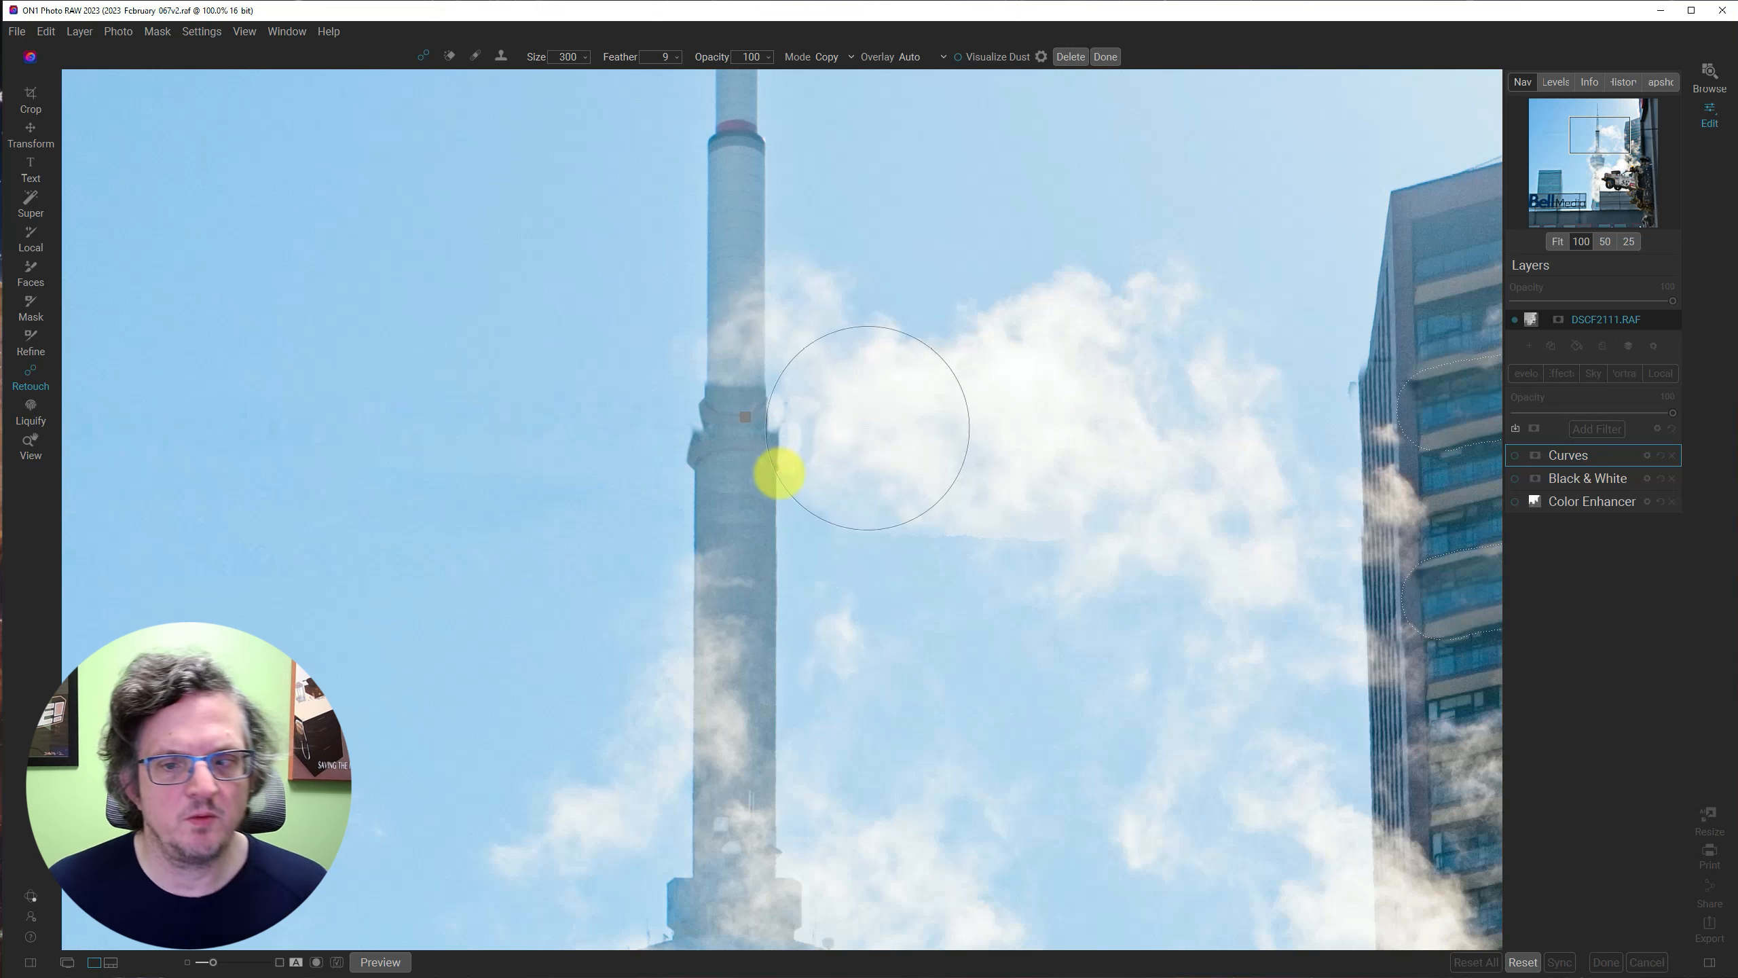
left_click(745, 417)
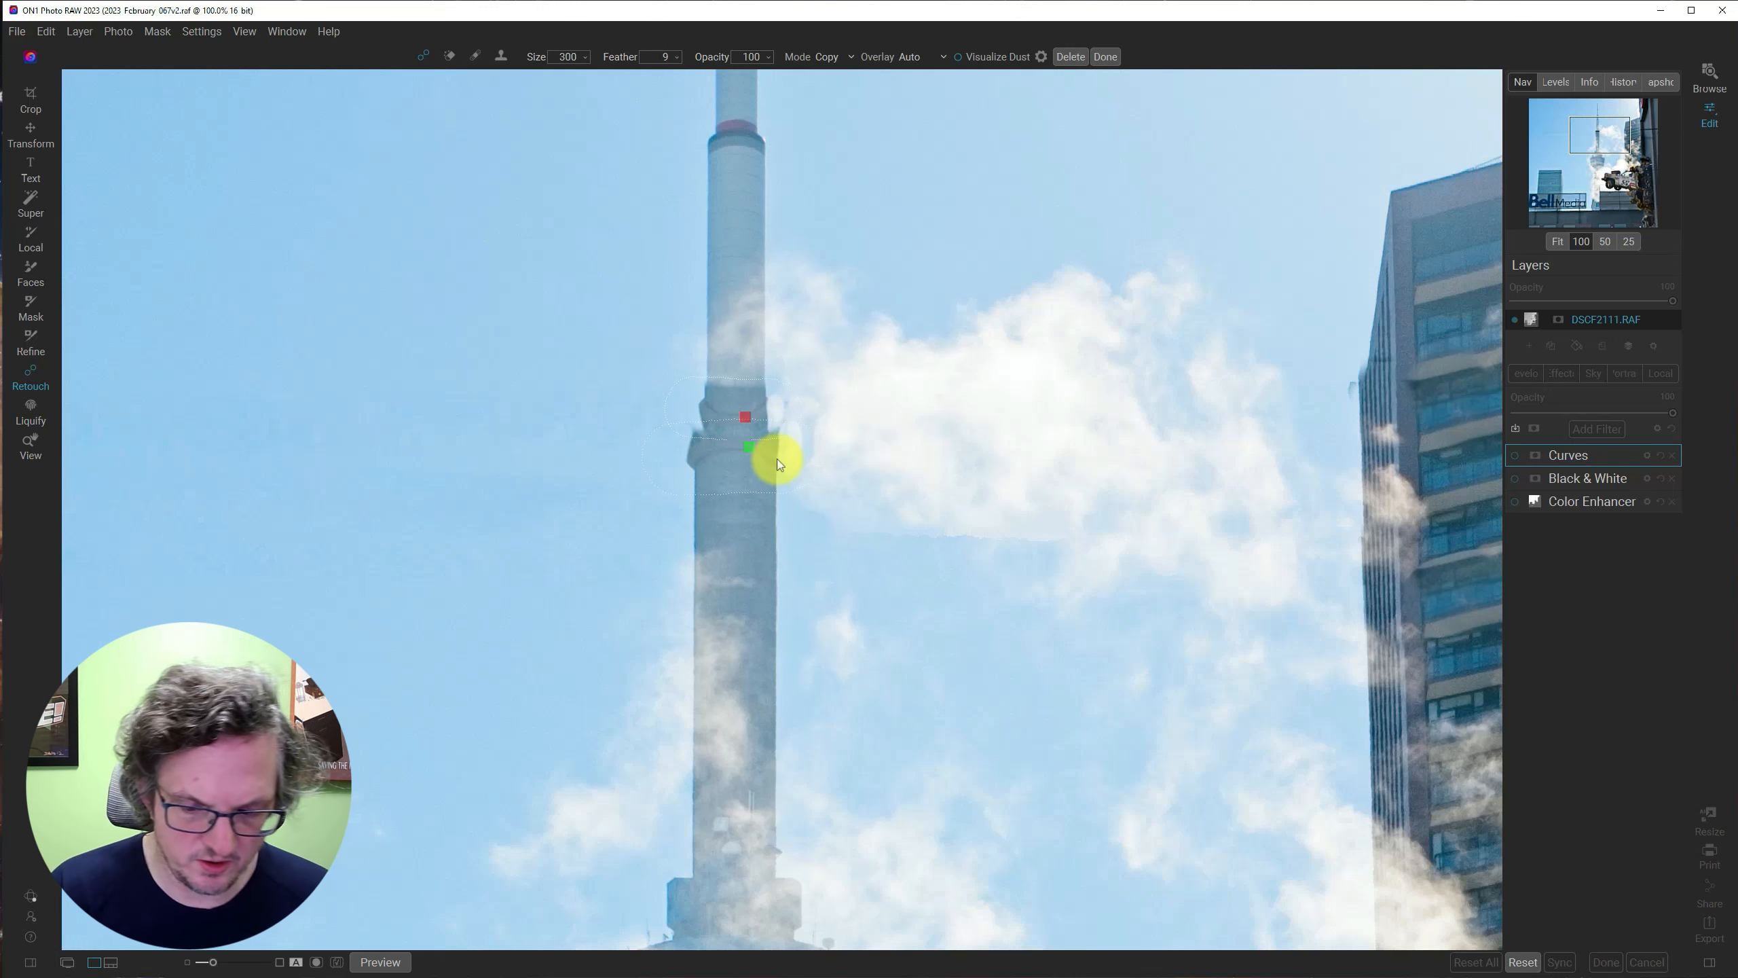
key("ctrl+0")
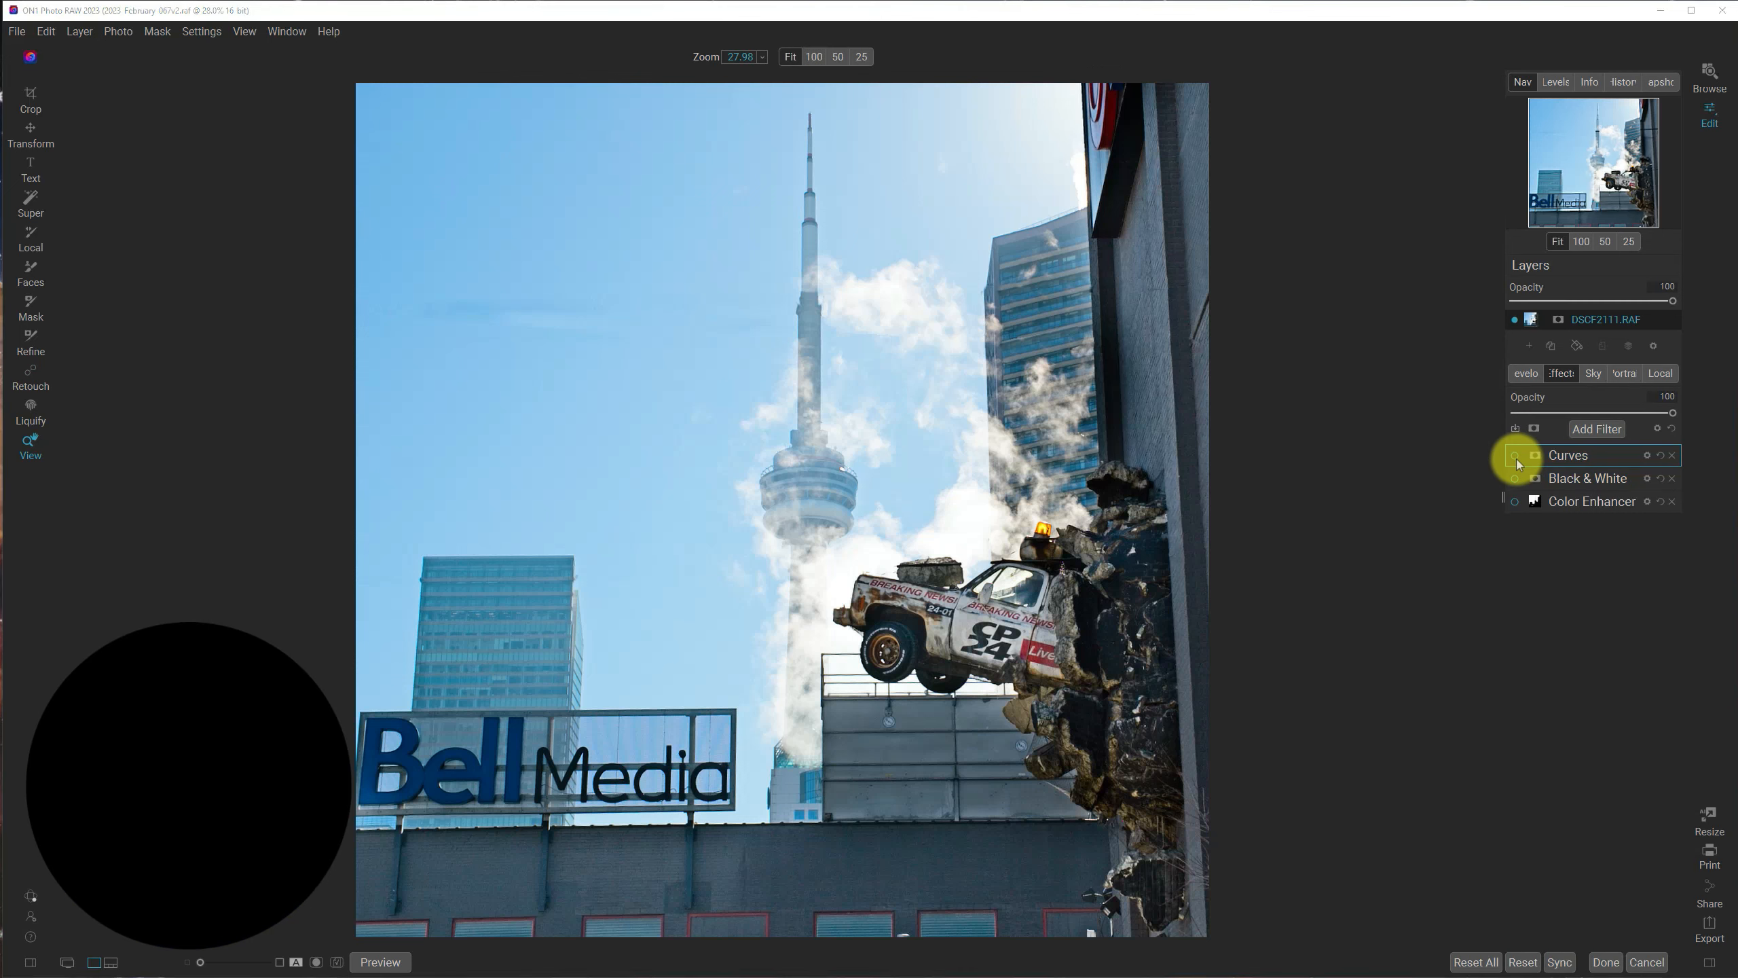
Turn on the Curves, Black & White and Color Enhancer filters.
left_click(1516, 460)
left_click(1515, 478)
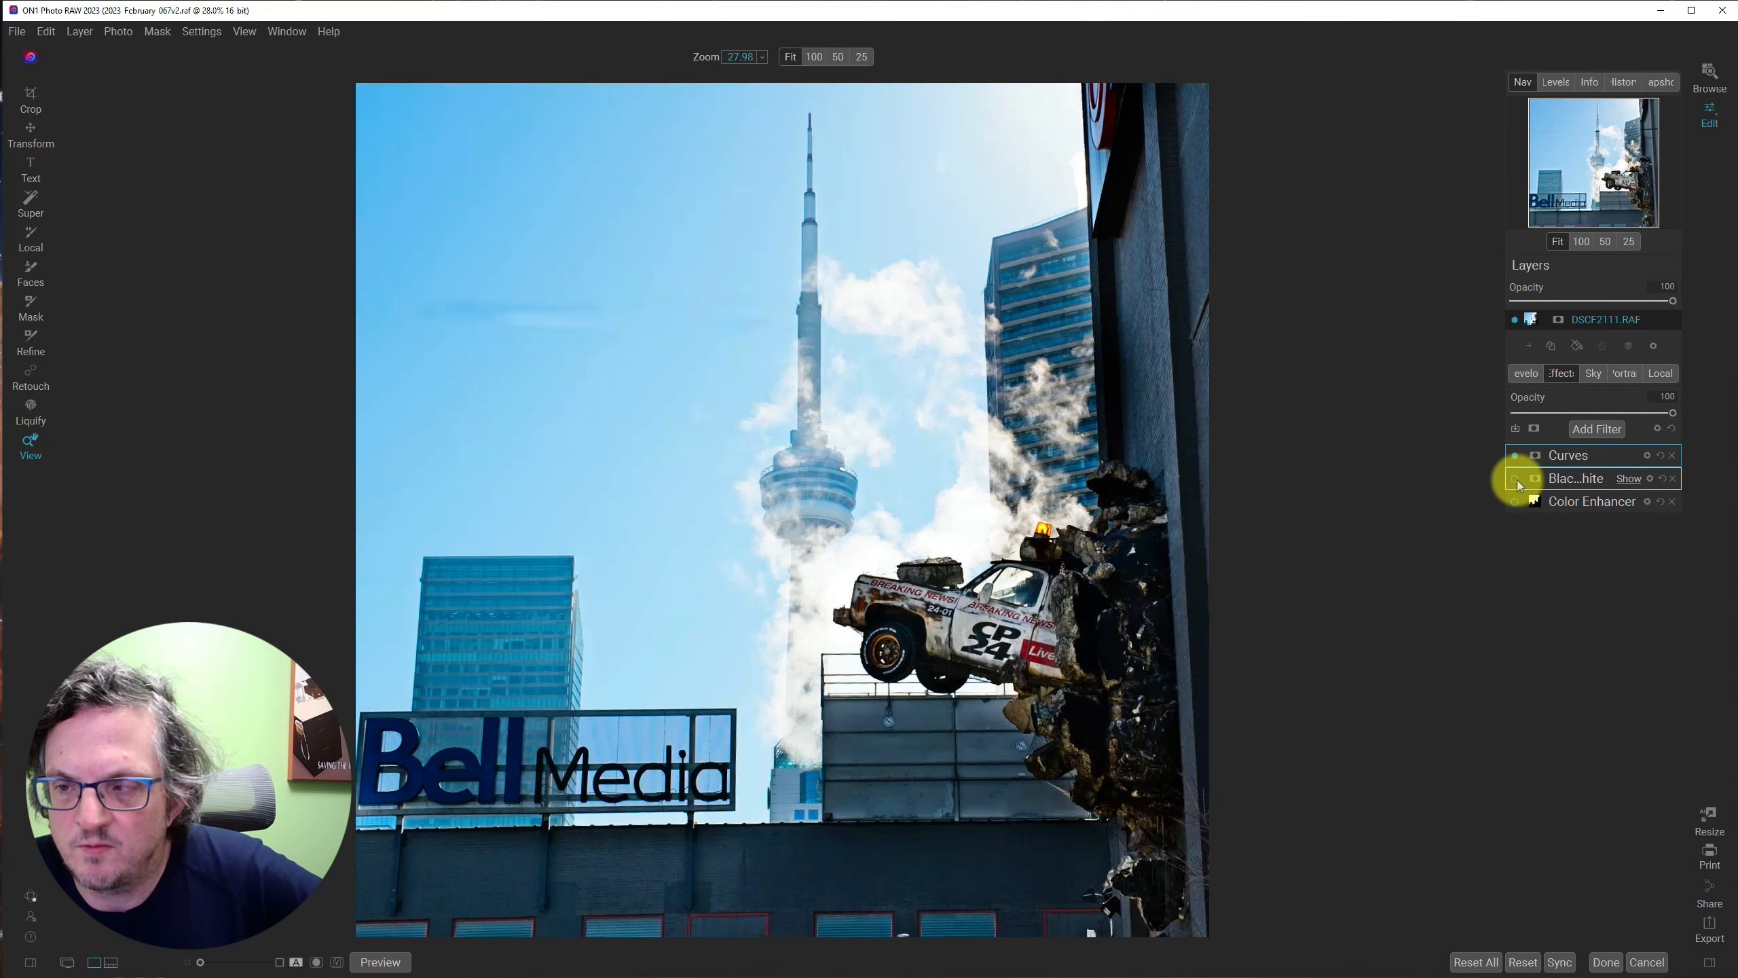
left_click(1514, 502)
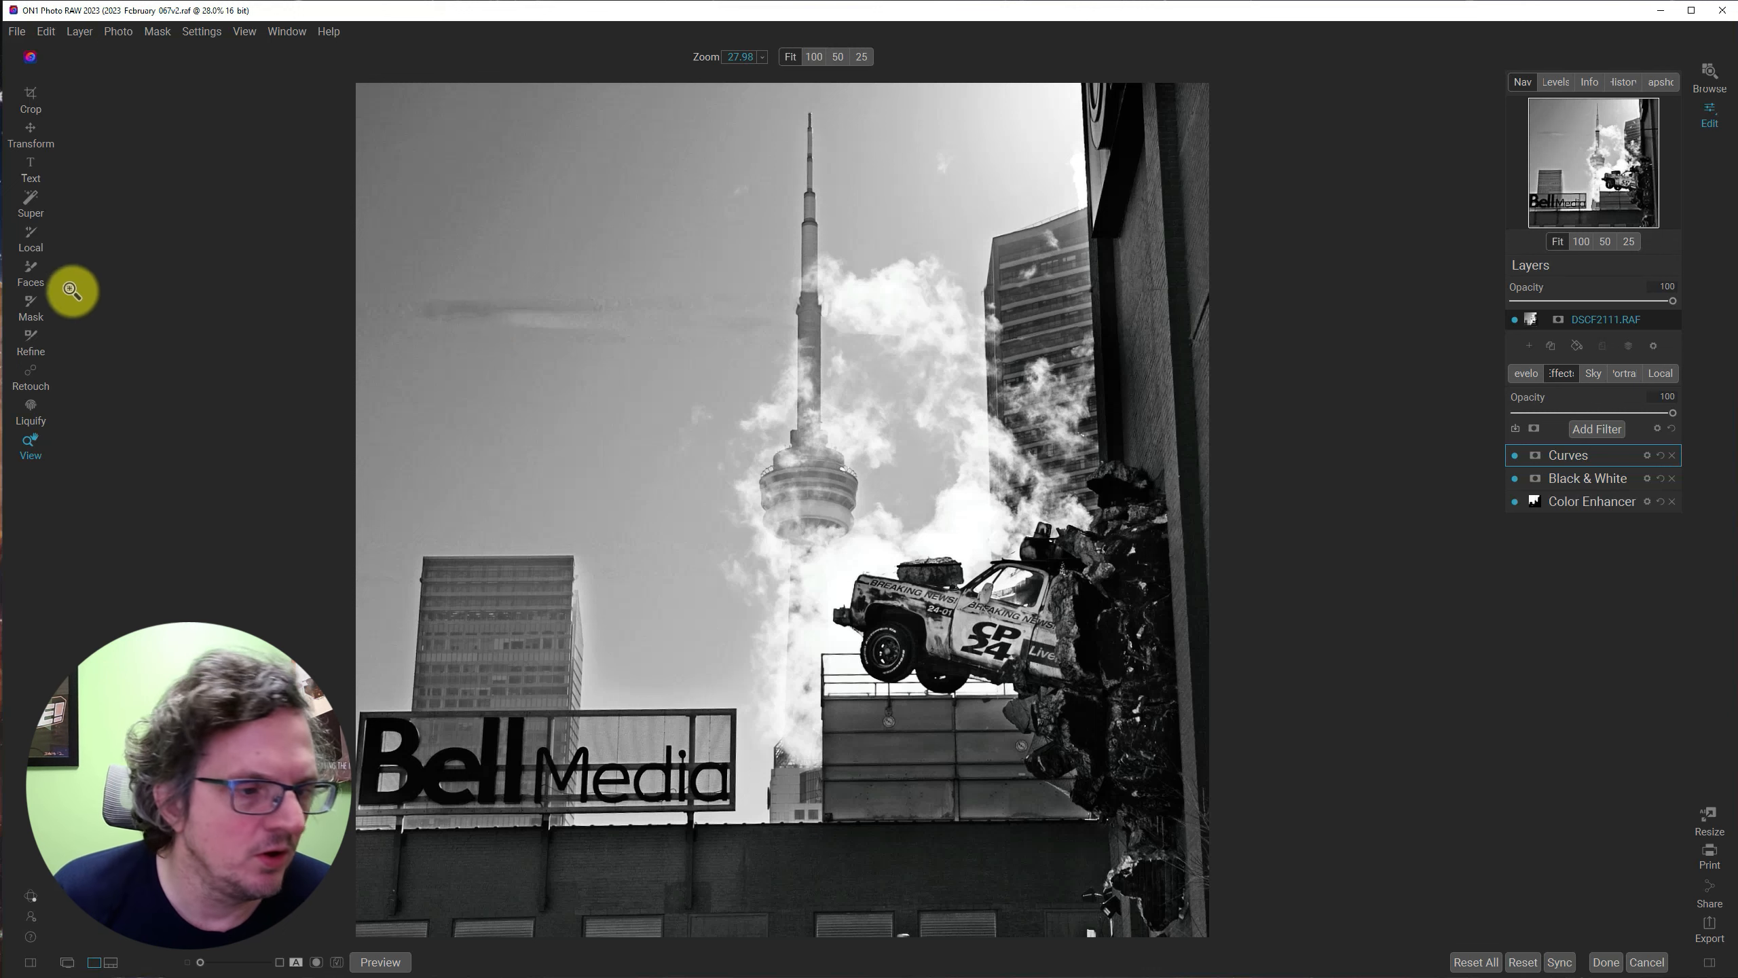
Try to erase the horizontal streak in the sky beside the CN Tower with the eraser brush at size 350.
left_click(30, 376)
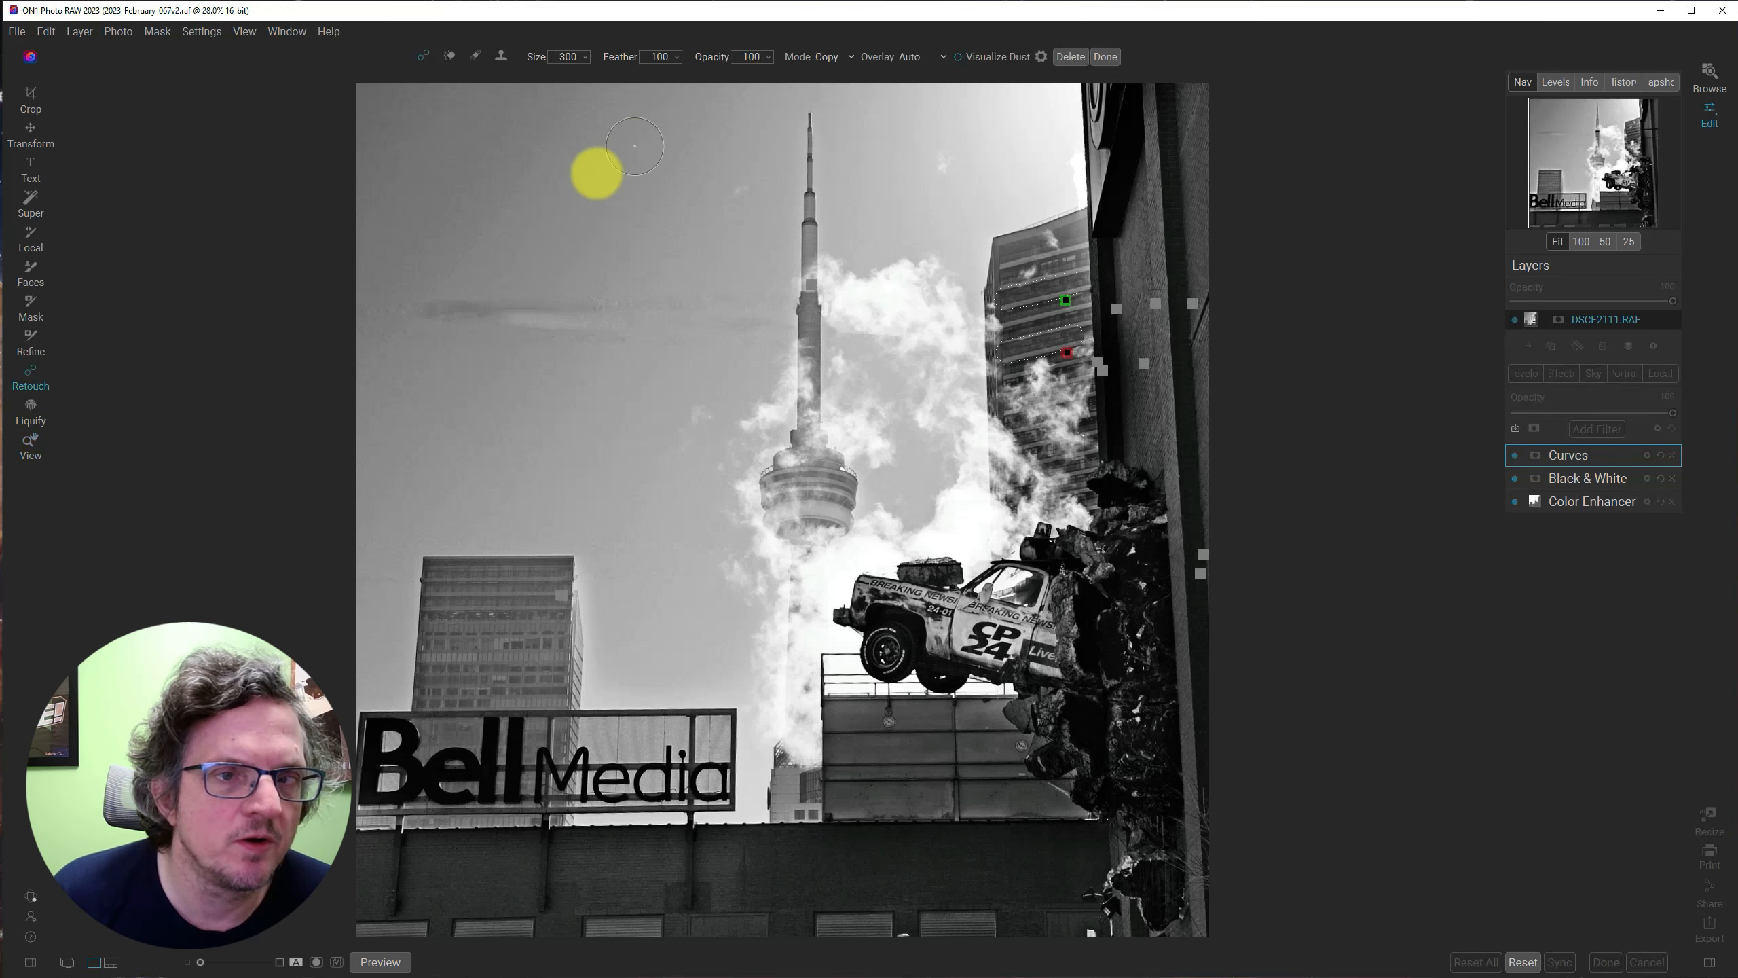
left_click(451, 56)
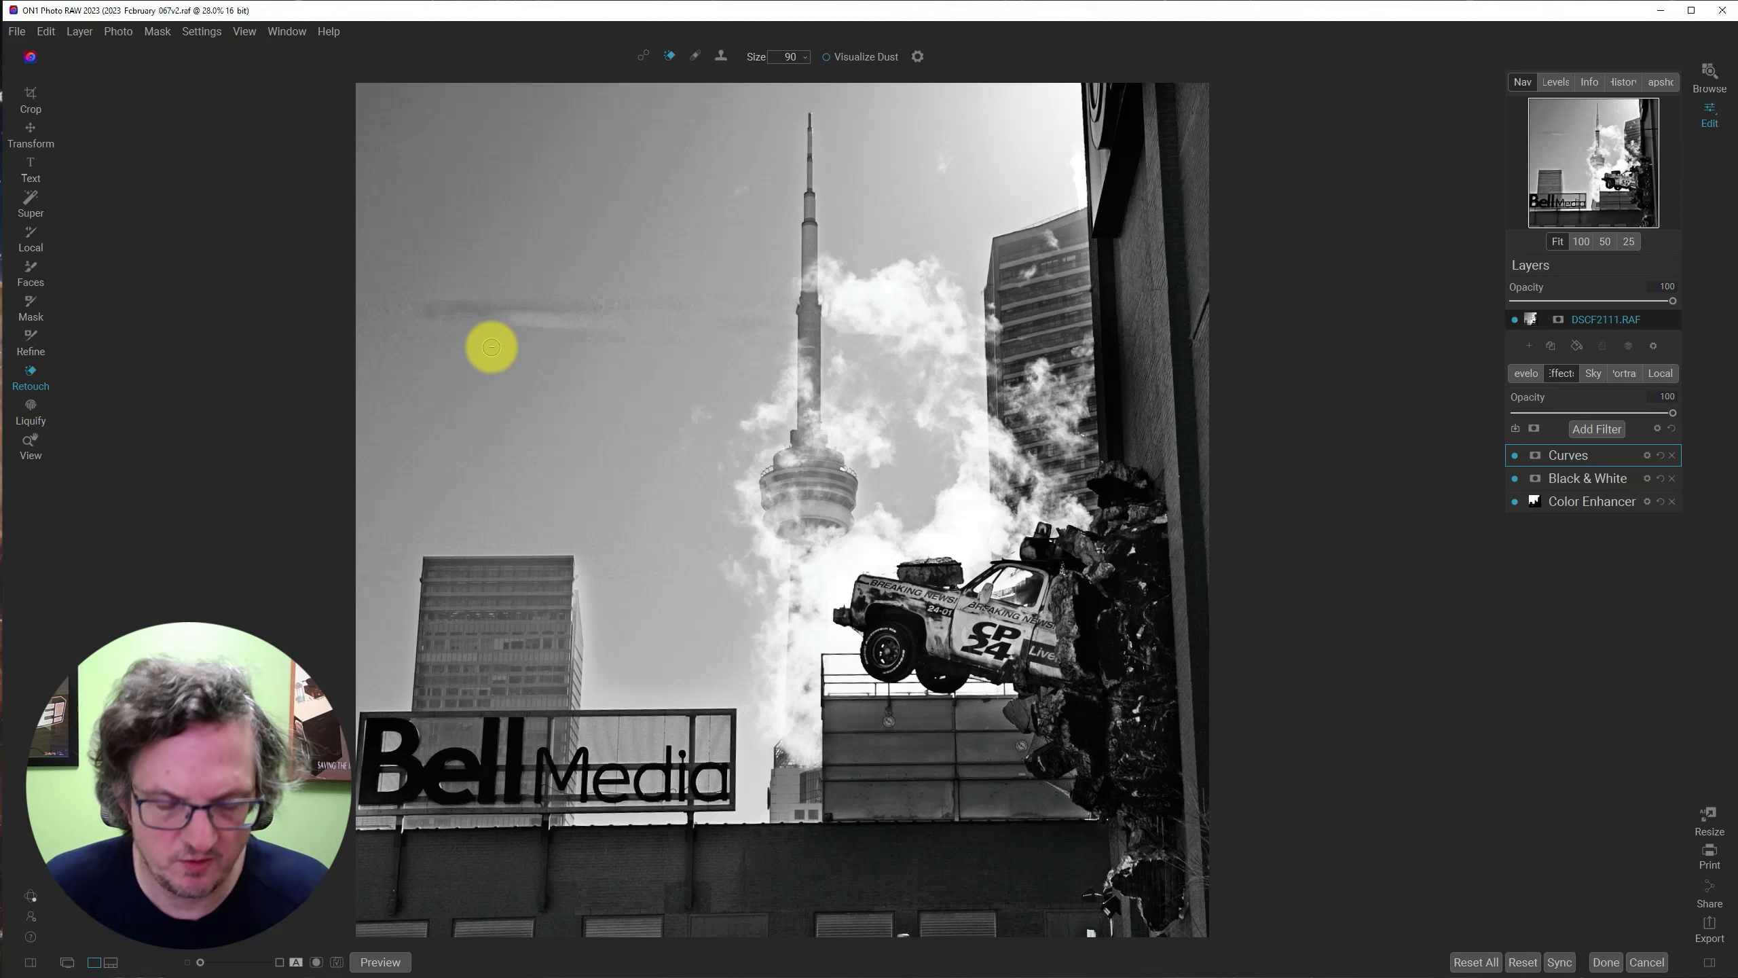
key("bracketright")
key("bracketright")
key("bracketright")
key("bracketright")
key("bracketright")
key("bracketright")
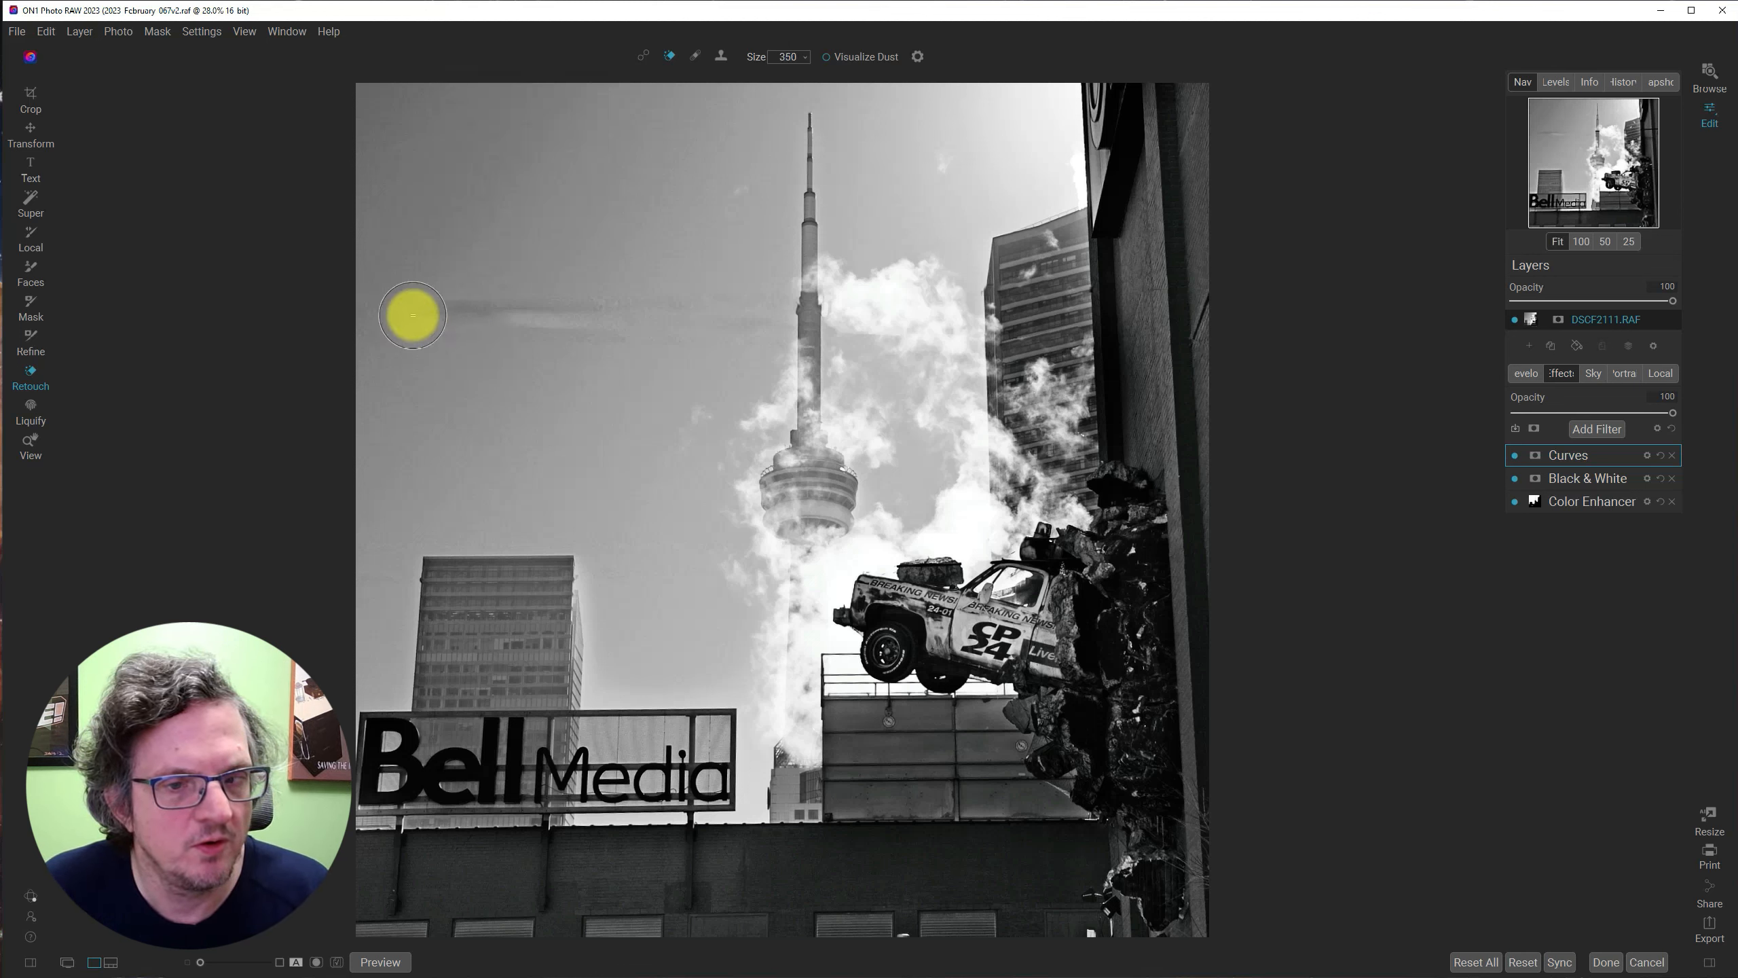
left_click_drag(412, 315, 696, 323)
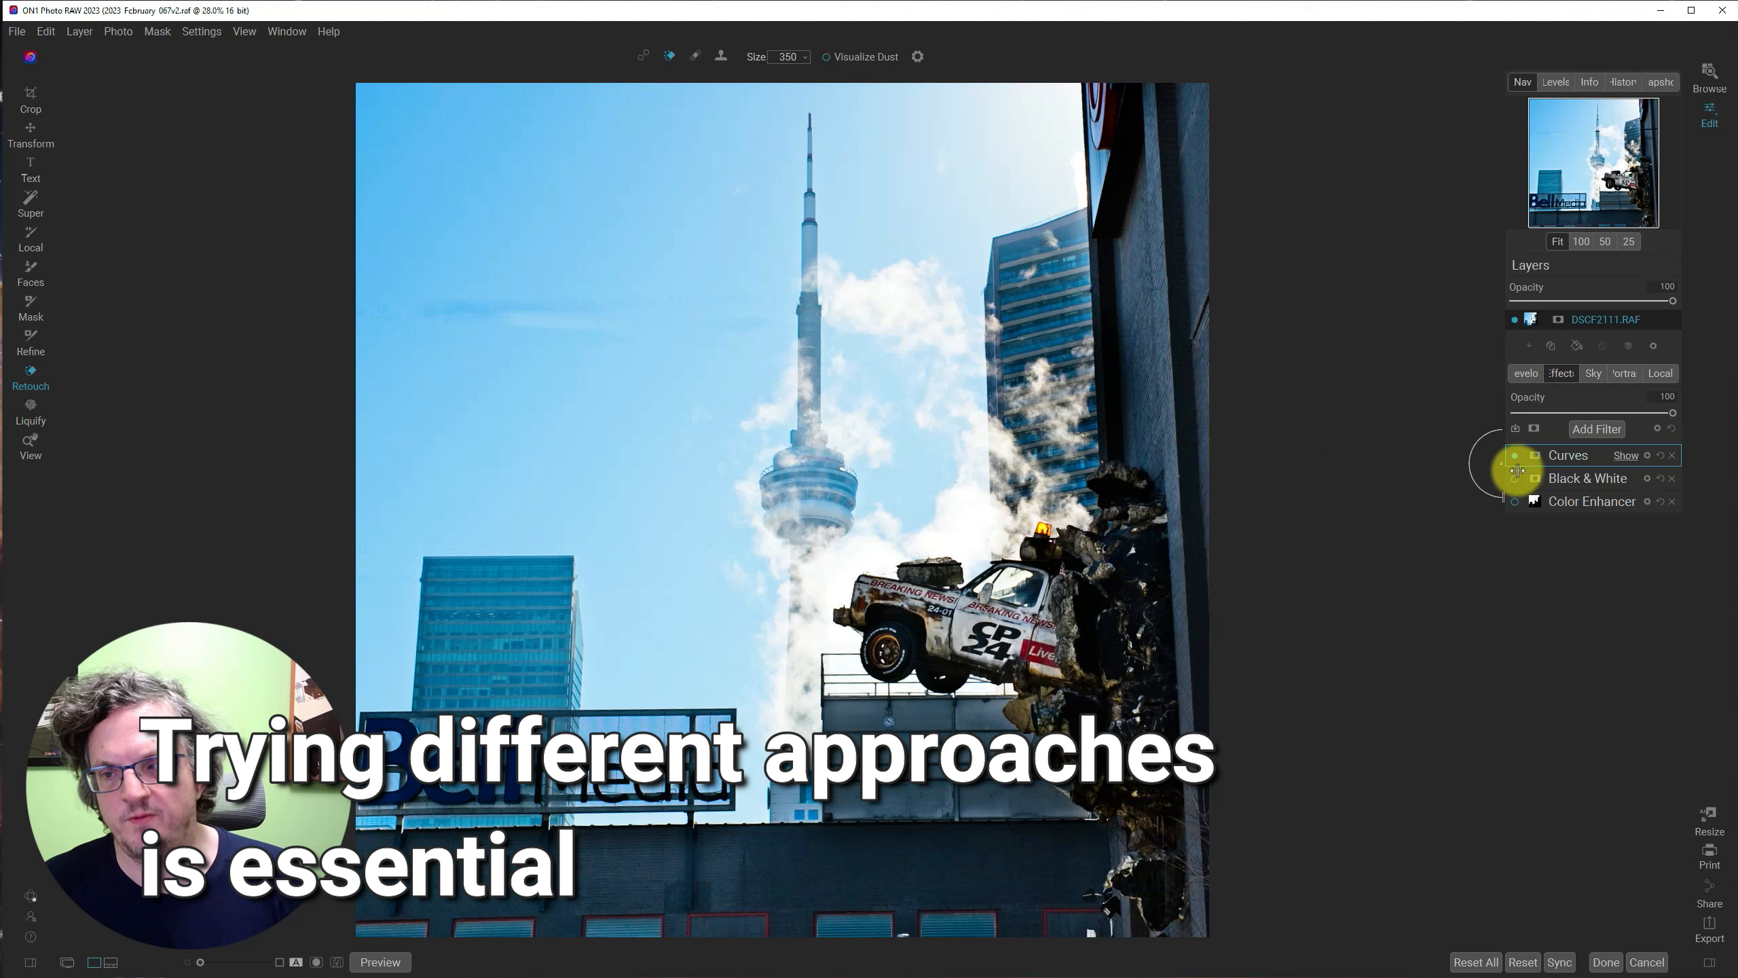
Turn the Color Enhancer and Black & White filters back on.
left_click(1514, 502)
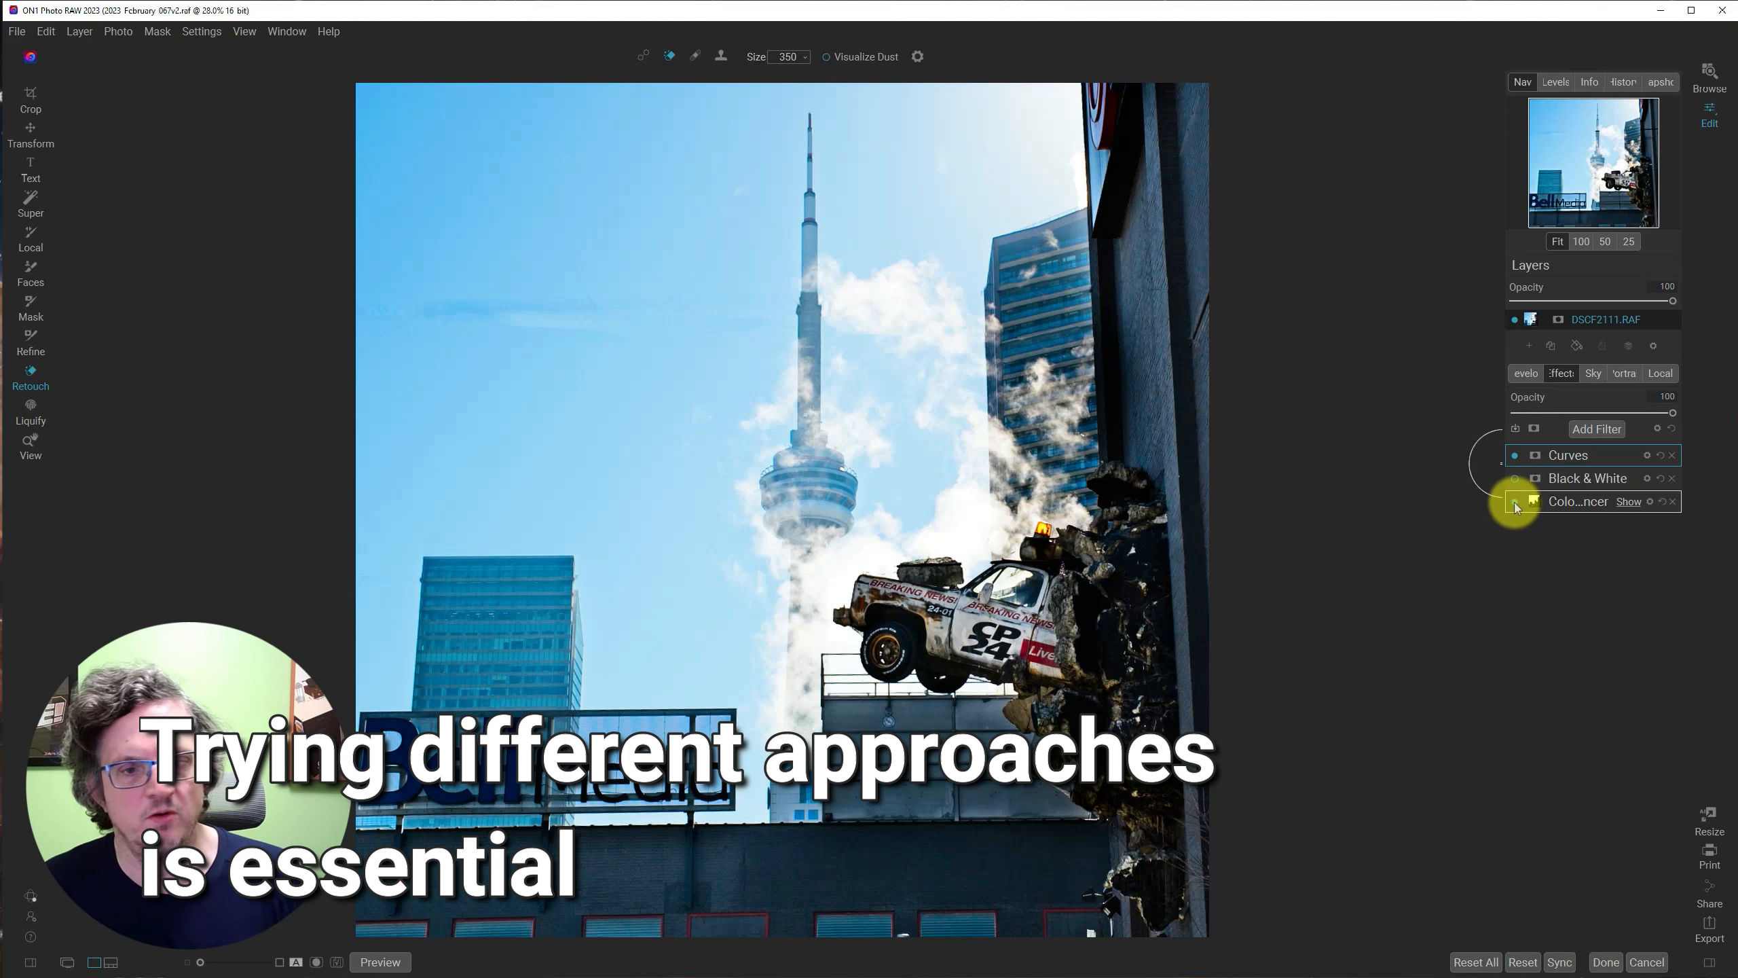
left_click(1514, 478)
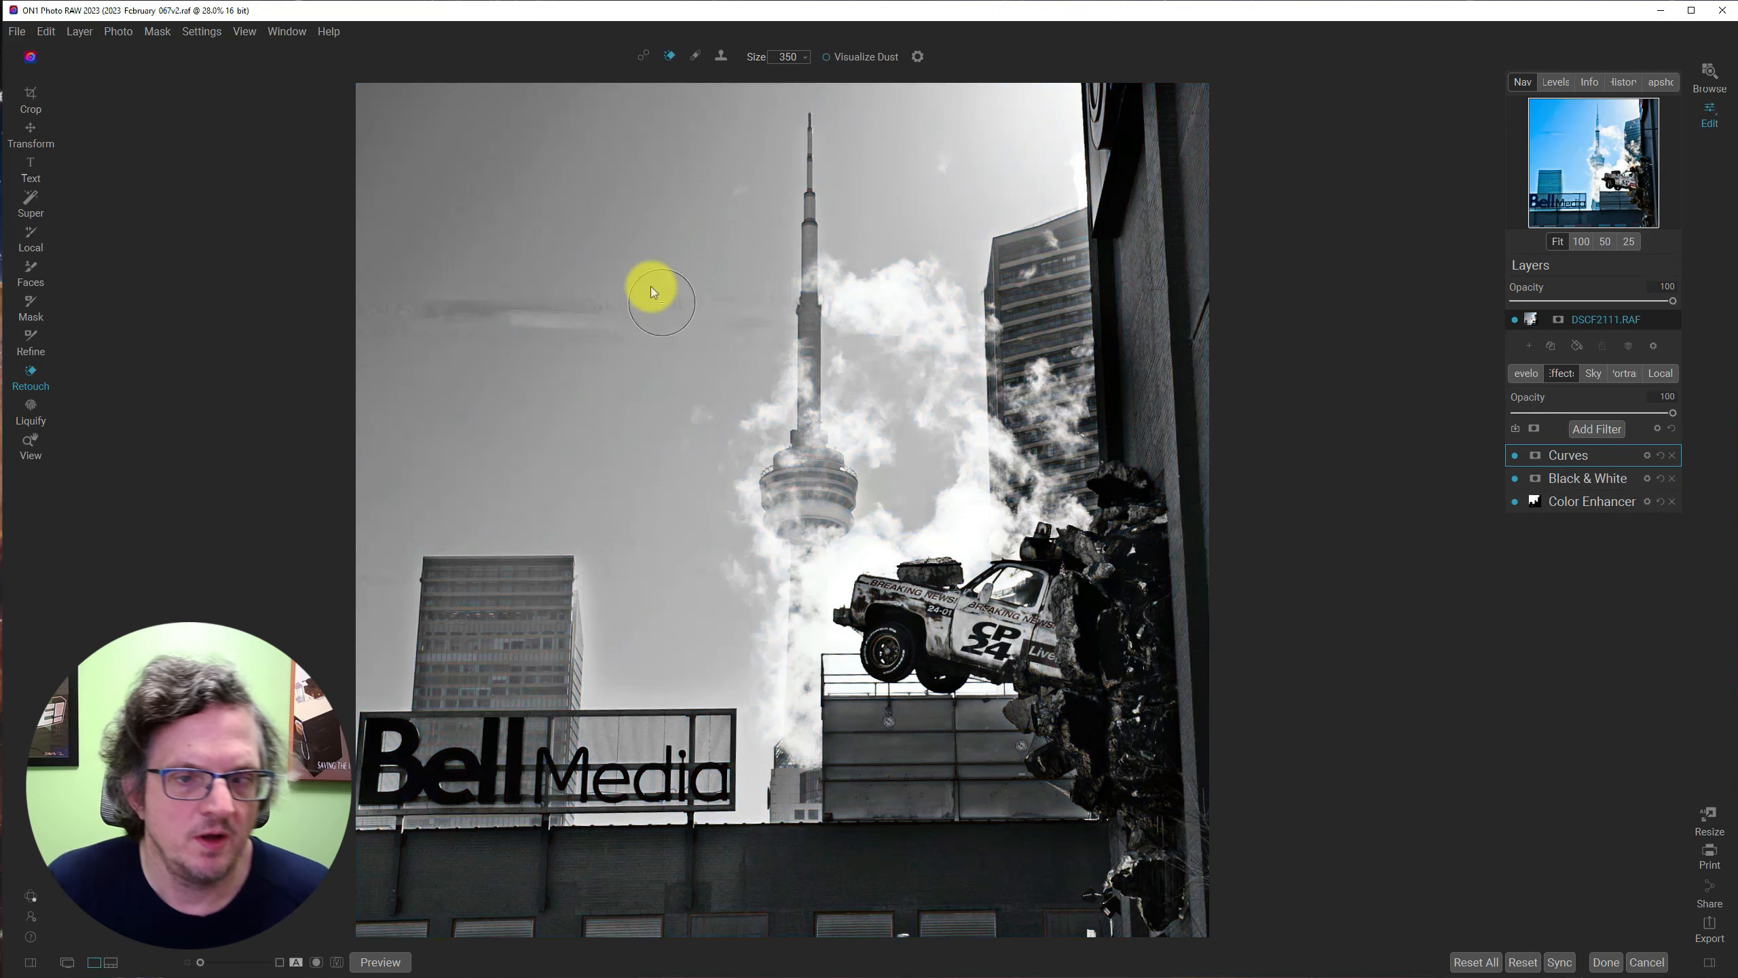
Try to clone clean sky over the horizontal streak beside the tower with the Clone Stamp at size 350.
left_click(721, 56)
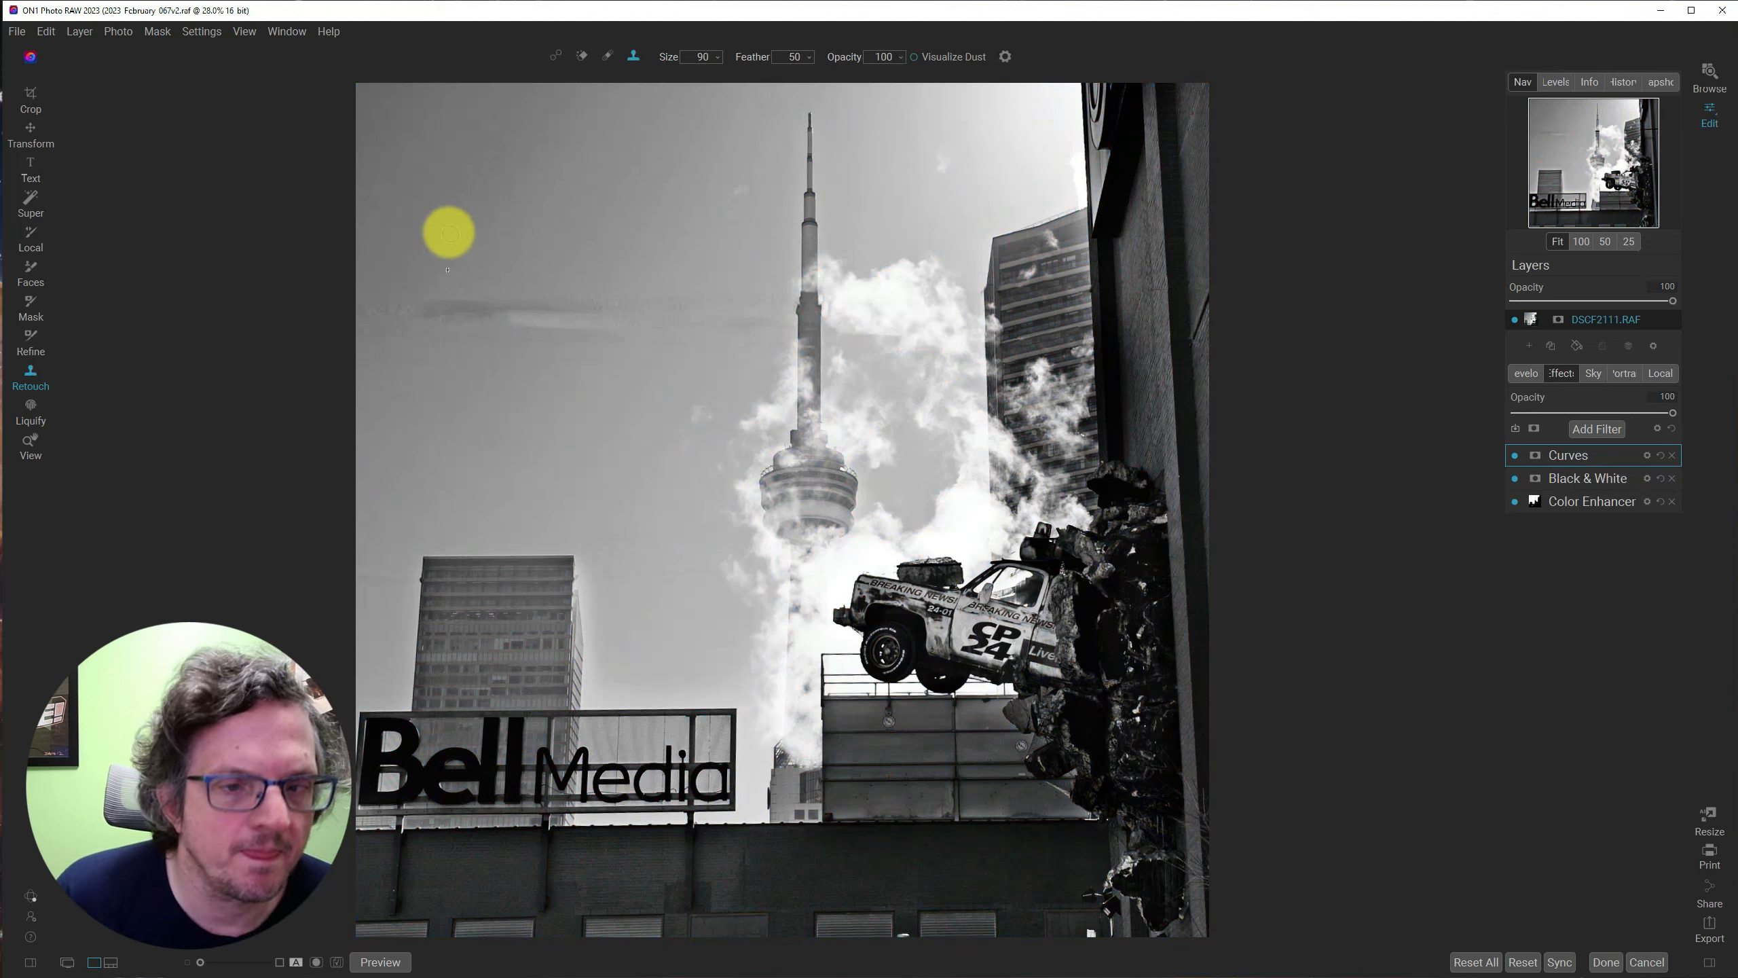
key("bracketright")
key("bracketright")
key("bracketright")
key("bracketright")
key("bracketright")
key("bracketright")
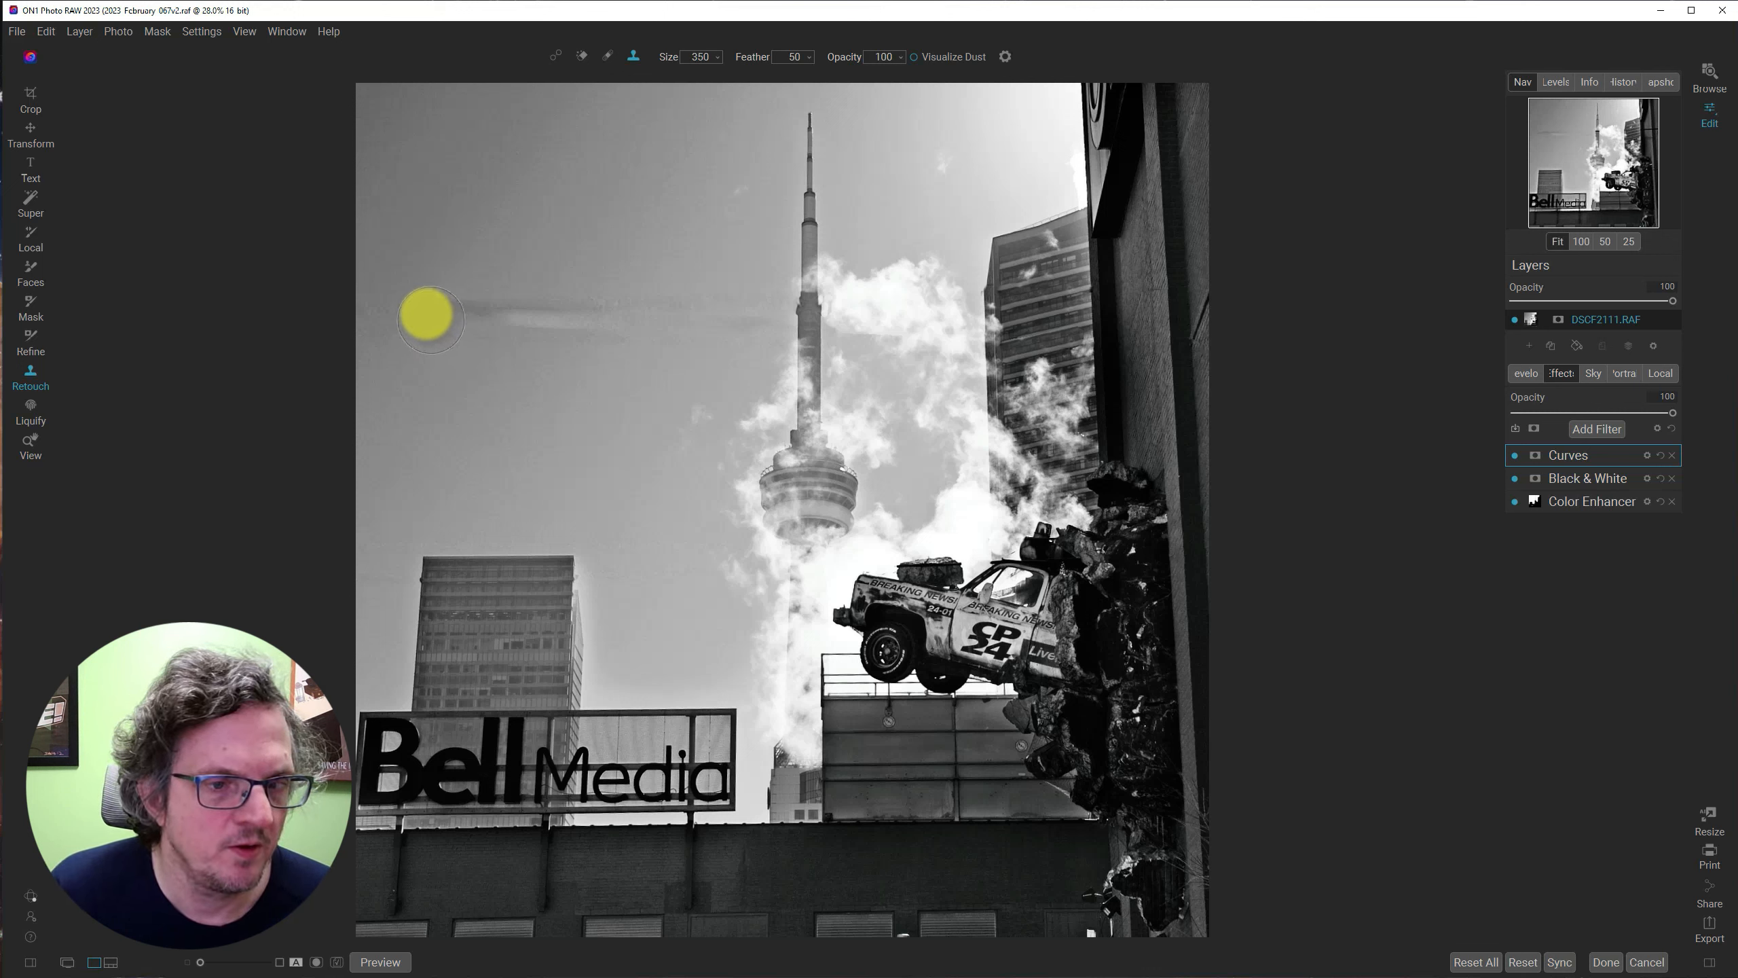
left_click_drag(417, 312, 722, 312)
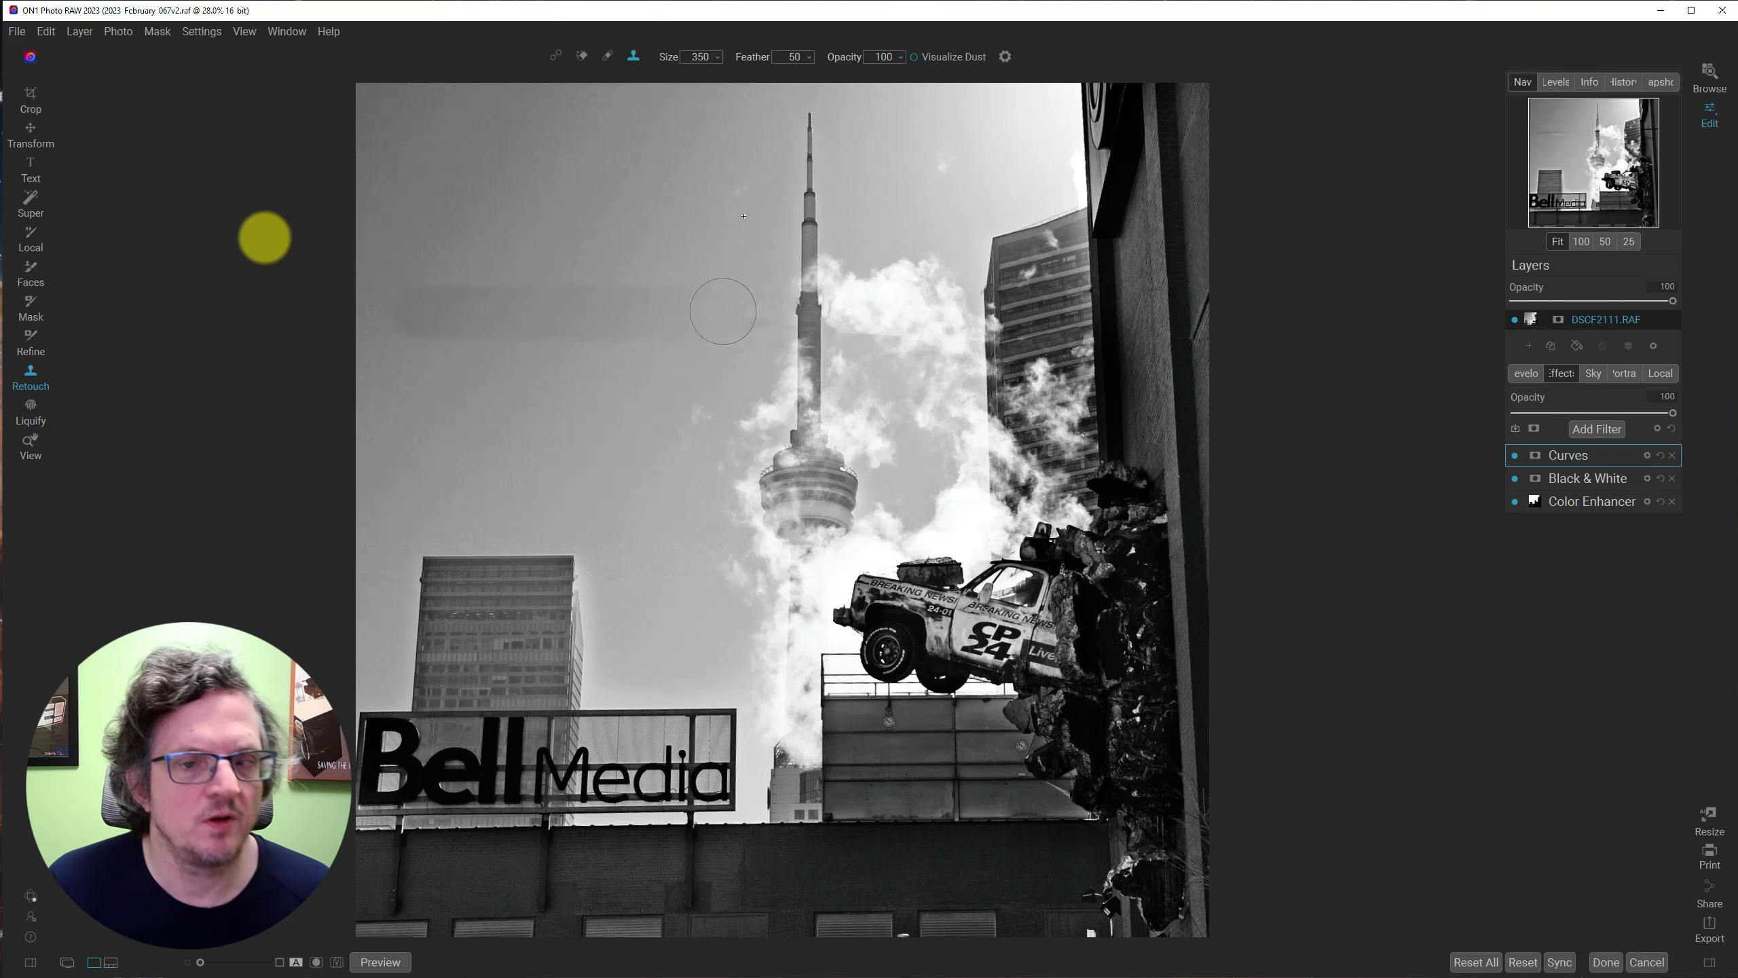
left_click(19, 327)
left_click(633, 422)
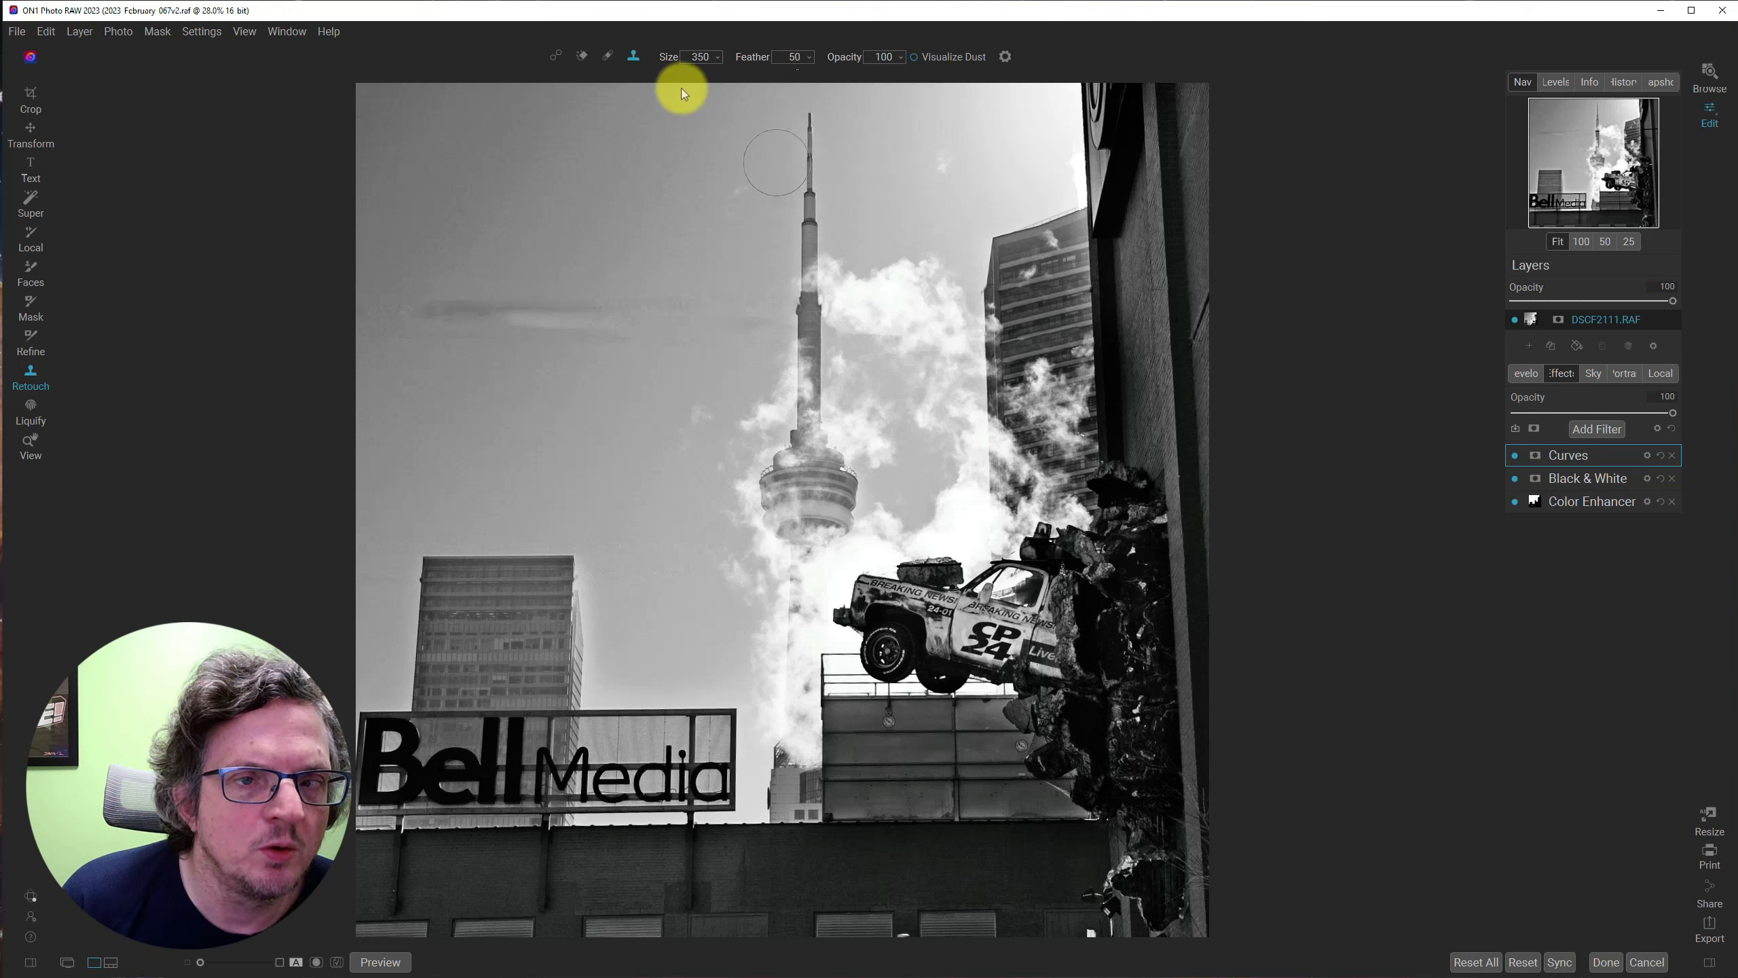
Try to paint out the horizontal sky streak with the Retouch Brush at size 300.
left_click(604, 54)
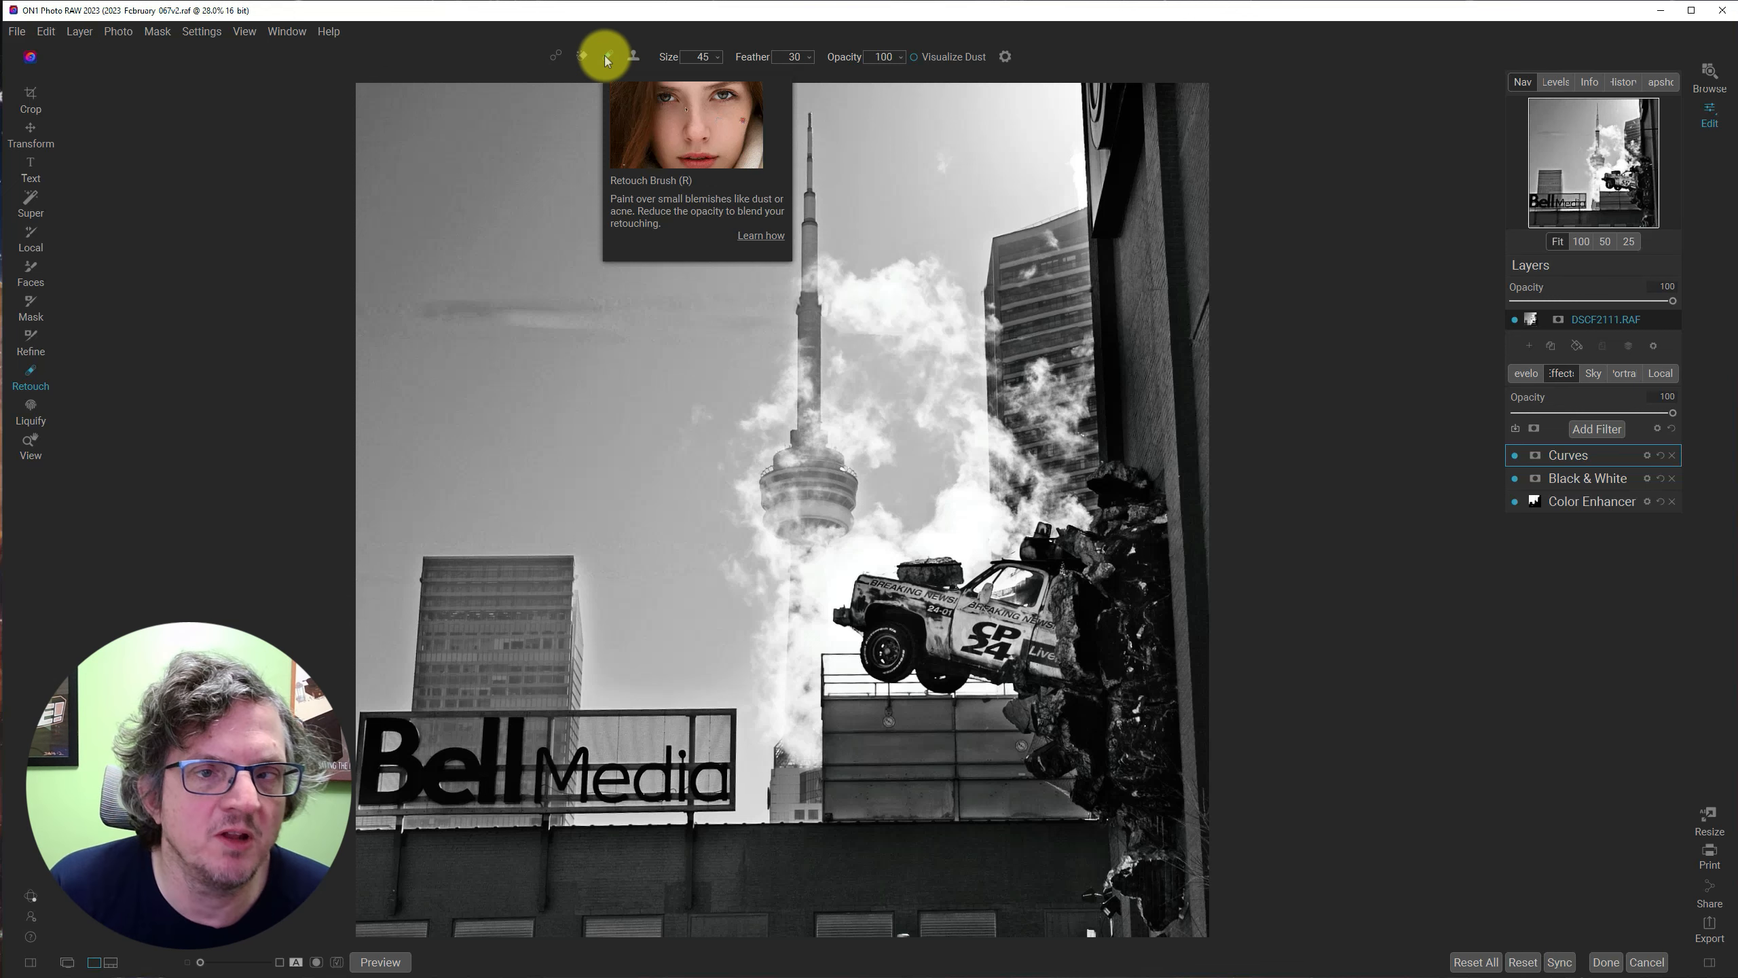
key("bracketright")
key("bracketright")
key("bracketright")
key("bracketright")
key("bracketright")
key("bracketright")
key("bracketright")
key("bracketright")
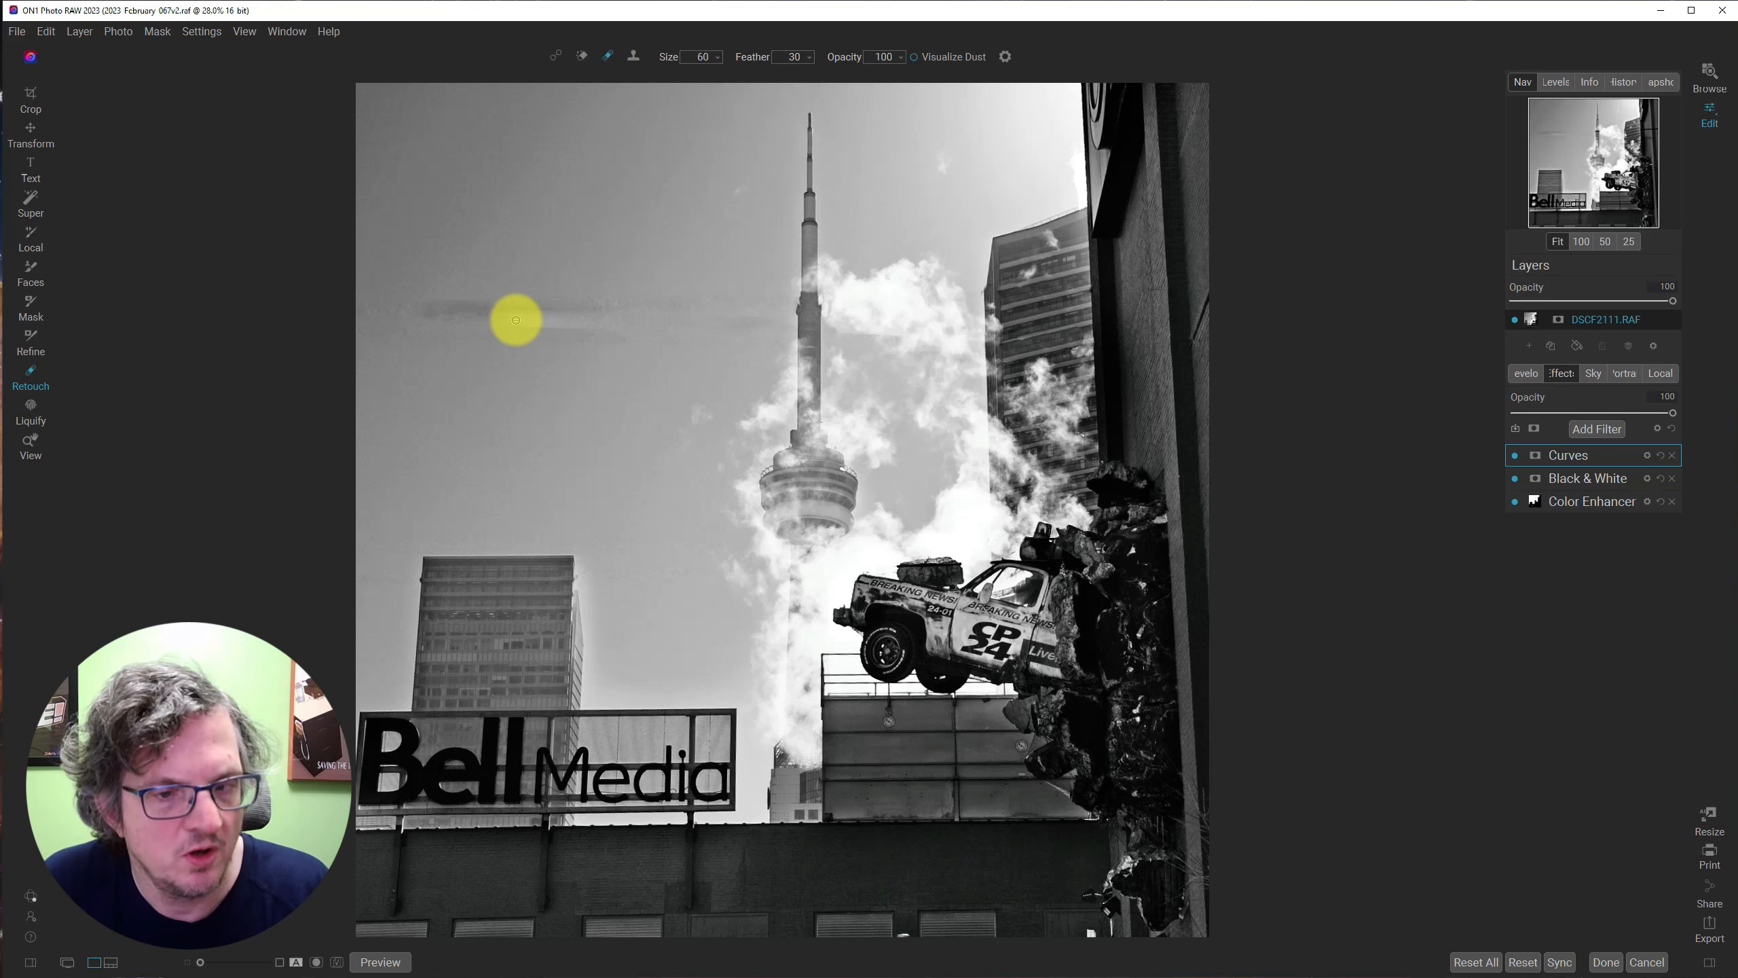
key("bracketright")
key("bracketright")
key("bracketright")
key("bracketright")
key("bracketright")
key("bracketright")
key("bracketright")
key("bracketright")
key("bracketright")
key("bracketright")
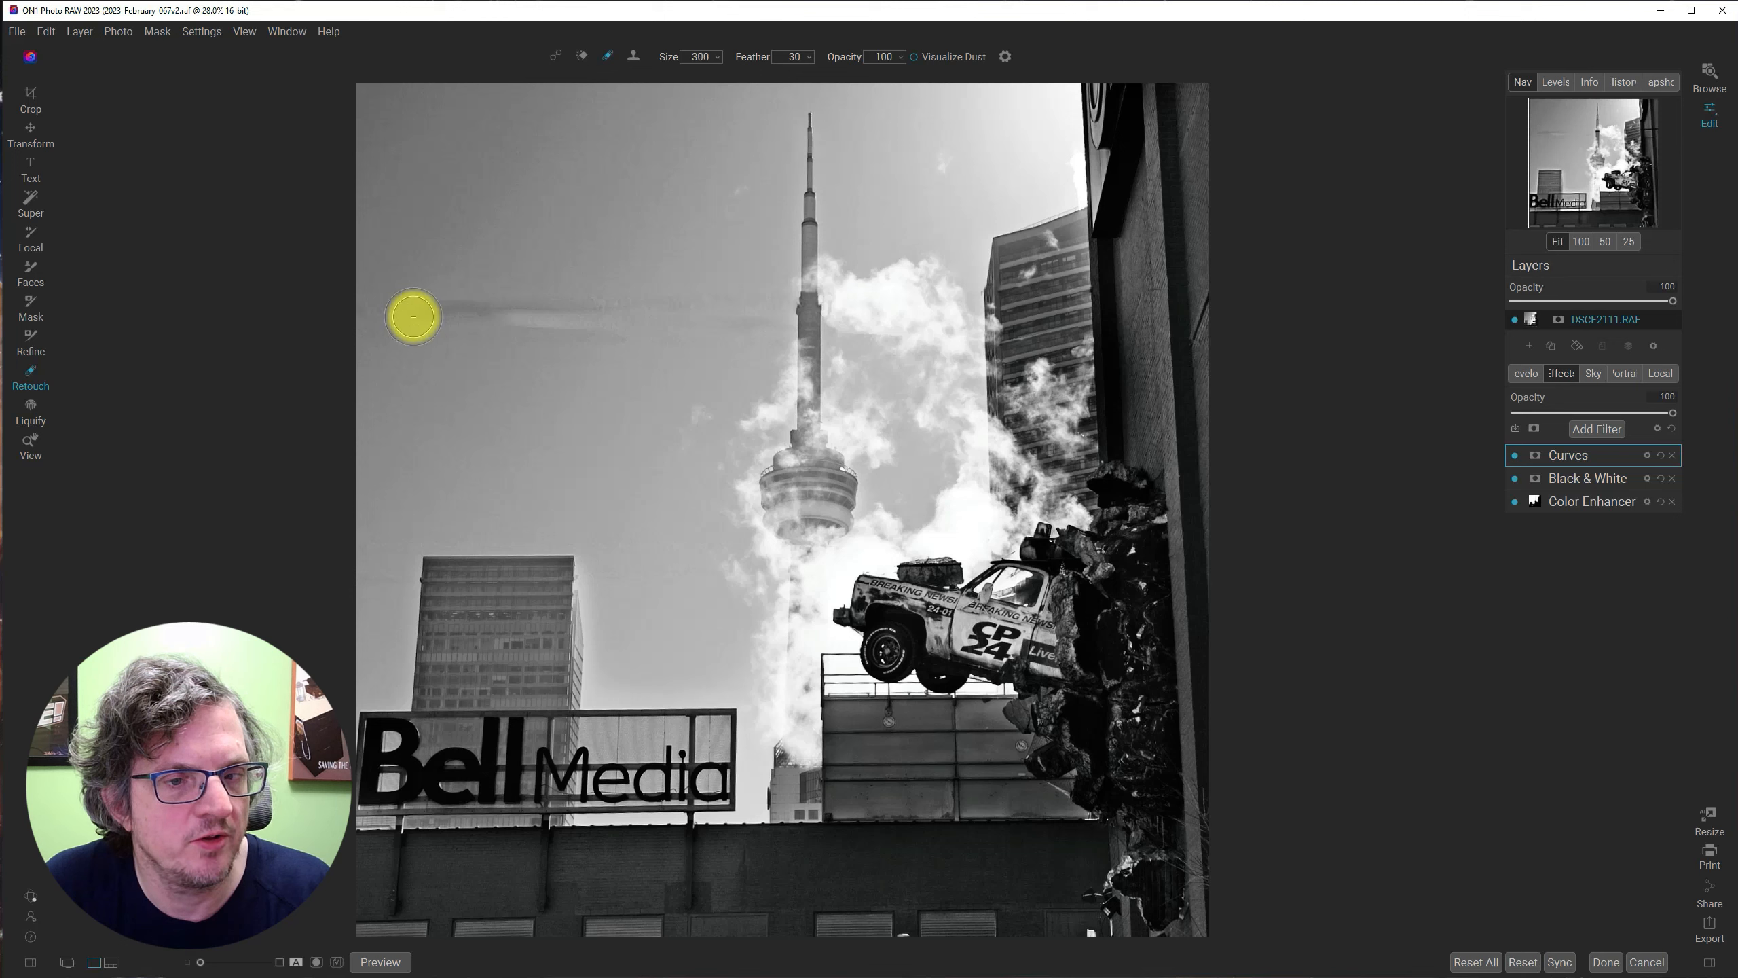
left_click_drag(412, 317, 686, 318)
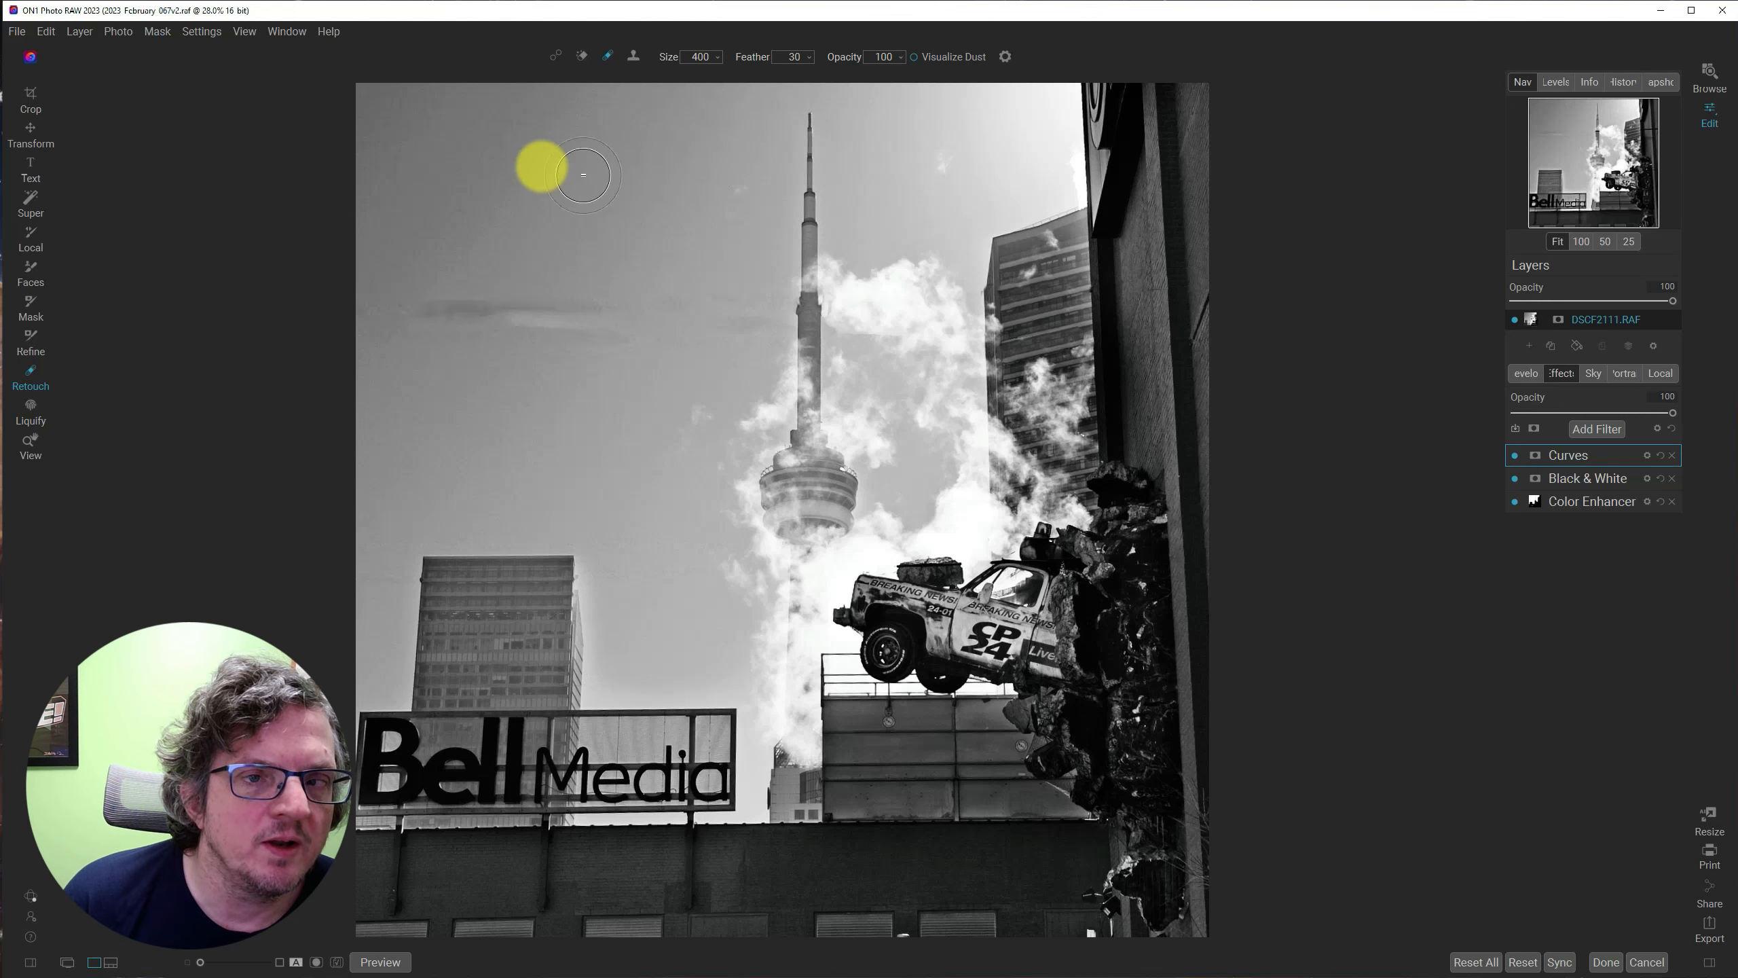
Cover the horizontal sky streak with a patch copied from the clean sky just below it at size 250, and return to Browse.
left_click(558, 58)
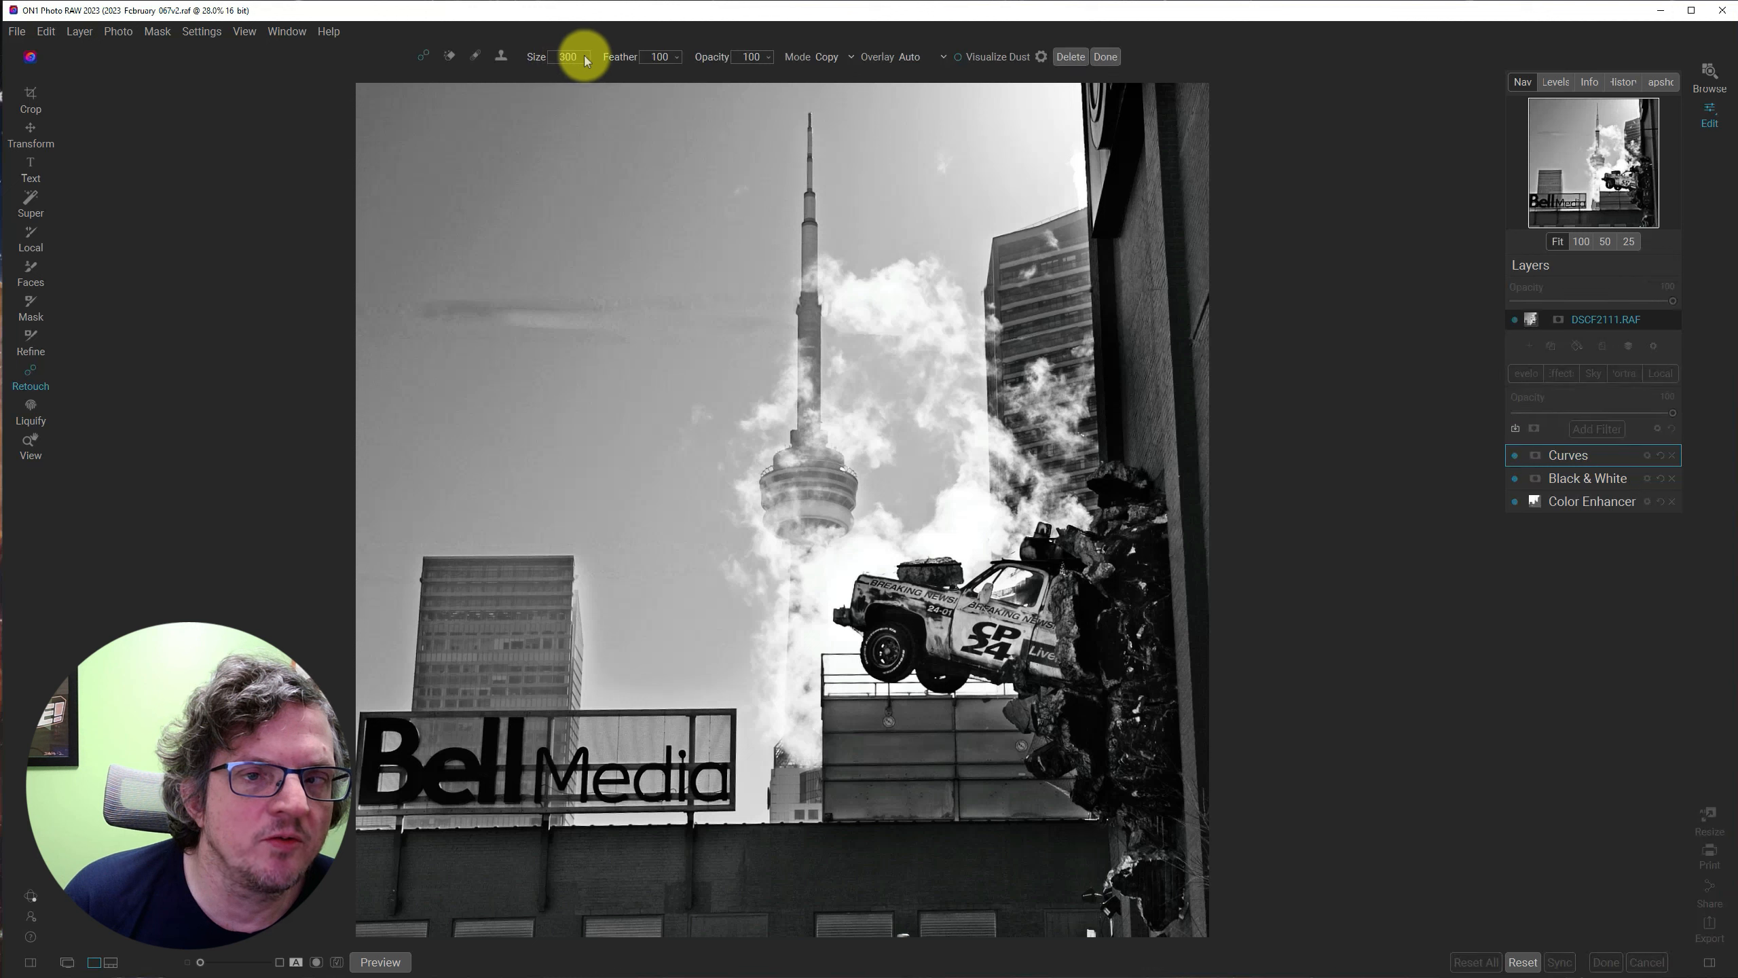
left_click(843, 59)
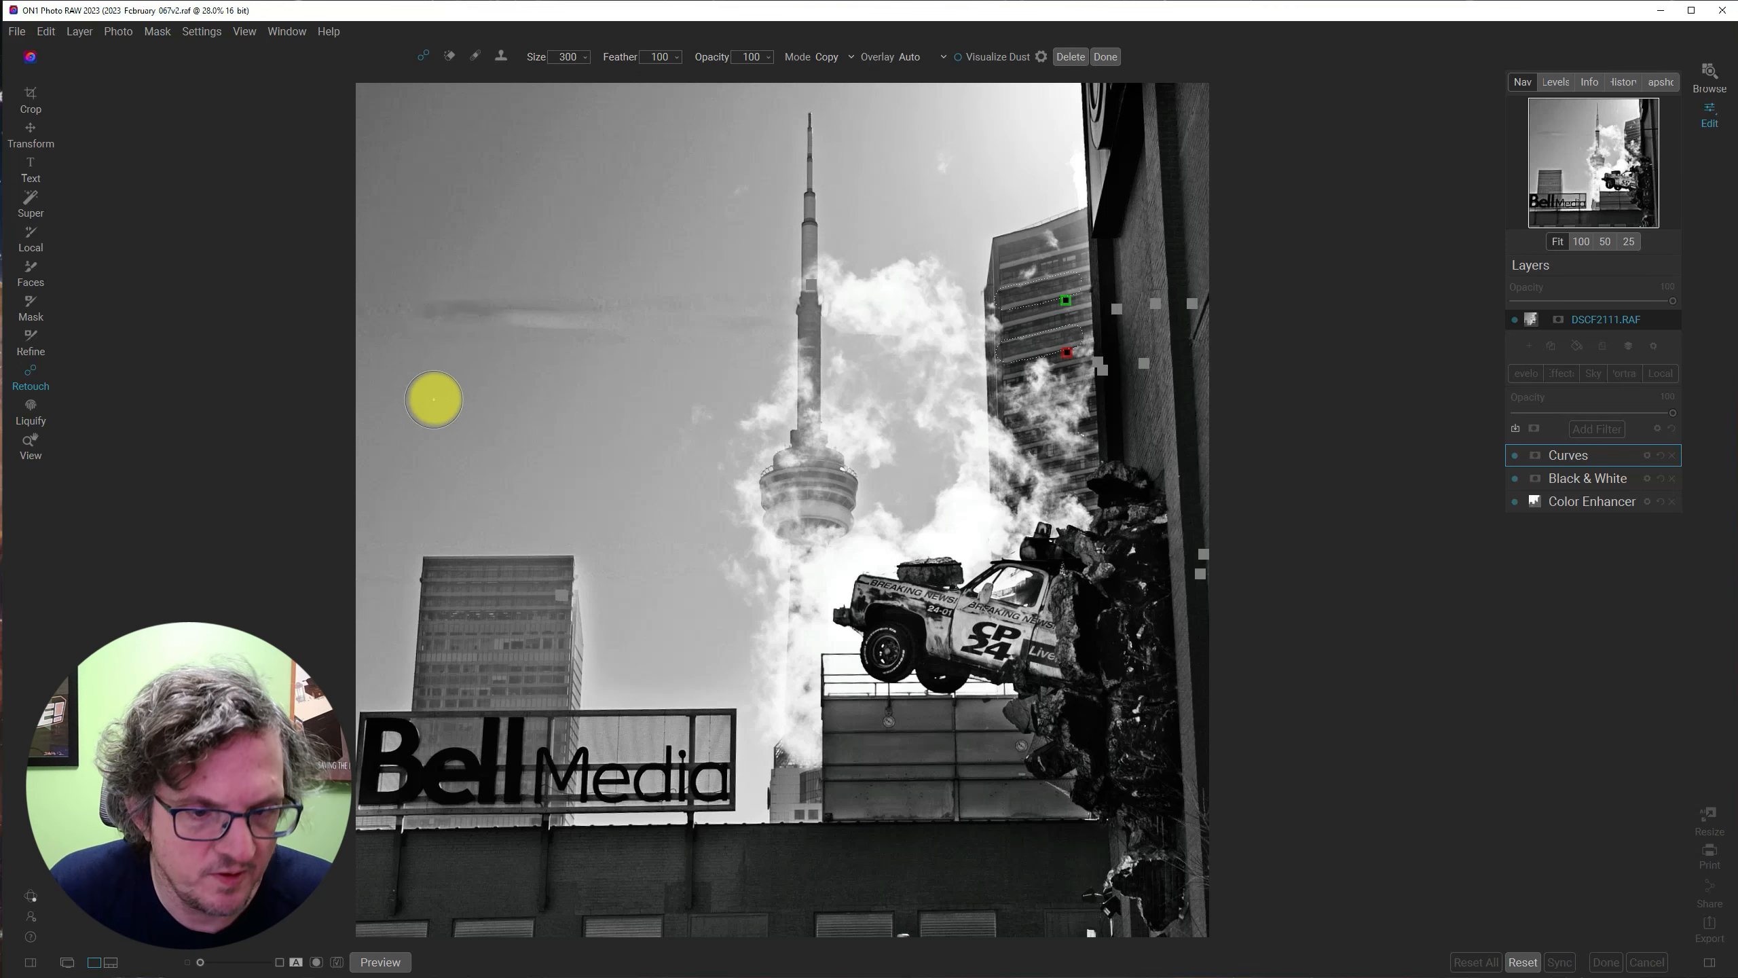
left_click_drag(421, 373, 674, 369)
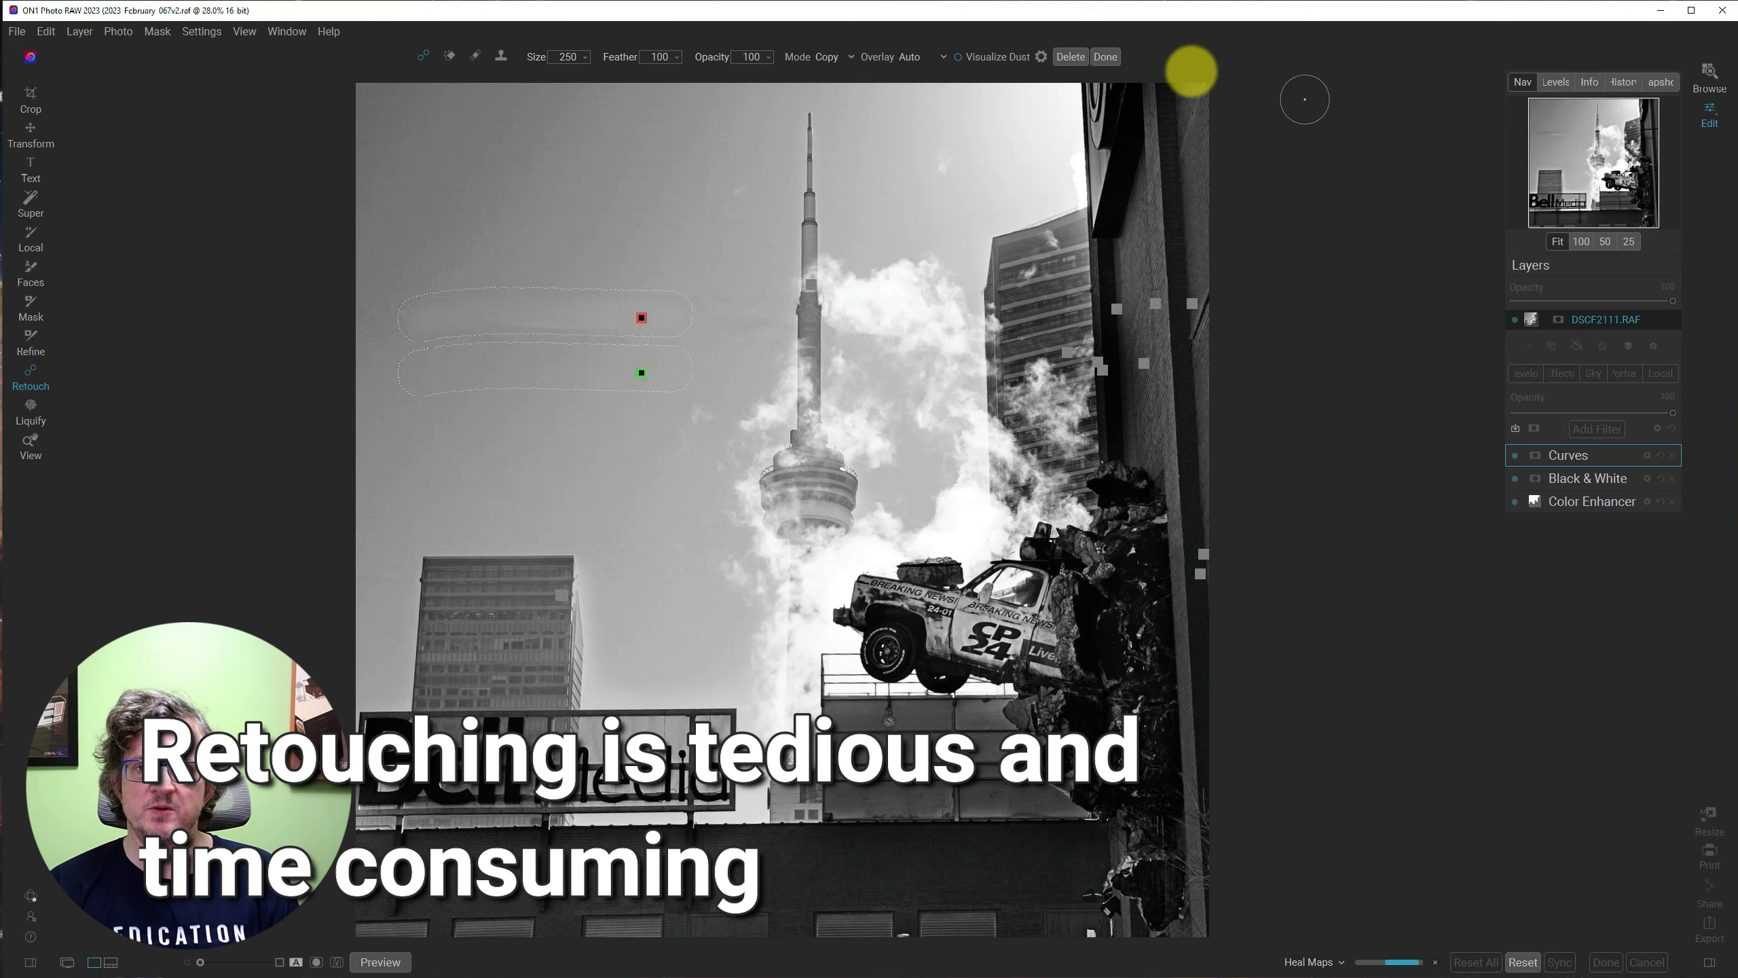
left_click(1104, 57)
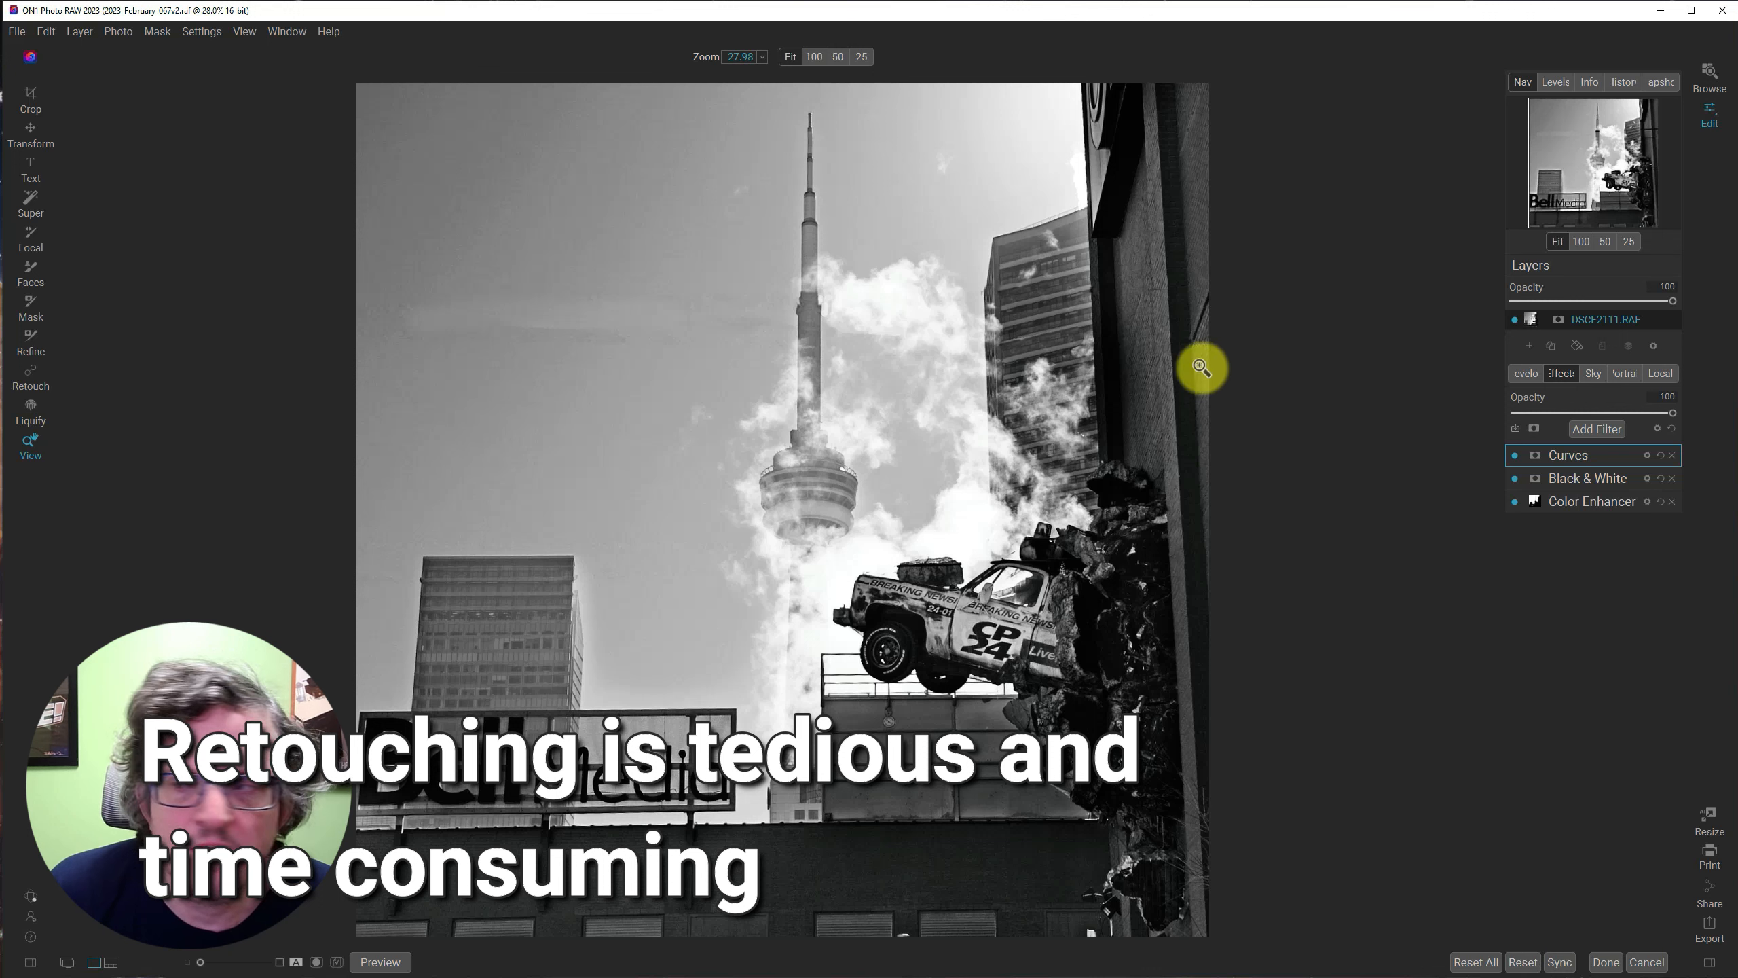
left_click(1709, 77)
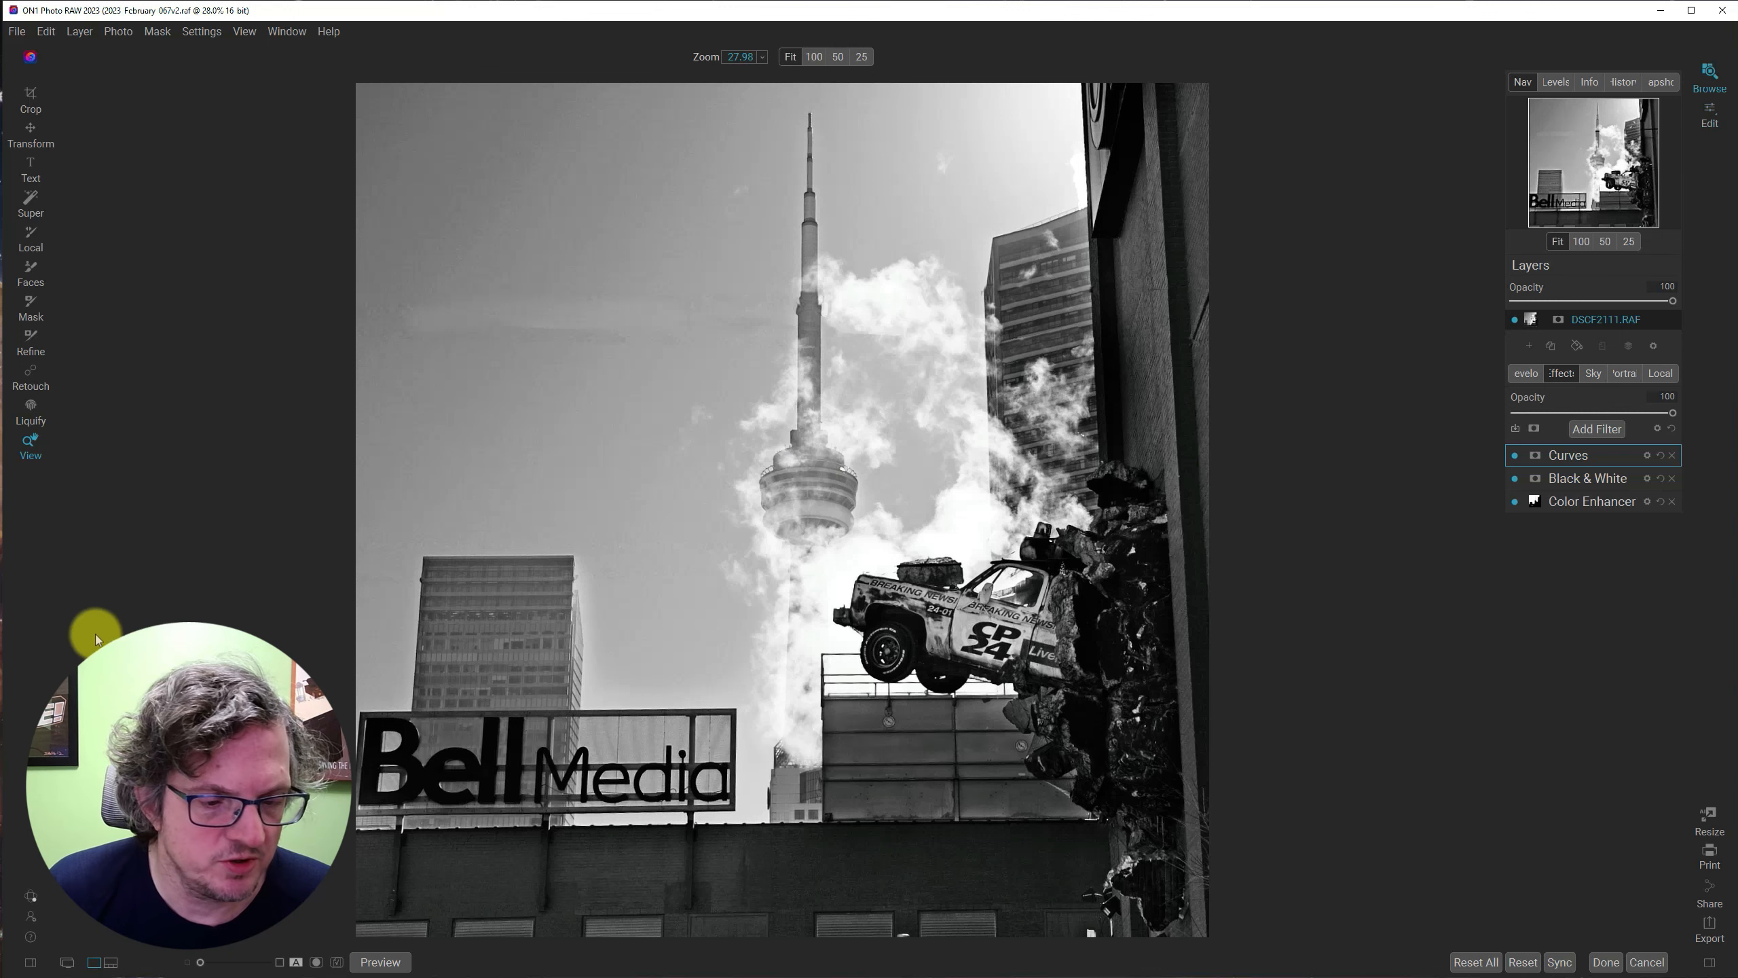